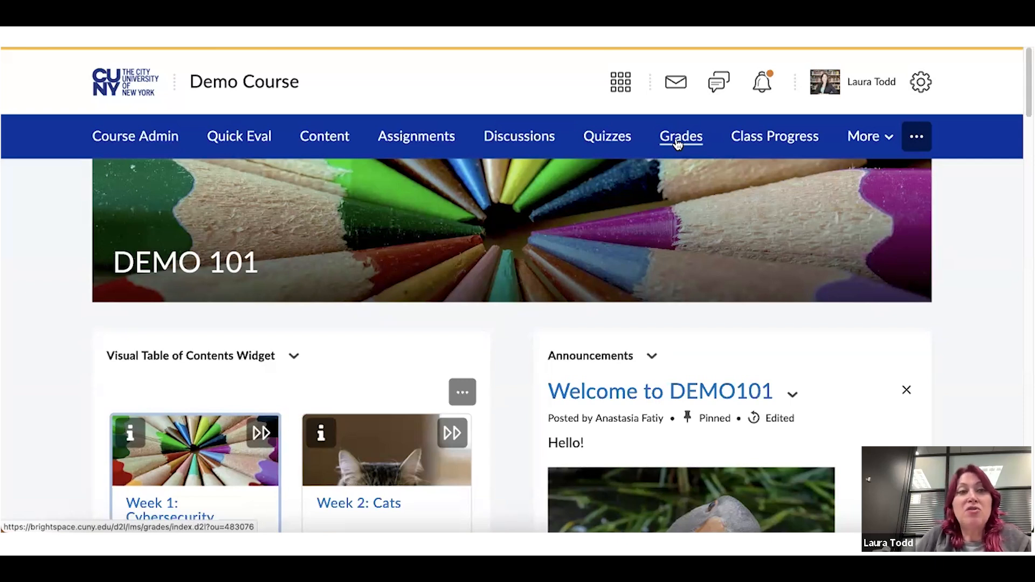
# Return to the CUNY My Home page and open the Baruch College home page
pyautogui.click(117, 91)
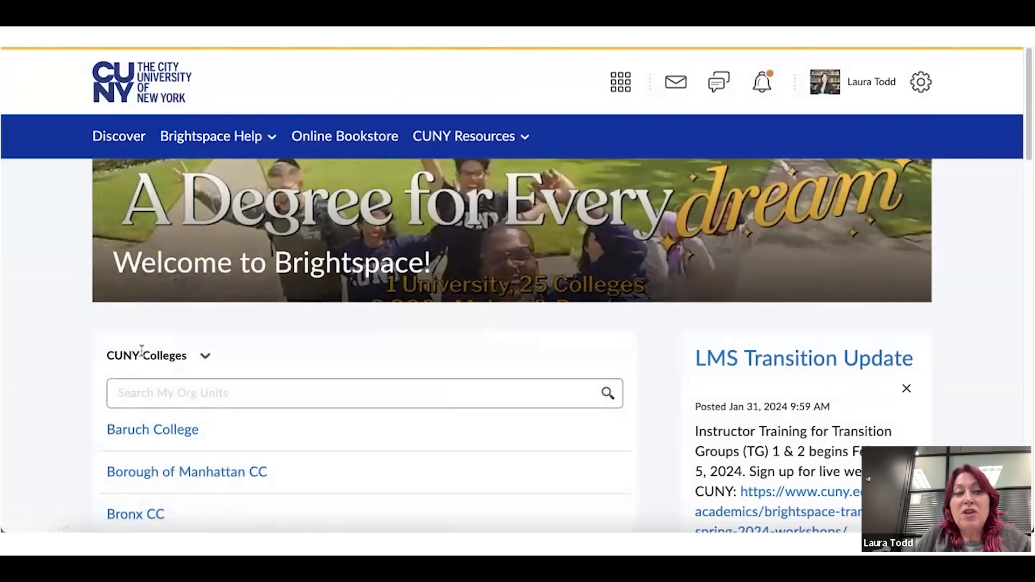
pyautogui.scroll(-1, 185, 347)
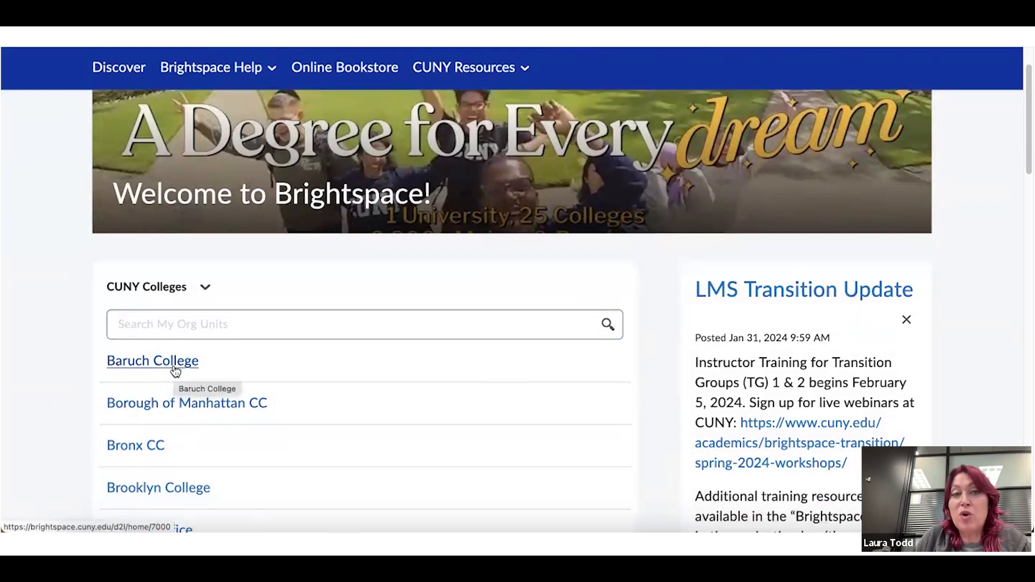
pyautogui.scroll(1, 176, 371)
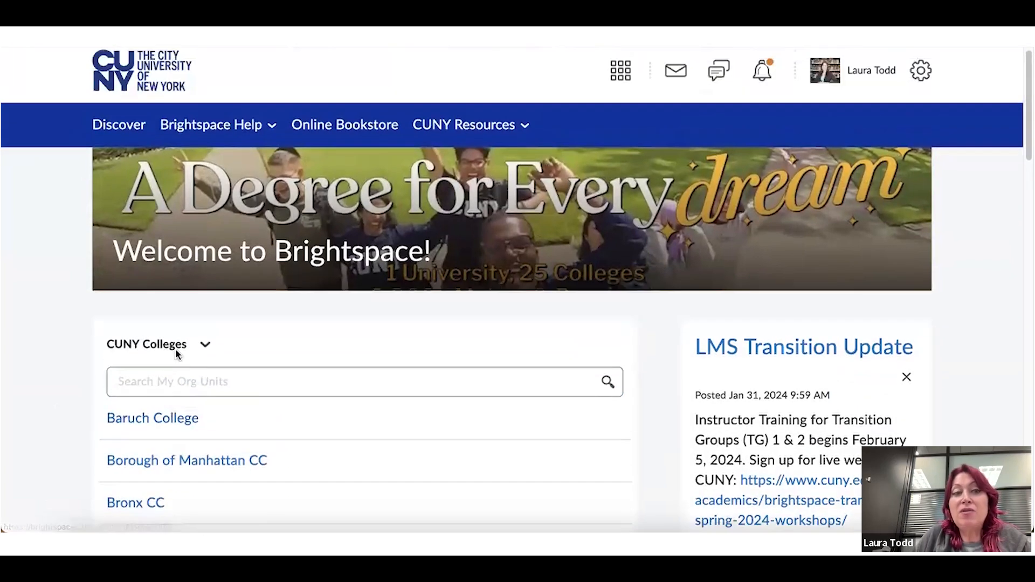
pyautogui.click(177, 419)
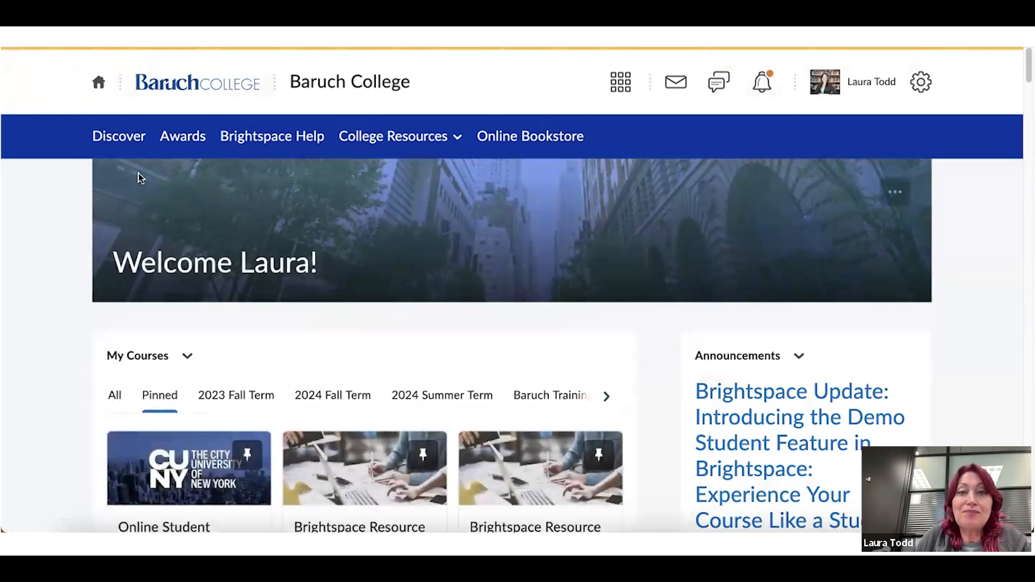
# Open 'Demo Course - COSEN_…' from the course selector list
pyautogui.click(613, 89)
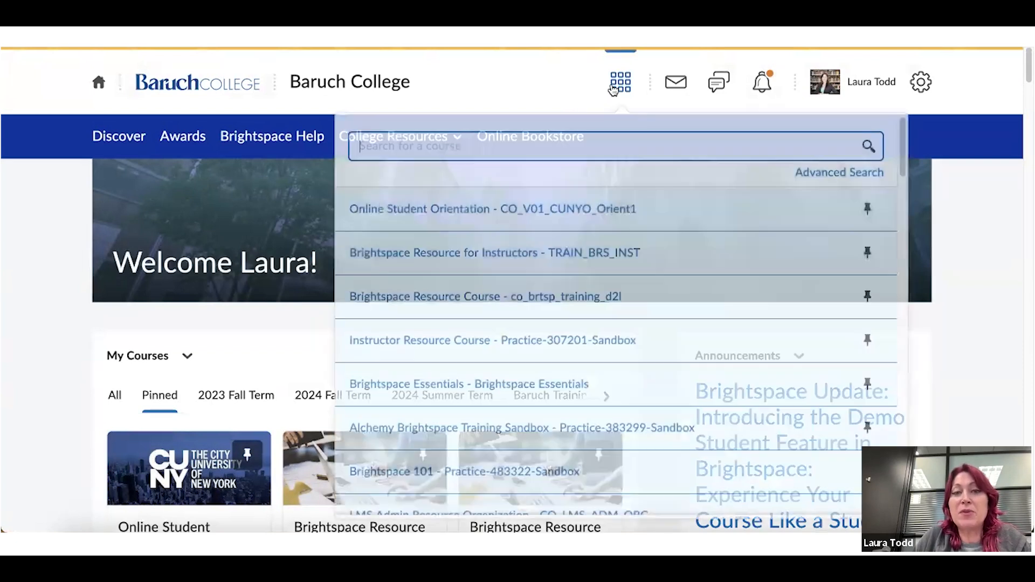
pyautogui.scroll(-1, 617, 335)
pyautogui.scroll(-1, 617, 334)
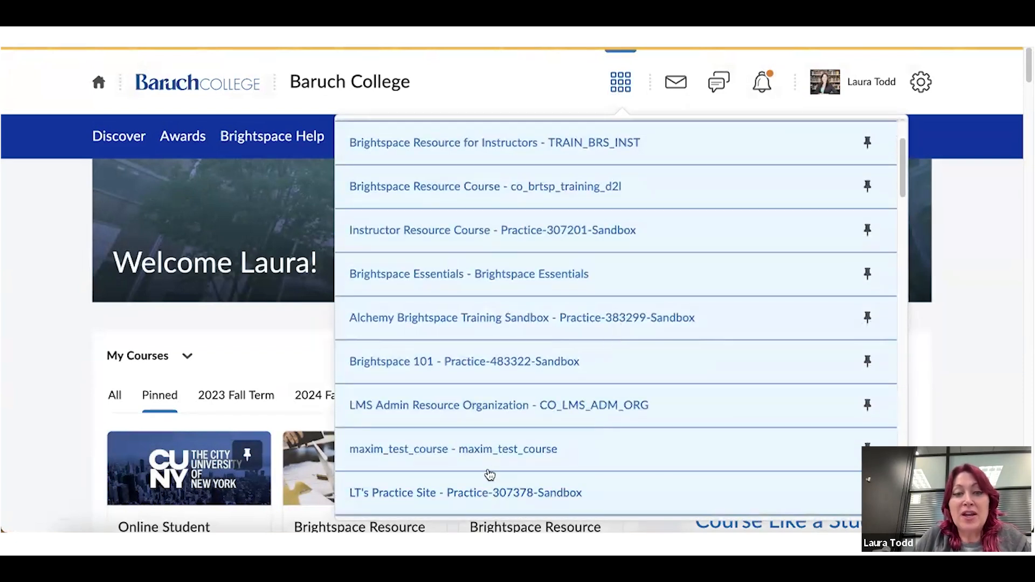
pyautogui.scroll(-1, 487, 469)
pyautogui.scroll(-1, 451, 469)
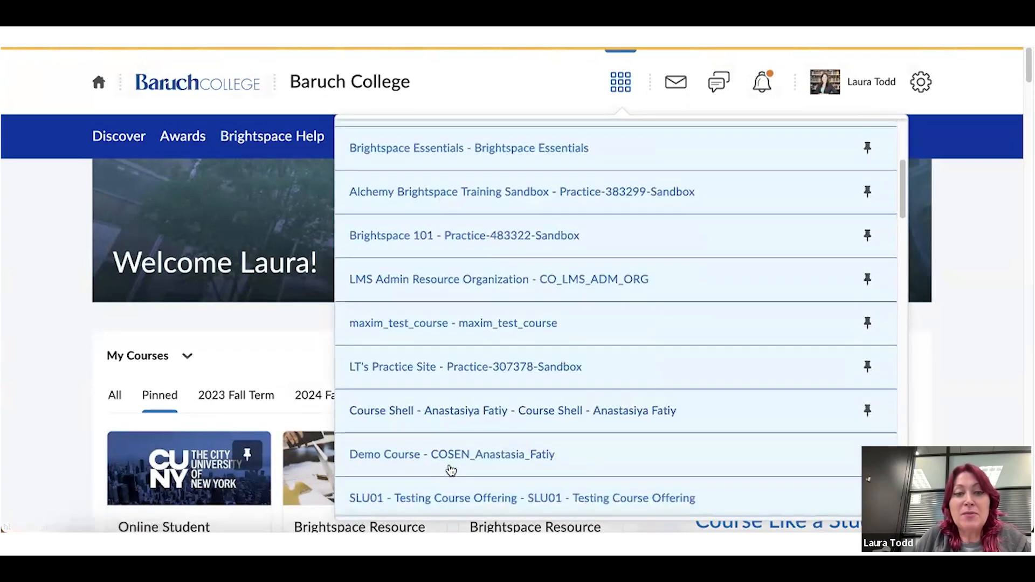
pyautogui.click(505, 455)
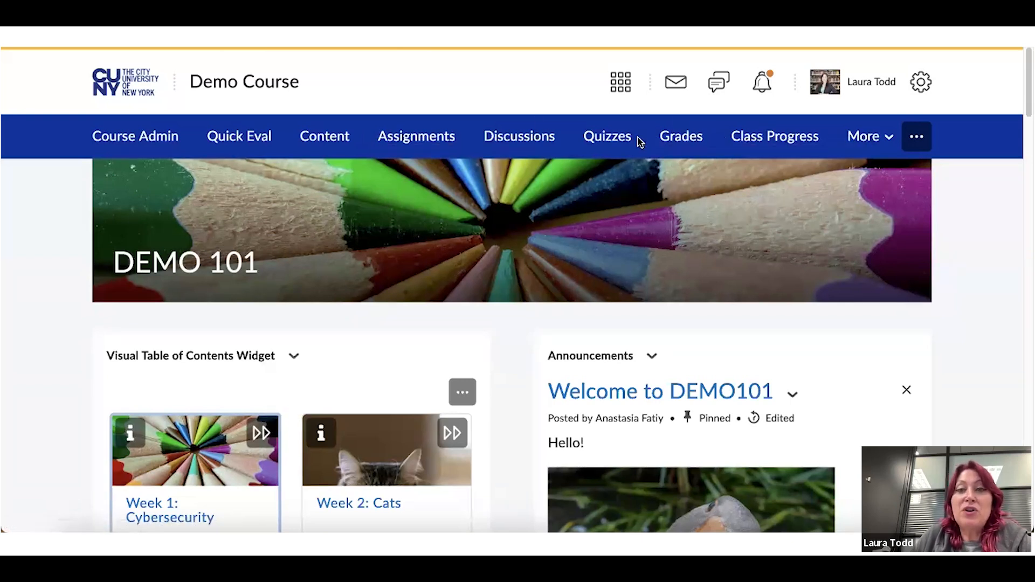
# In Course Admin, switch the tools between Category and Name views, then open Grades
pyautogui.click(161, 141)
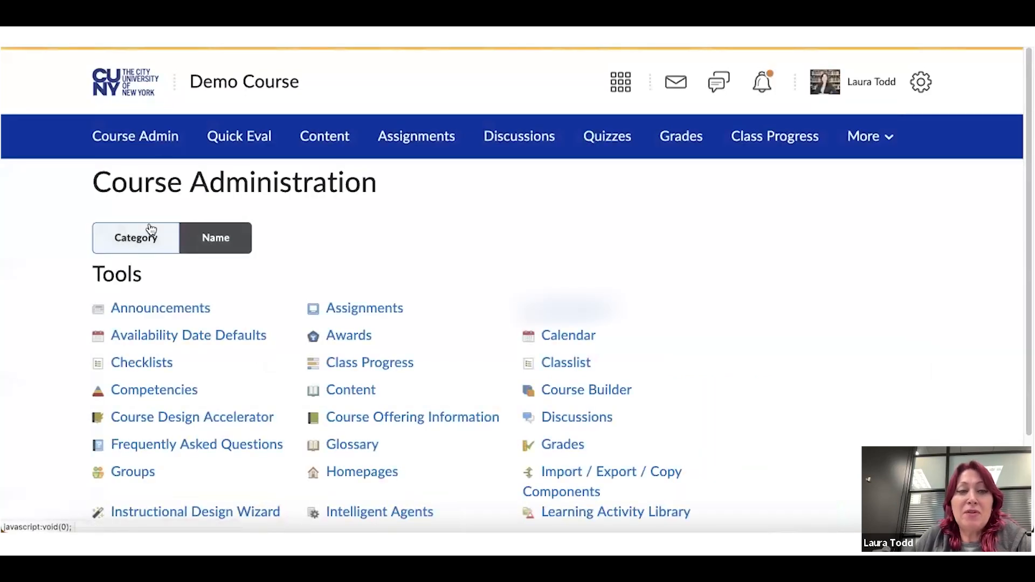
pyautogui.scroll(-2, 181, 236)
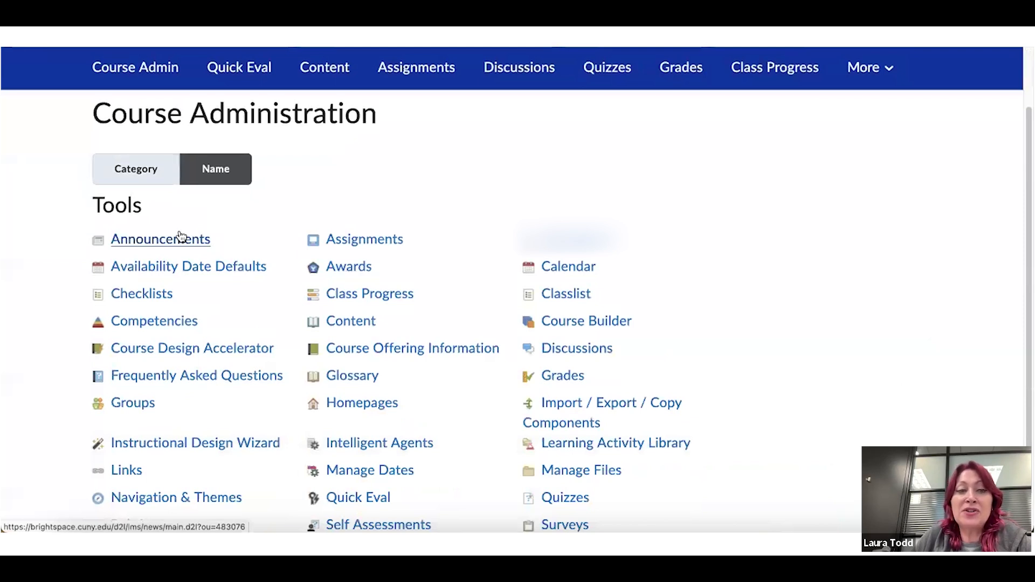
pyautogui.click(154, 169)
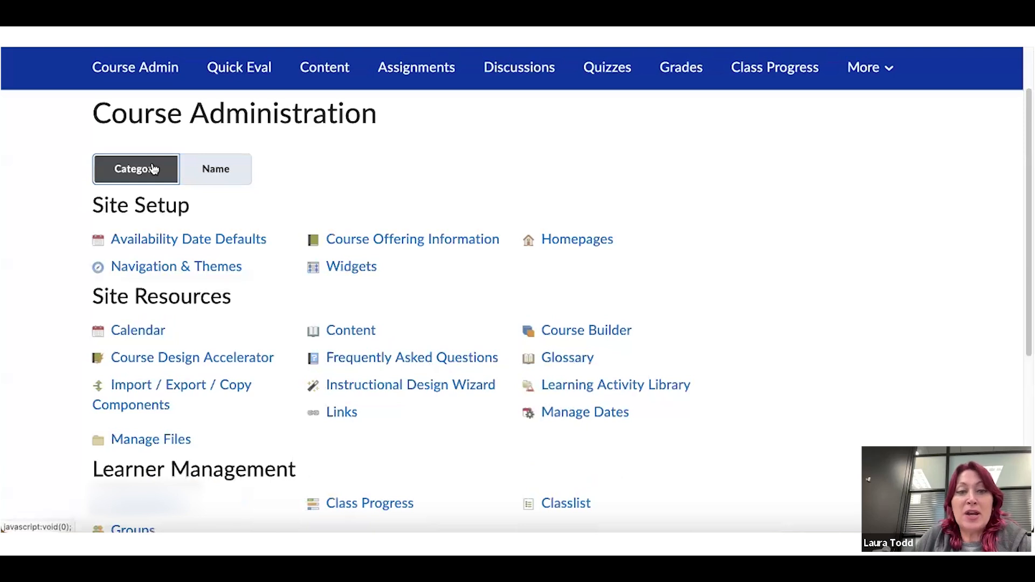
pyautogui.scroll(-3, 307, 177)
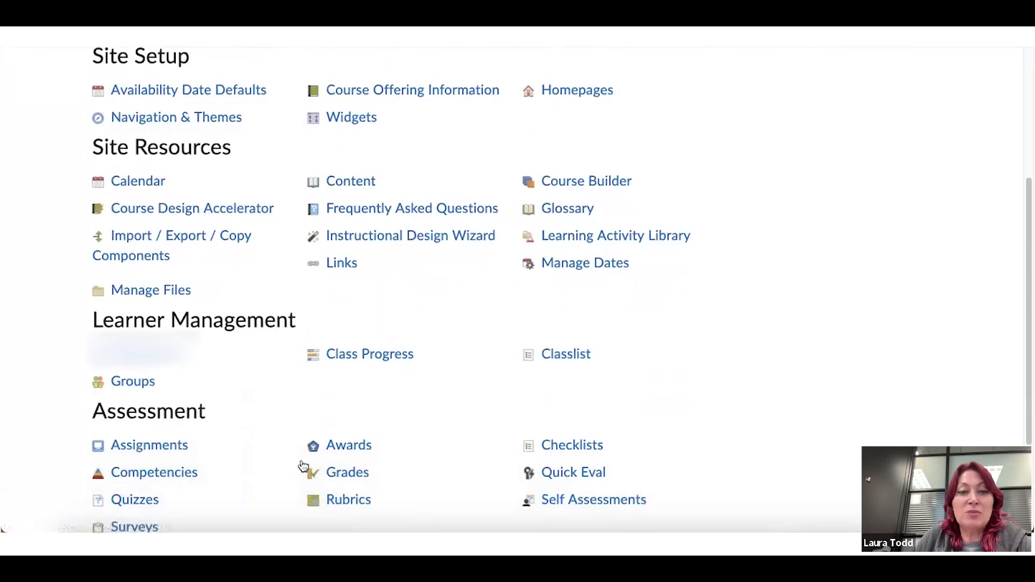
pyautogui.scroll(5, 370, 474)
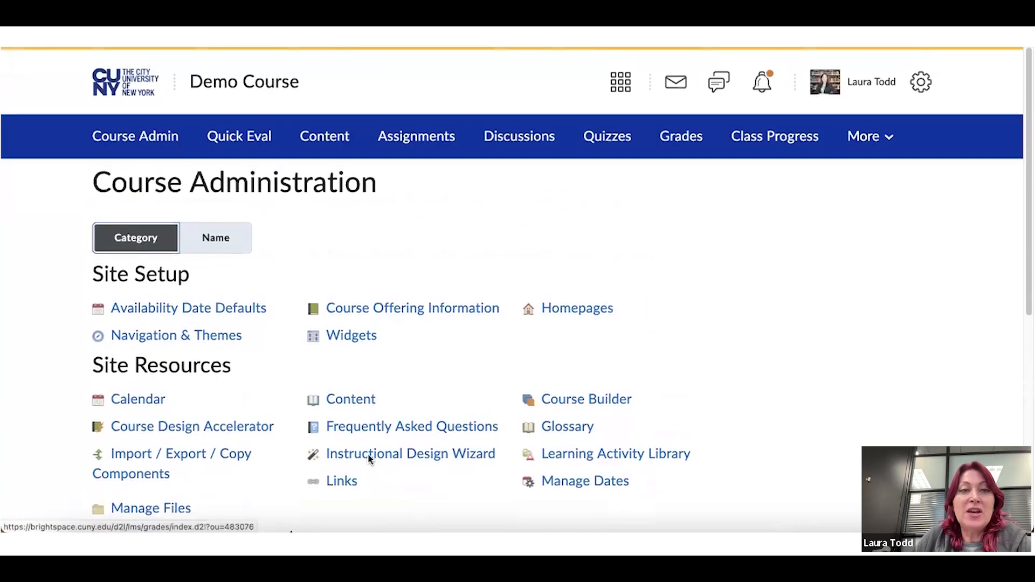
pyautogui.click(223, 246)
pyautogui.scroll(-1, 336, 234)
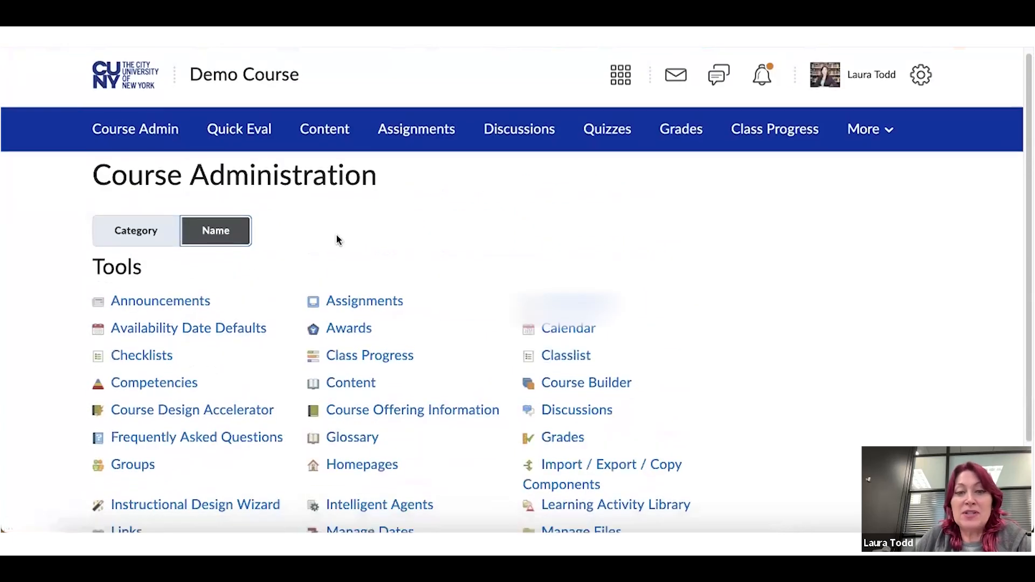
pyautogui.click(557, 412)
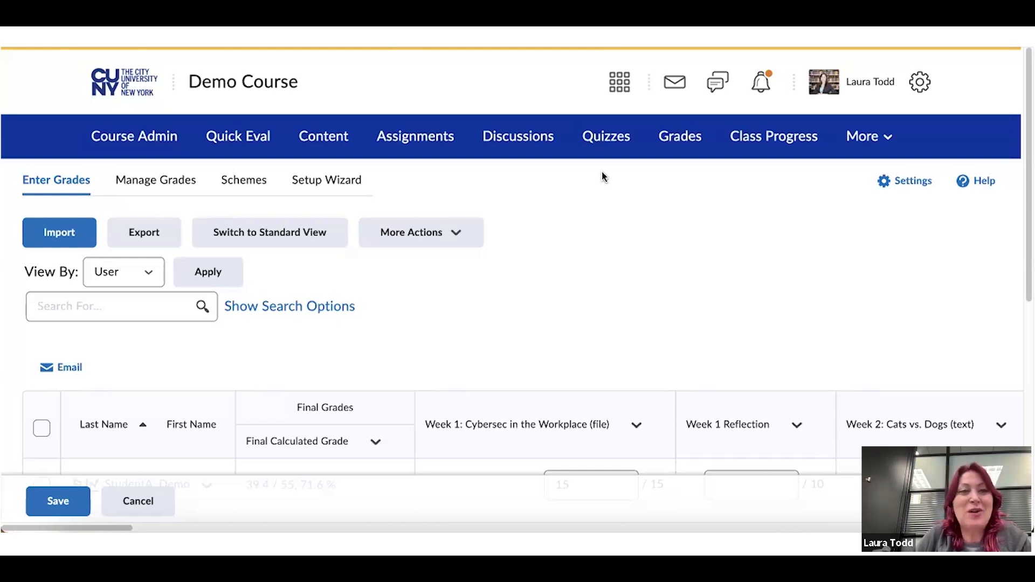
# Switch to Manage Grades and review each grade item's type, association and maximum points
pyautogui.click(128, 179)
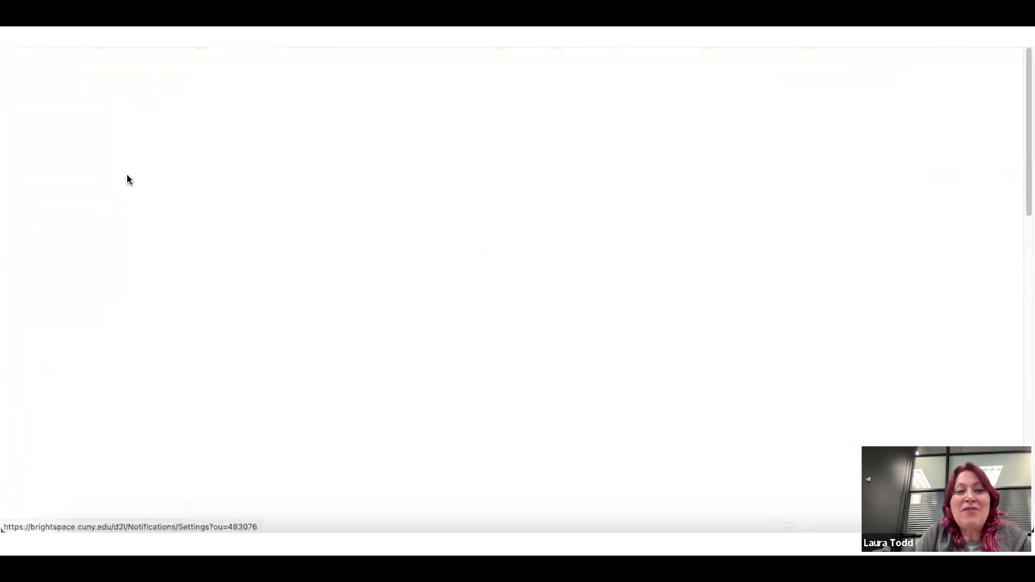
pyautogui.click(216, 184)
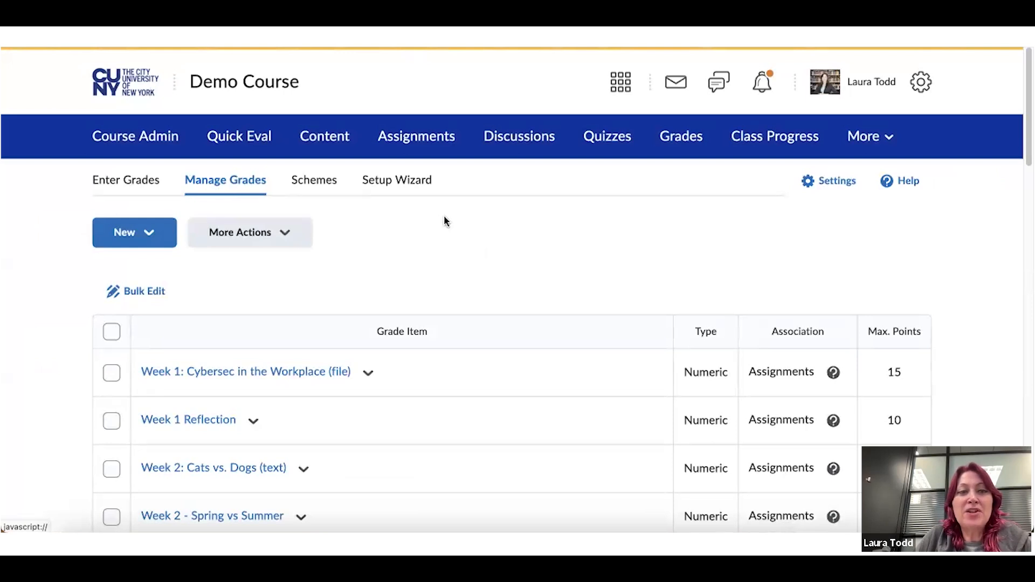
pyautogui.scroll(-1, 445, 218)
pyautogui.scroll(-2, 445, 221)
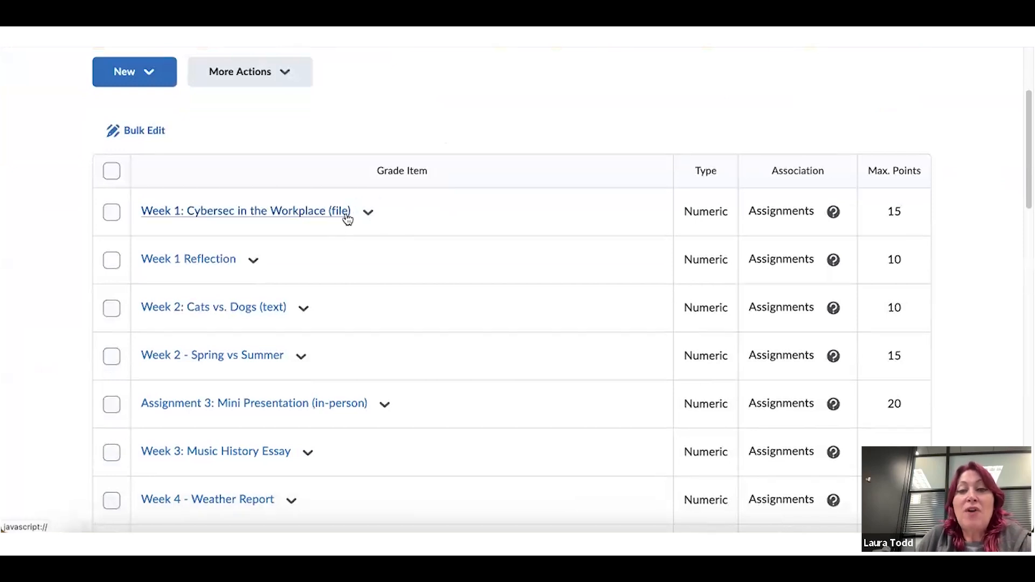
pyautogui.scroll(-1, 349, 215)
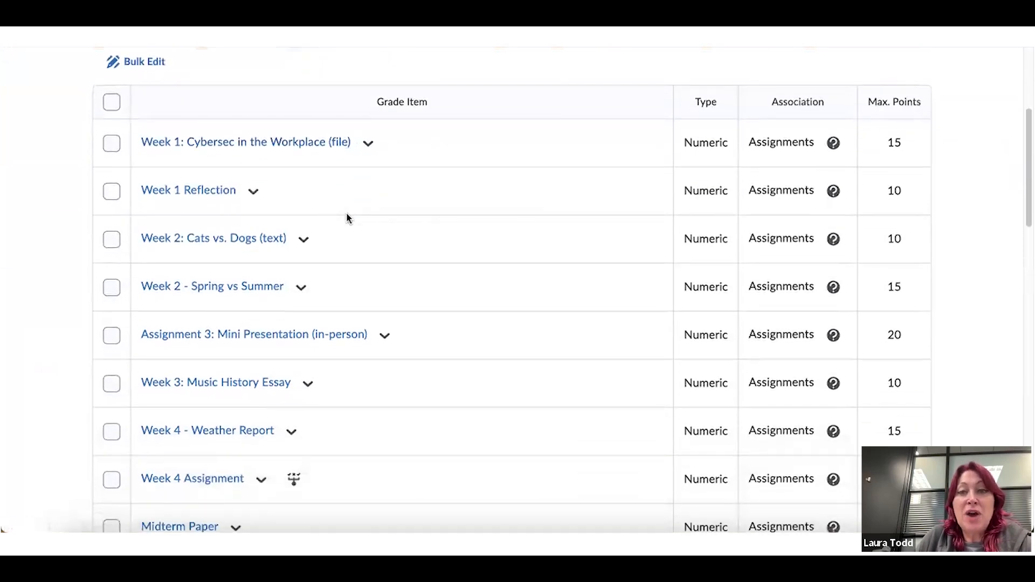
pyautogui.scroll(-1, 346, 215)
pyautogui.scroll(-1, 291, 174)
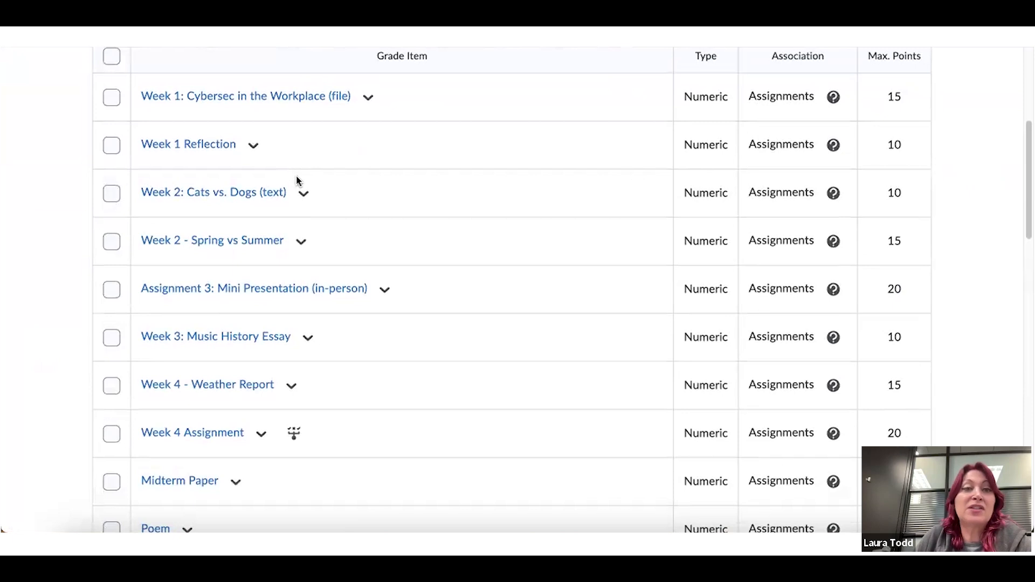
pyautogui.scroll(2, 298, 180)
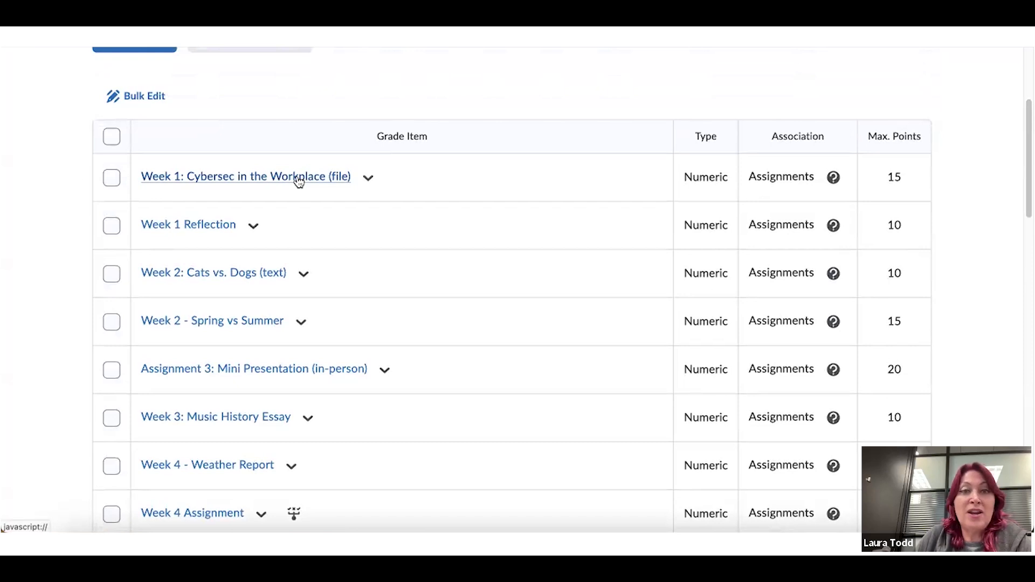
pyautogui.scroll(2, 299, 182)
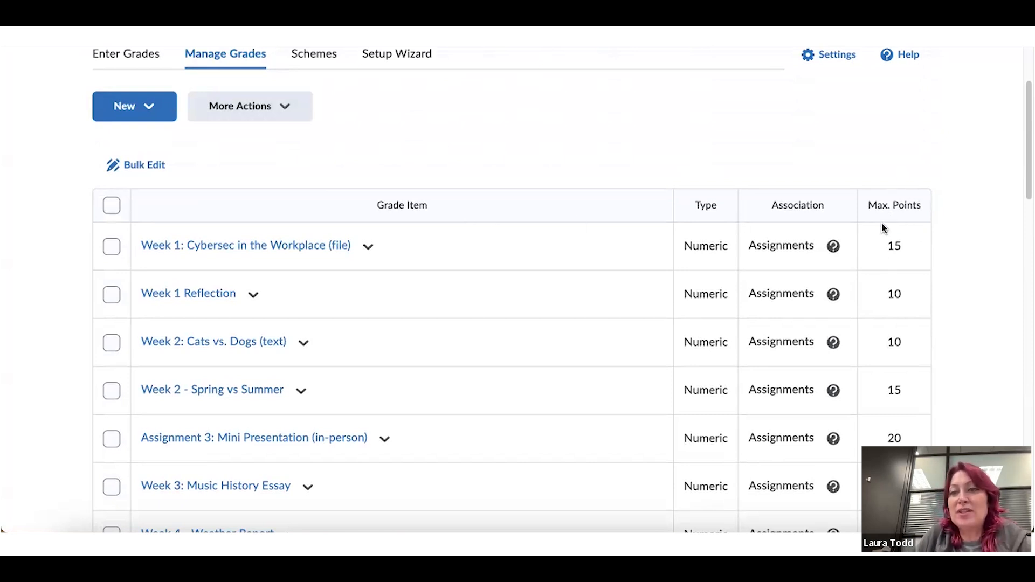
pyautogui.scroll(1, 702, 171)
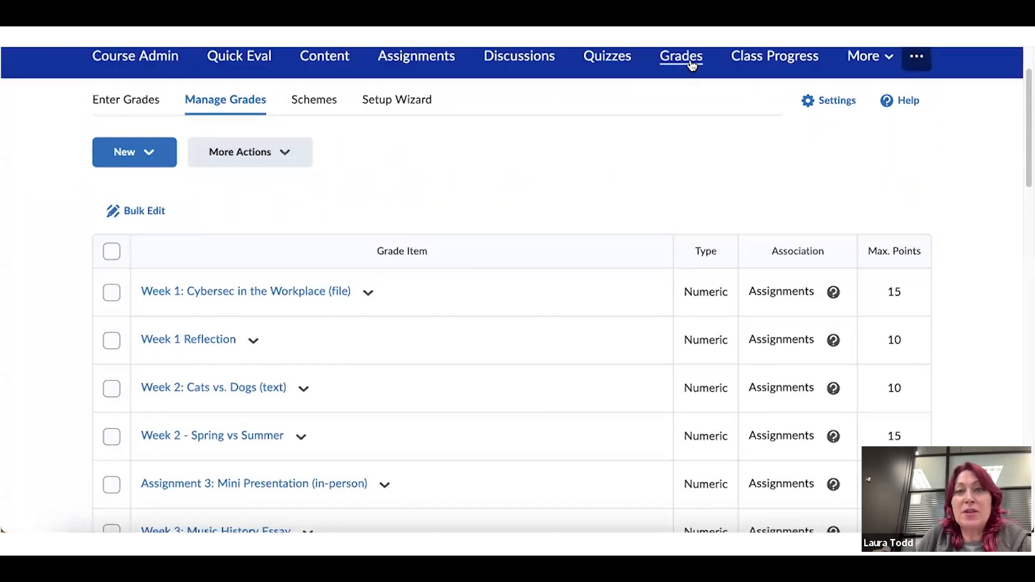
pyautogui.click(223, 106)
pyautogui.scroll(-2, 385, 201)
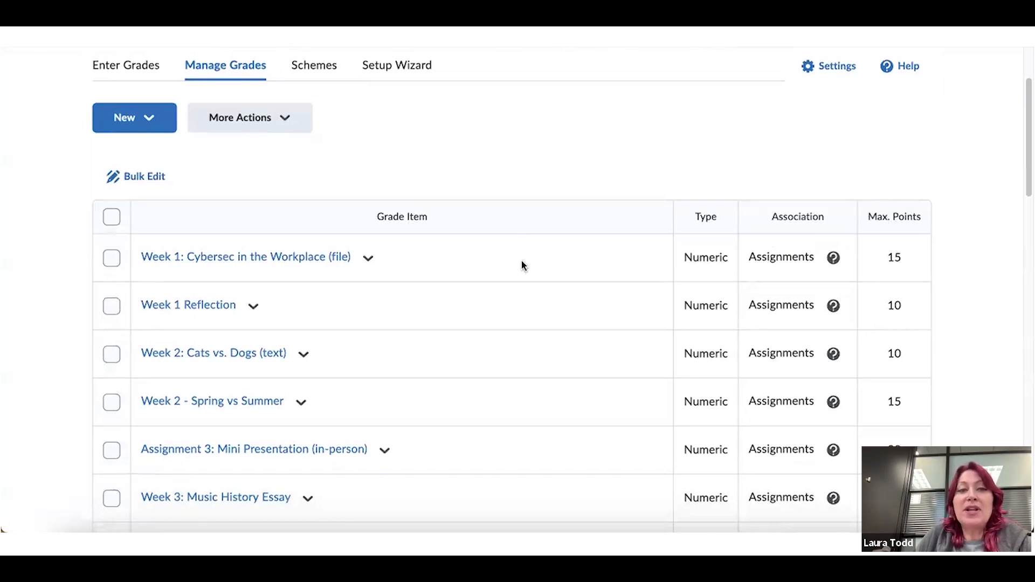
pyautogui.scroll(-2, 473, 269)
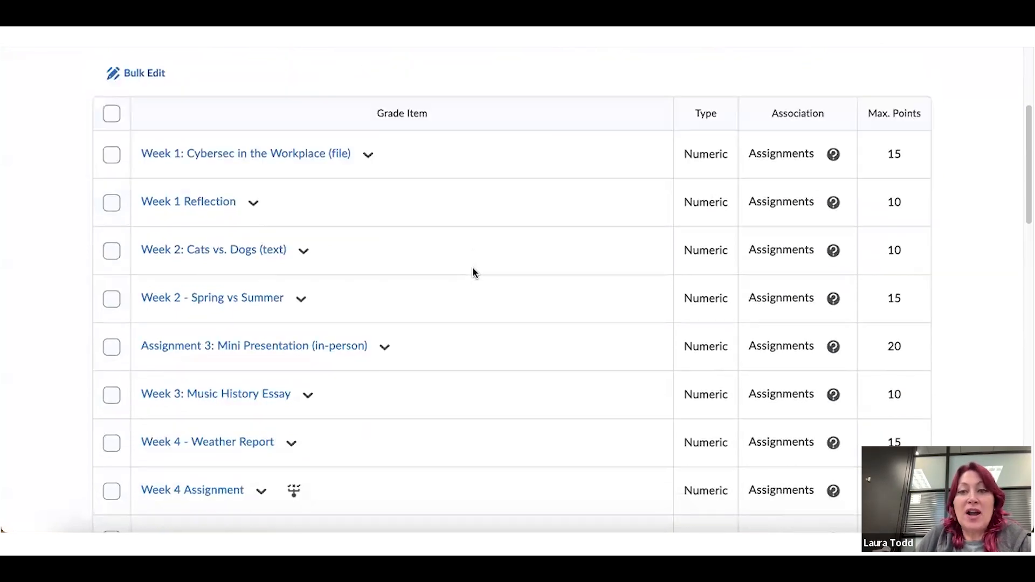
pyautogui.scroll(-1, 473, 268)
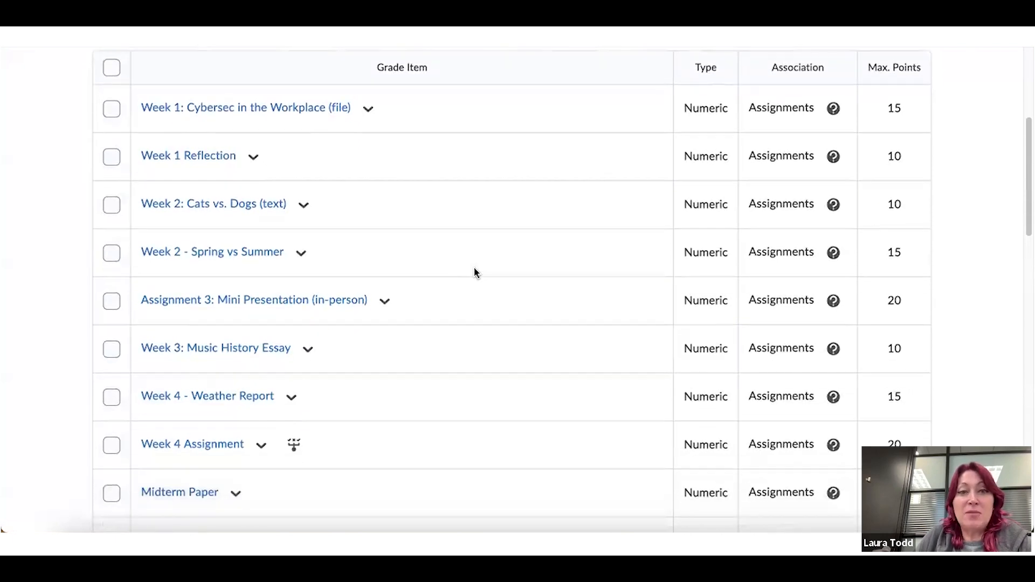
pyautogui.scroll(-1, 474, 268)
pyautogui.scroll(-3, 474, 268)
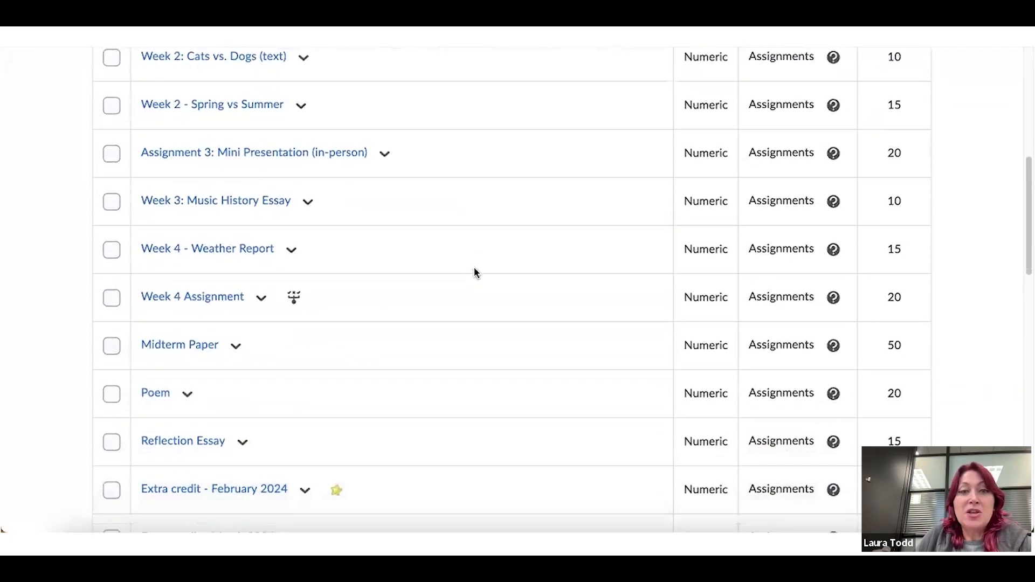
pyautogui.scroll(-9, 474, 268)
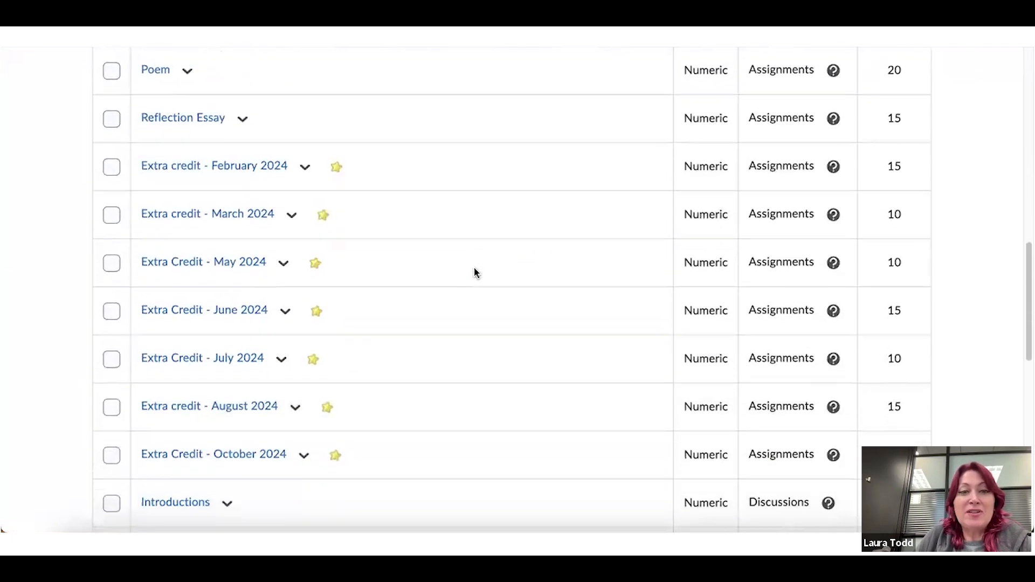
pyautogui.scroll(-6, 474, 269)
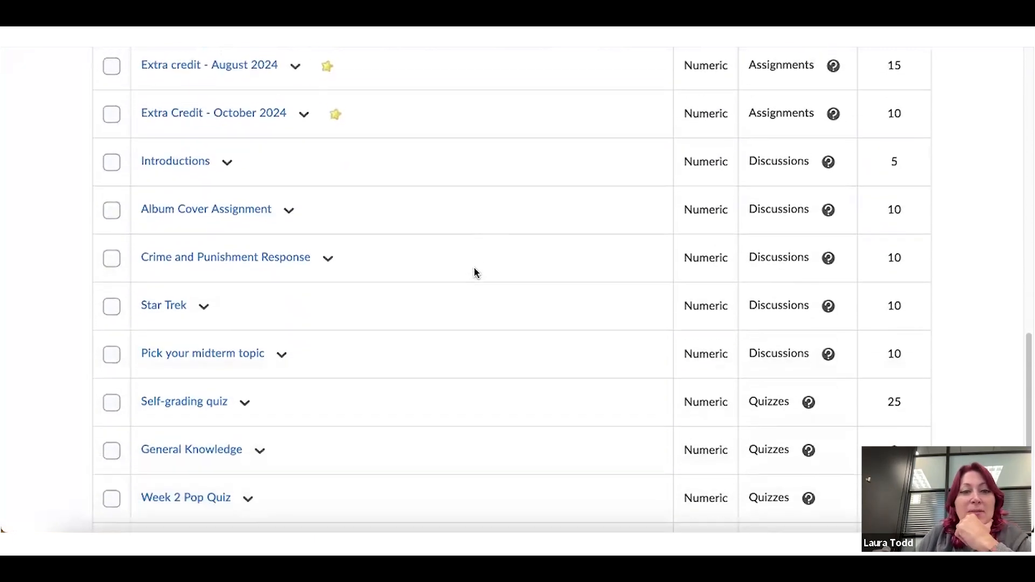
pyautogui.scroll(-5, 474, 268)
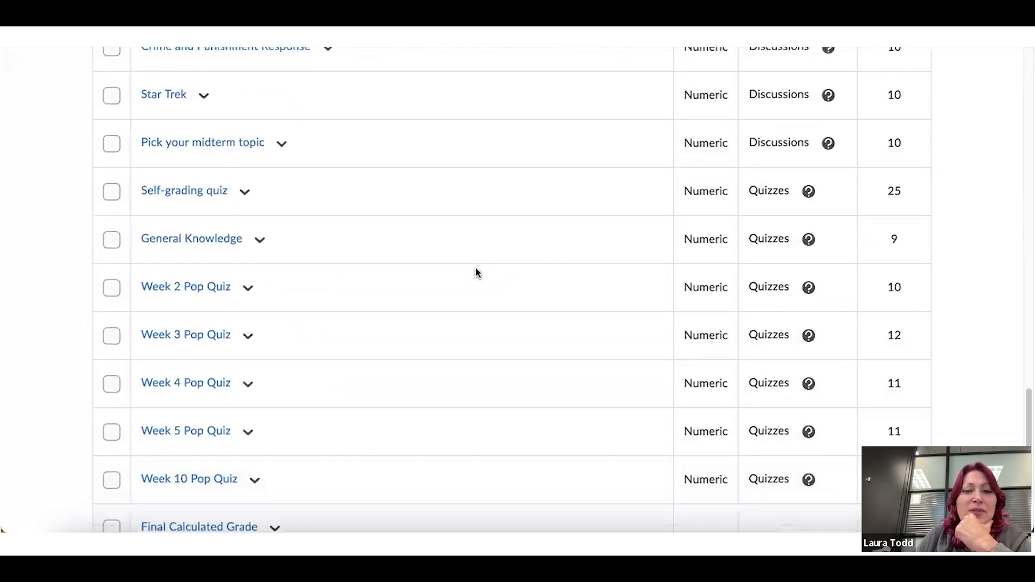
pyautogui.scroll(14, 476, 273)
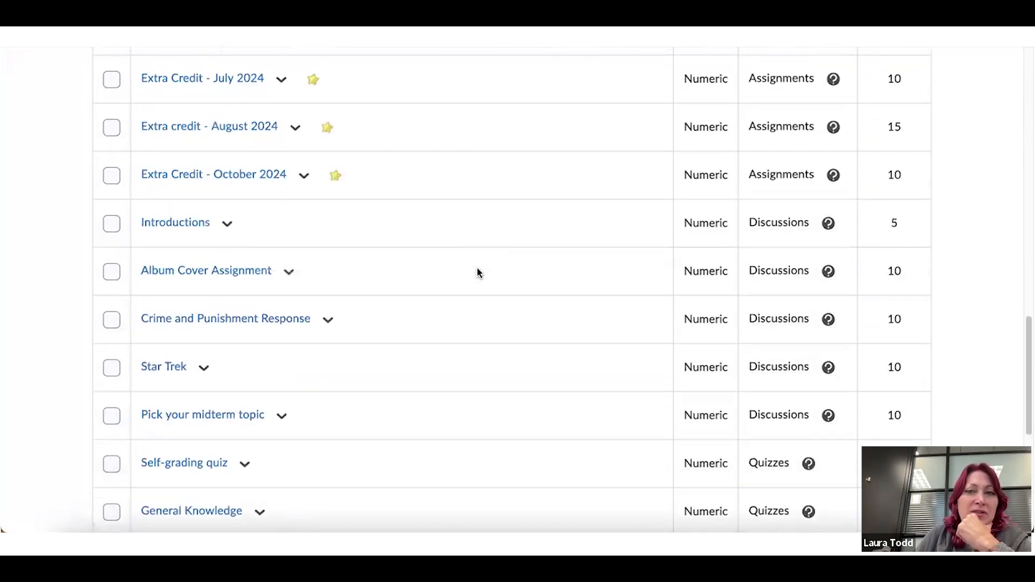
pyautogui.scroll(7, 476, 273)
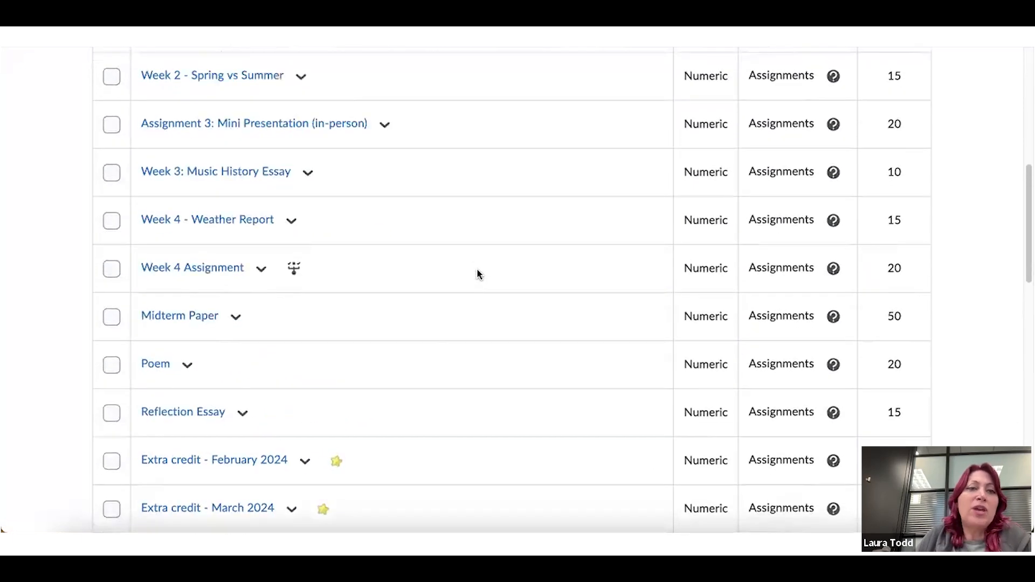
pyautogui.scroll(6, 478, 274)
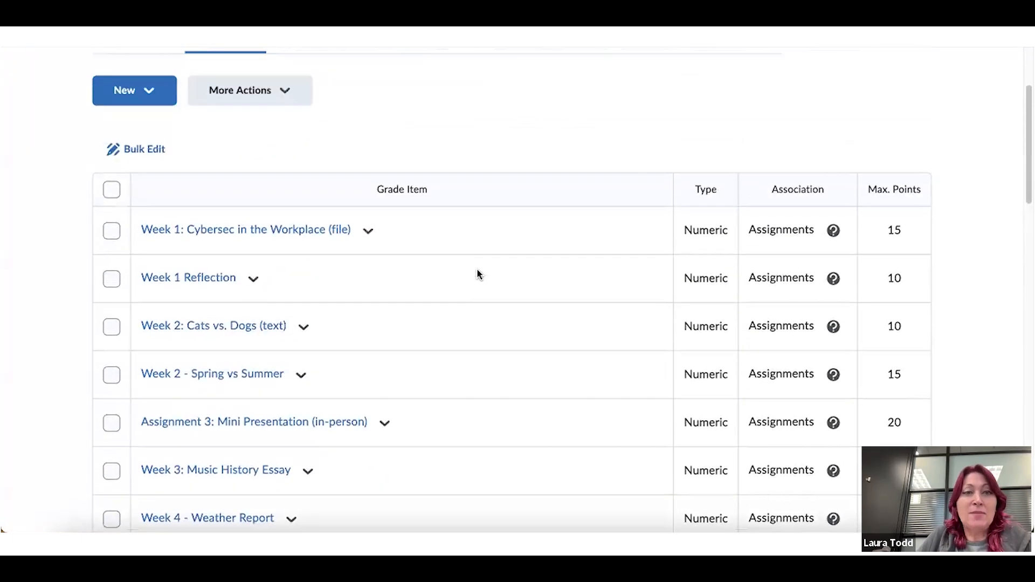
pyautogui.scroll(1, 476, 268)
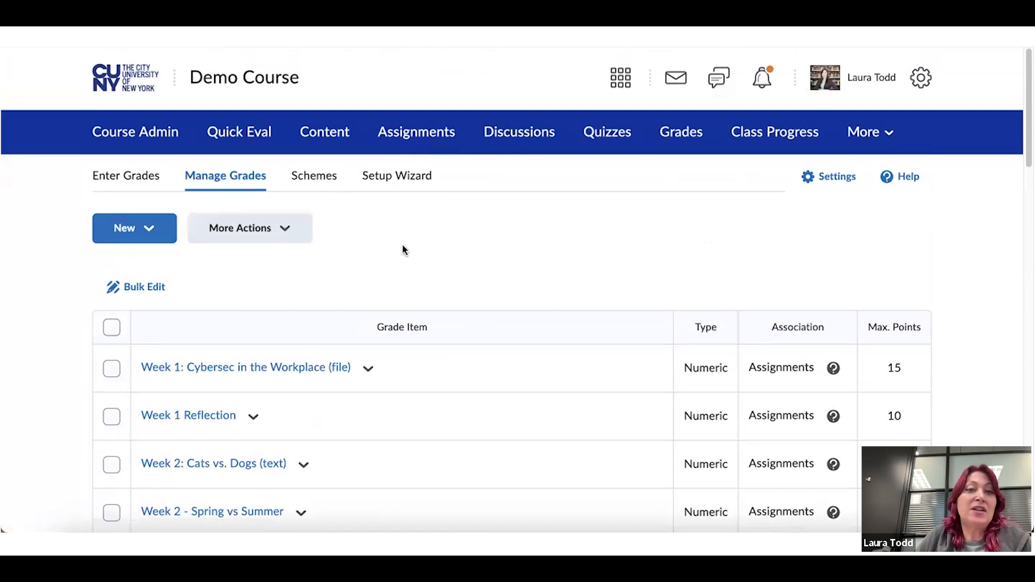
# Choose New > Item and review the available grade item types
pyautogui.click(149, 231)
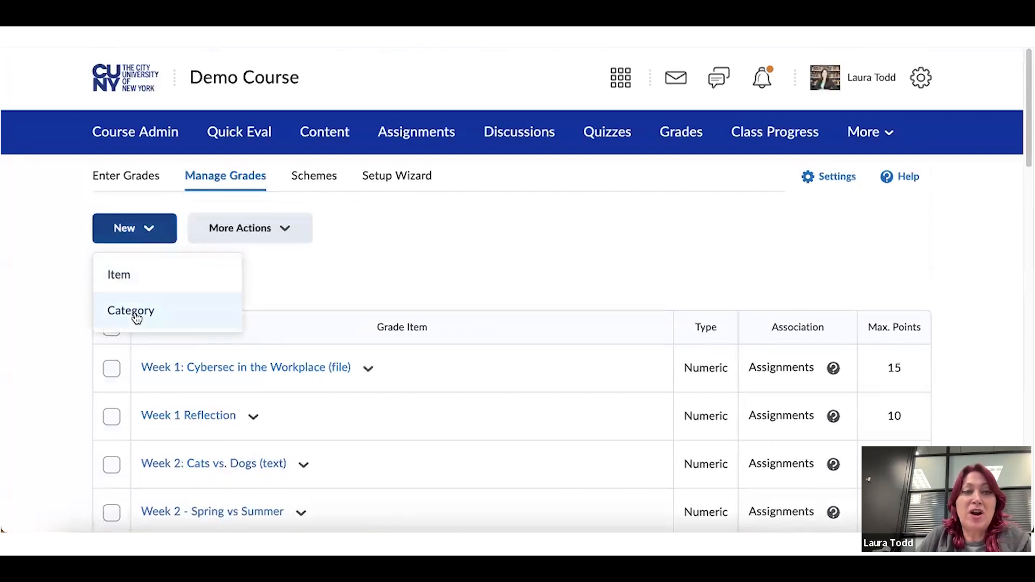
pyautogui.click(125, 277)
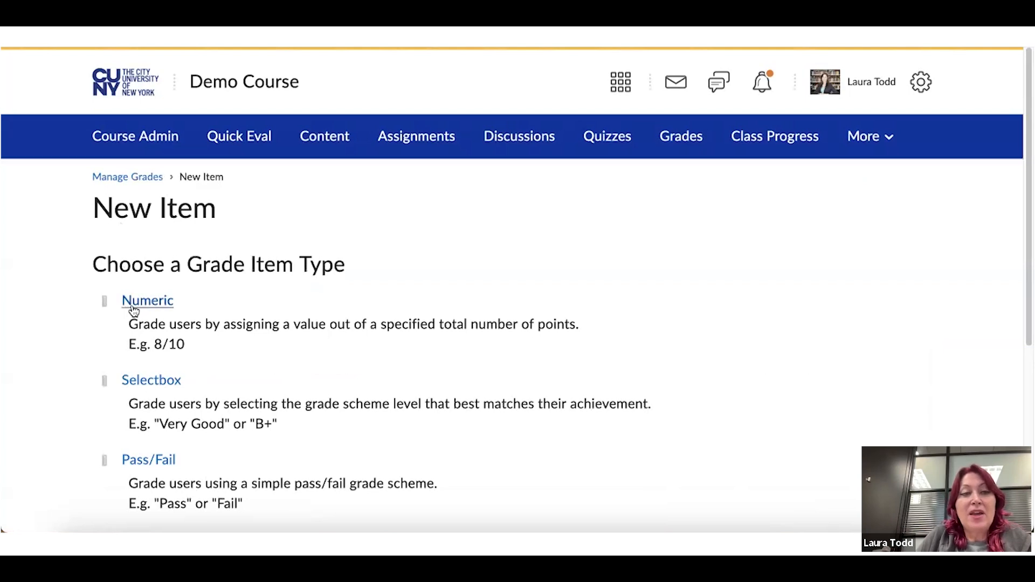
pyautogui.scroll(-2, 133, 311)
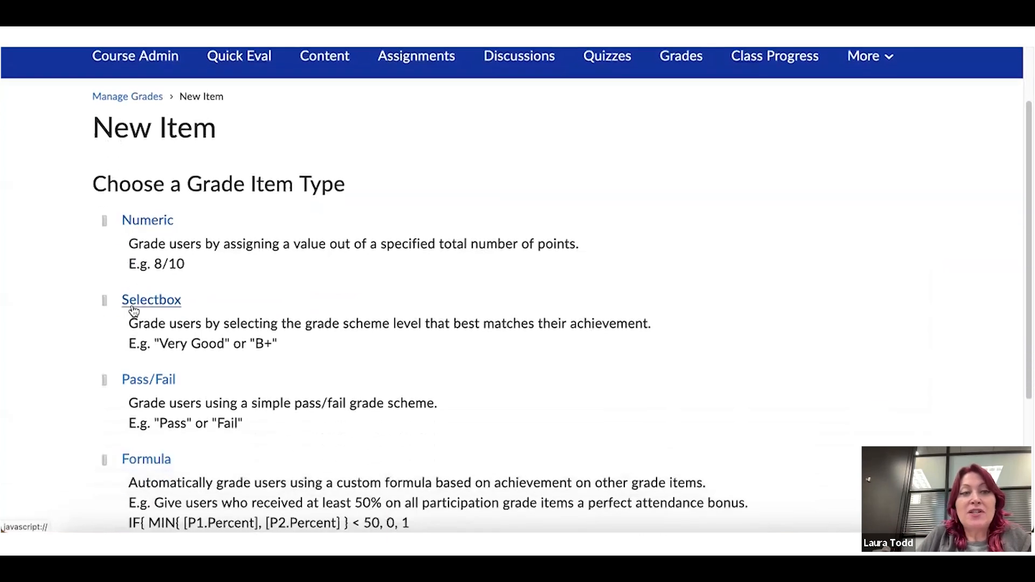
pyautogui.scroll(-1, 134, 311)
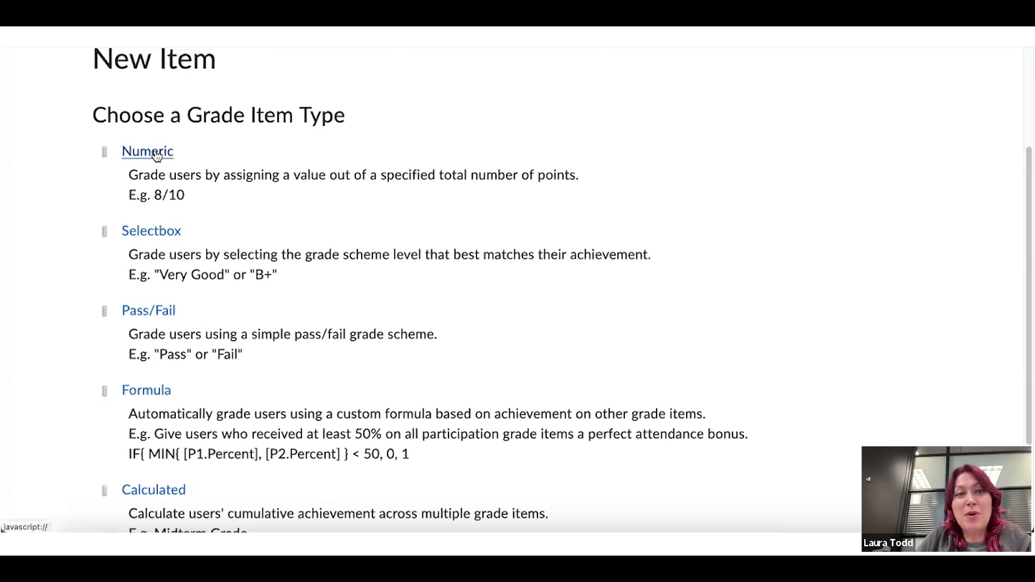
pyautogui.scroll(-2, 156, 154)
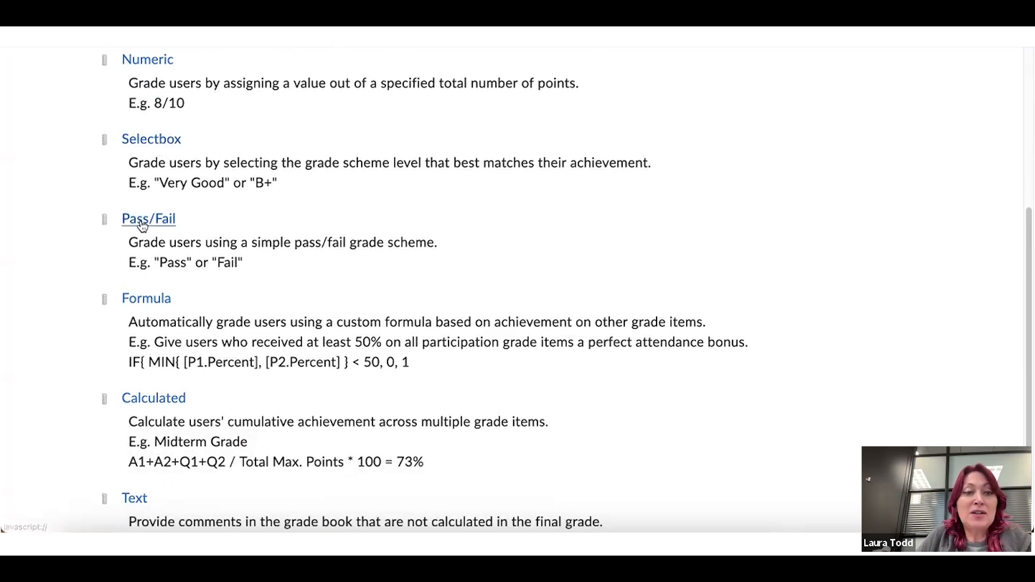
pyautogui.scroll(-1, 129, 334)
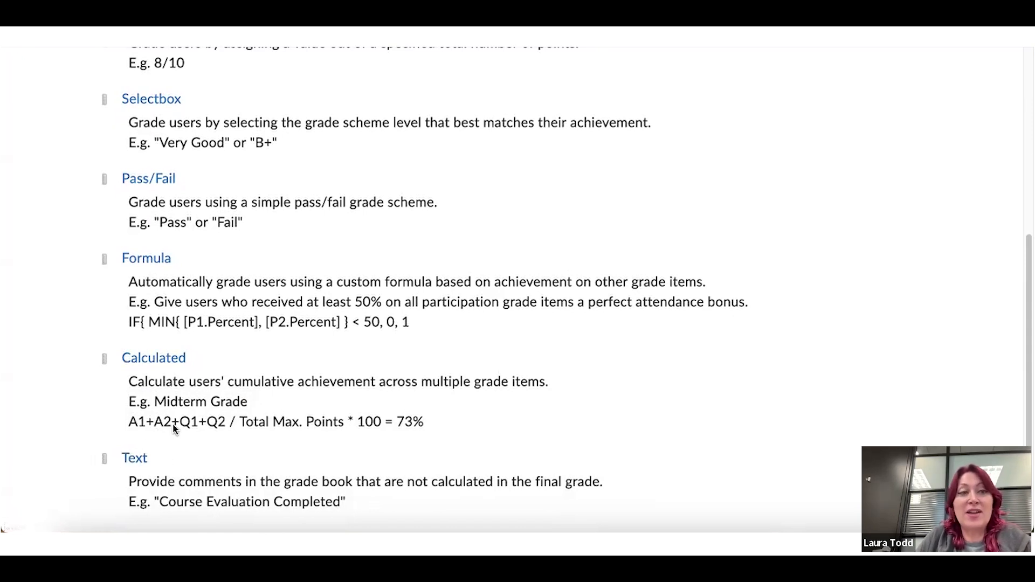
pyautogui.scroll(3, 173, 429)
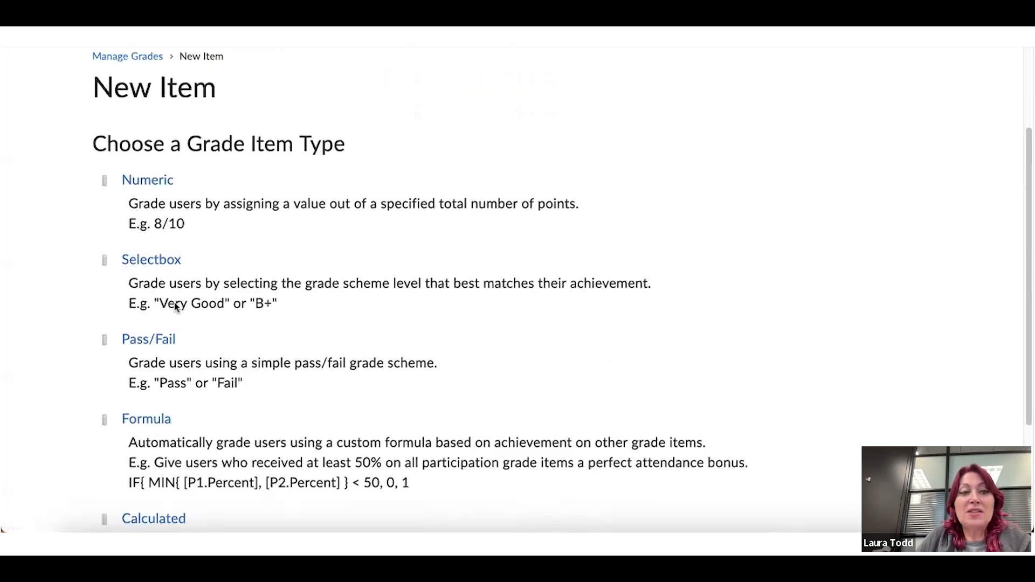
pyautogui.scroll(-1, 151, 199)
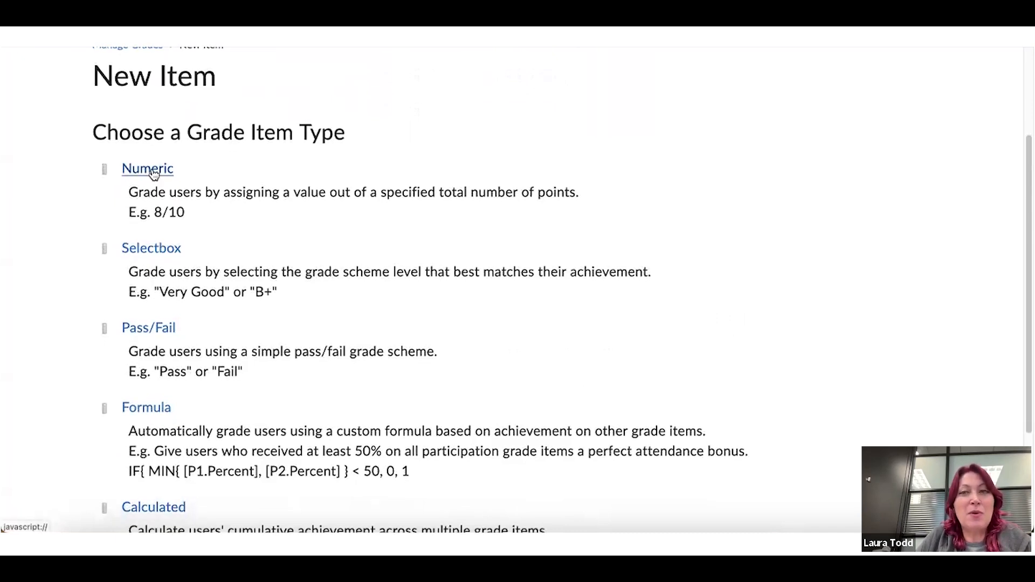
# Pick the Numeric grade item type and name the item 'Participation'
pyautogui.click(152, 171)
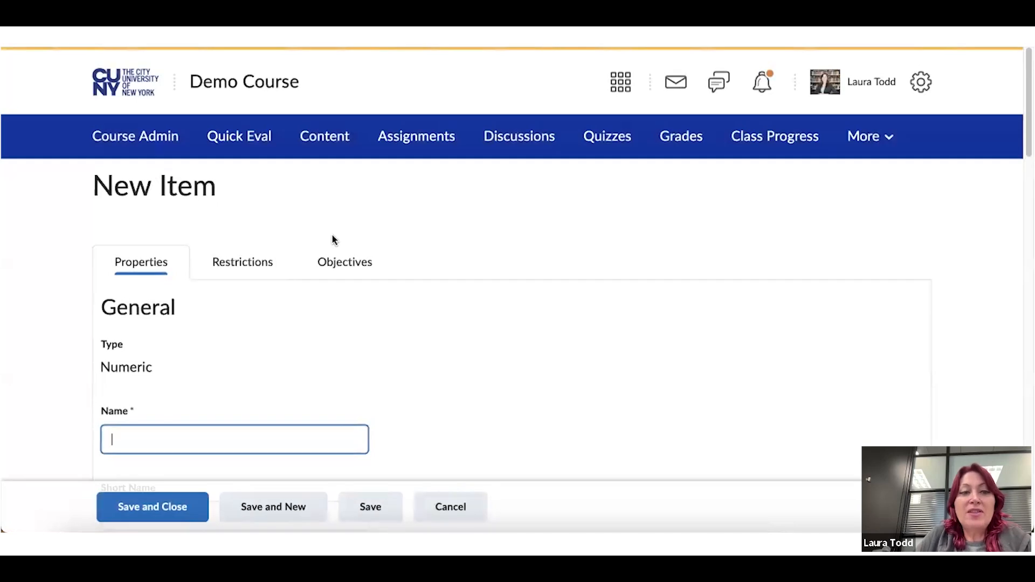
pyautogui.scroll(-2, 331, 234)
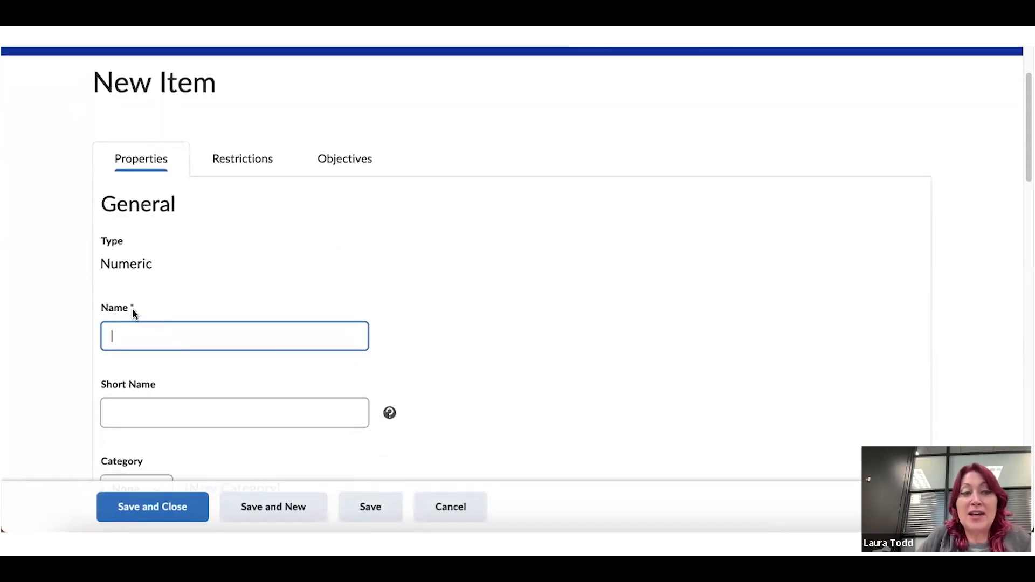
pyautogui.write('P')
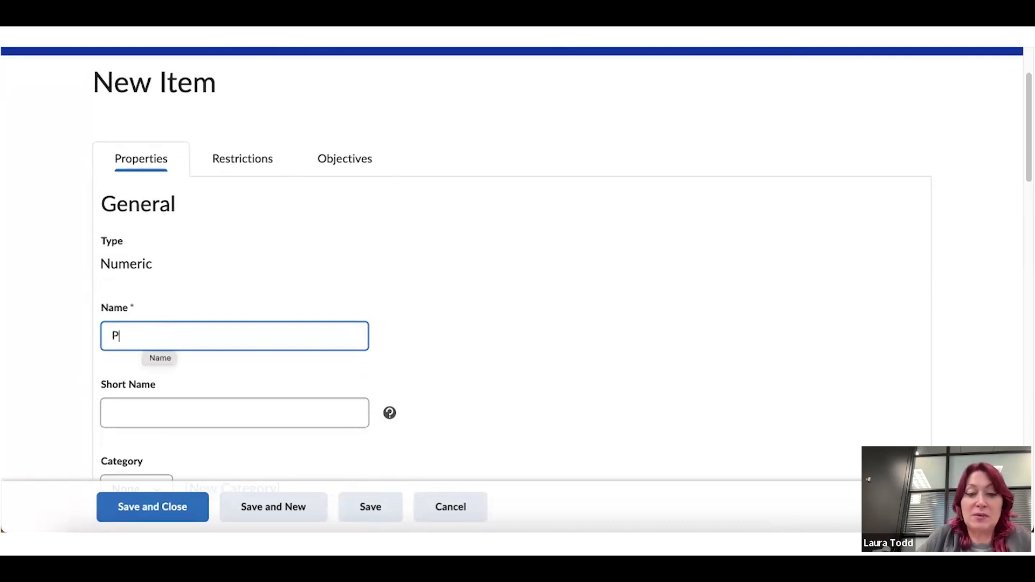
pyautogui.write('articipation')
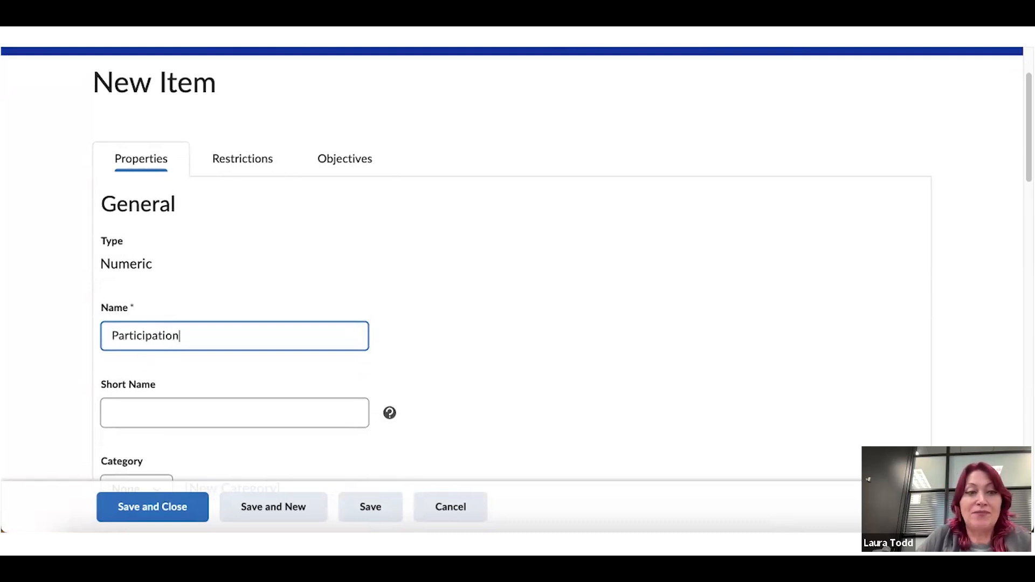
pyautogui.press('Tab')
pyautogui.scroll(-2, 187, 340)
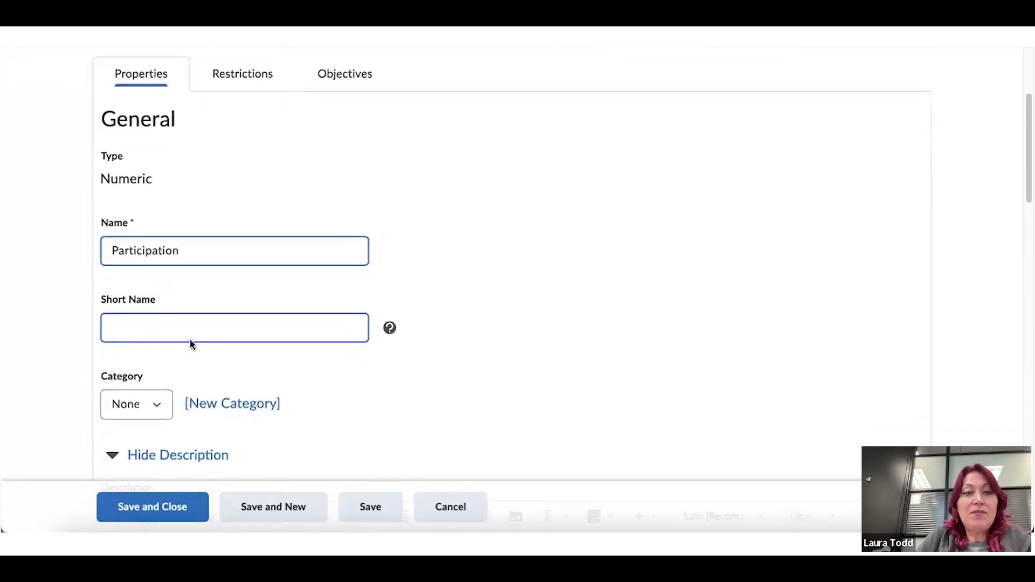
pyautogui.scroll(-1, 190, 344)
pyautogui.scroll(-1, 175, 264)
# Leave the category as None and keep the description hidden from users
pyautogui.press('Tab')
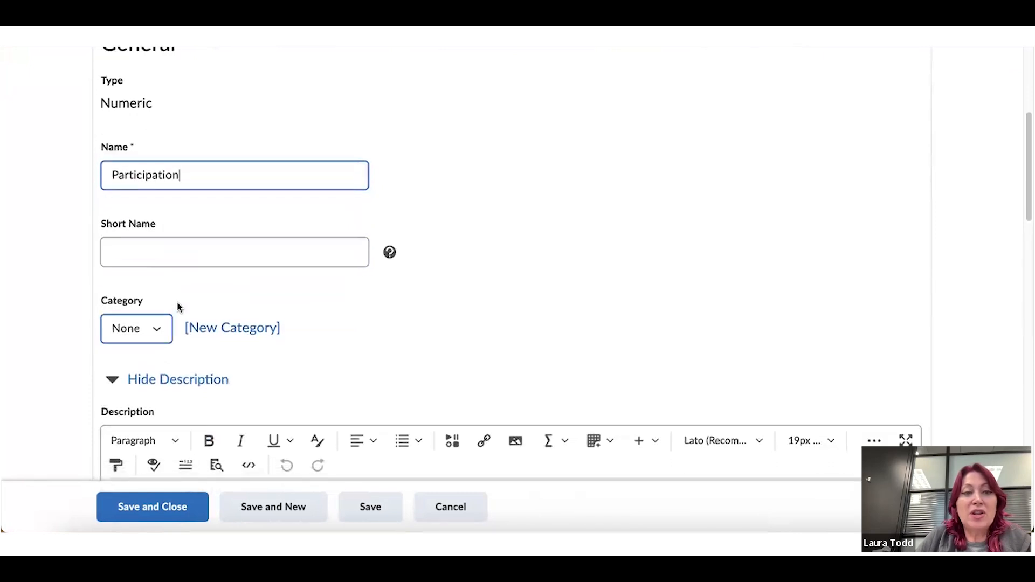
pyautogui.scroll(-1, 170, 296)
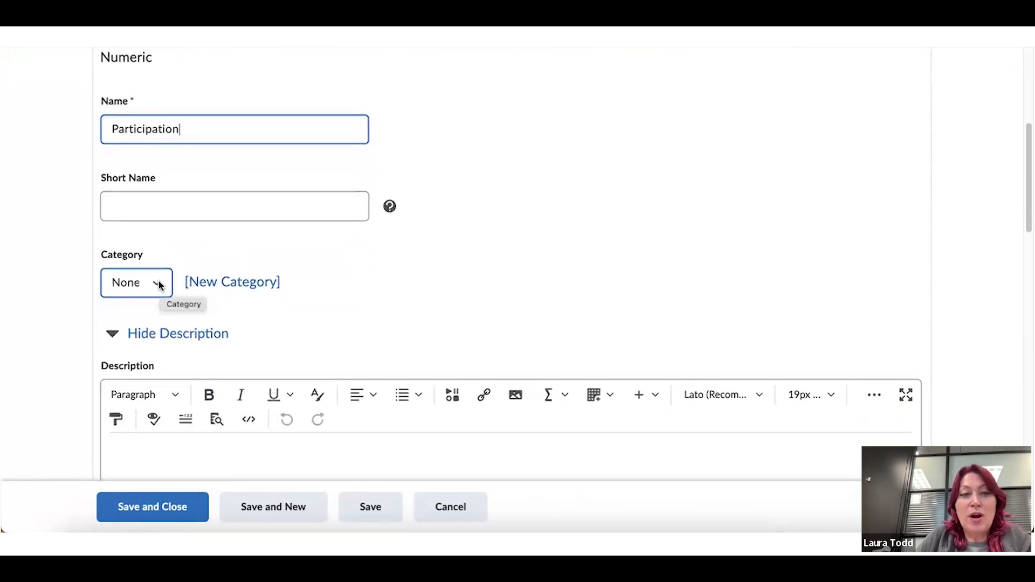
pyautogui.click(161, 285)
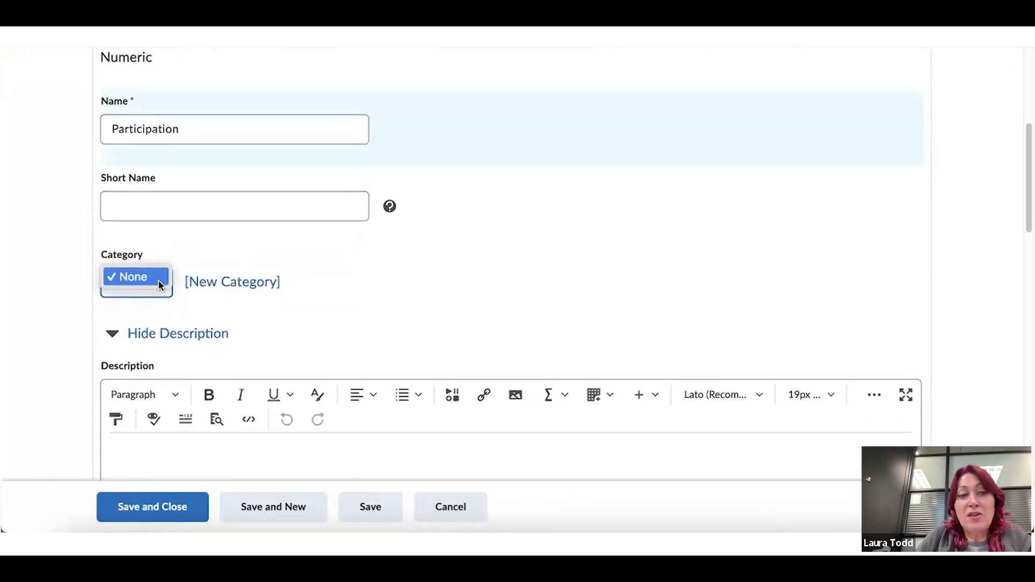
pyautogui.click(213, 258)
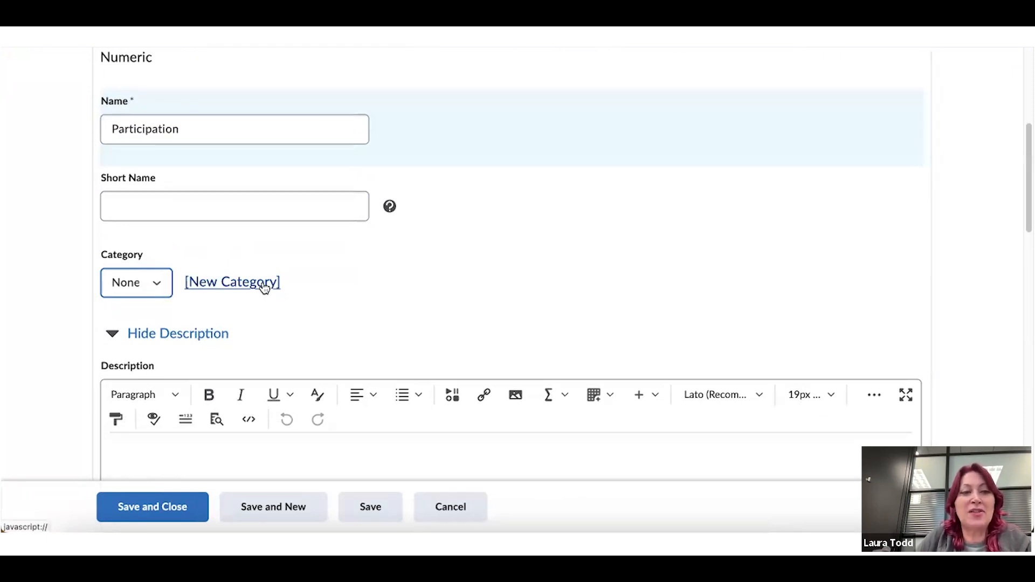
pyautogui.scroll(-2, 263, 286)
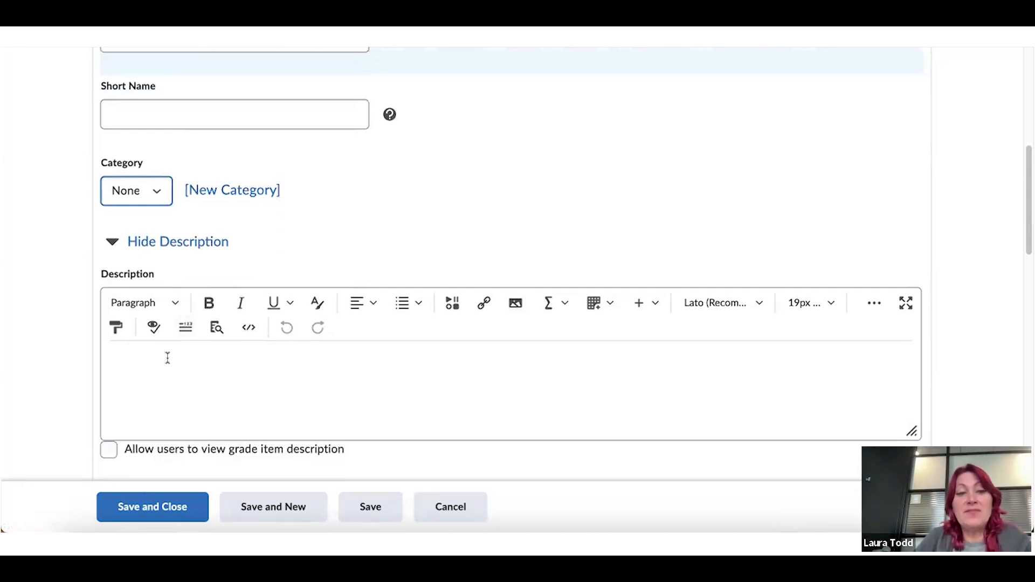
pyautogui.click(109, 450)
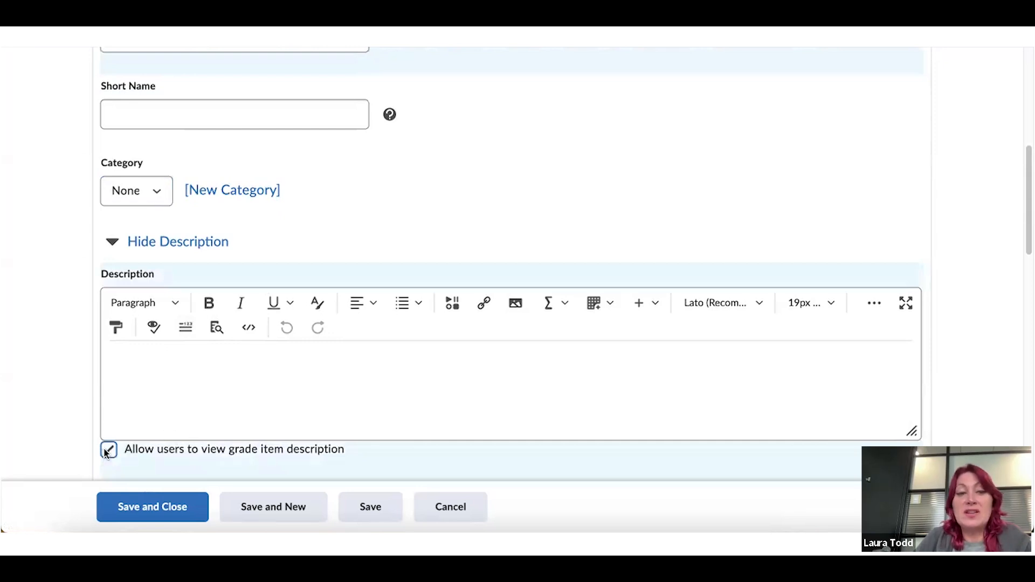
pyautogui.click(108, 450)
pyautogui.scroll(2, 124, 412)
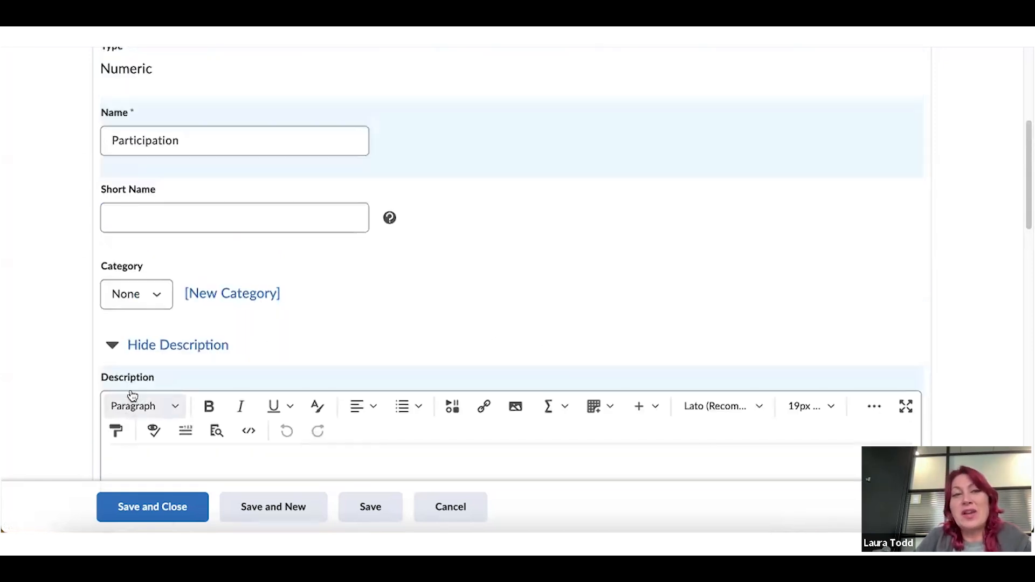
pyautogui.scroll(-2, 474, 254)
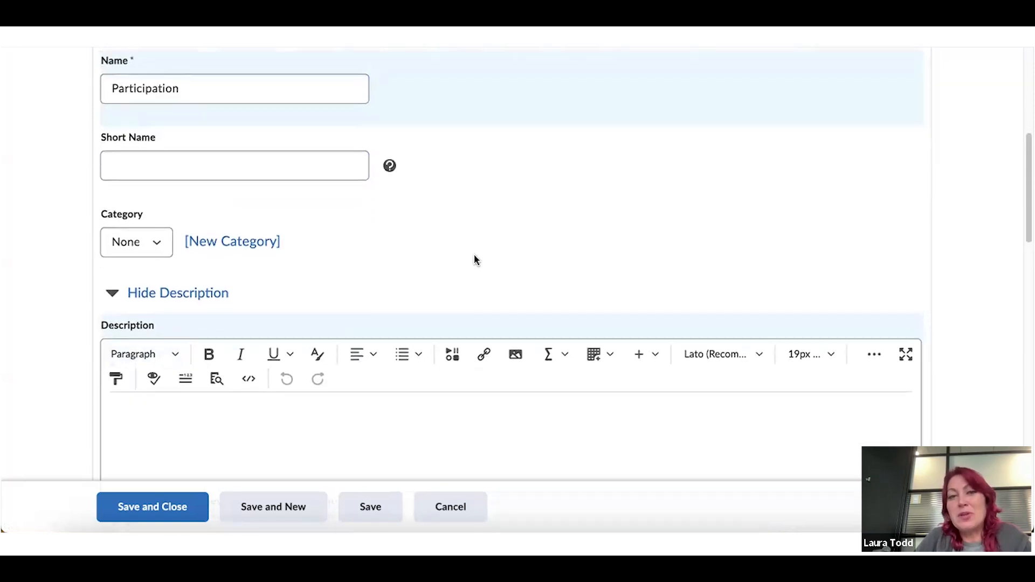
pyautogui.scroll(-1, 474, 256)
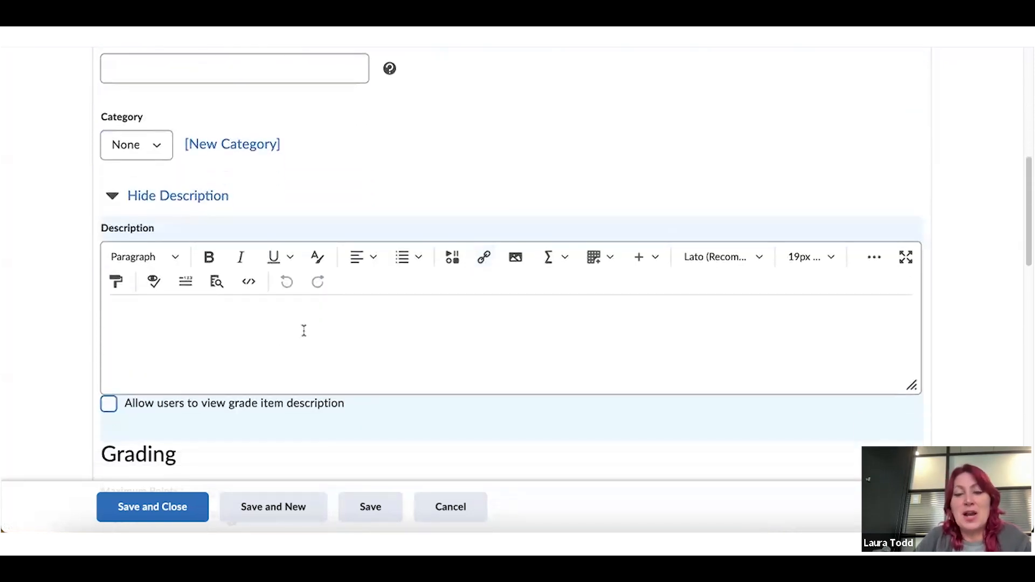
# Read the help explanation for the Can Exceed option
pyautogui.scroll(-3, 304, 331)
pyautogui.click(136, 371)
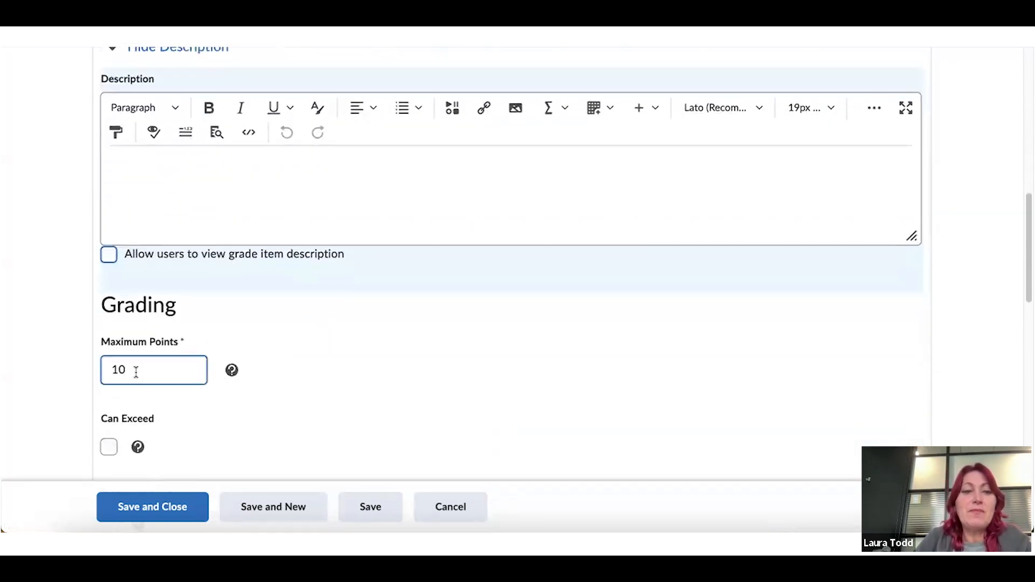
pyautogui.scroll(-1, 137, 370)
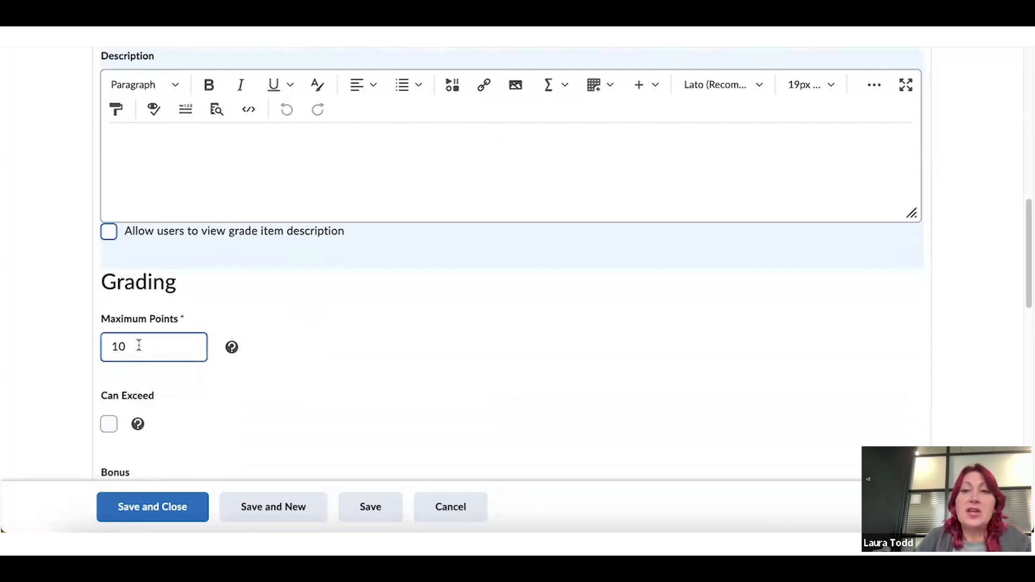
pyautogui.scroll(-1, 139, 345)
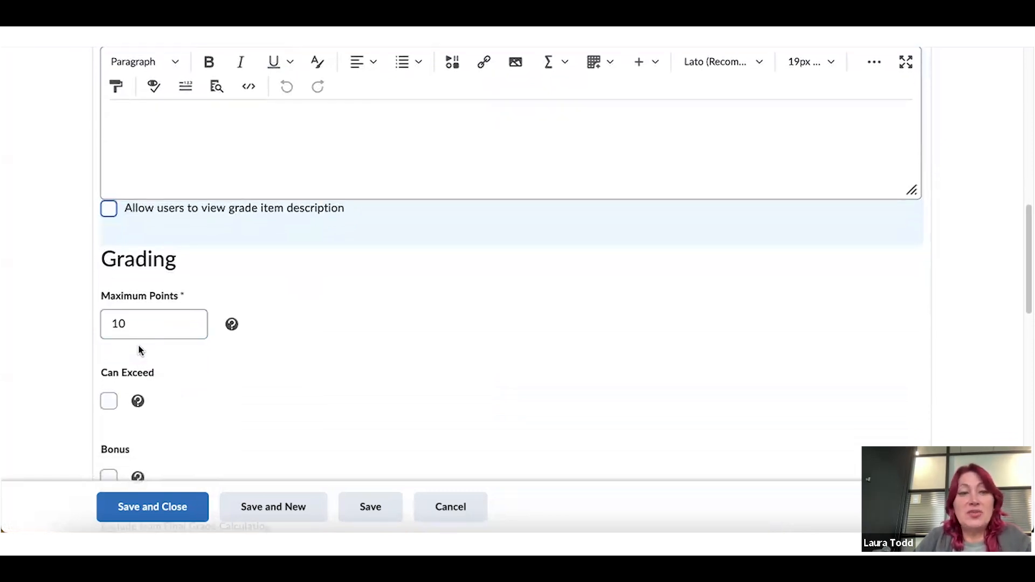
pyautogui.scroll(-2, 142, 341)
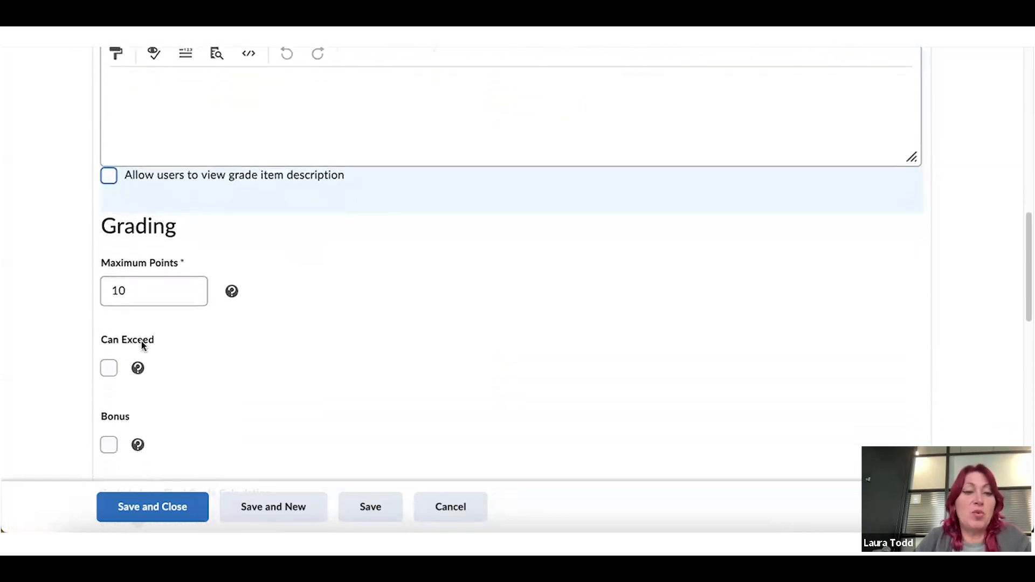
pyautogui.scroll(-4, 177, 362)
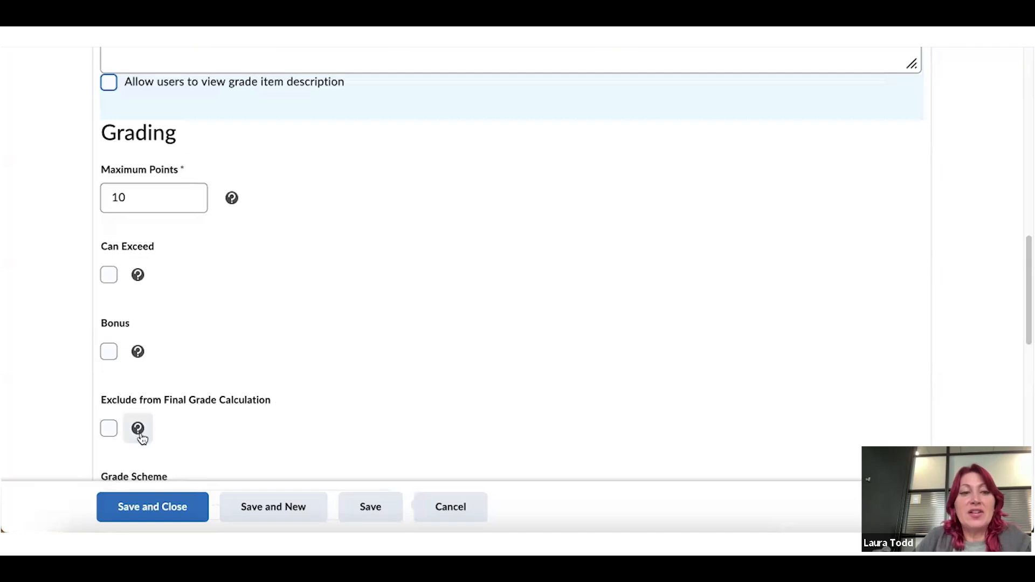
pyautogui.click(139, 276)
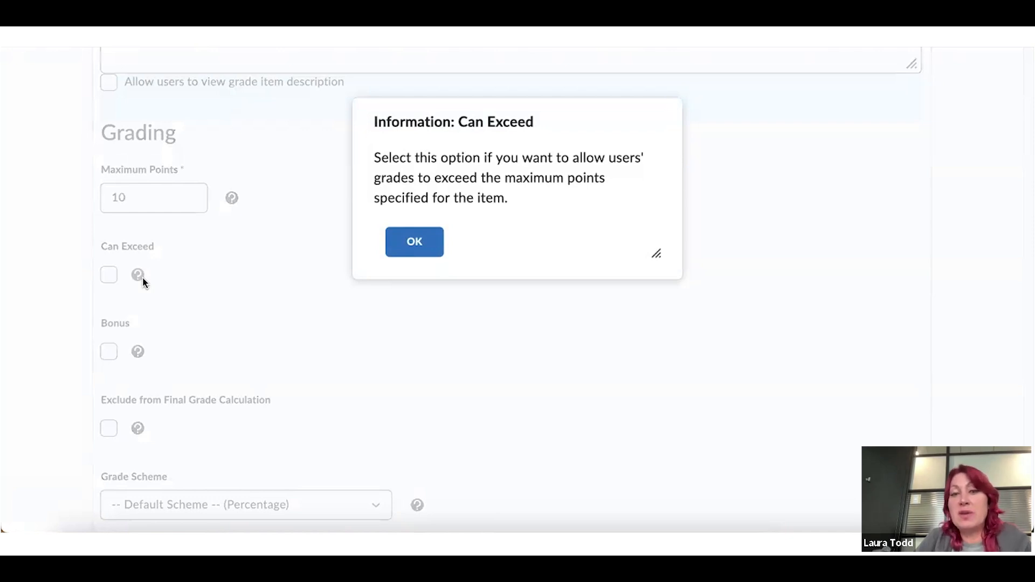
pyautogui.click(413, 243)
# Change Maximum Points from 10 to 50 and turn on Can Exceed
pyautogui.click(152, 195)
pyautogui.press('BackSpace')
pyautogui.press('BackSpace')
pyautogui.write('50')
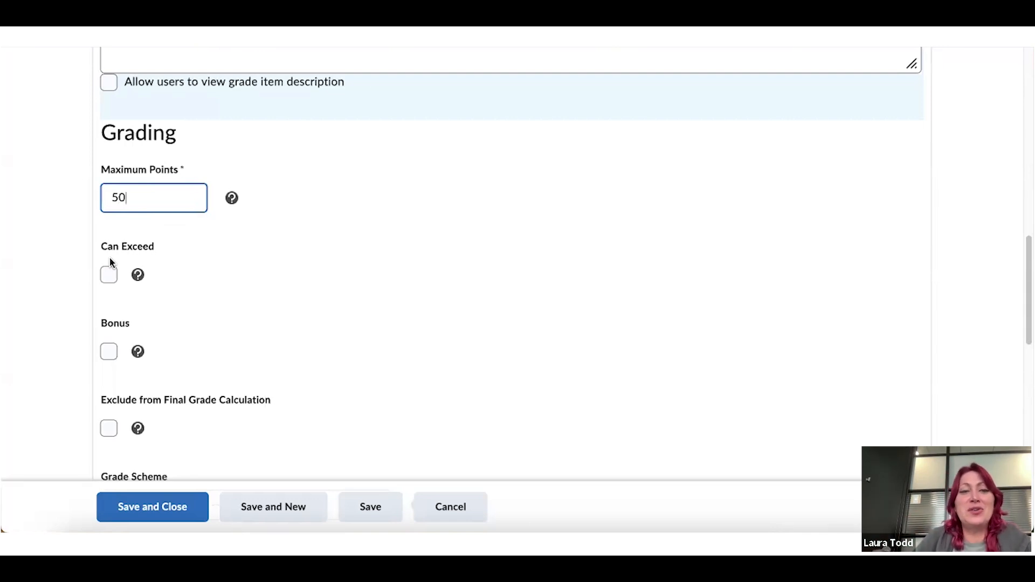
pyautogui.click(108, 274)
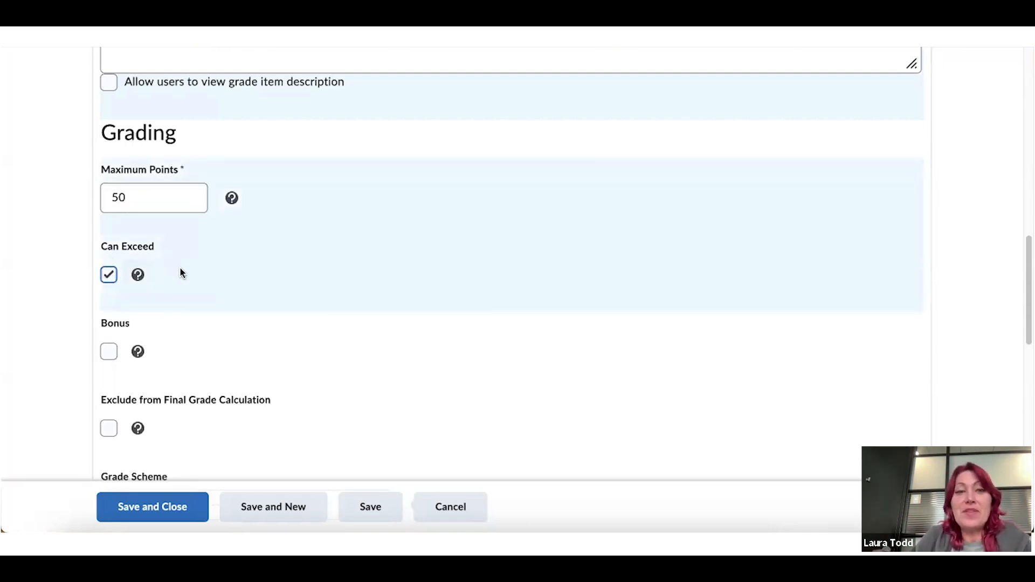
pyautogui.scroll(-2, 180, 273)
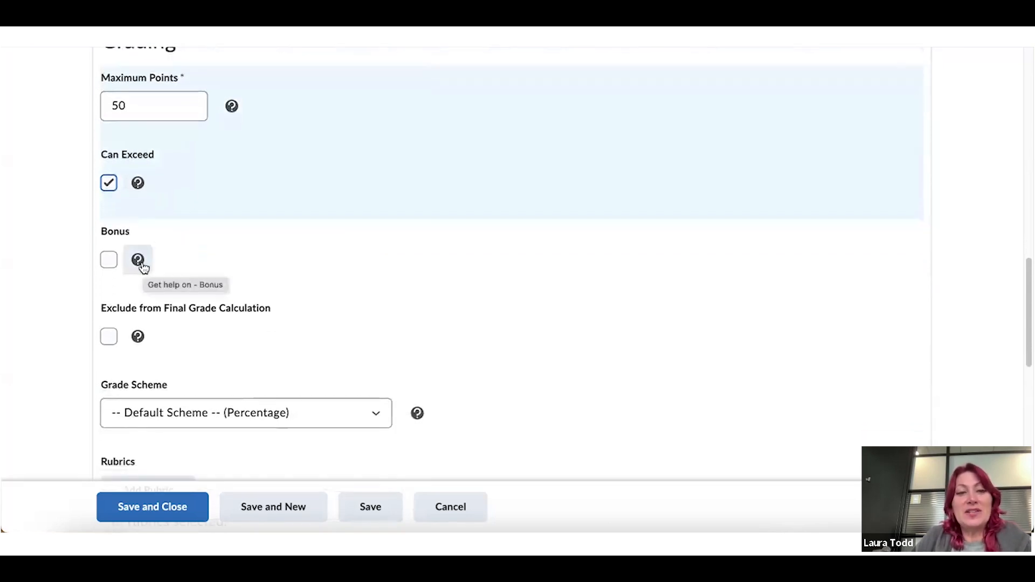
pyautogui.click(141, 261)
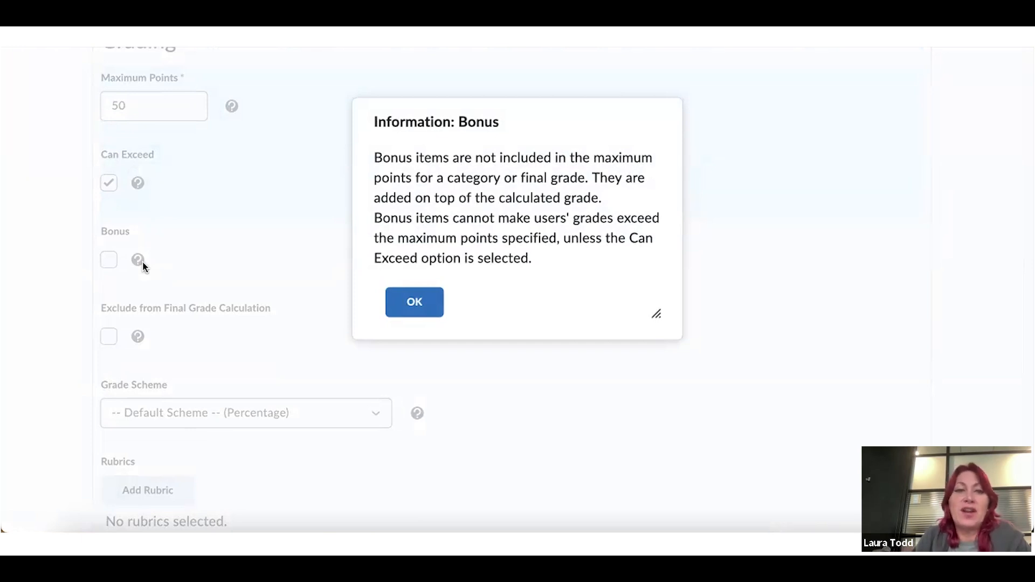
pyautogui.click(405, 313)
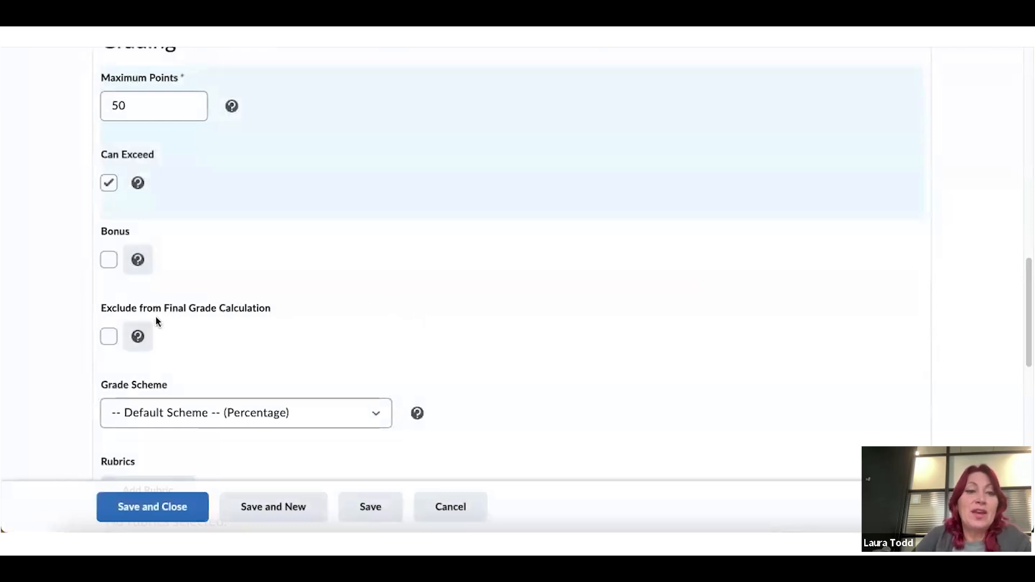
pyautogui.click(138, 336)
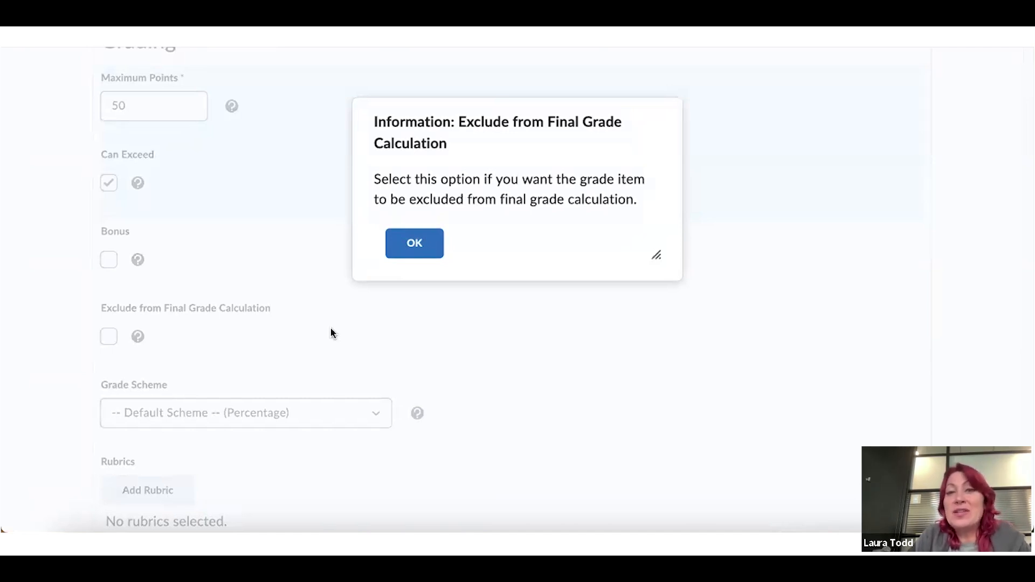
pyautogui.click(420, 244)
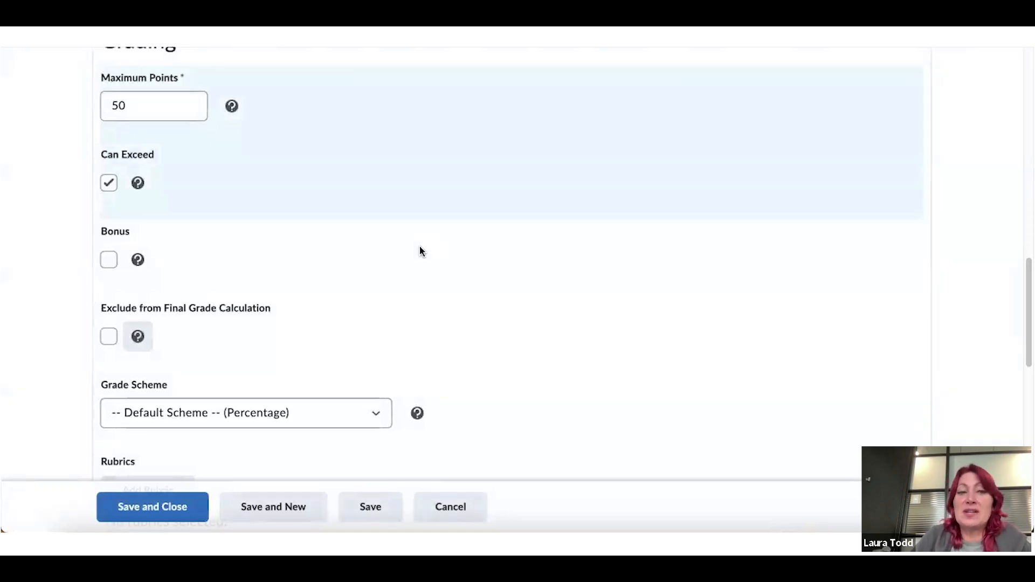
pyautogui.scroll(-3, 420, 250)
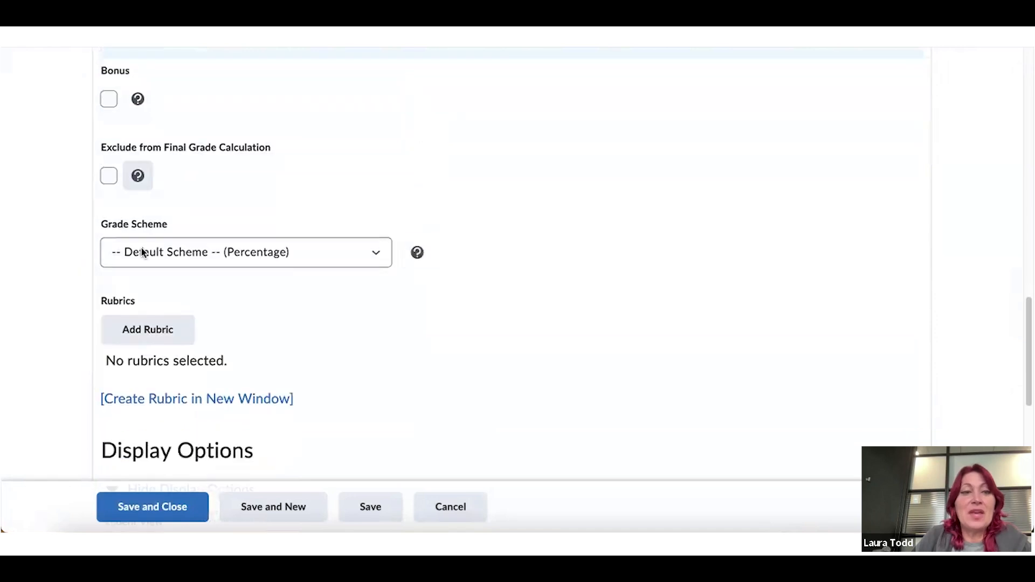
pyautogui.click(376, 254)
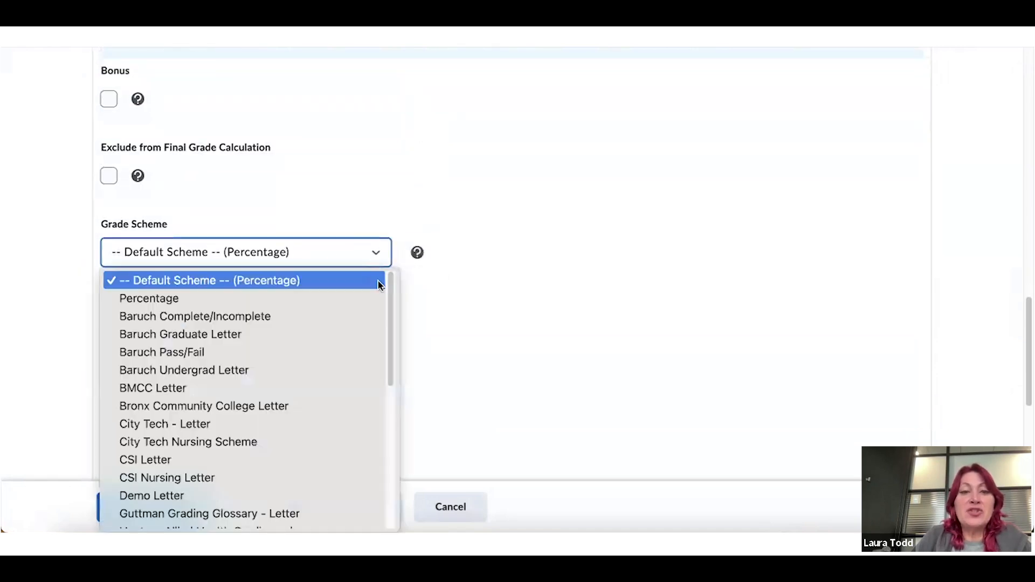
pyautogui.moveTo(390, 291); pyautogui.dragTo(393, 442)
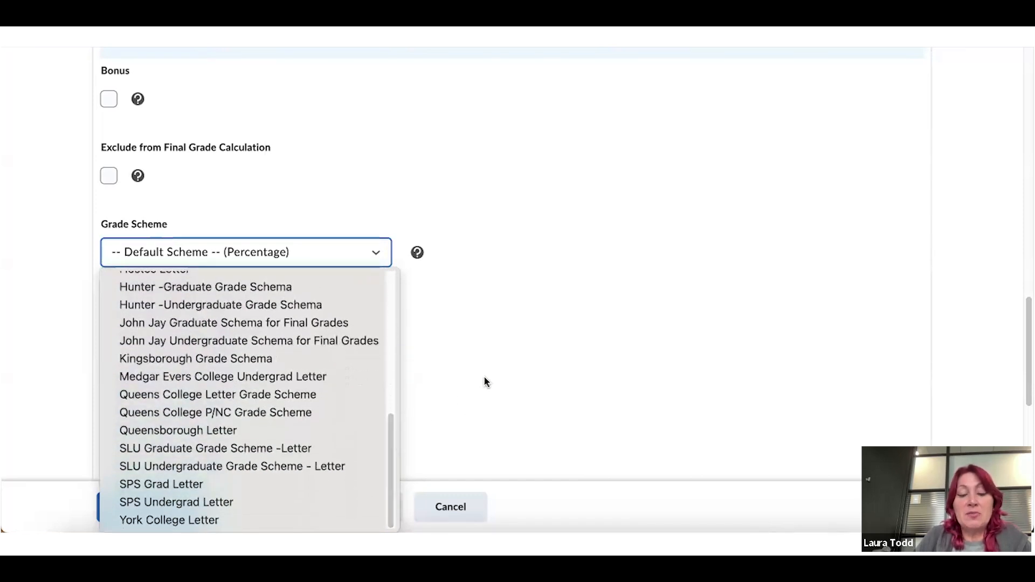
pyautogui.moveTo(392, 441); pyautogui.dragTo(393, 289)
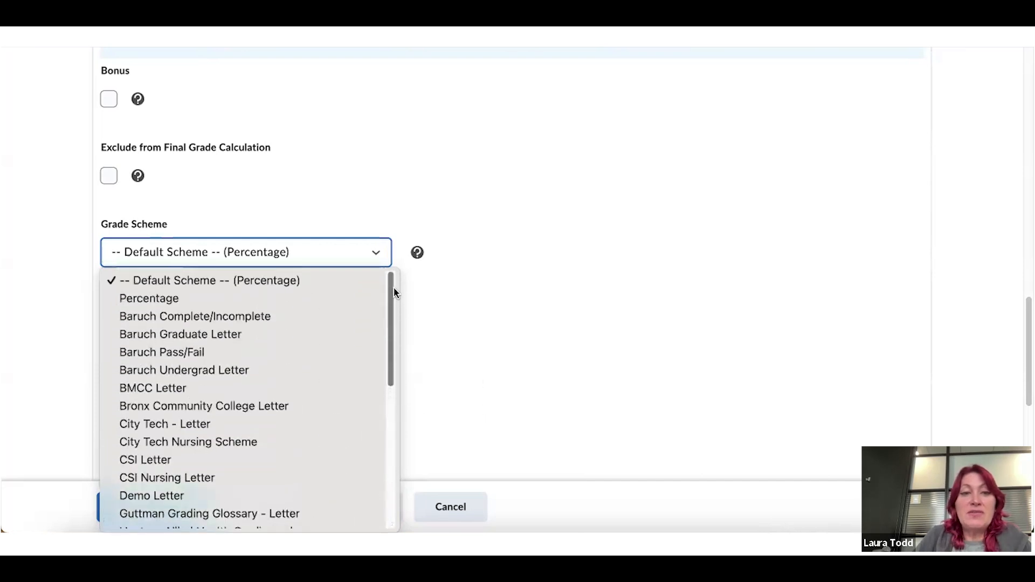
pyautogui.click(292, 277)
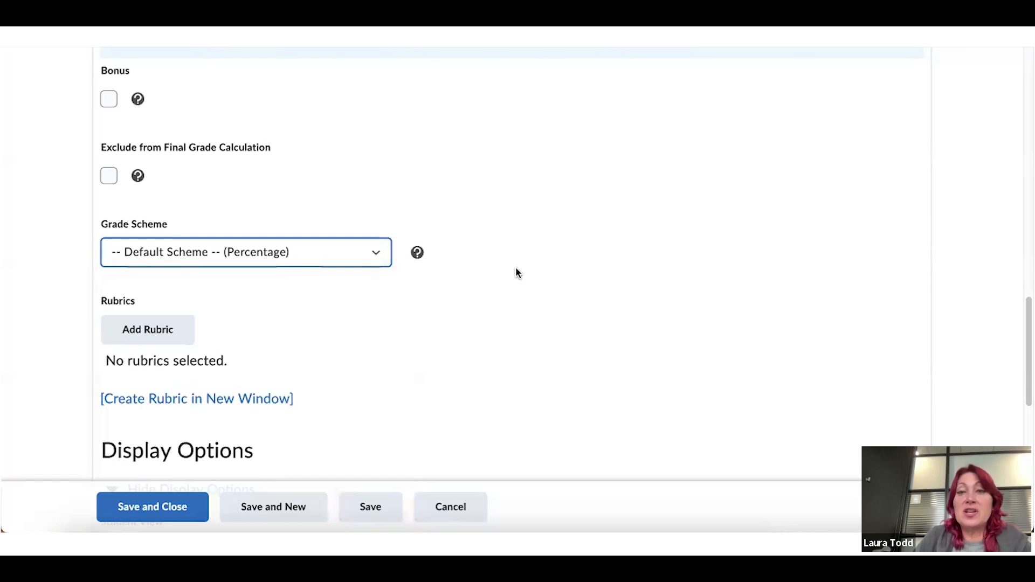
pyautogui.scroll(-2, 516, 268)
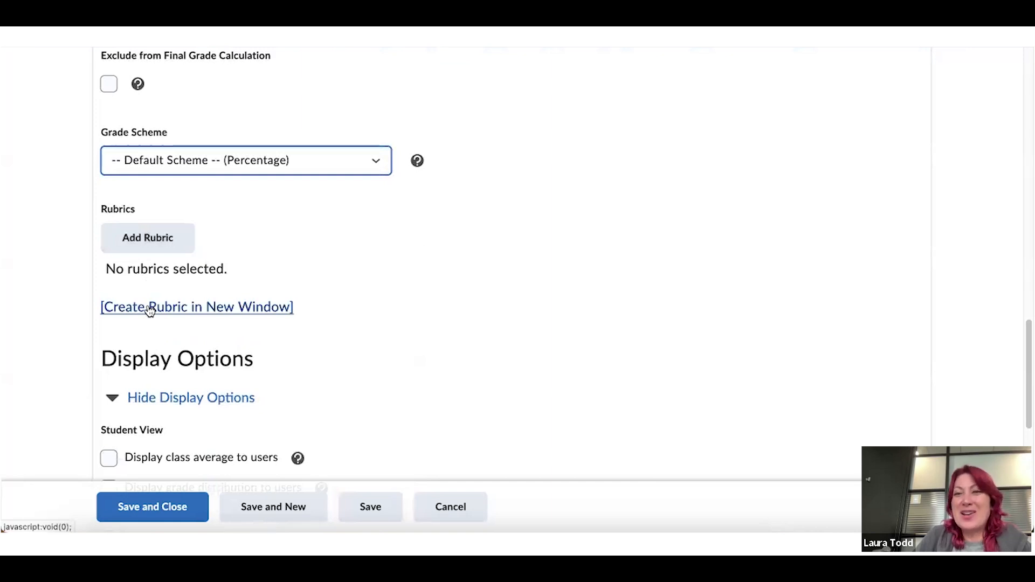
# Try showing the class average and grade distribution to students
pyautogui.scroll(-2, 221, 281)
pyautogui.scroll(-1, 222, 280)
pyautogui.scroll(-1, 213, 249)
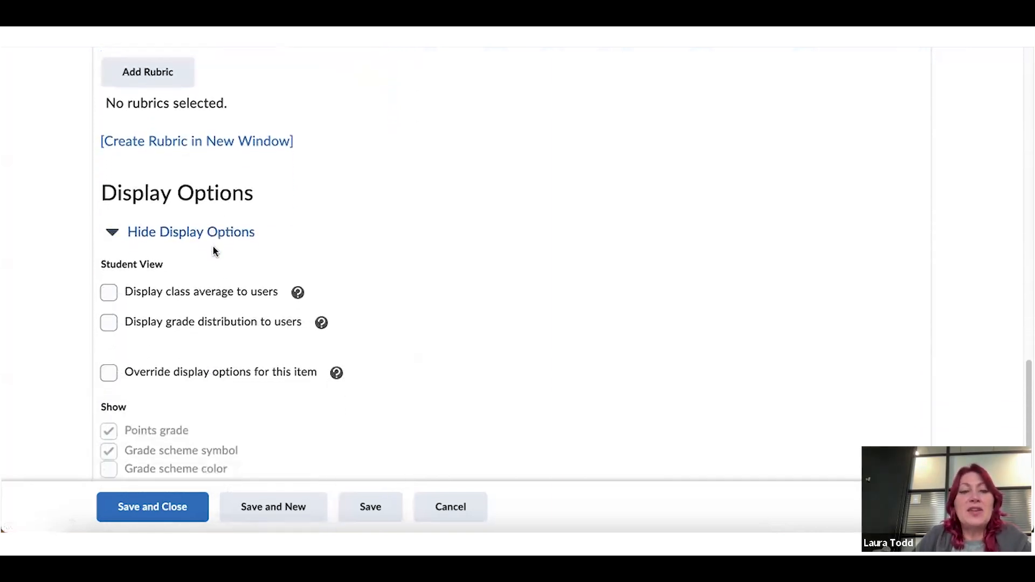
pyautogui.scroll(-1, 214, 250)
pyautogui.scroll(-1, 205, 216)
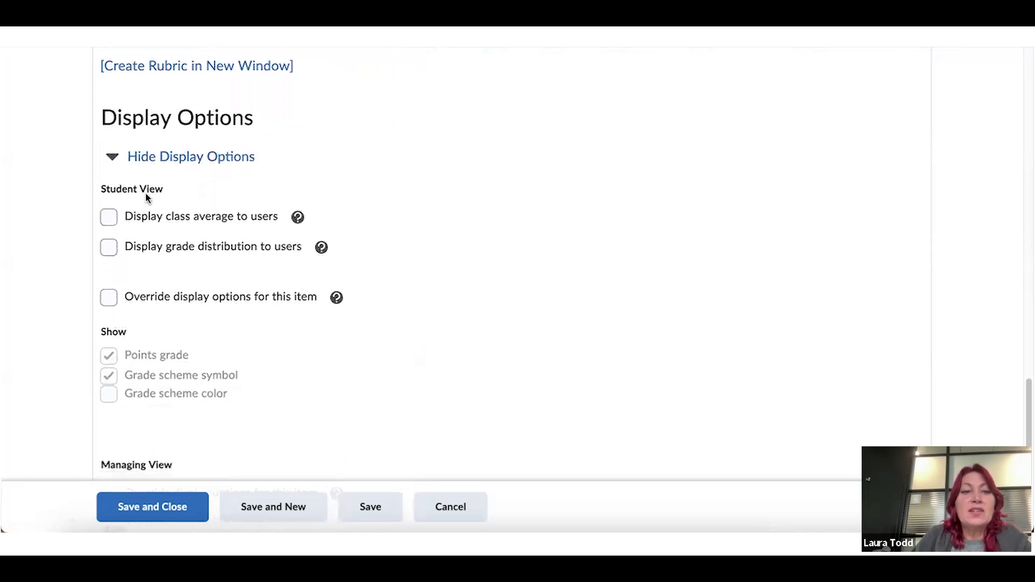
pyautogui.click(108, 218)
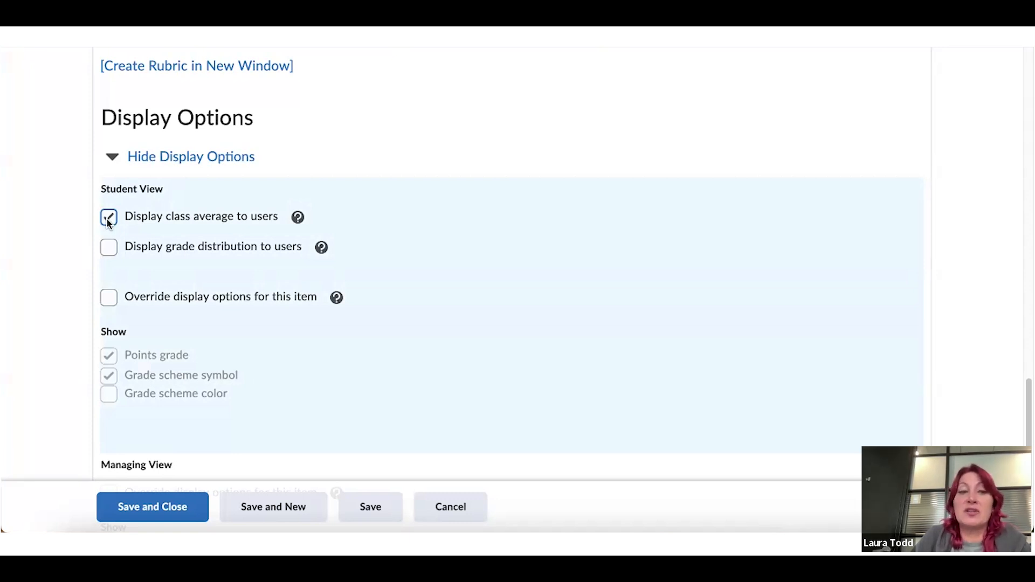
pyautogui.click(109, 247)
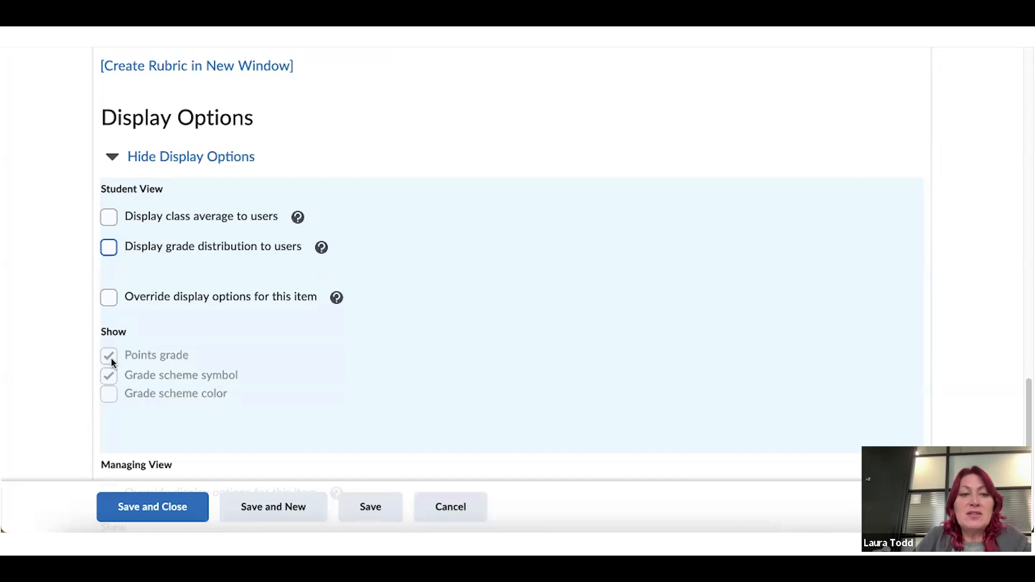
pyautogui.click(105, 394)
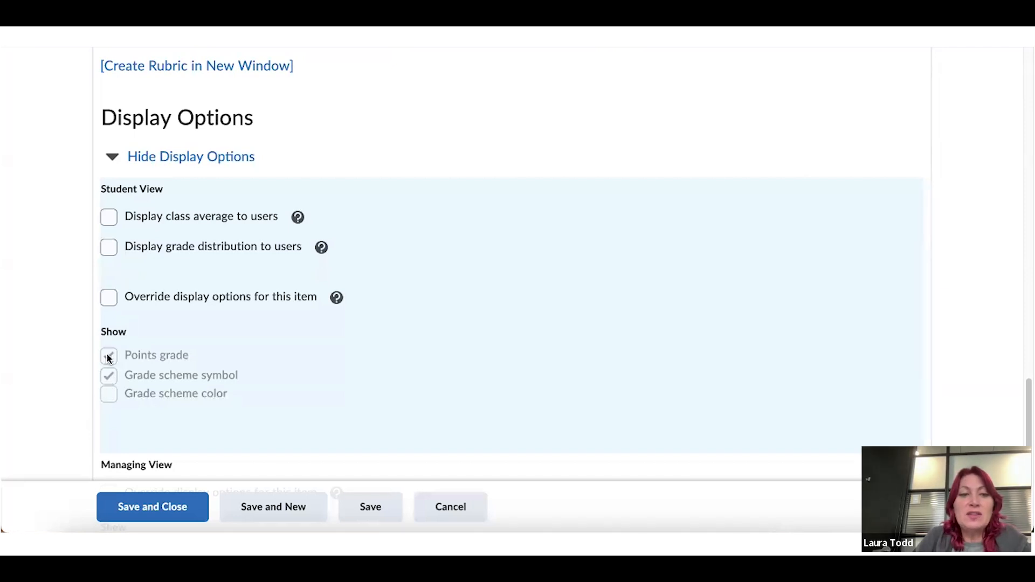
# Override Student View display options, keeping Points grade and Grade scheme symbol checked
pyautogui.click(109, 304)
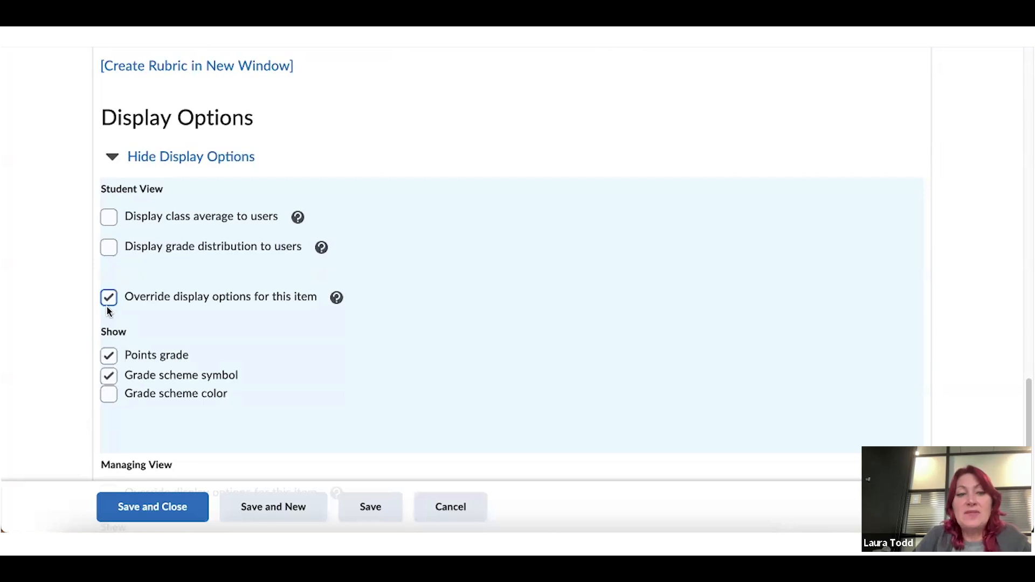
pyautogui.click(108, 374)
pyautogui.click(108, 357)
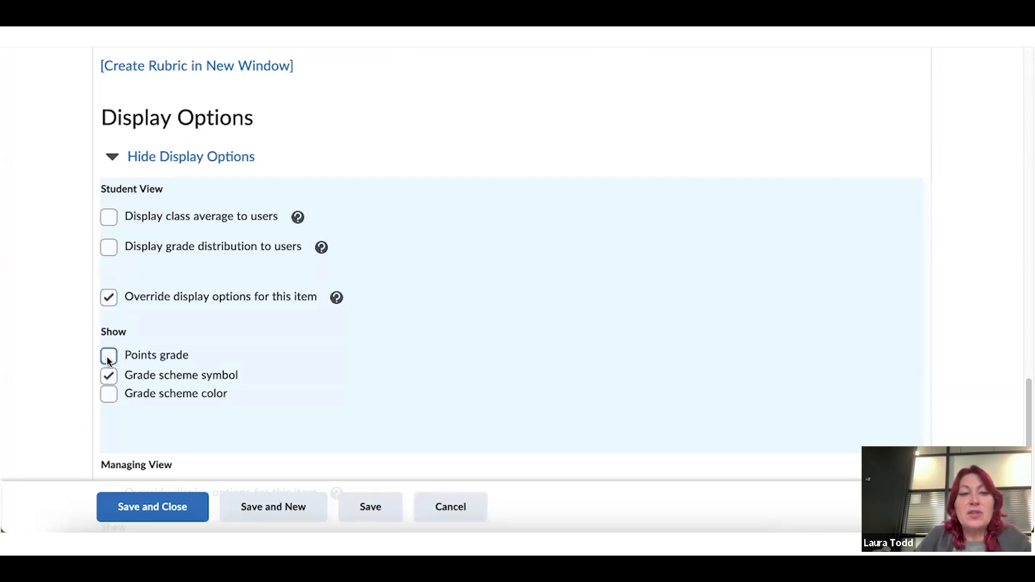
pyautogui.click(108, 358)
pyautogui.click(109, 377)
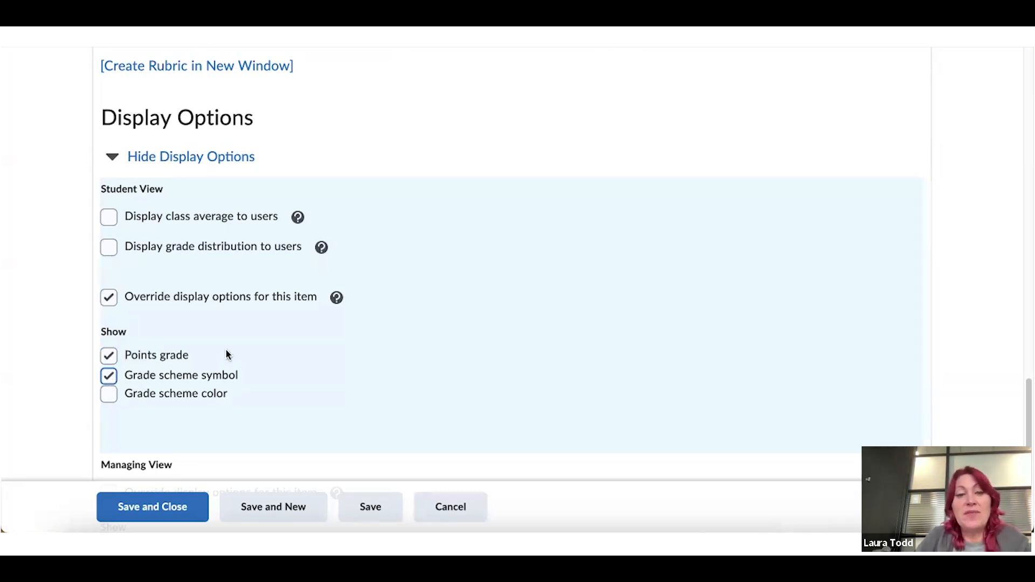
pyautogui.scroll(-1, 226, 354)
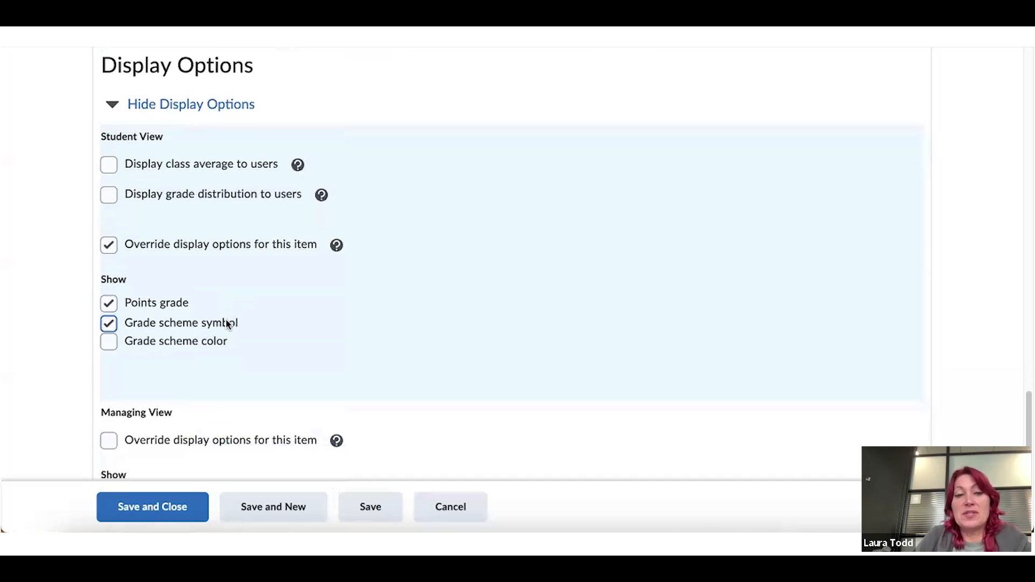
pyautogui.scroll(-1, 226, 322)
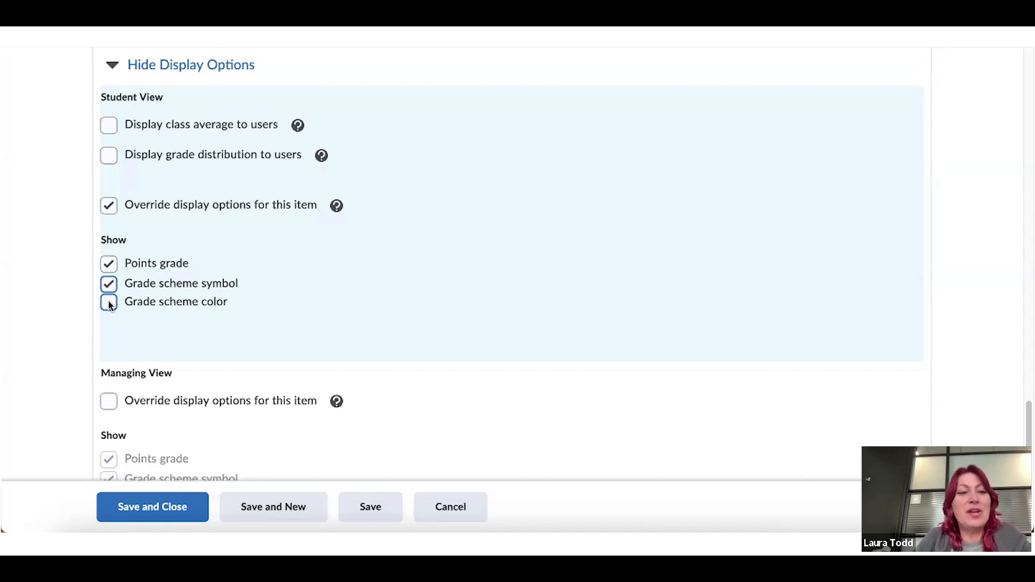
# Override Managing View to show points grade and symbol without color; clear Student View override
pyautogui.scroll(-2, 362, 293)
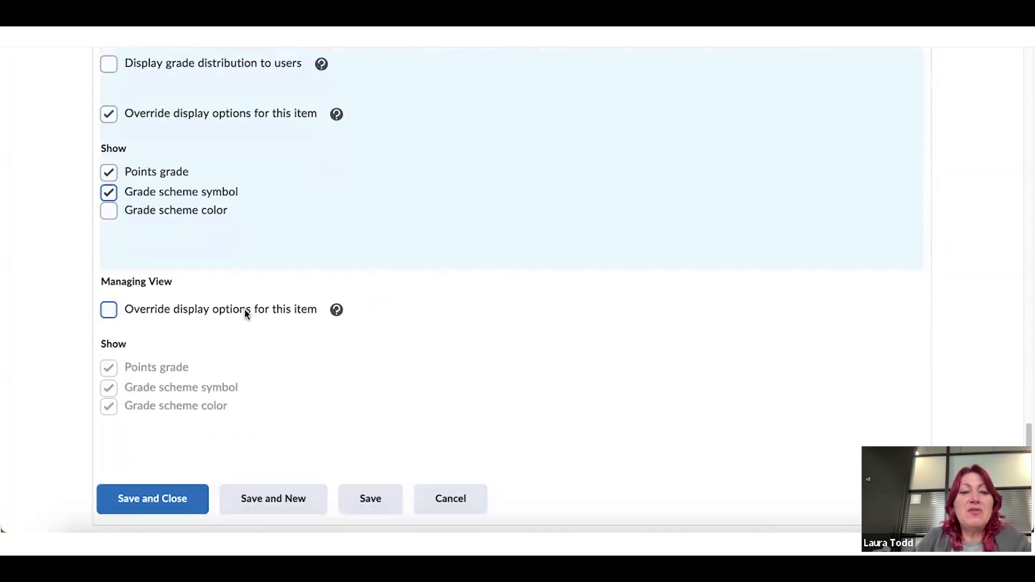
pyautogui.click(109, 311)
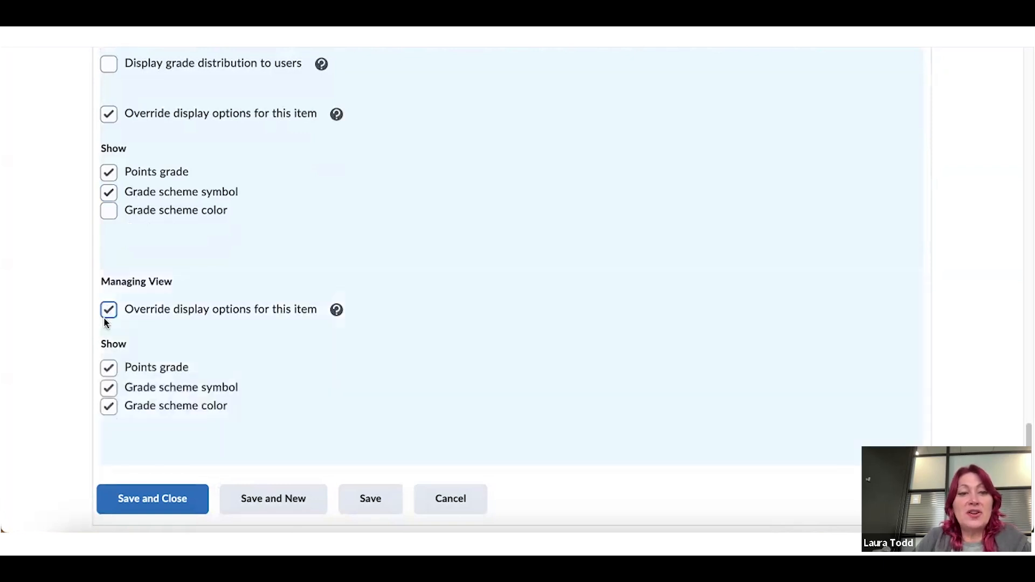
pyautogui.click(111, 408)
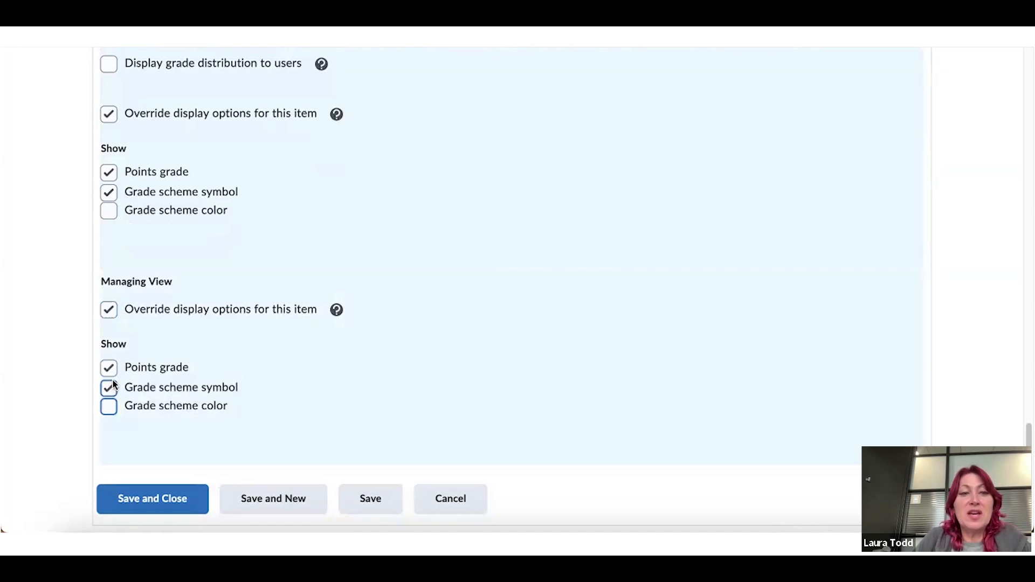
pyautogui.click(111, 115)
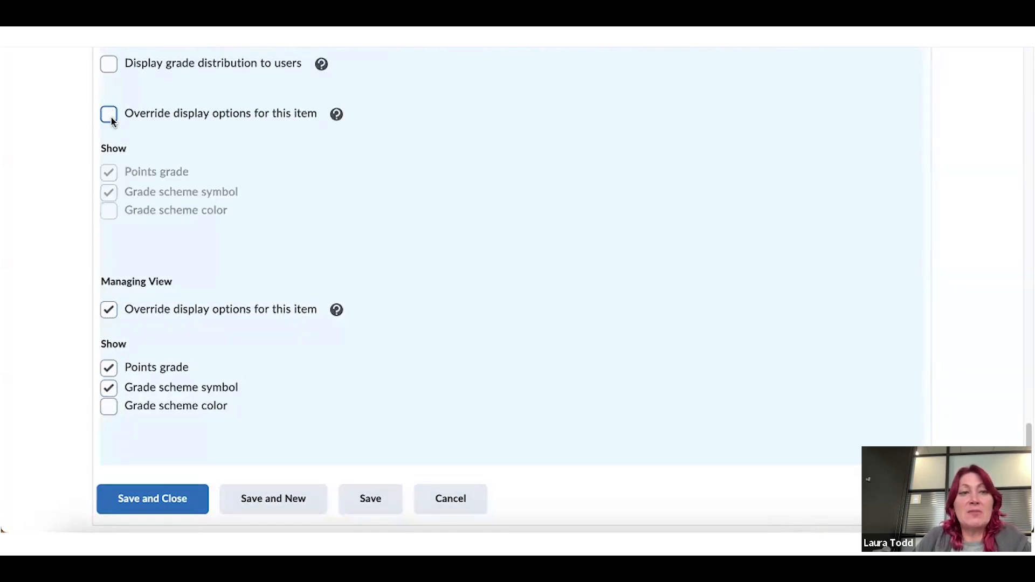
pyautogui.click(110, 311)
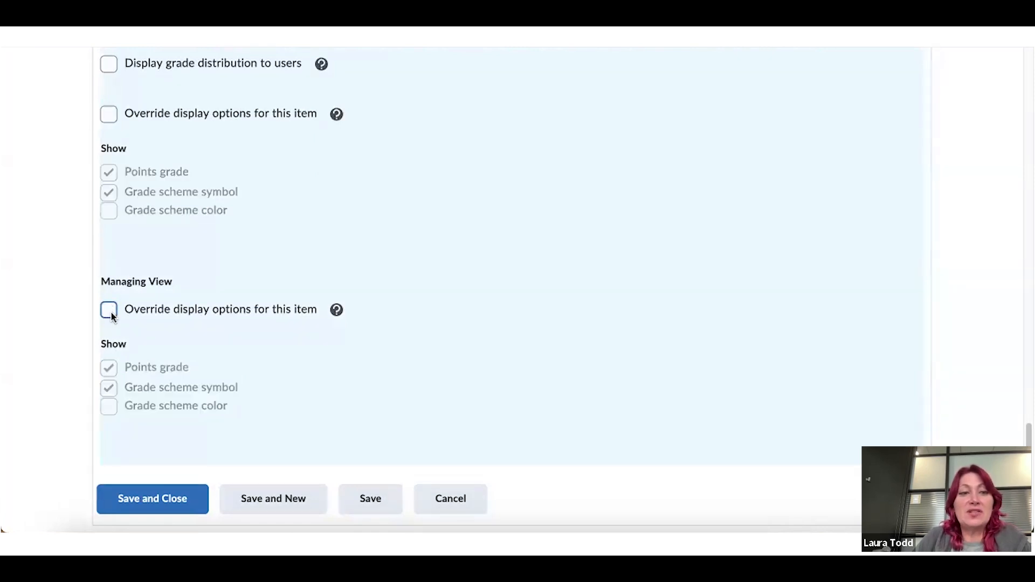
# Save and close Participation and confirm it lists as Numeric with 50 maximum points
pyautogui.click(151, 498)
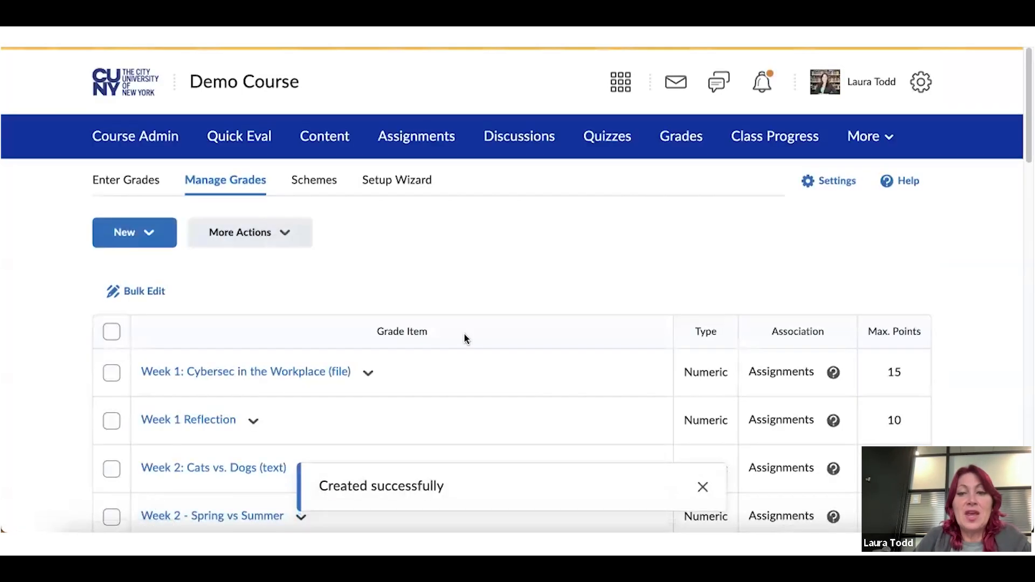
pyautogui.scroll(-10, 465, 334)
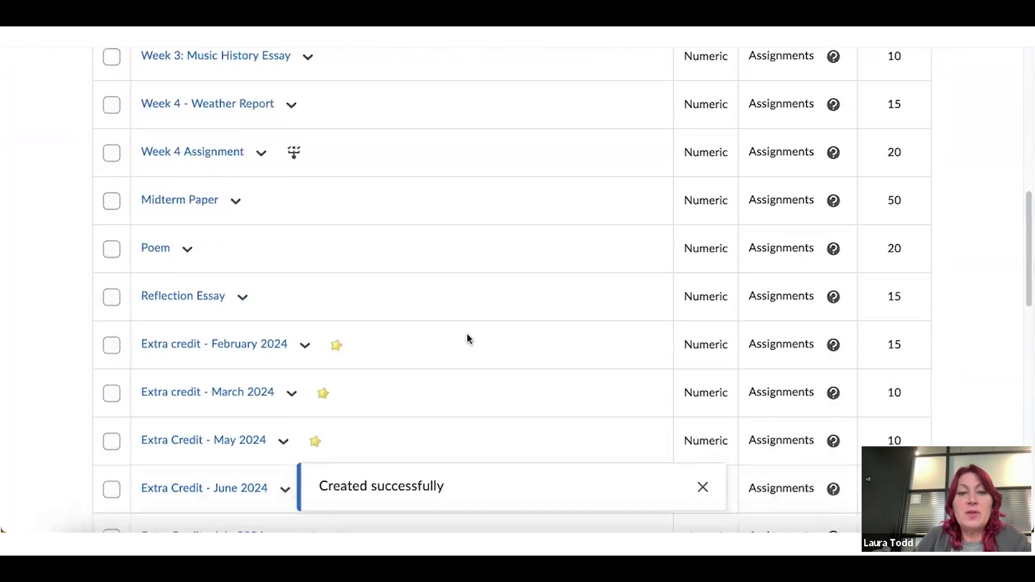
pyautogui.scroll(-10, 467, 338)
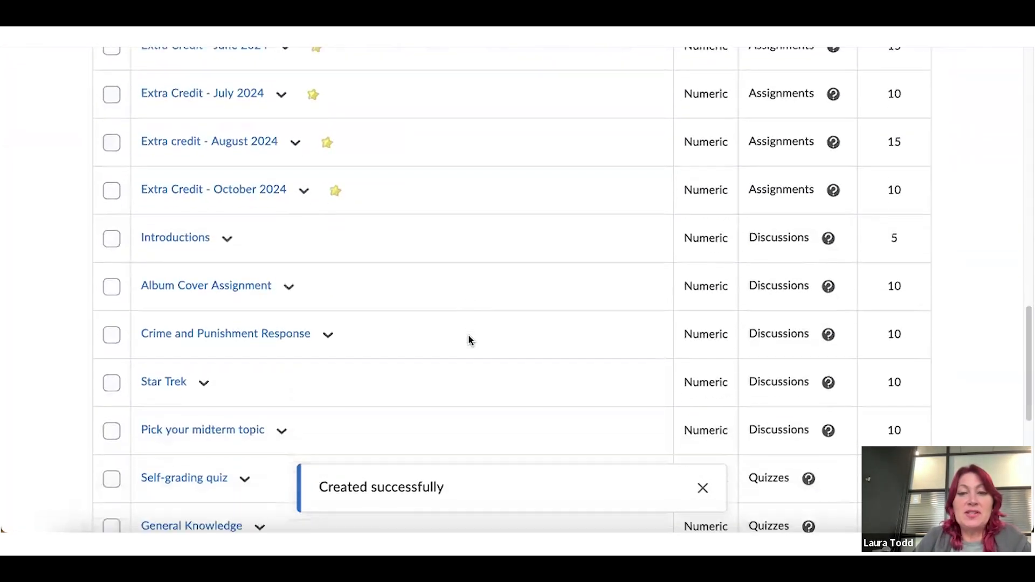
pyautogui.scroll(-8, 468, 340)
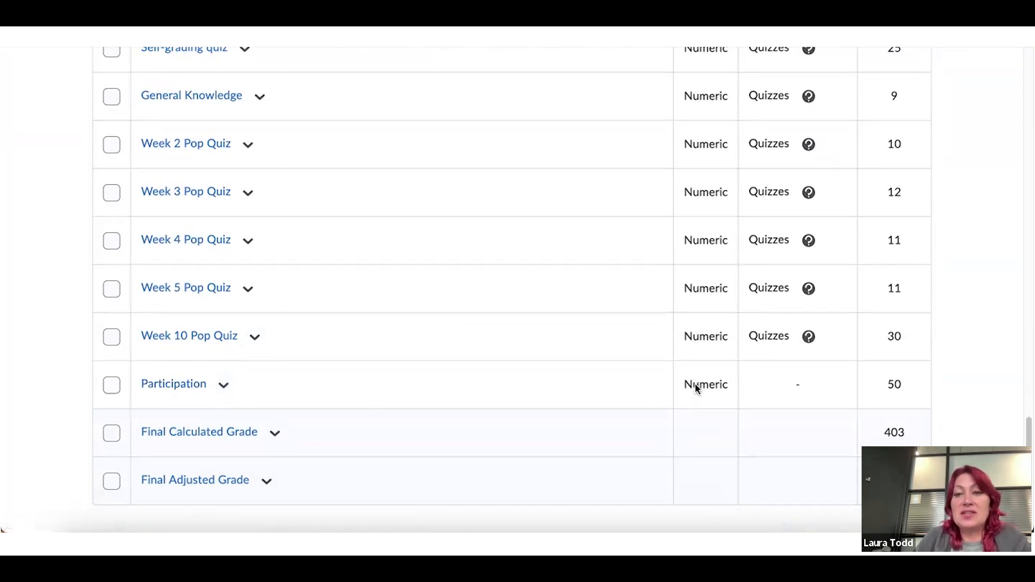
pyautogui.scroll(1, 593, 348)
pyautogui.scroll(20, 594, 352)
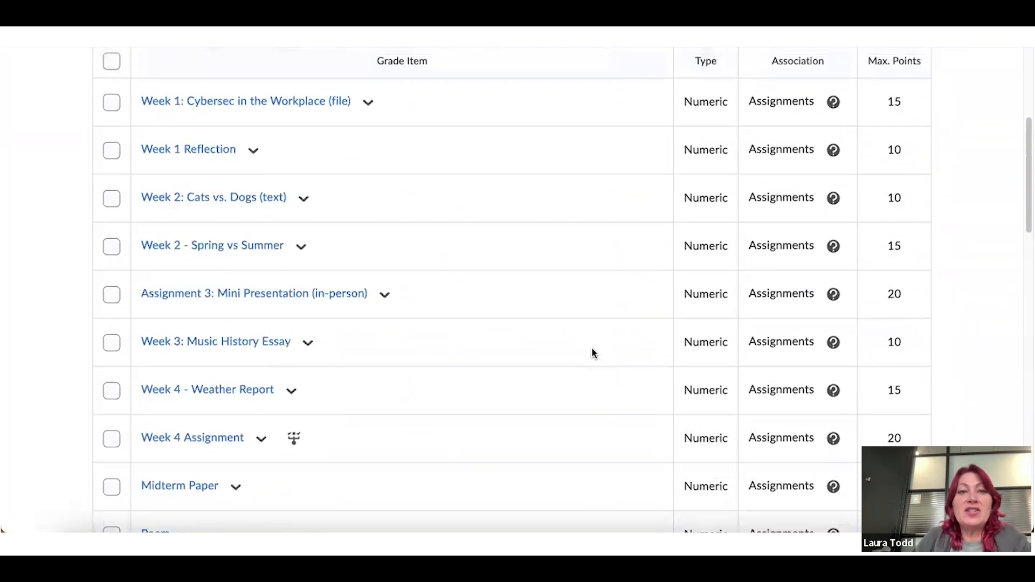
pyautogui.scroll(5, 591, 353)
pyautogui.click(146, 235)
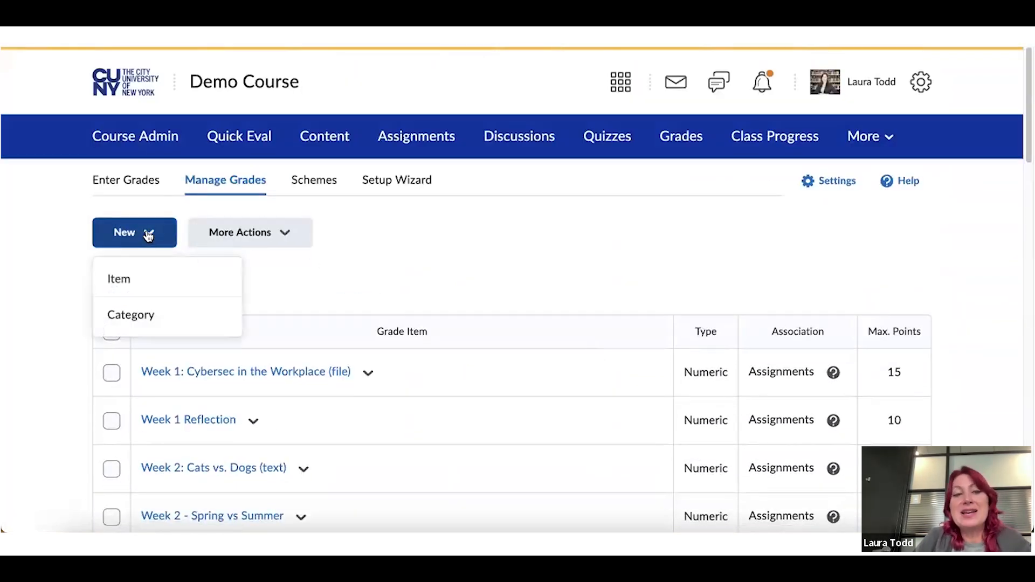
# Create a new Numeric grade item named 'Final Presentations' with short name 'Final Pres'
pyautogui.click(131, 280)
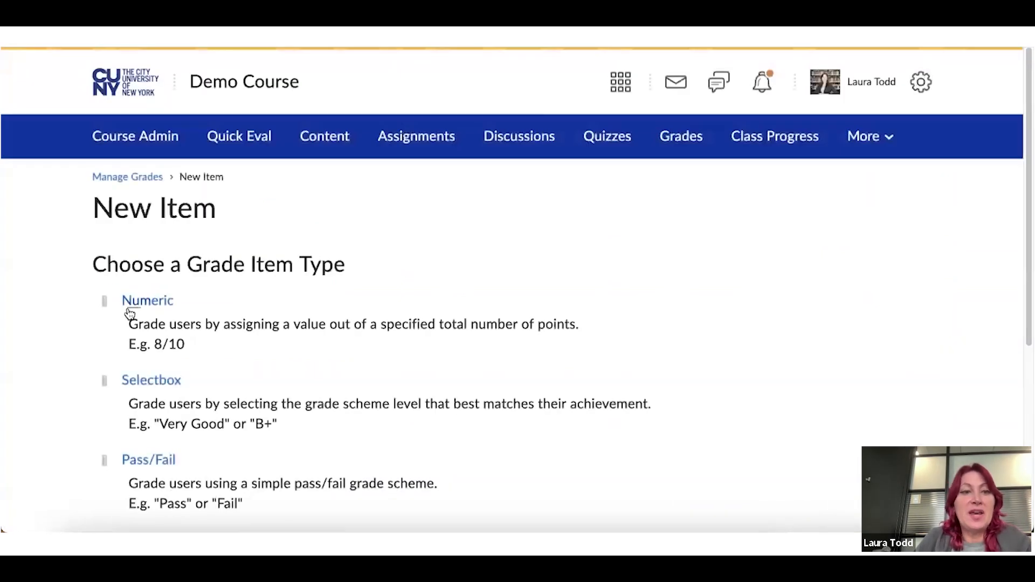
pyautogui.click(143, 300)
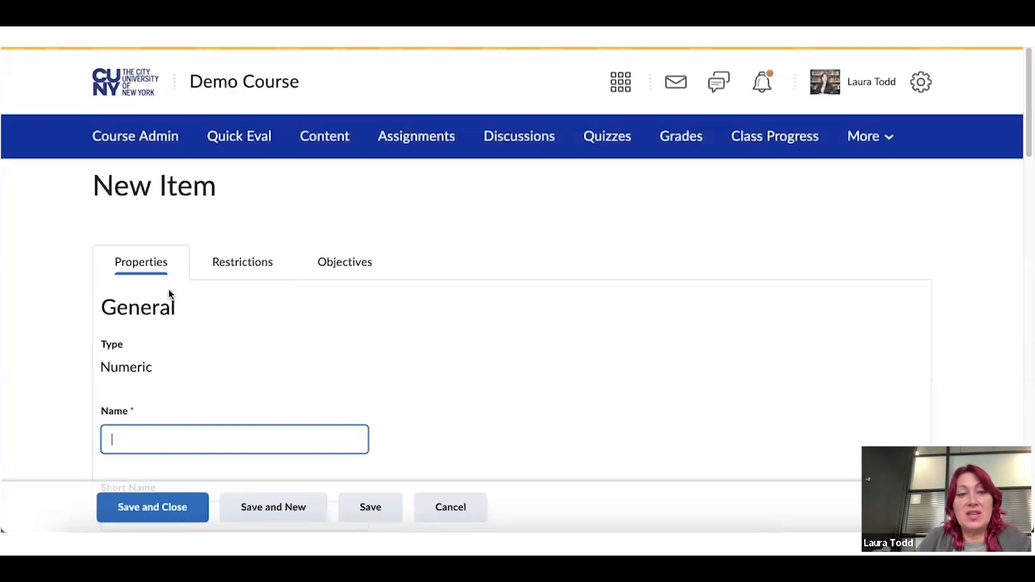
pyautogui.write('Final Presentations')
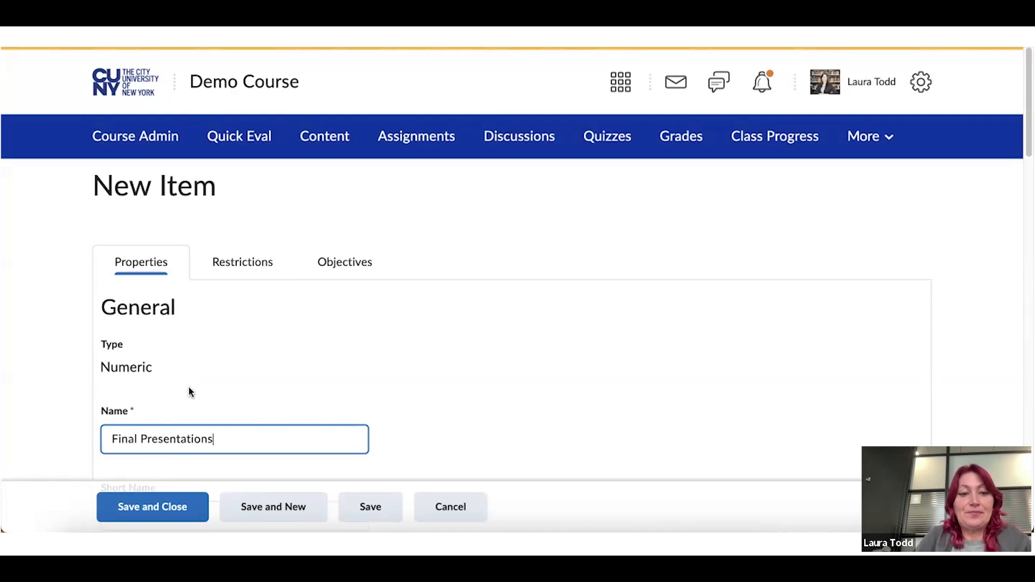
pyautogui.scroll(-3, 193, 383)
pyautogui.click(176, 316)
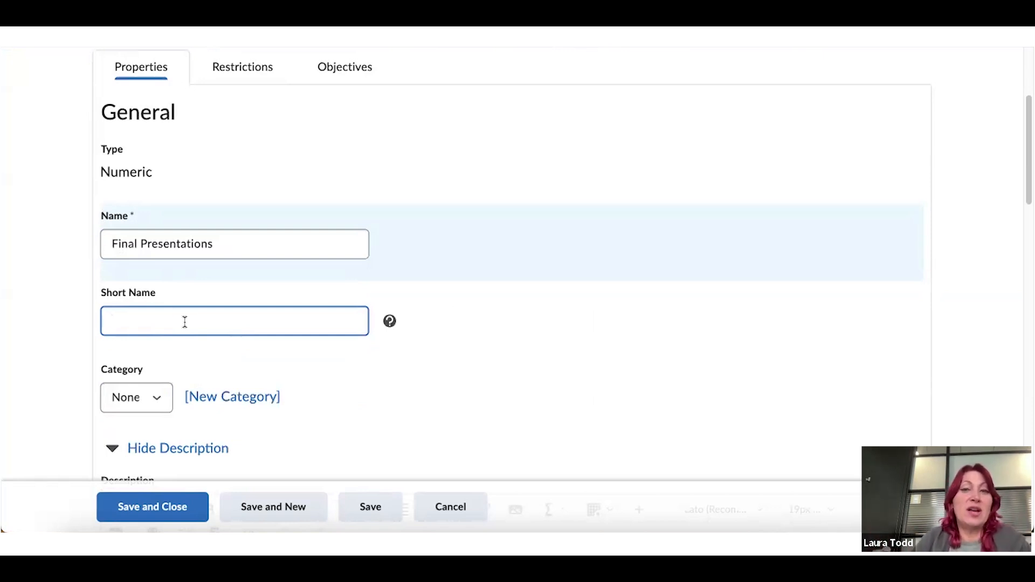
pyautogui.write('F')
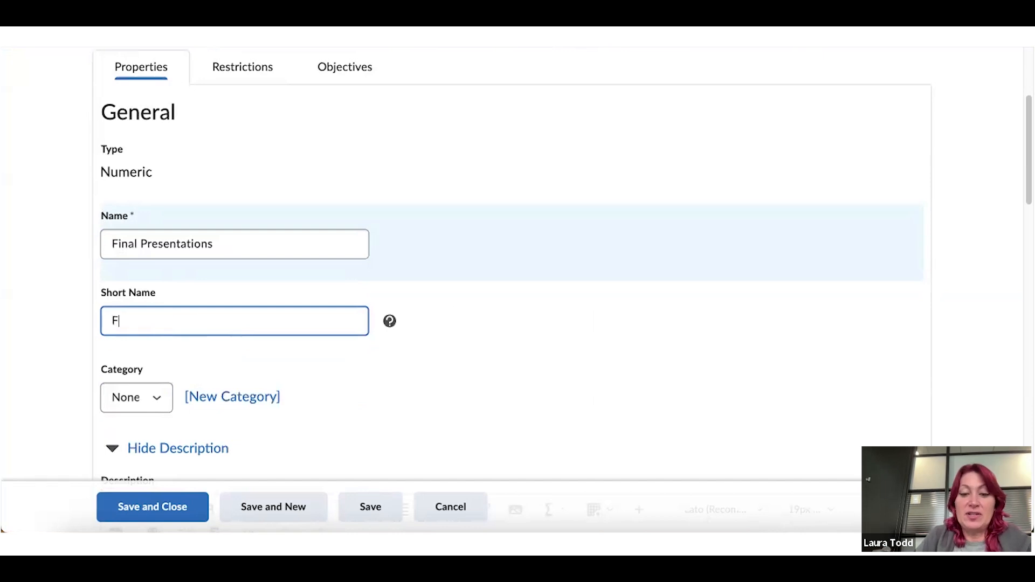
pyautogui.write('inal Pres')
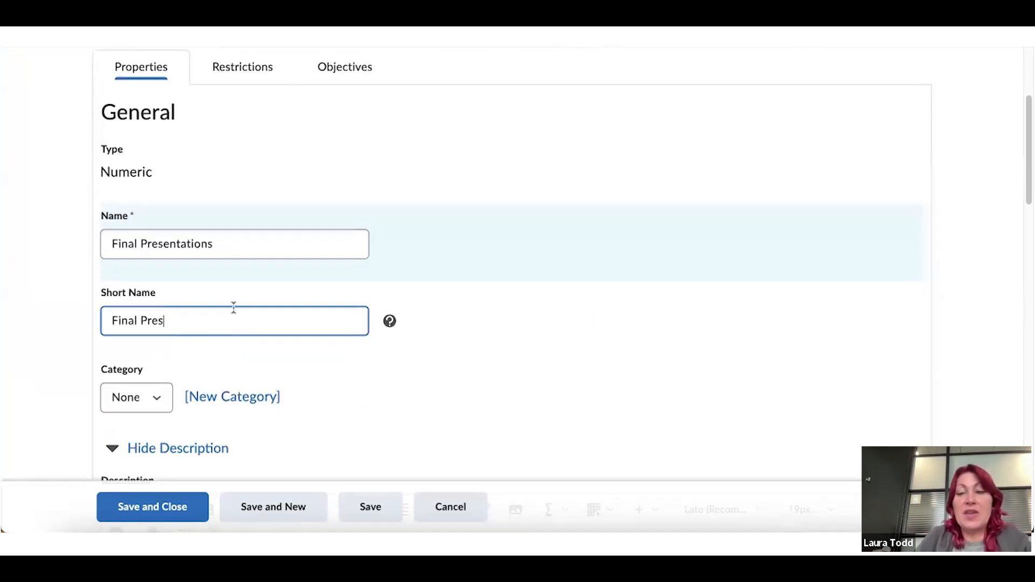
pyautogui.scroll(-2, 233, 305)
pyautogui.scroll(-5, 234, 313)
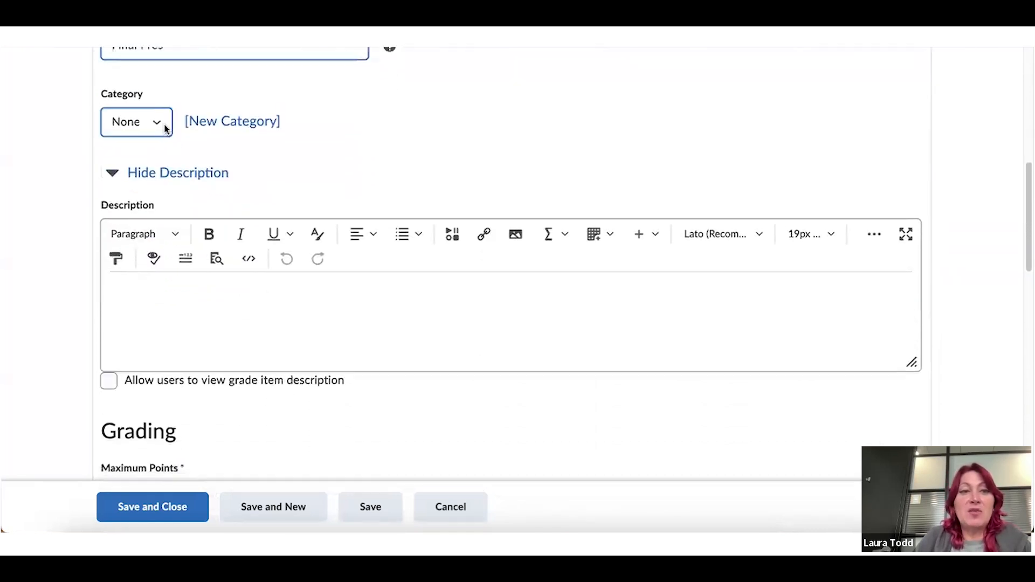
# Set Final Presentations' maximum points to 50
pyautogui.scroll(-4, 164, 130)
pyautogui.scroll(-2, 225, 233)
pyautogui.click(154, 252)
pyautogui.press('BackSpace')
pyautogui.press('BackSpace')
pyautogui.write('50')
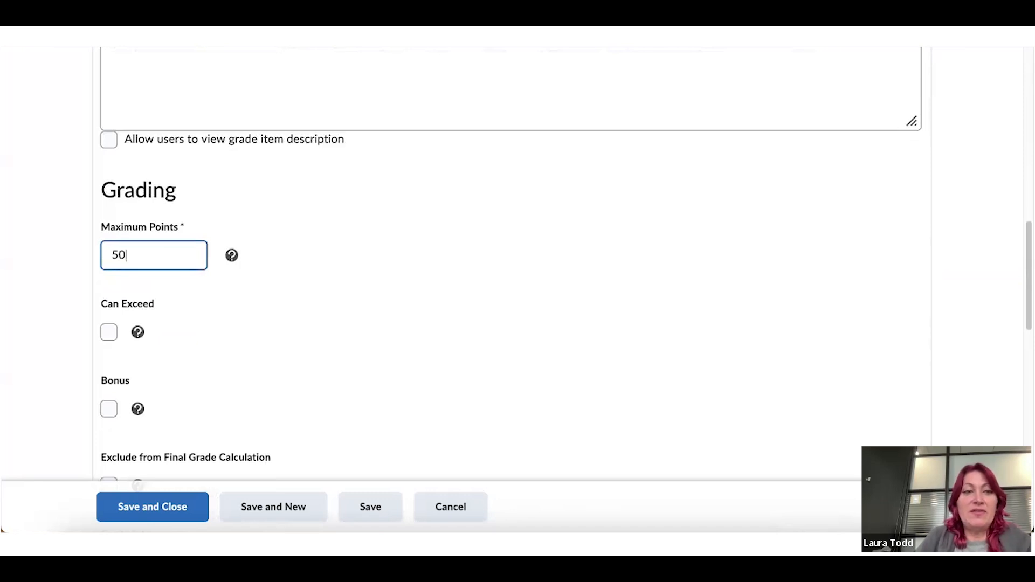
# Leave Category as None and display options at default, then save Final Presentations
pyautogui.scroll(-6, 158, 257)
pyautogui.scroll(-1, 158, 260)
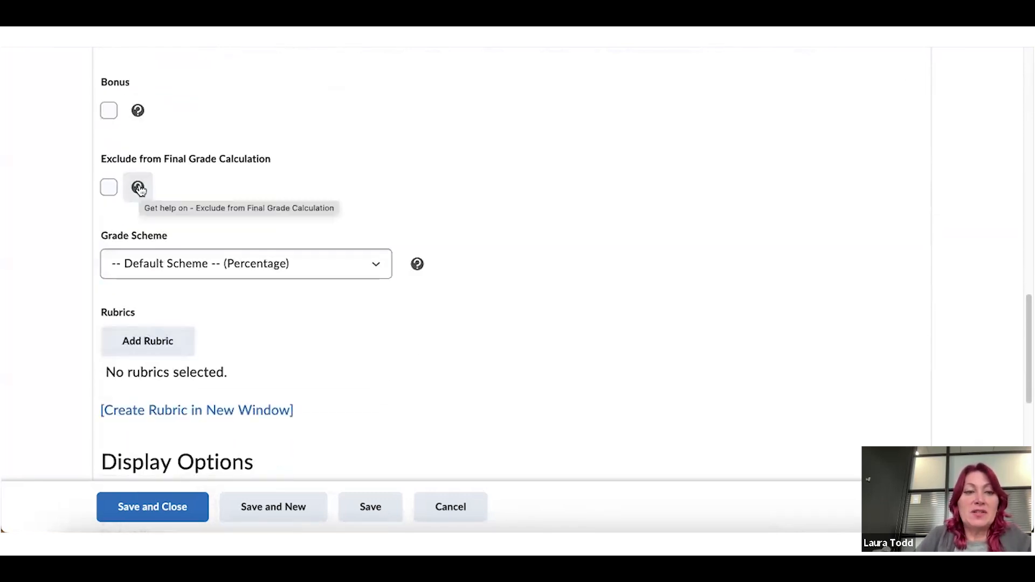
pyautogui.scroll(-2, 138, 189)
pyautogui.scroll(-2, 180, 226)
pyautogui.scroll(-2, 183, 230)
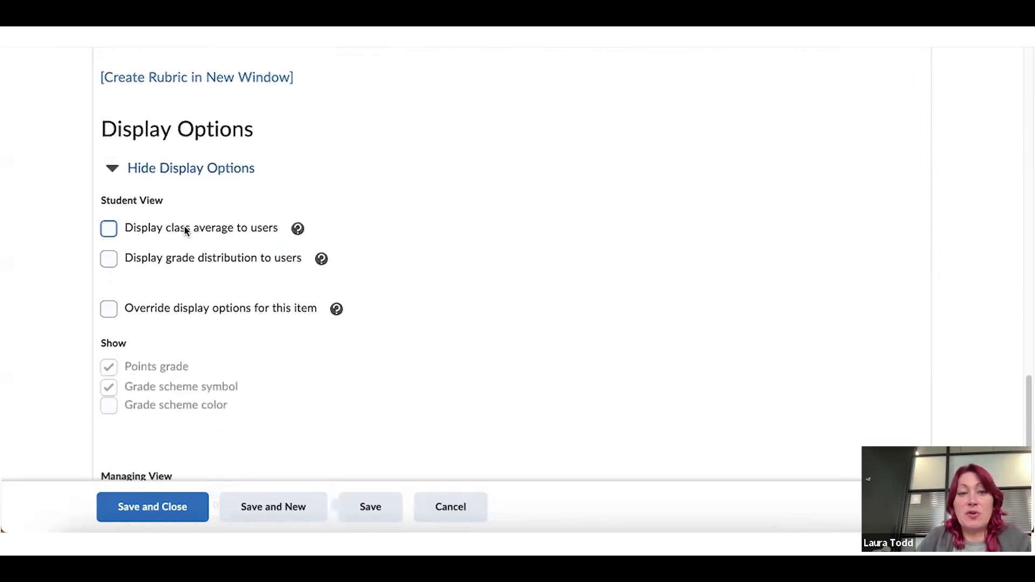
pyautogui.scroll(-1, 185, 230)
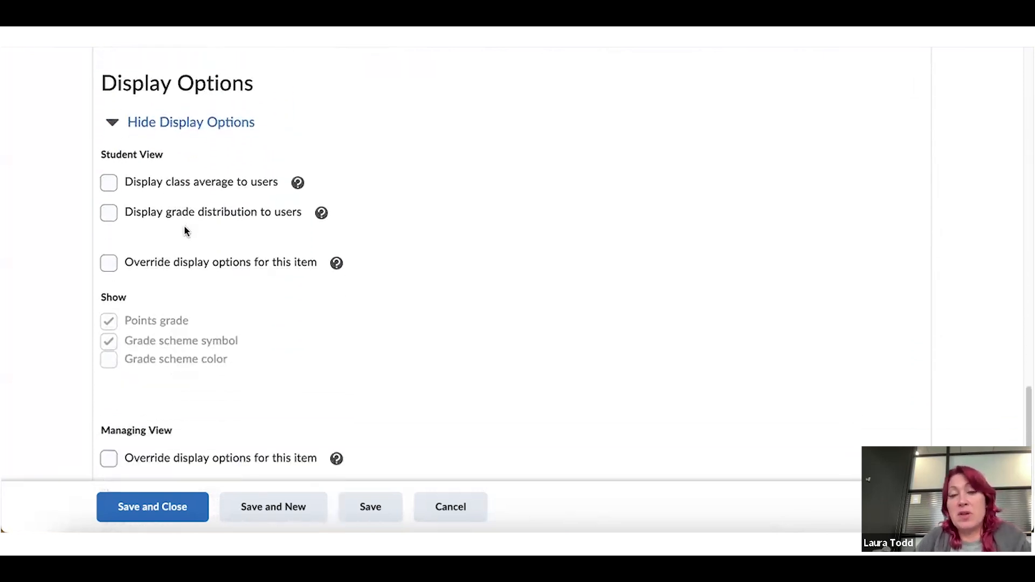
pyautogui.scroll(-2, 183, 225)
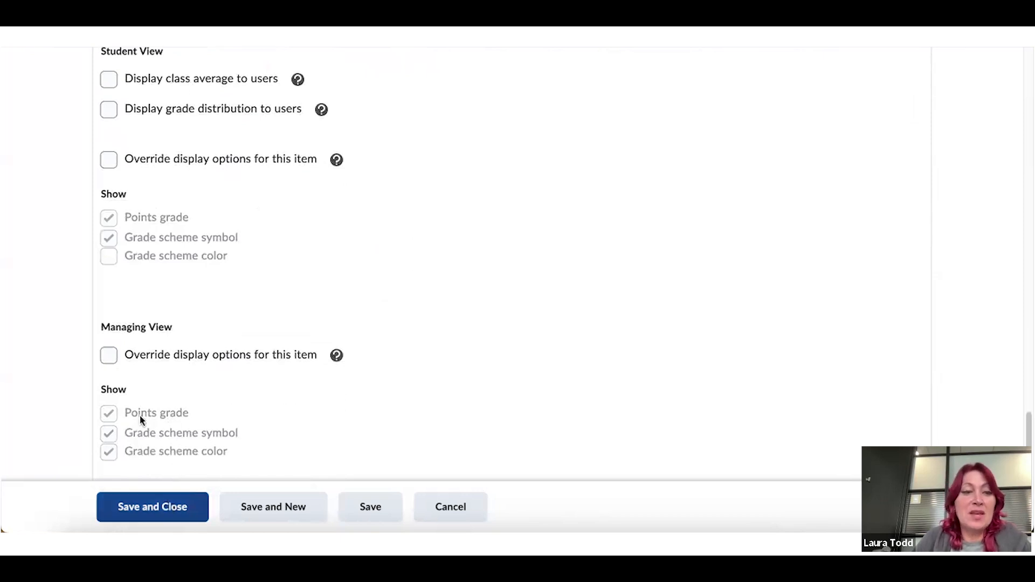
pyautogui.click(109, 360)
pyautogui.click(108, 452)
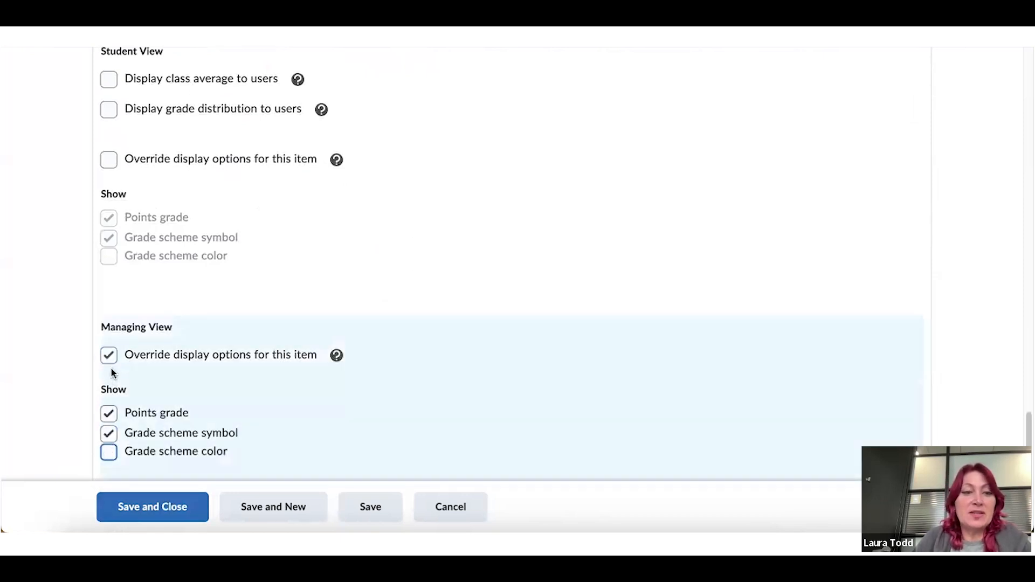
pyautogui.click(110, 355)
pyautogui.click(142, 517)
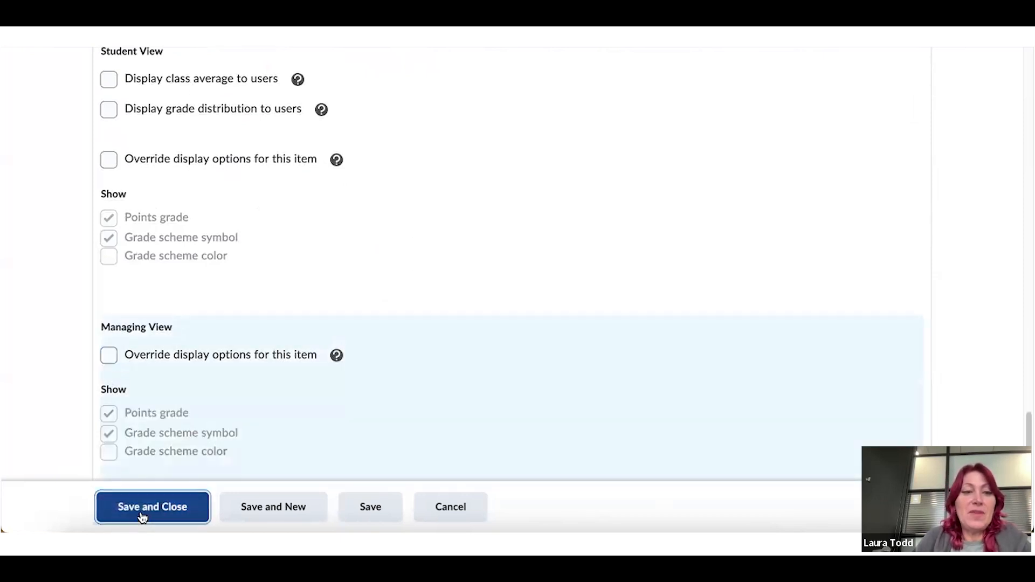
# Return to the top of Manage Grades and open the New dropdown, then dismiss it
pyautogui.scroll(-8, 317, 398)
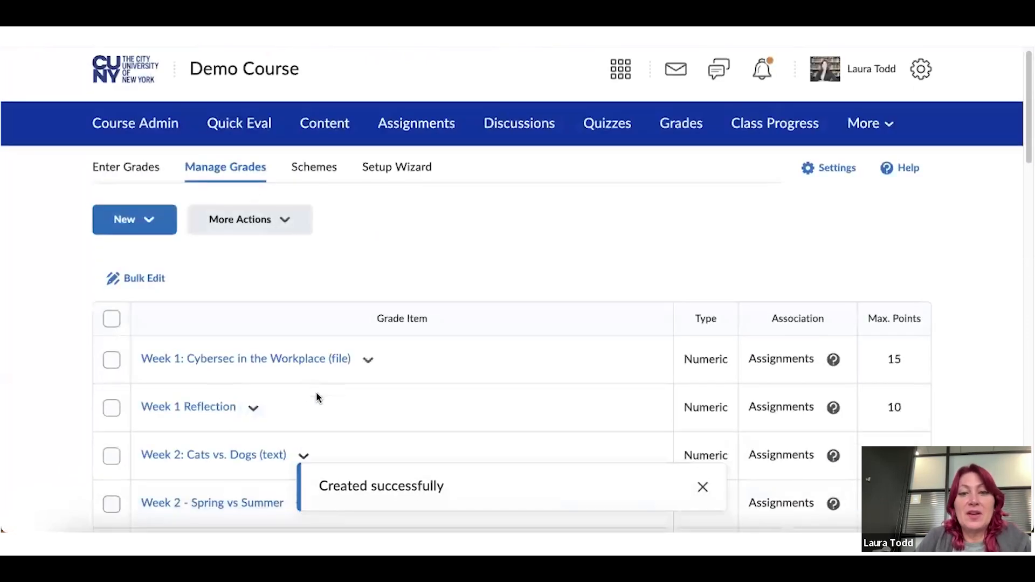
pyautogui.scroll(-15, 317, 397)
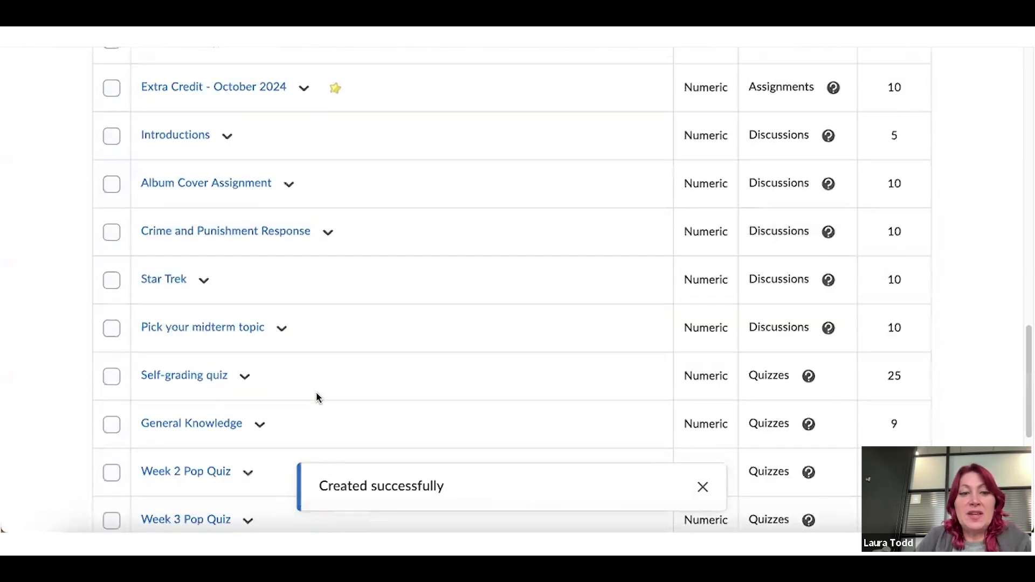
pyautogui.scroll(-5, 317, 397)
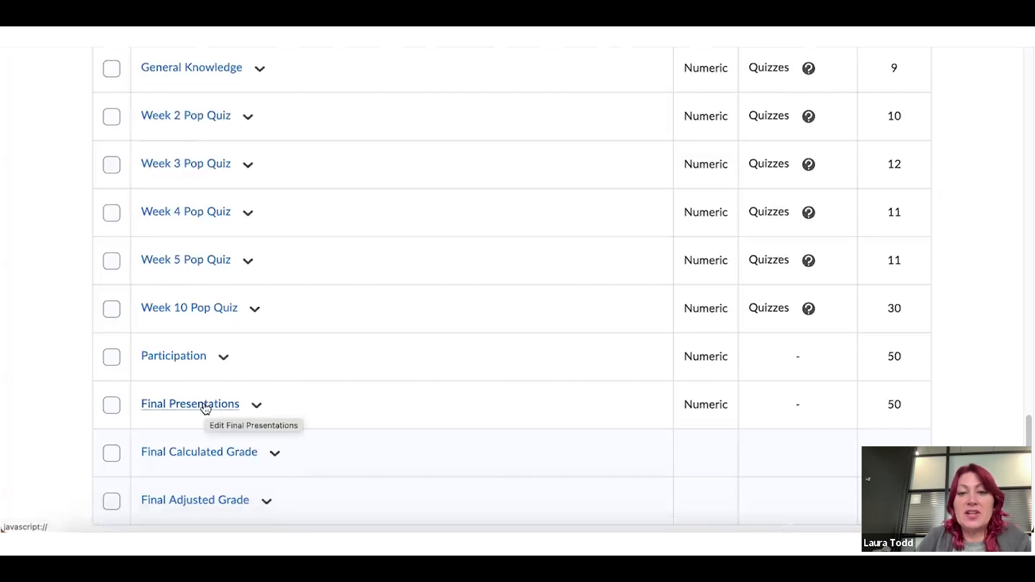
pyautogui.scroll(3, 289, 372)
pyautogui.scroll(12, 289, 372)
pyautogui.scroll(10, 288, 371)
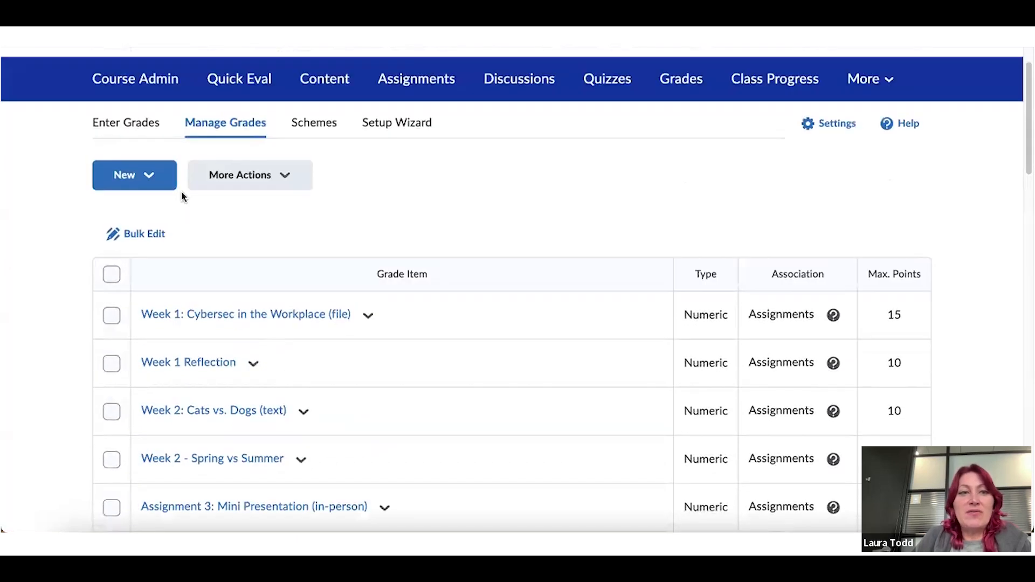
pyautogui.click(150, 174)
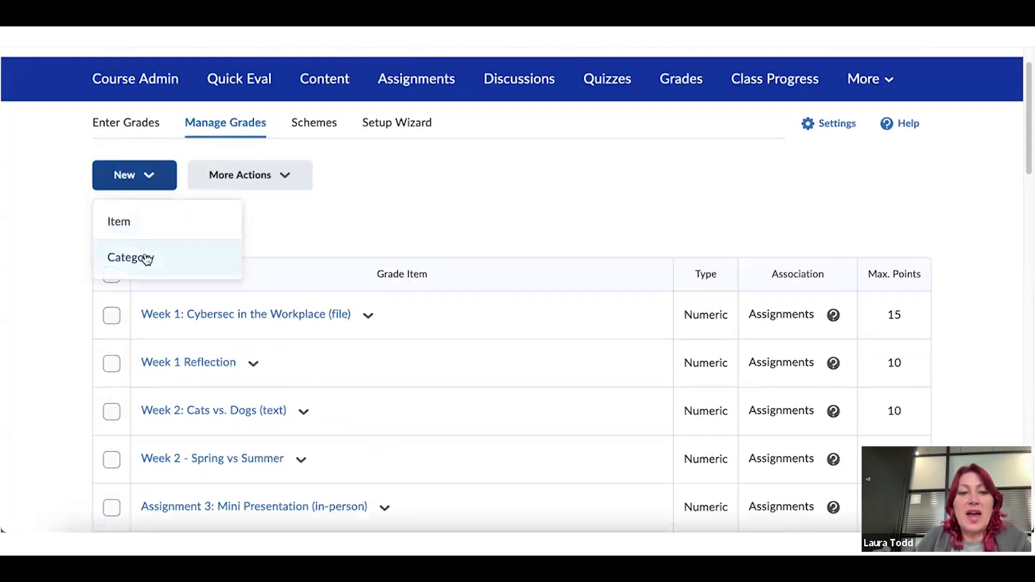
pyautogui.click(286, 224)
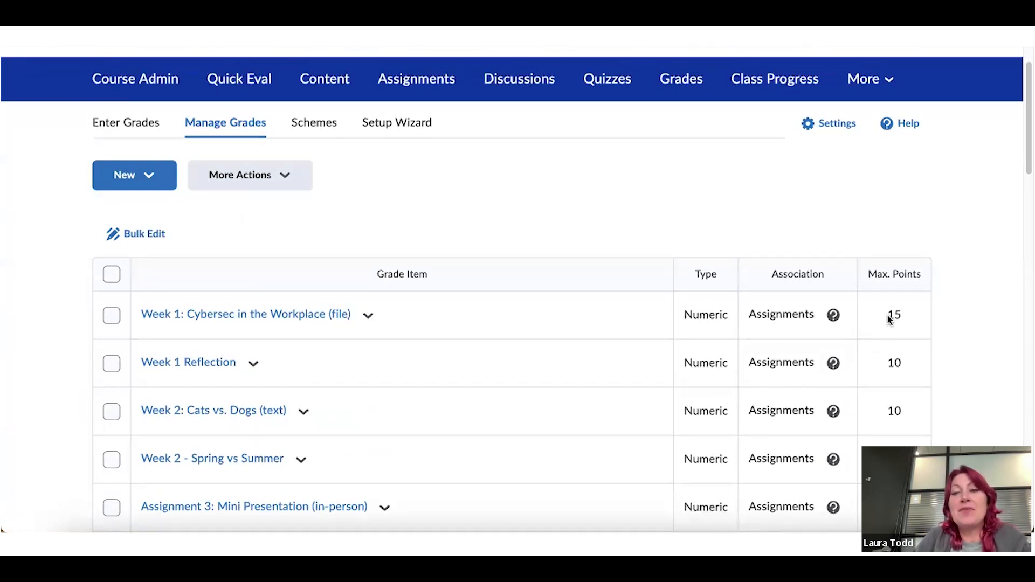
# Scroll through the Manage Grades list of course grade items
pyautogui.scroll(1, 852, 305)
pyautogui.scroll(-4, 852, 305)
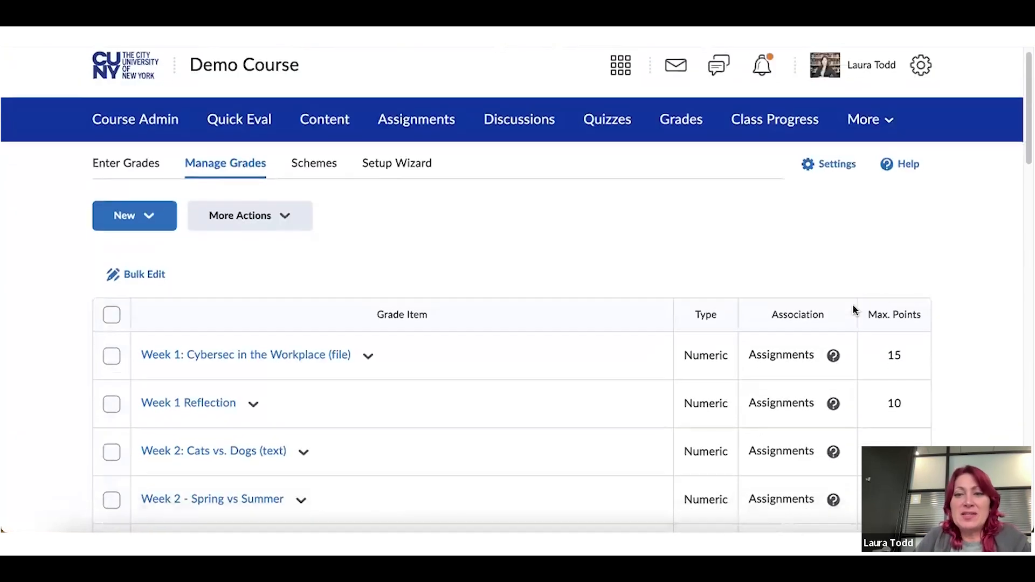
pyautogui.scroll(-10, 852, 305)
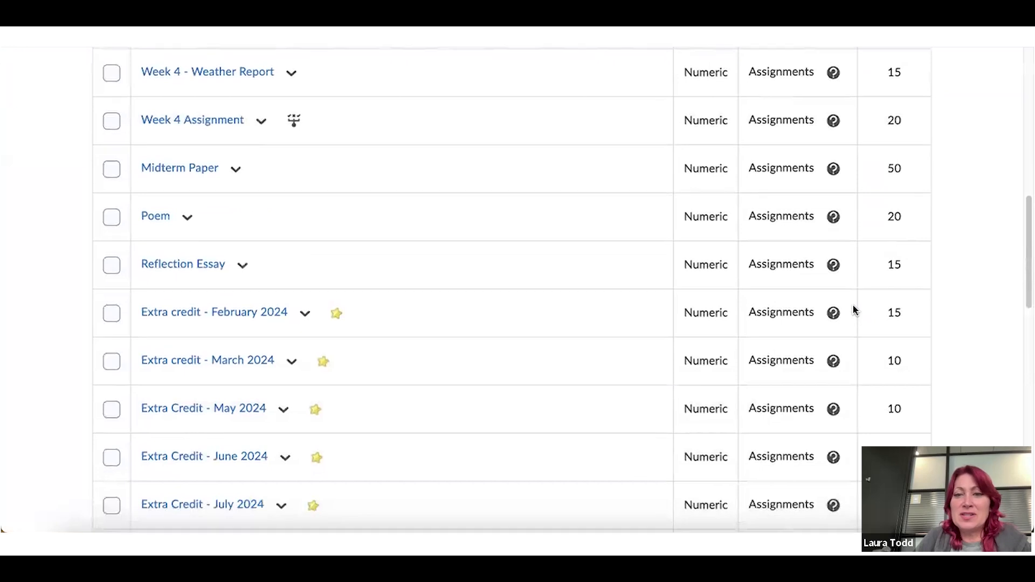
pyautogui.scroll(-3, 852, 305)
pyautogui.scroll(3, 853, 305)
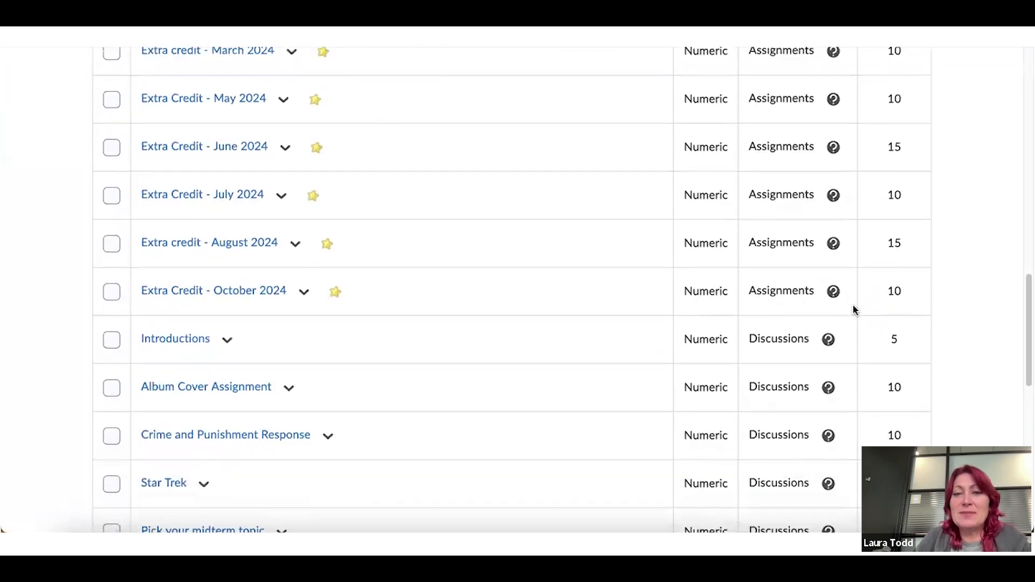
pyautogui.scroll(9, 853, 307)
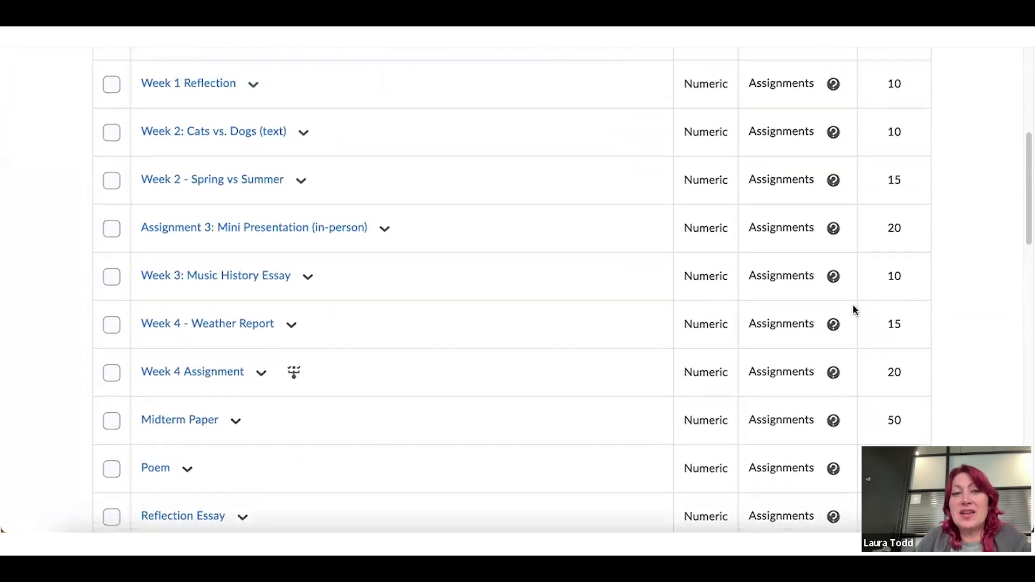
pyautogui.scroll(3, 852, 310)
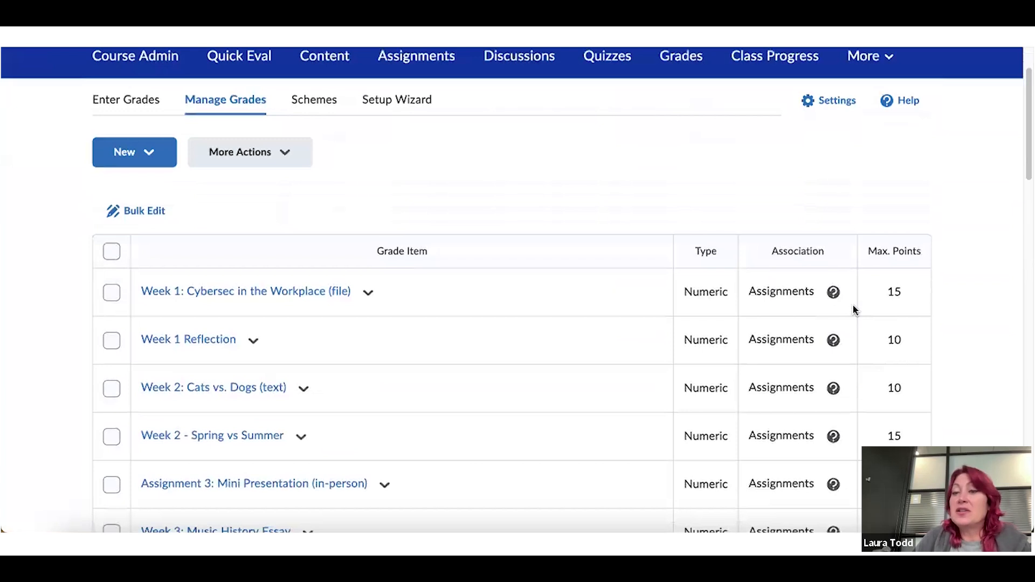
# Create a new grade category named 'Assignments' and scroll to its Grading section
pyautogui.click(153, 157)
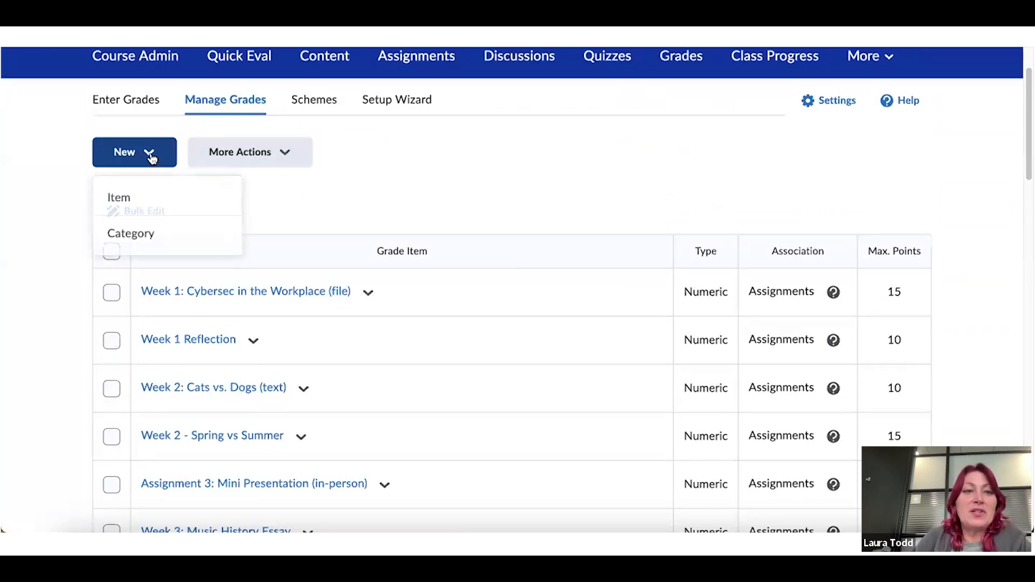
pyautogui.click(146, 239)
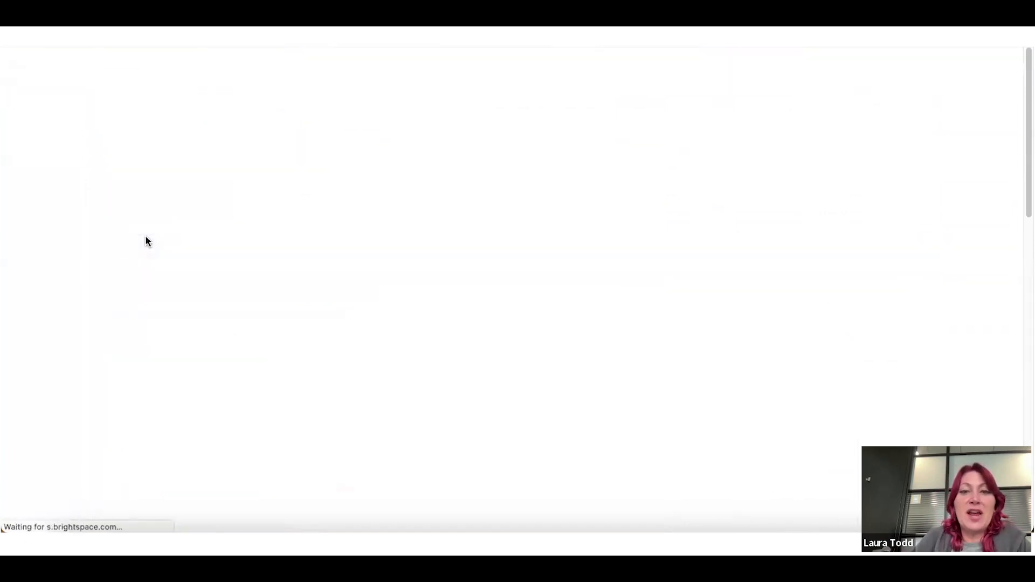
pyautogui.write('Assi')
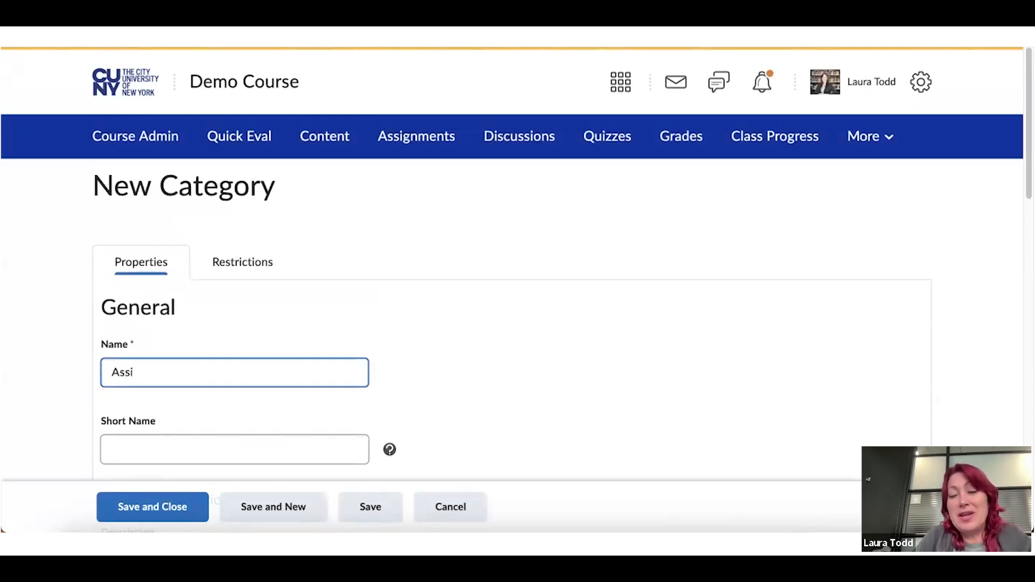
pyautogui.write('gnments')
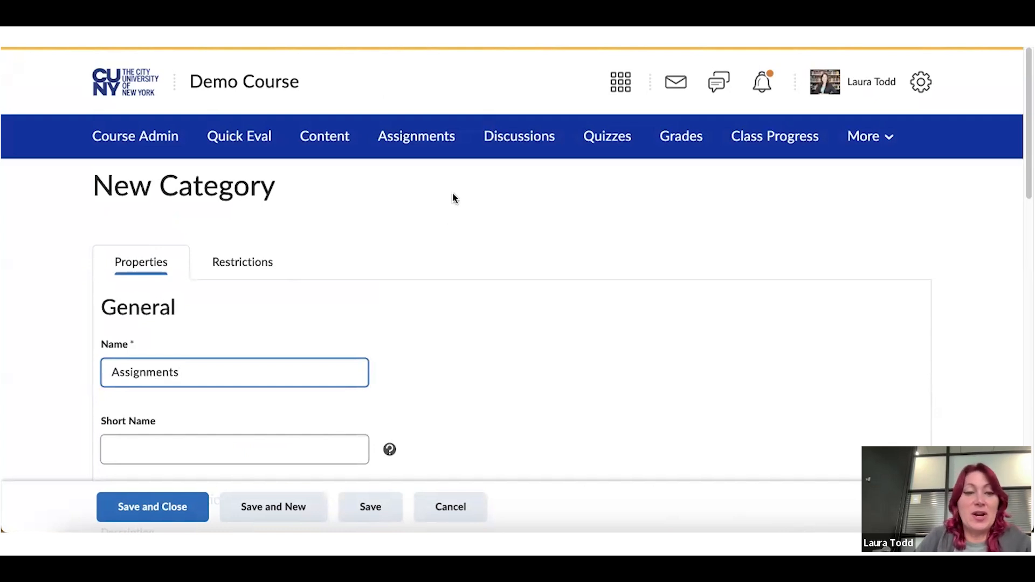
pyautogui.scroll(-4, 451, 198)
pyautogui.scroll(-5, 535, 219)
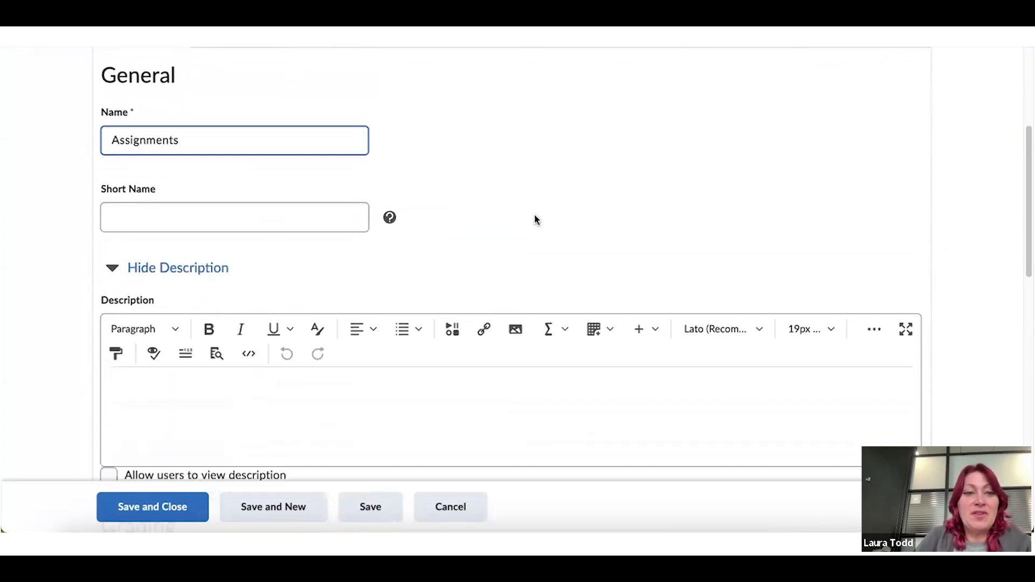
pyautogui.scroll(-1, 394, 221)
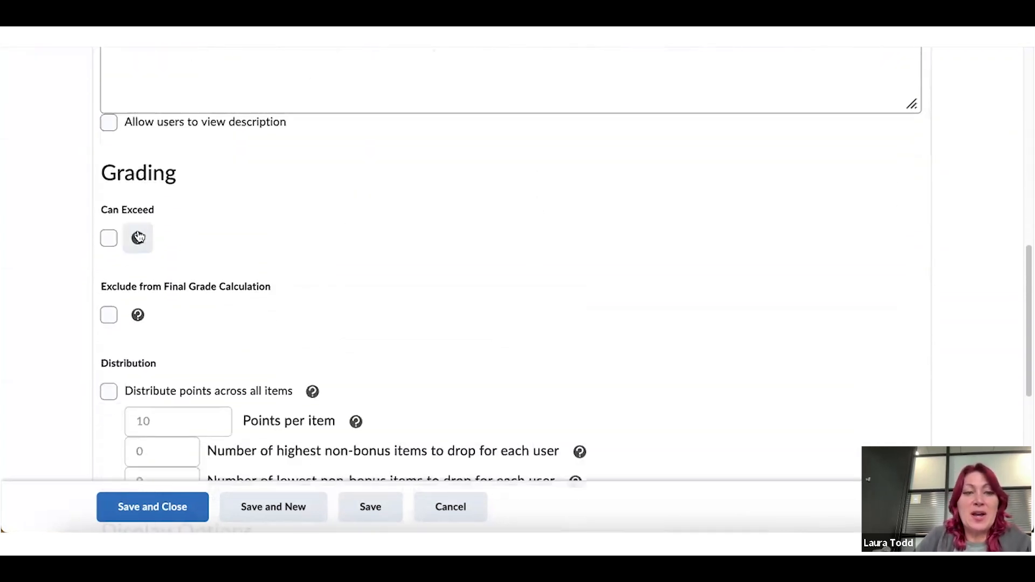
pyautogui.scroll(-1, 181, 232)
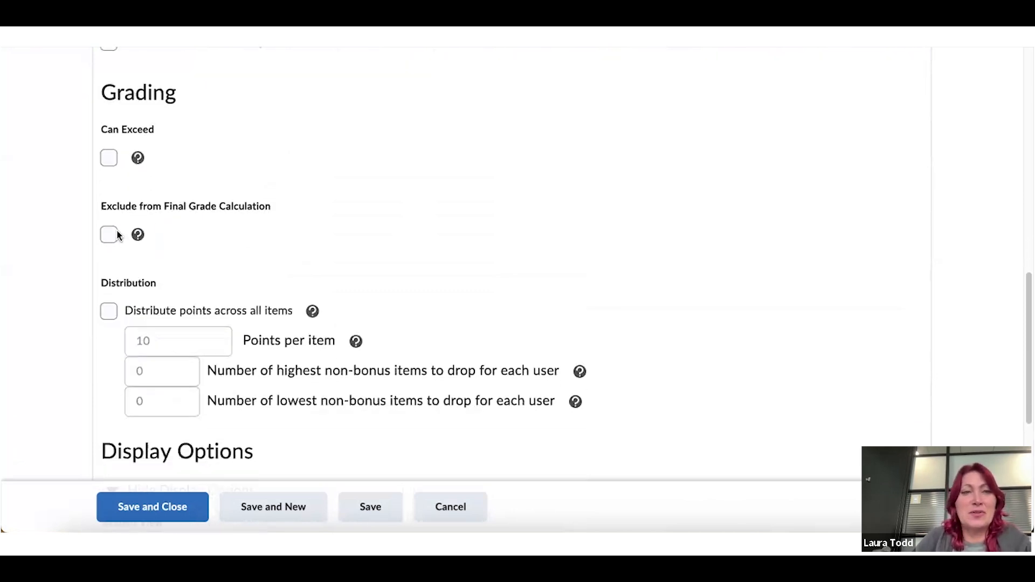
# Enable Can Exceed and distribute 10 points per item across all Assignments items, leaving display options unchanged
pyautogui.click(108, 157)
pyautogui.scroll(-2, 234, 164)
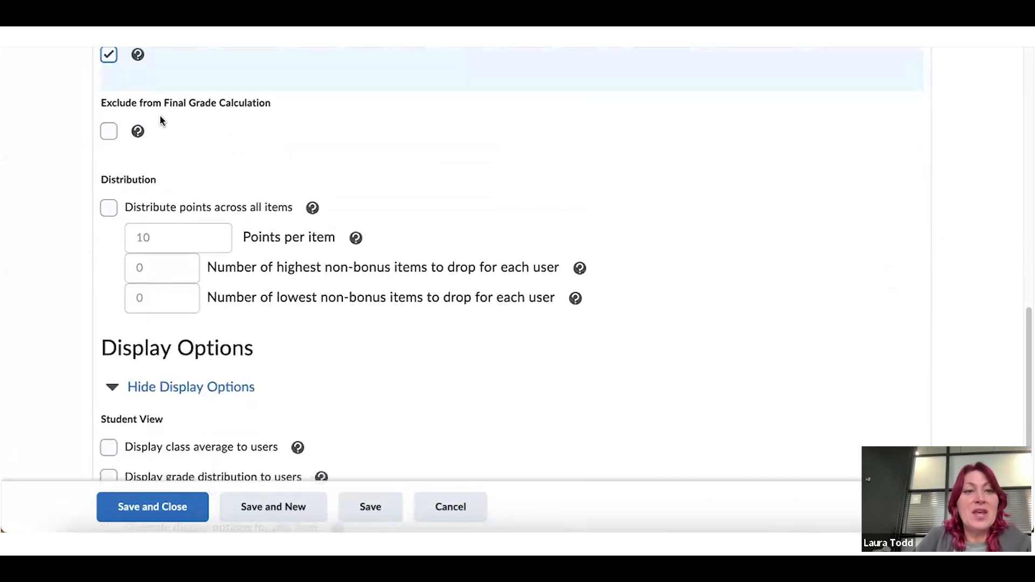
pyautogui.scroll(-1, 255, 130)
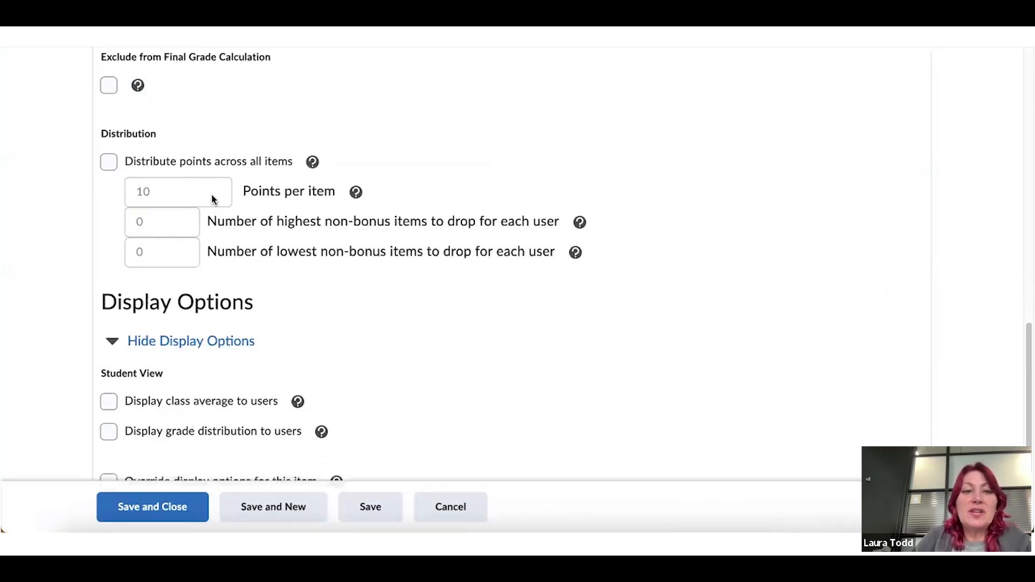
pyautogui.click(109, 162)
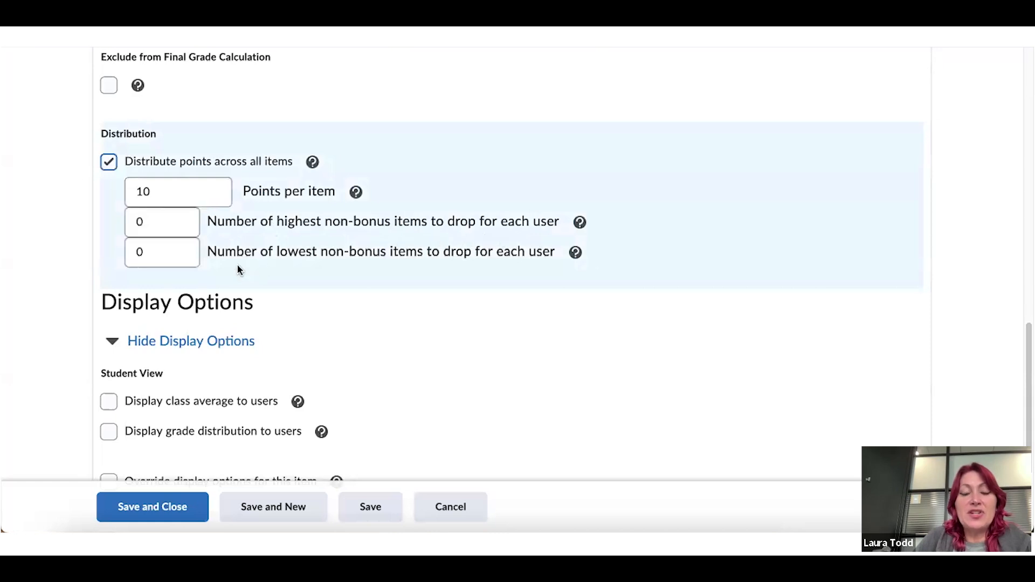
pyautogui.scroll(-2, 471, 262)
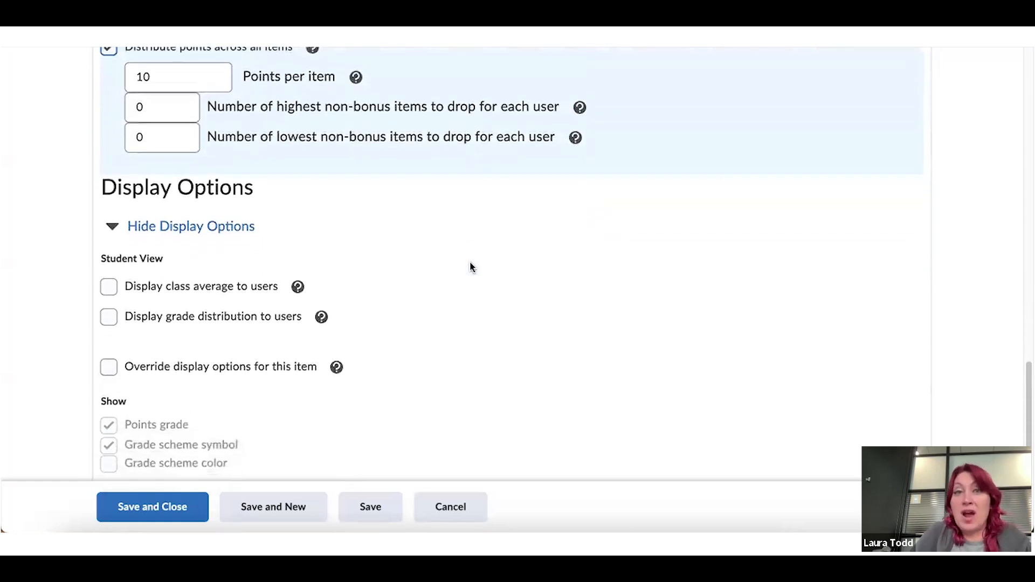
pyautogui.scroll(-1, 471, 260)
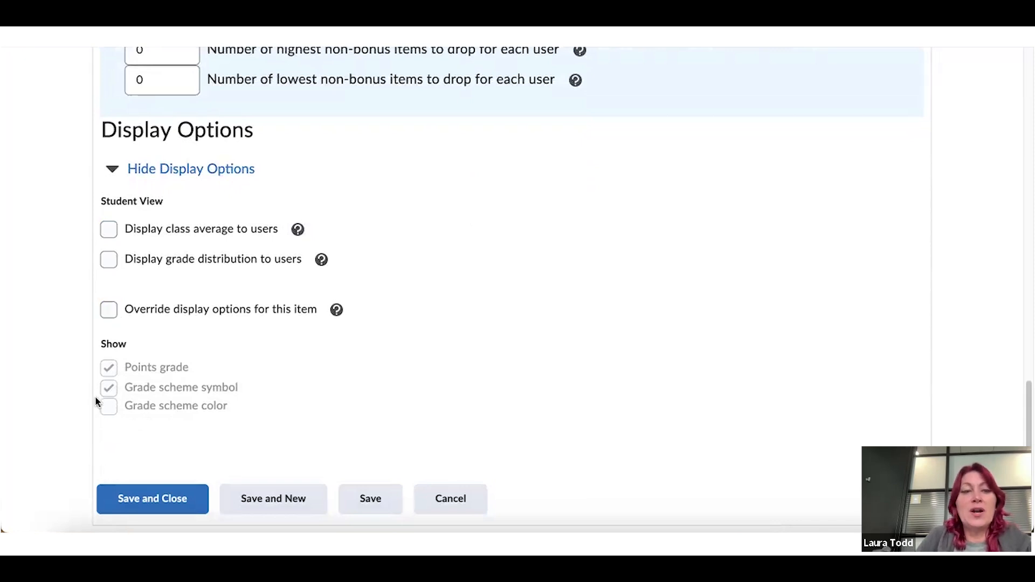
pyautogui.click(108, 310)
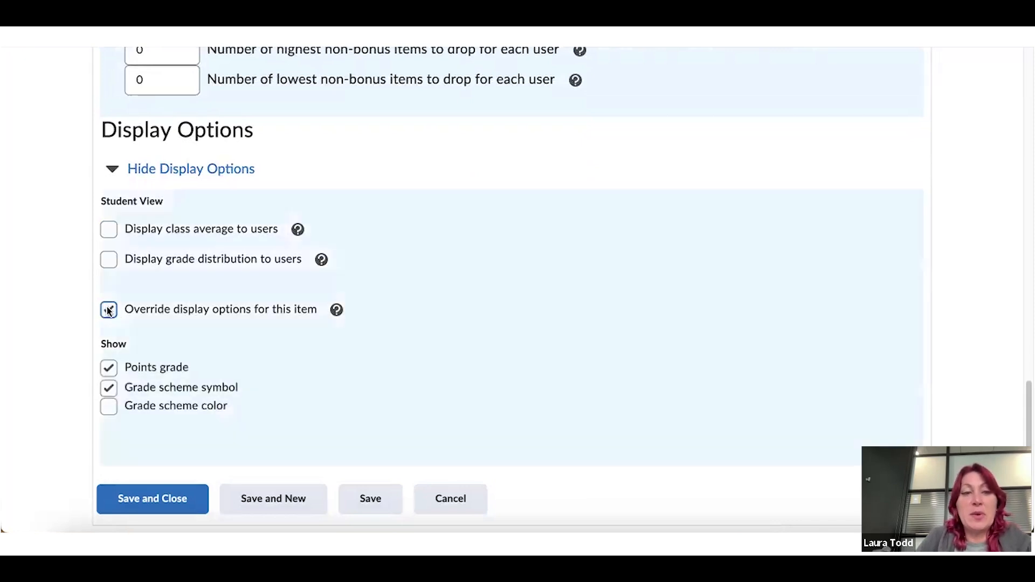
pyautogui.click(108, 310)
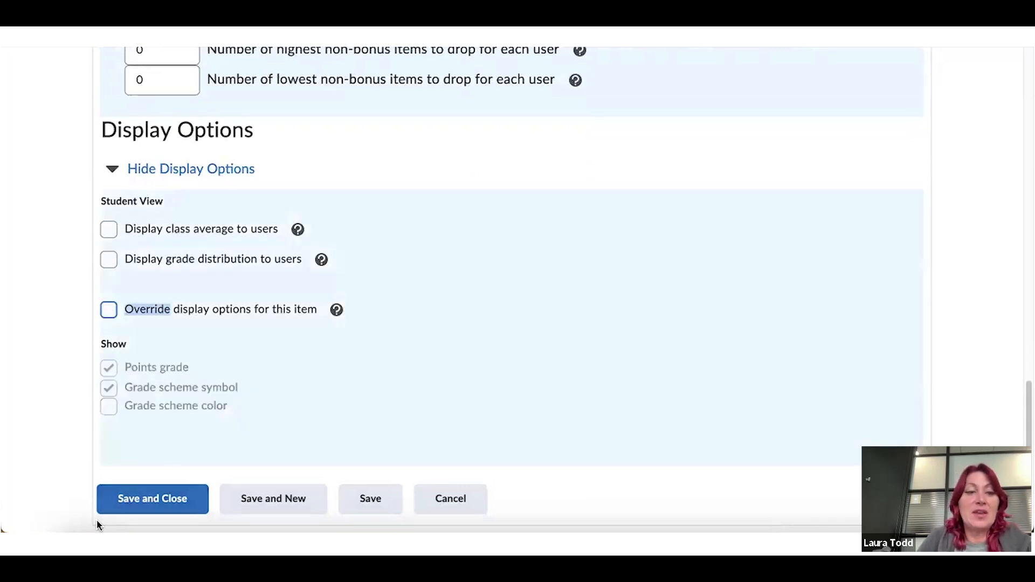
# Save the Assignments category and locate it in Manage Grades listed with 0 points
pyautogui.click(115, 507)
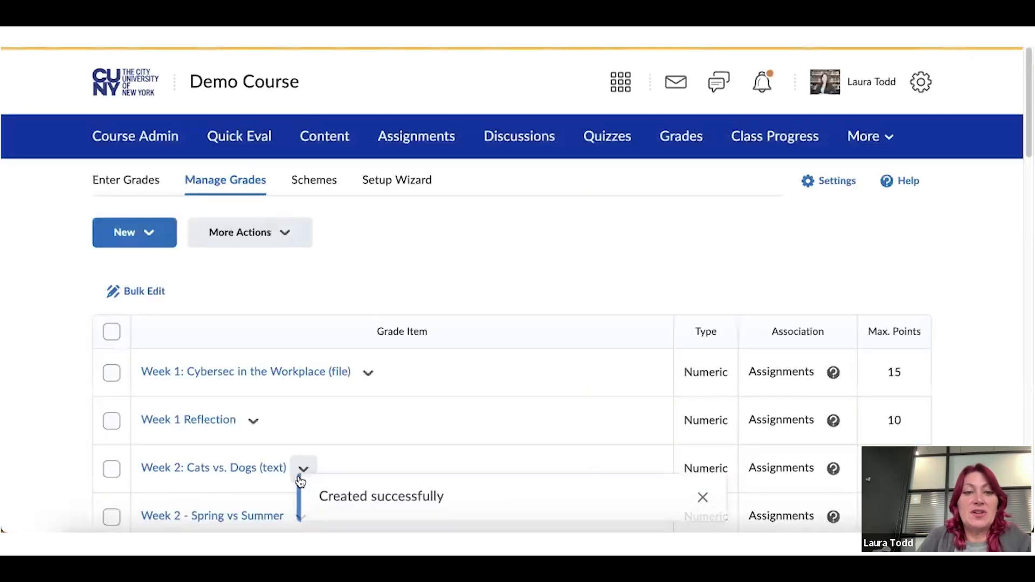
pyautogui.scroll(-15, 381, 374)
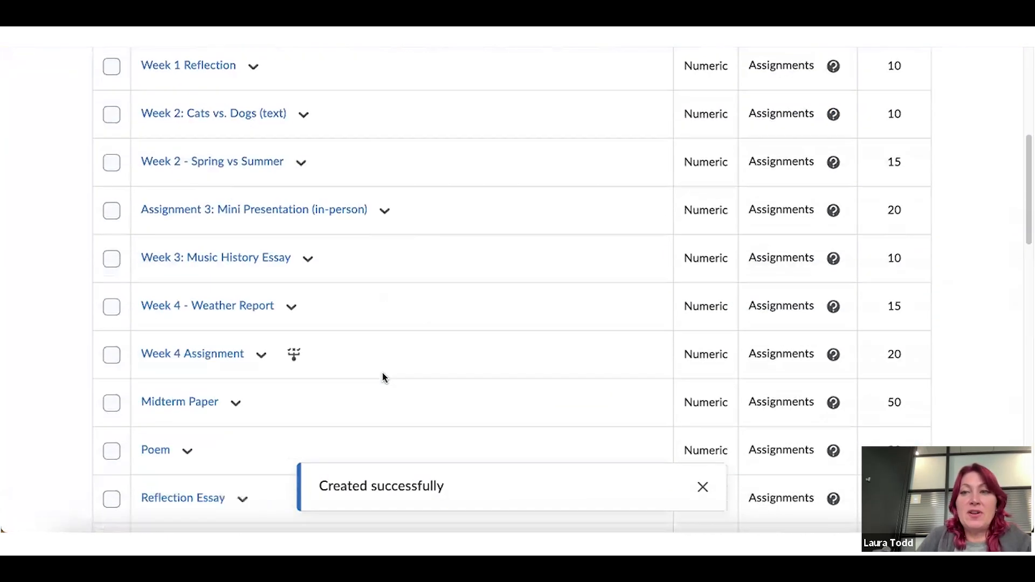
pyautogui.scroll(-12, 382, 376)
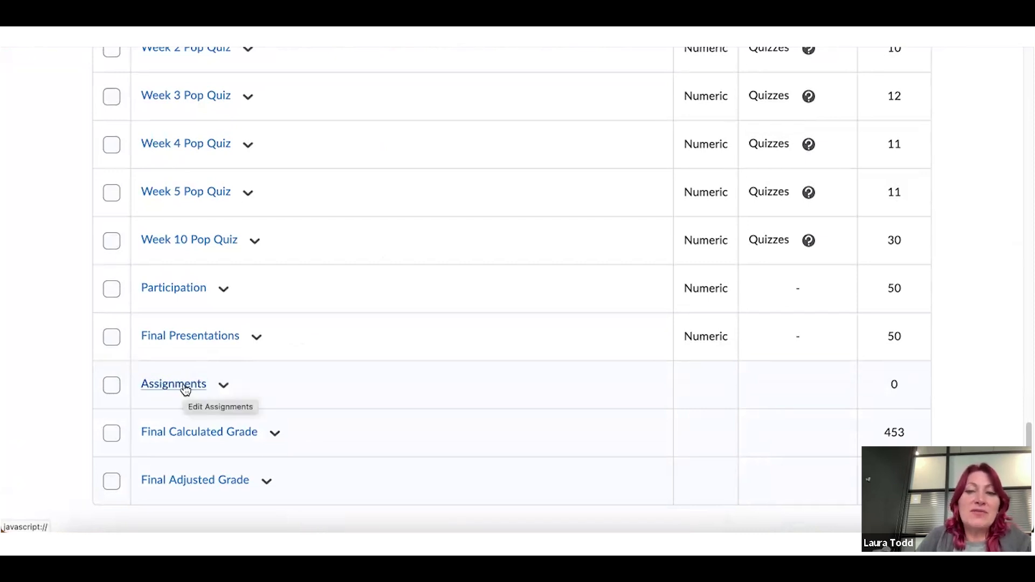
pyautogui.scroll(5, 186, 388)
pyautogui.scroll(13, 186, 388)
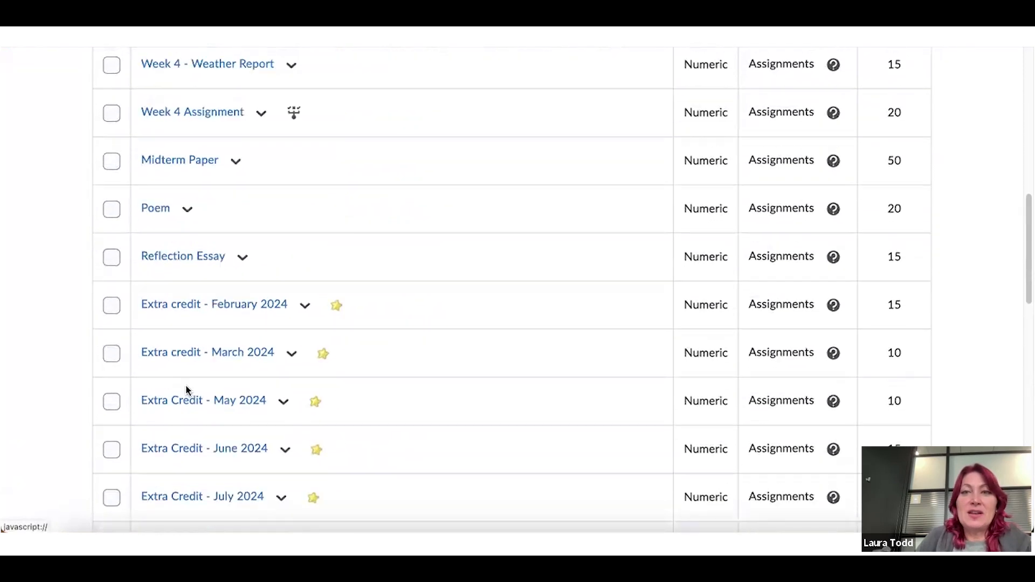
pyautogui.scroll(2, 186, 389)
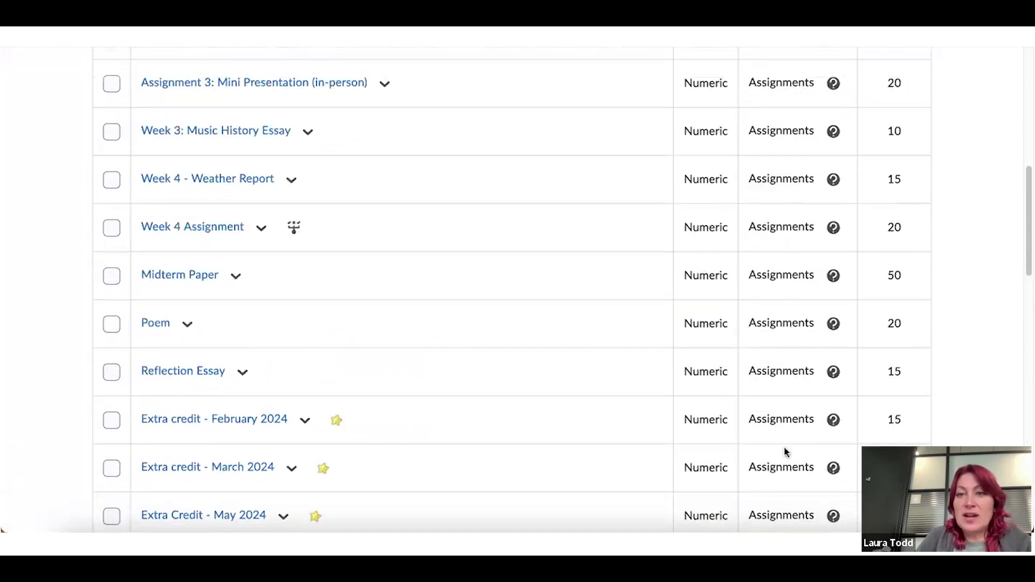
pyautogui.scroll(5, 782, 435)
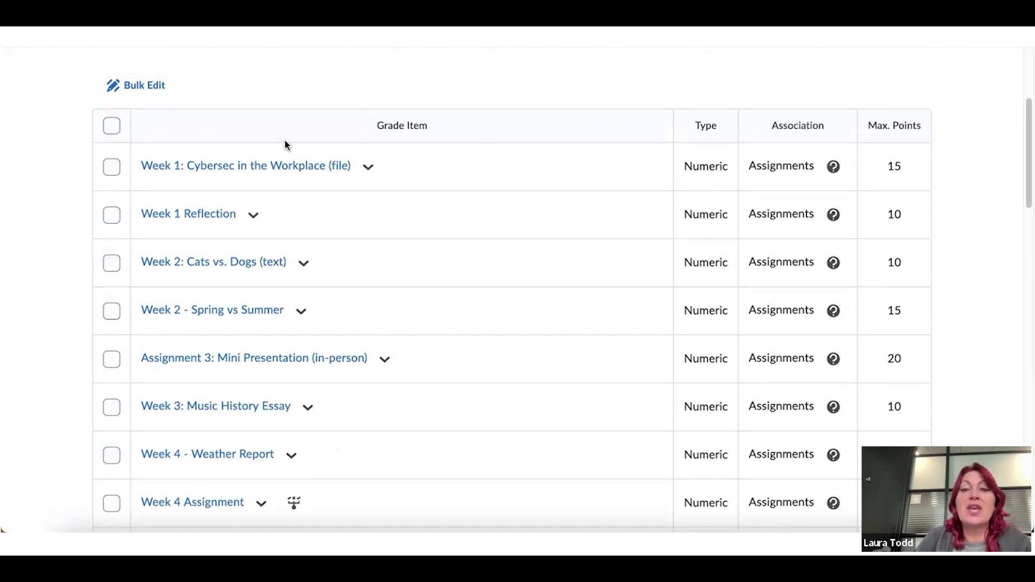
# Select the Week 1 through Week 4 items, Midterm Paper, Poem and Reflection Essay
pyautogui.click(115, 170)
pyautogui.click(111, 216)
pyautogui.click(112, 263)
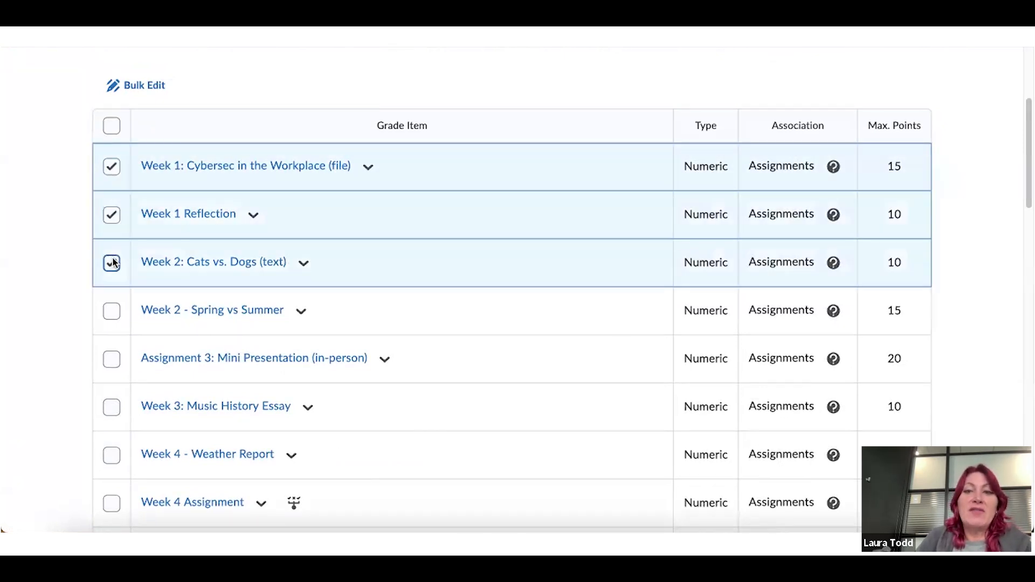
pyautogui.click(112, 311)
pyautogui.scroll(-3, 117, 312)
pyautogui.click(114, 190)
pyautogui.click(112, 235)
pyautogui.click(111, 283)
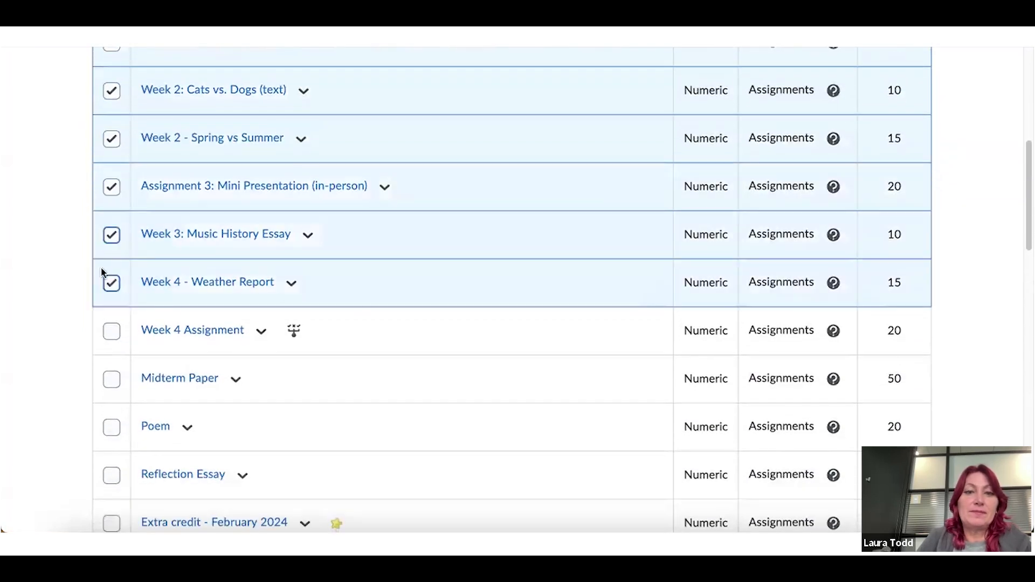
pyautogui.scroll(-1, 107, 291)
pyautogui.scroll(-1, 107, 291)
pyautogui.click(111, 262)
pyautogui.click(111, 310)
pyautogui.click(111, 358)
pyautogui.scroll(-2, 111, 356)
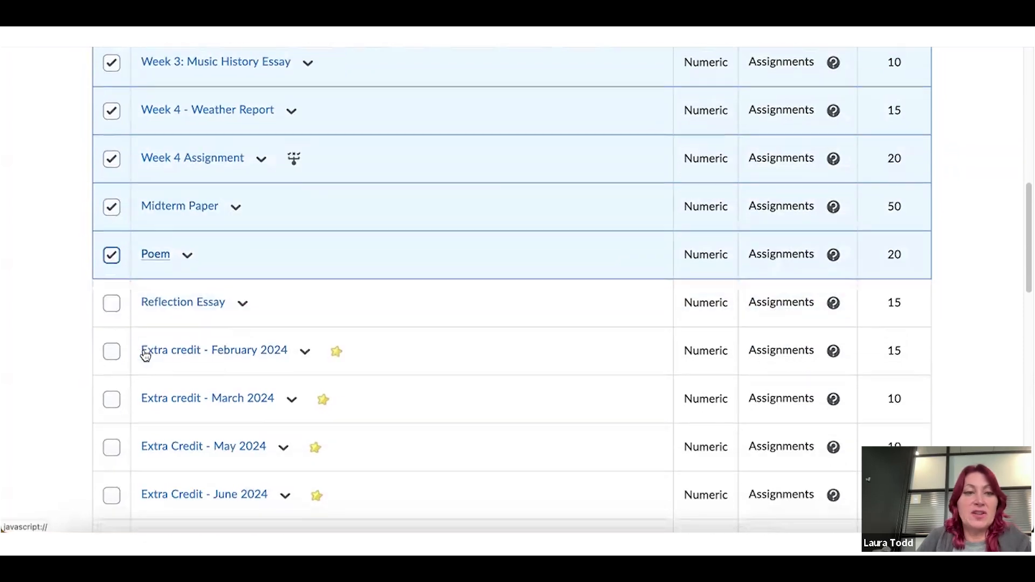
pyautogui.click(105, 304)
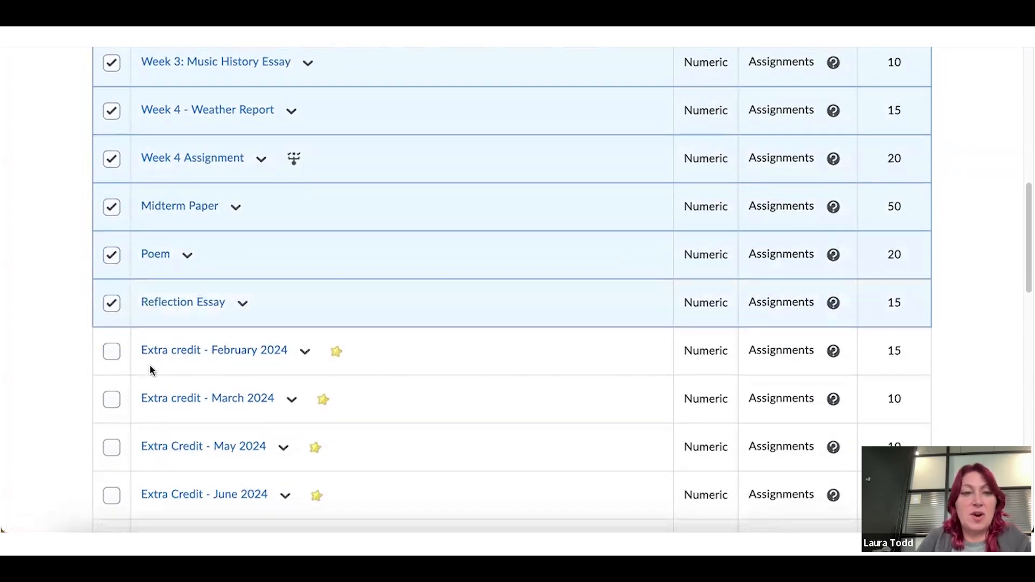
# Select the Extra Credit items from February through October 2024 and open Bulk Edit
pyautogui.scroll(-2, 150, 366)
pyautogui.click(111, 247)
pyautogui.click(111, 296)
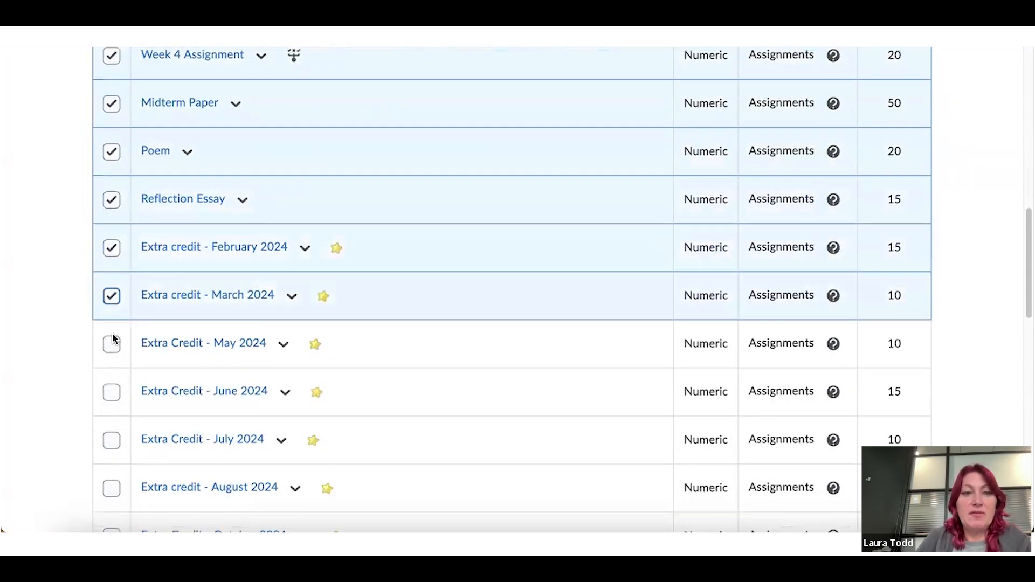
pyautogui.click(112, 347)
pyautogui.click(111, 394)
pyautogui.click(113, 448)
pyautogui.click(111, 487)
pyautogui.scroll(-4, 183, 429)
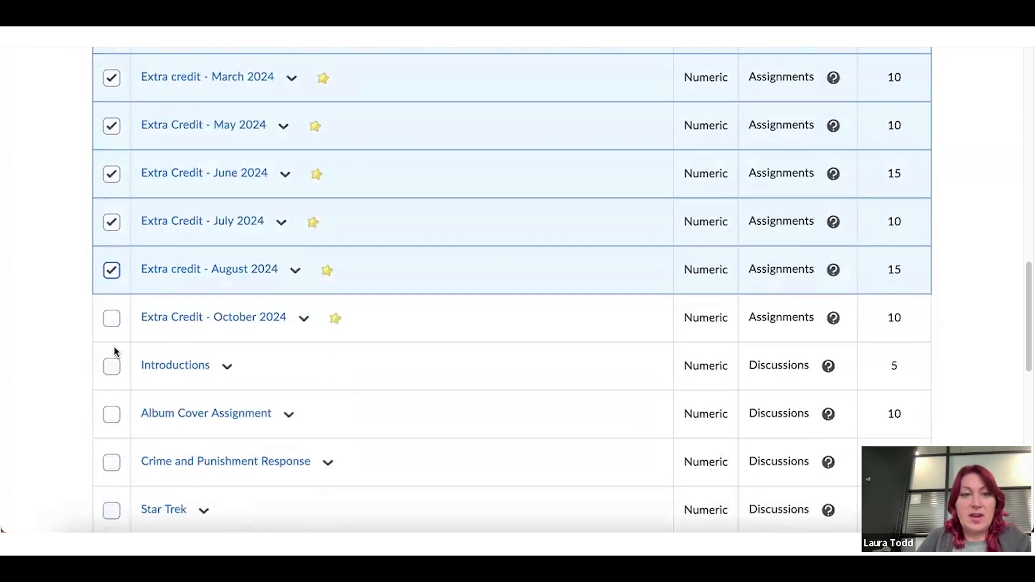
pyautogui.click(113, 319)
pyautogui.scroll(5, 381, 296)
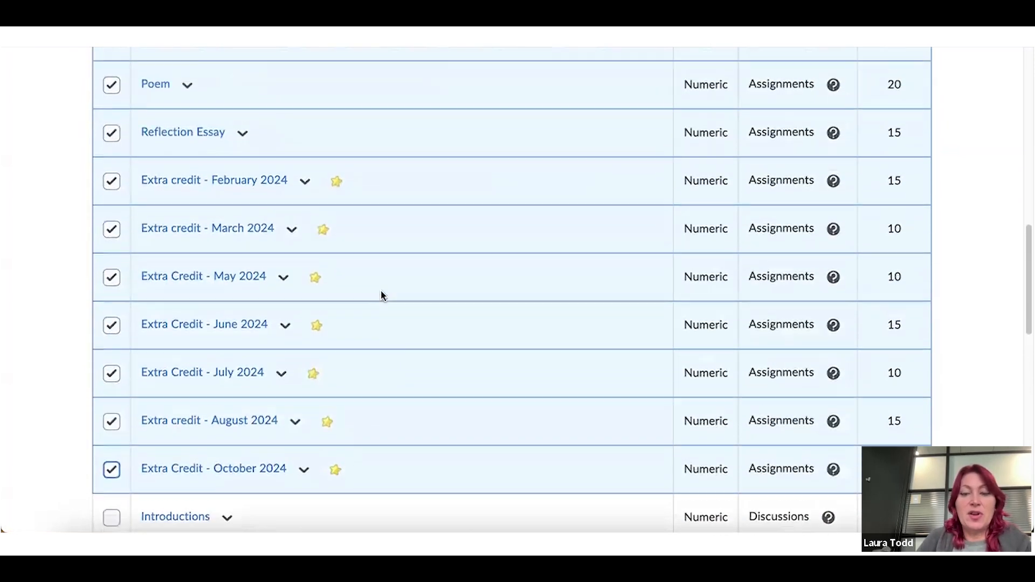
pyautogui.scroll(10, 381, 295)
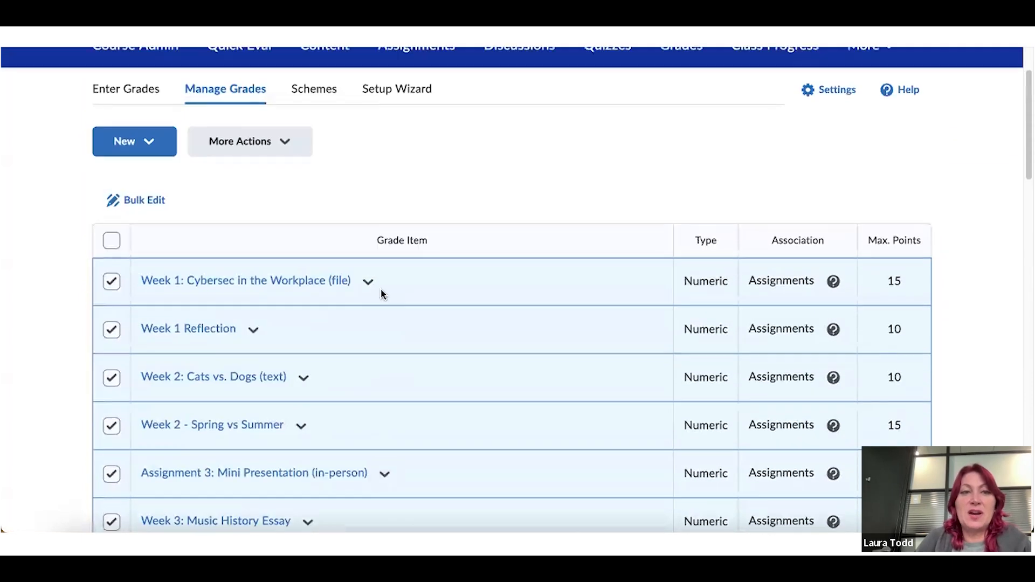
pyautogui.click(168, 205)
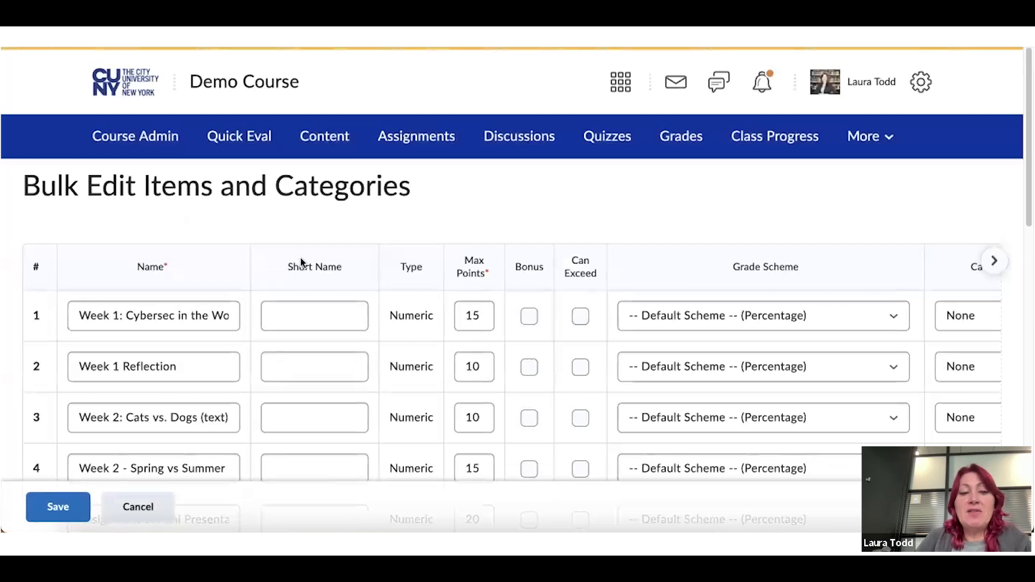
pyautogui.scroll(-3, 309, 259)
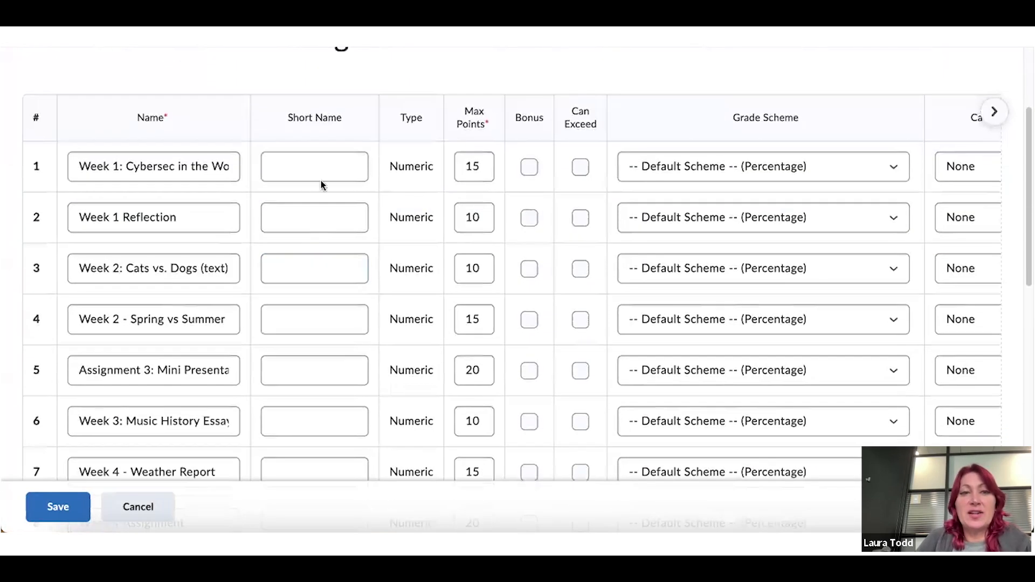
pyautogui.click(319, 164)
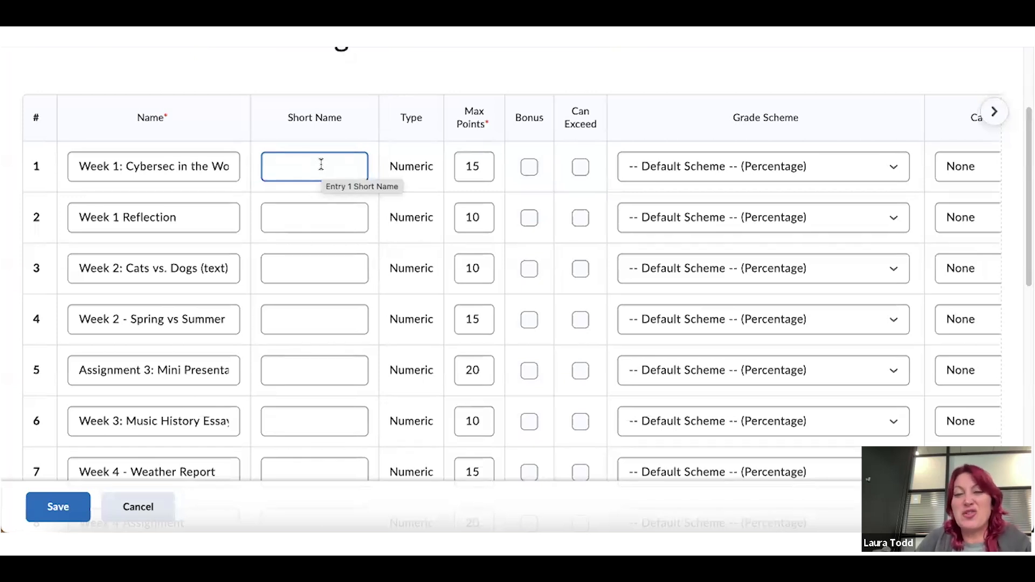
pyautogui.click(484, 167)
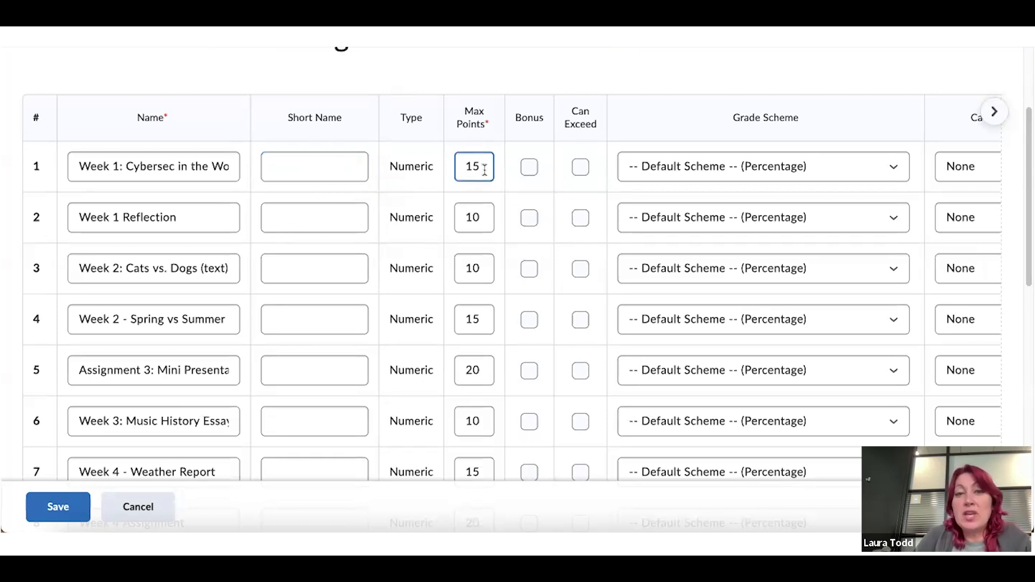
pyautogui.scroll(-1, 484, 170)
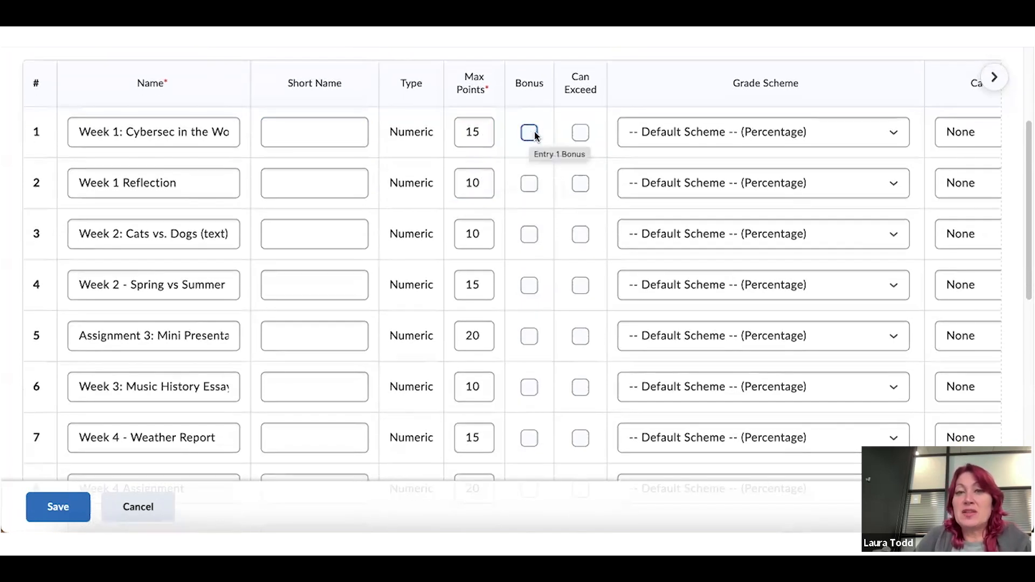
pyautogui.scroll(-6, 369, 429)
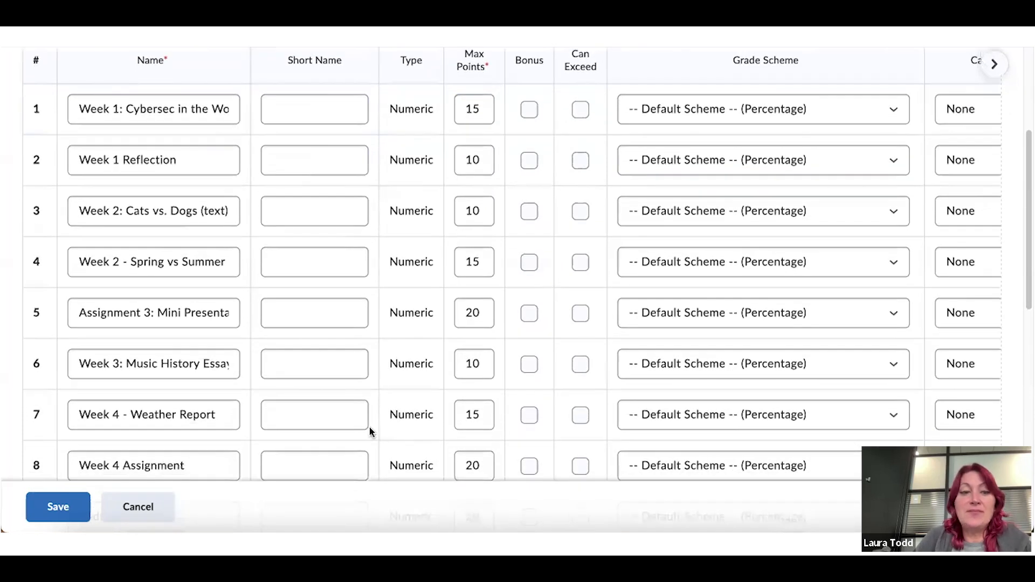
pyautogui.scroll(-5, 301, 422)
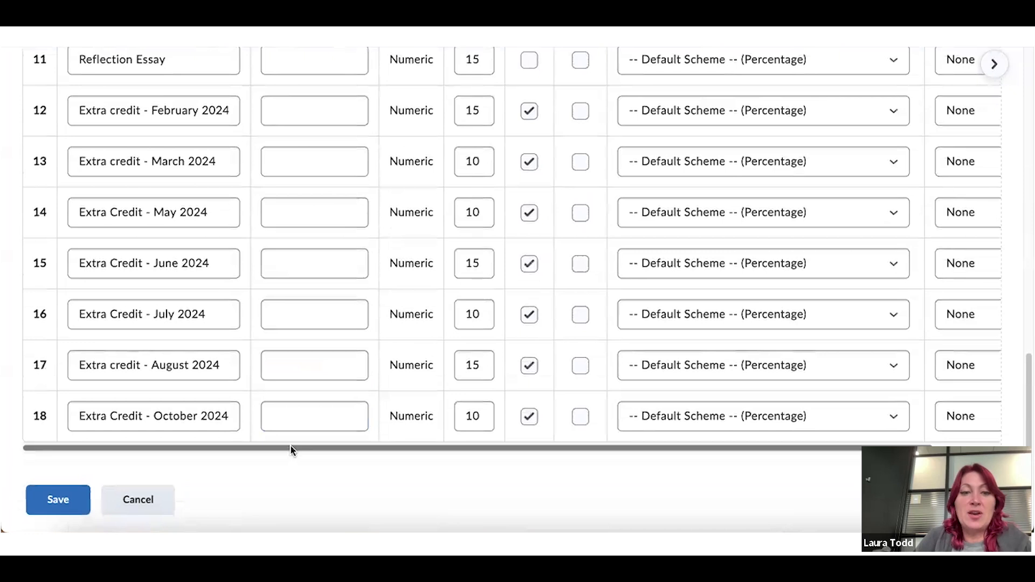
pyautogui.moveTo(290, 445); pyautogui.dragTo(568, 468)
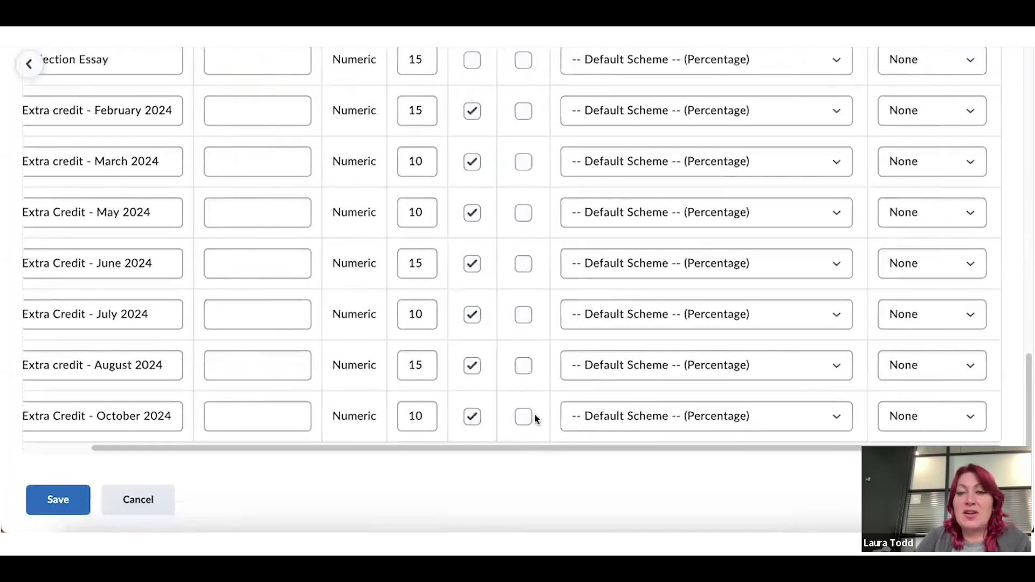
pyautogui.scroll(12, 735, 245)
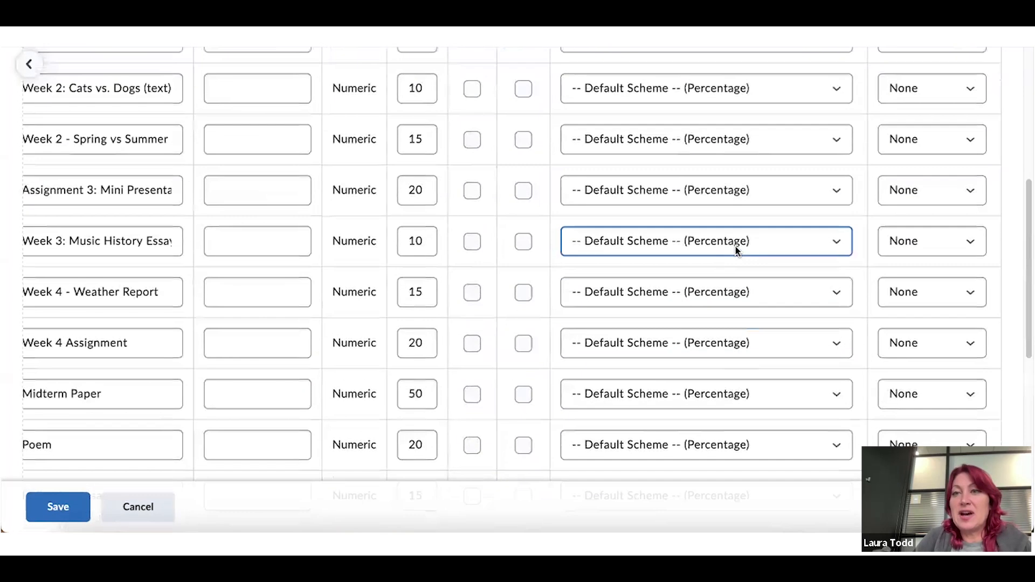
pyautogui.scroll(2, 735, 246)
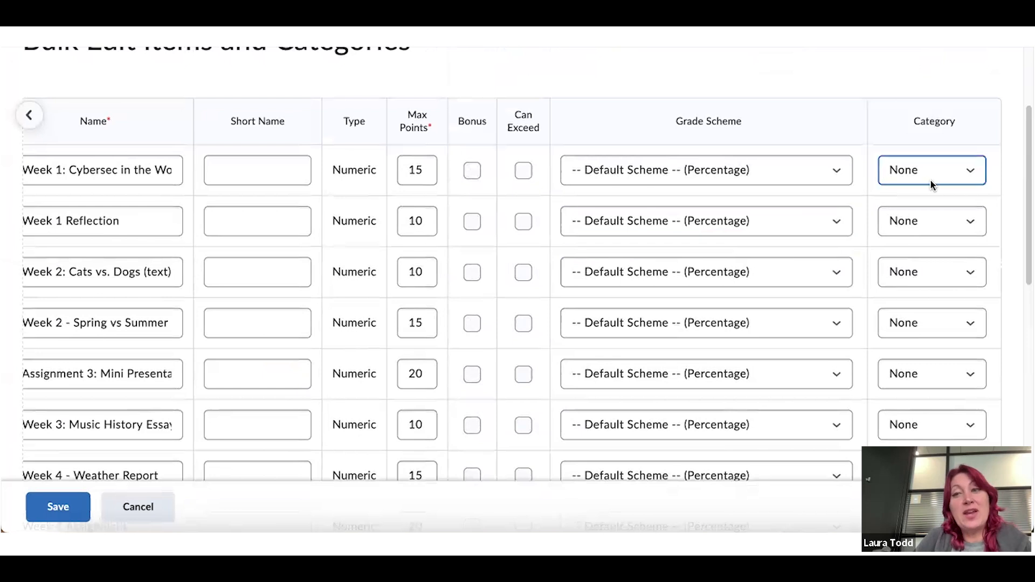
# Set the Week 1 through Week 4 - Weather Report items to the Assignments category
pyautogui.click(974, 175)
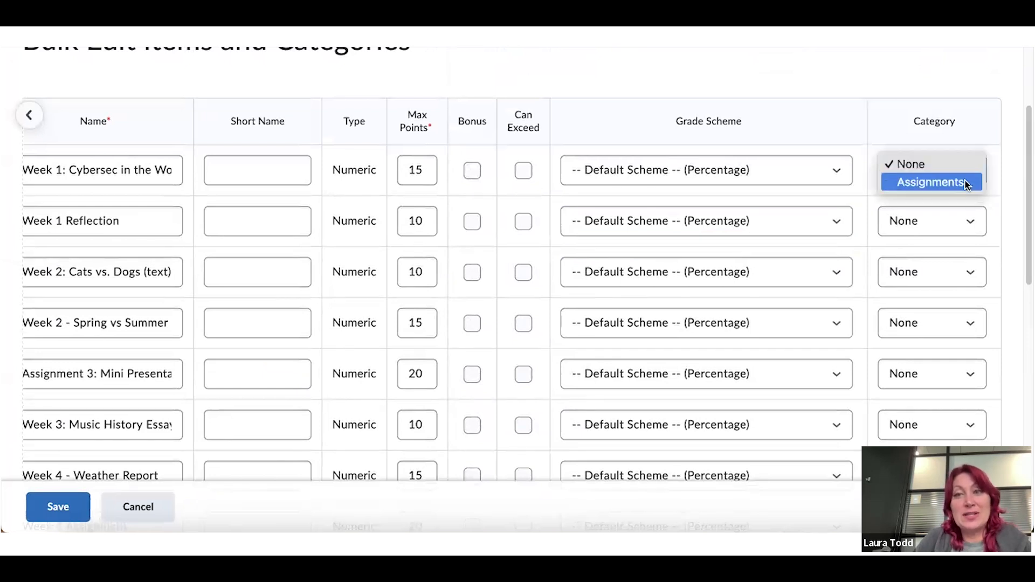
pyautogui.click(966, 183)
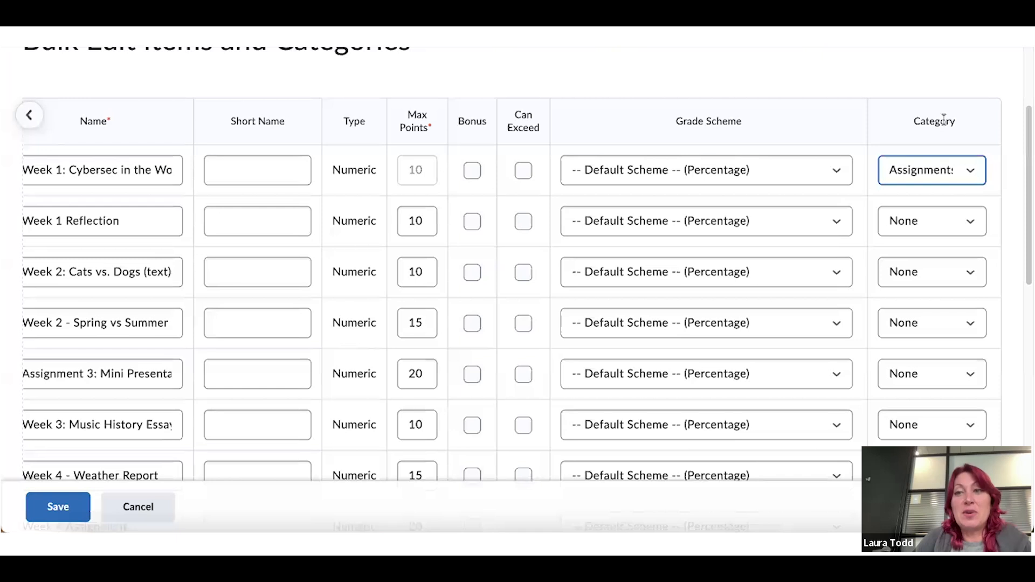
pyautogui.click(968, 222)
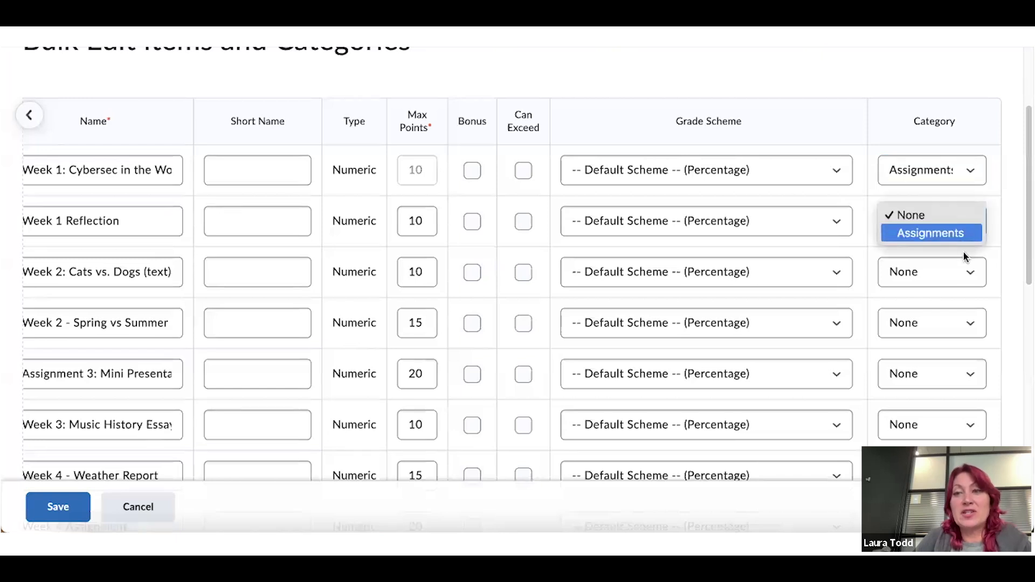
pyautogui.click(969, 272)
pyautogui.click(970, 221)
pyautogui.click(968, 232)
pyautogui.click(970, 268)
pyautogui.click(970, 283)
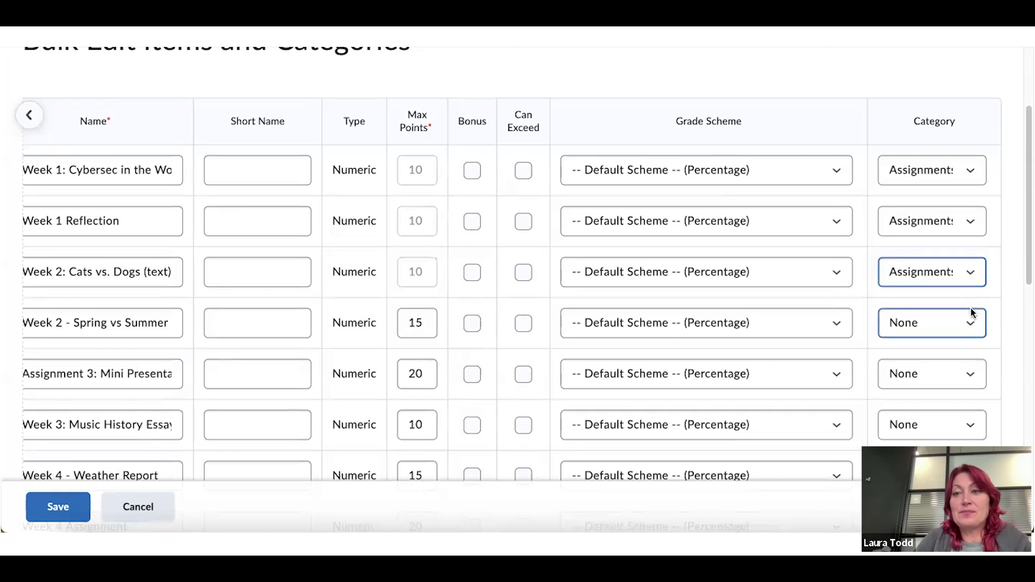
pyautogui.scroll(3, 972, 308)
pyautogui.scroll(-4, 971, 305)
pyautogui.click(970, 220)
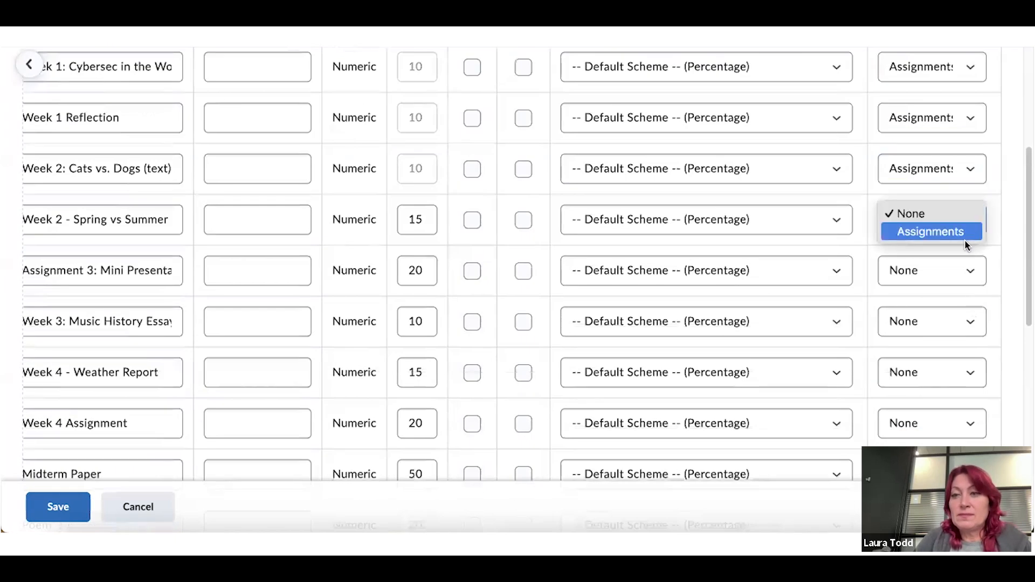
pyautogui.click(965, 233)
pyautogui.click(970, 272)
pyautogui.click(965, 283)
pyautogui.click(970, 322)
pyautogui.click(965, 334)
pyautogui.click(968, 373)
pyautogui.click(963, 385)
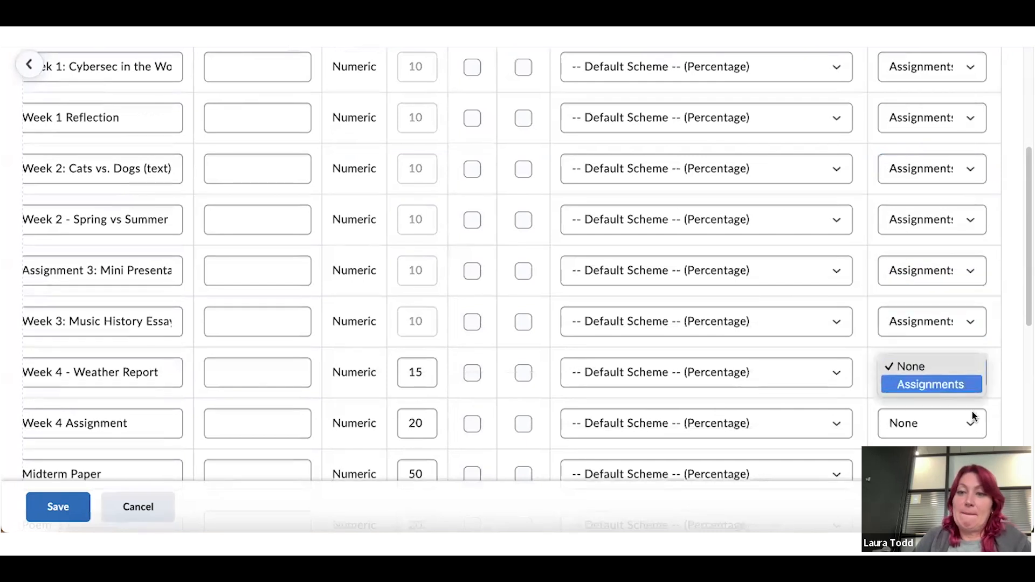
# Set Week 4 Assignment, Midterm Paper, Poem and Reflection Essay to the Assignments category
pyautogui.scroll(-4, 972, 405)
pyautogui.click(967, 222)
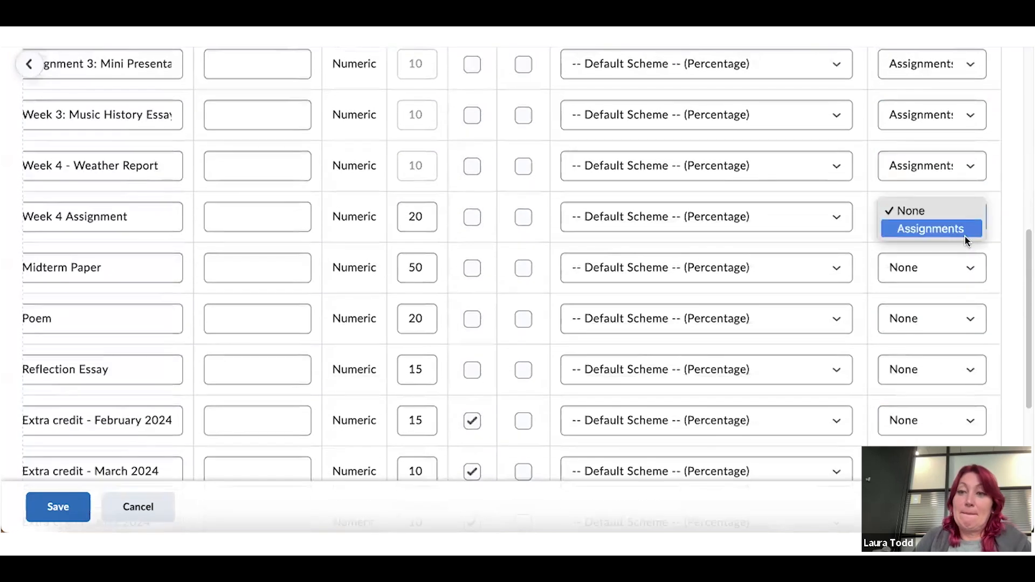
pyautogui.click(963, 232)
pyautogui.click(970, 269)
pyautogui.click(969, 276)
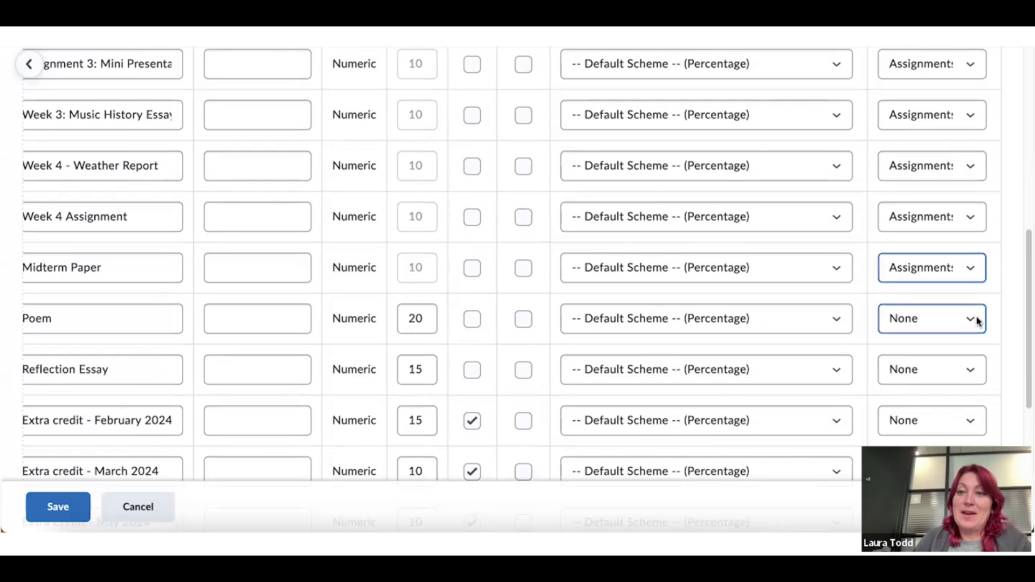
pyautogui.click(974, 318)
pyautogui.click(965, 331)
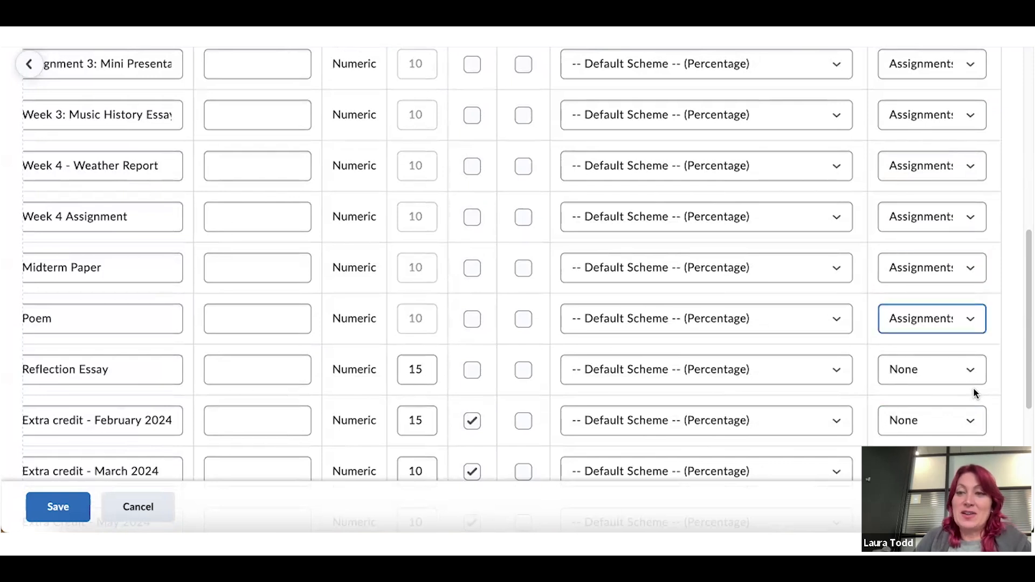
pyautogui.scroll(-2, 972, 387)
pyautogui.click(970, 277)
pyautogui.click(970, 289)
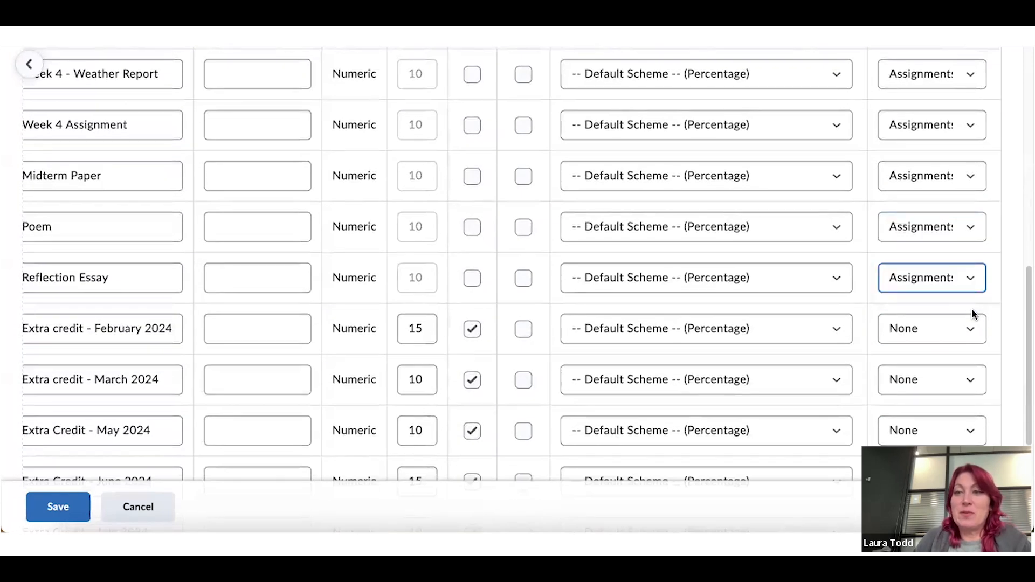
# Set the Extra Credit items, February through October 2024, to the Assignments category
pyautogui.click(975, 326)
pyautogui.click(964, 341)
pyautogui.click(972, 380)
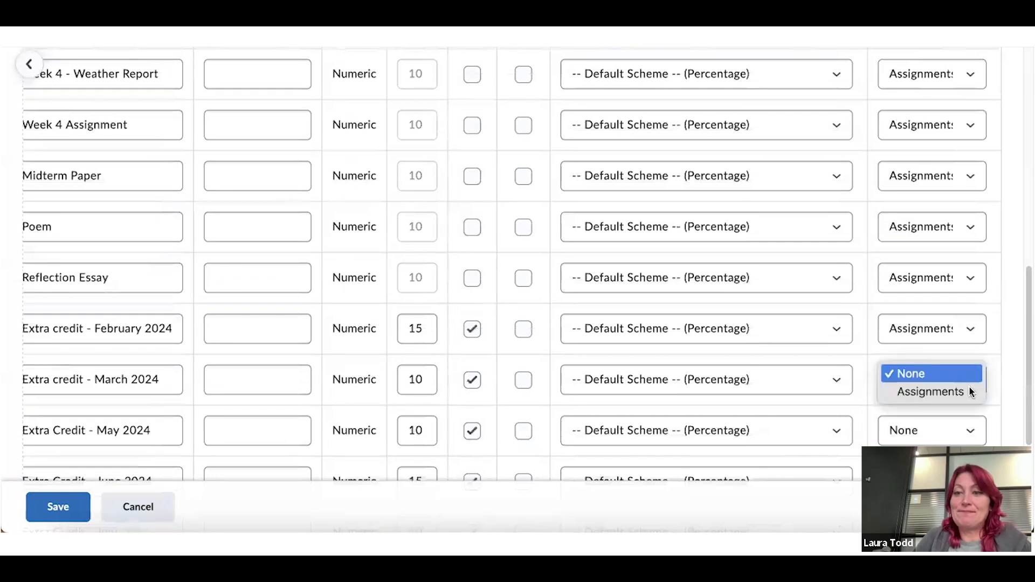
pyautogui.click(965, 390)
pyautogui.scroll(-2, 963, 335)
pyautogui.click(969, 318)
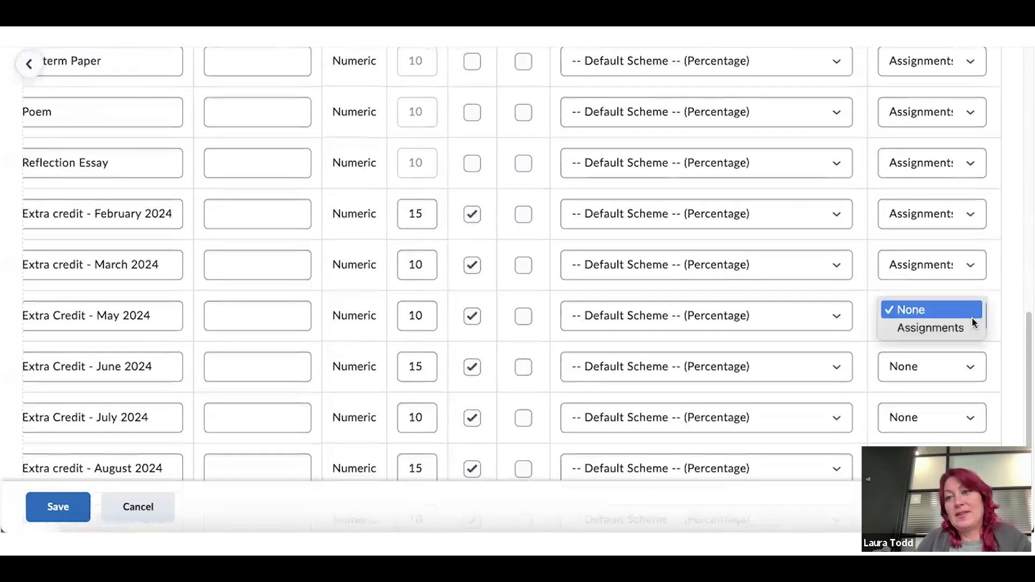
pyautogui.click(965, 328)
pyautogui.scroll(-2, 968, 302)
pyautogui.click(972, 267)
pyautogui.click(972, 279)
pyautogui.click(970, 318)
pyautogui.click(967, 326)
pyautogui.click(970, 365)
pyautogui.click(968, 376)
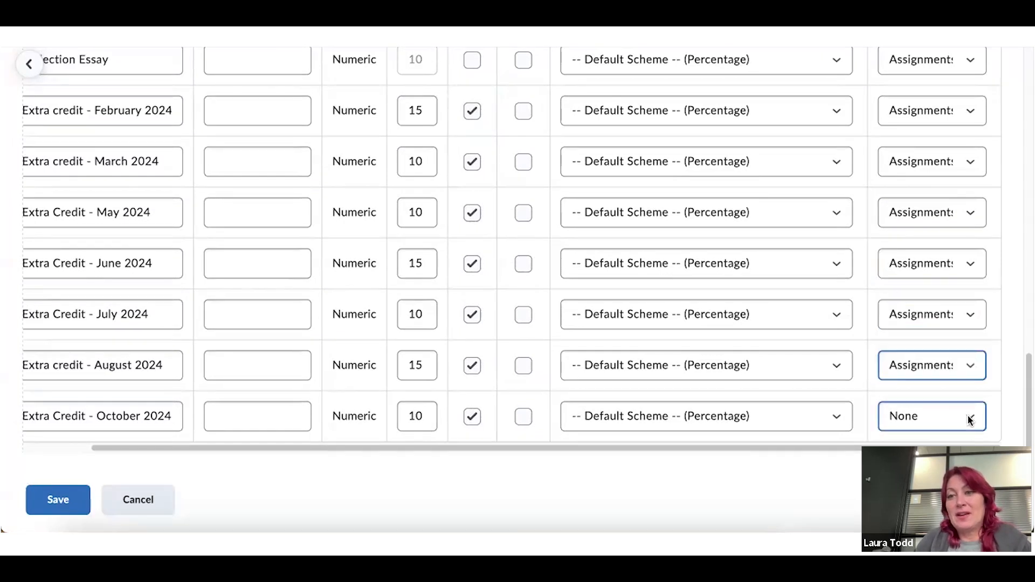
pyautogui.click(969, 418)
pyautogui.click(964, 429)
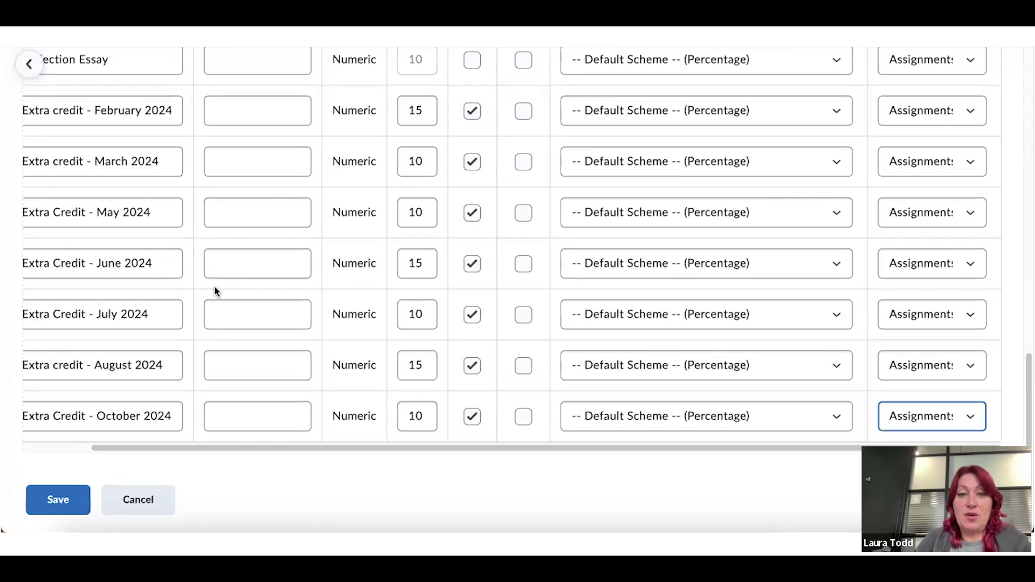
# Save the bulk category changes and confirm with Yes
pyautogui.click(58, 498)
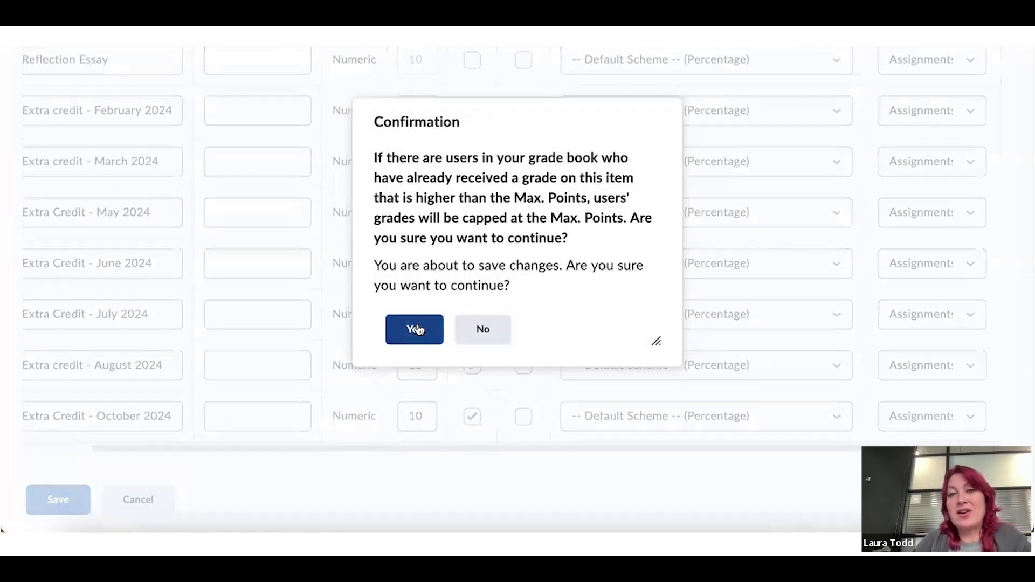
pyautogui.click(415, 330)
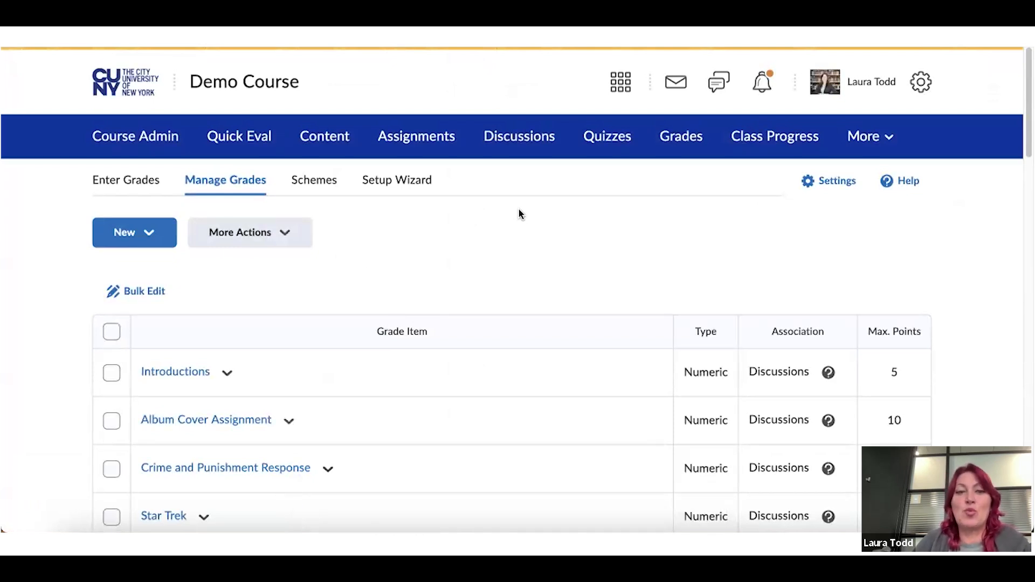
pyautogui.scroll(-1, 518, 210)
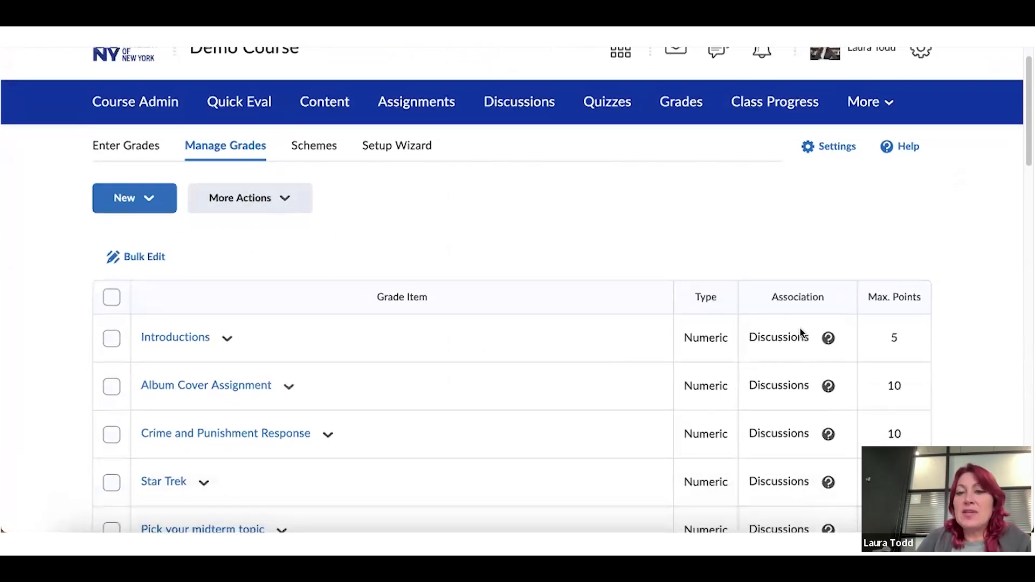
pyautogui.scroll(-3, 794, 330)
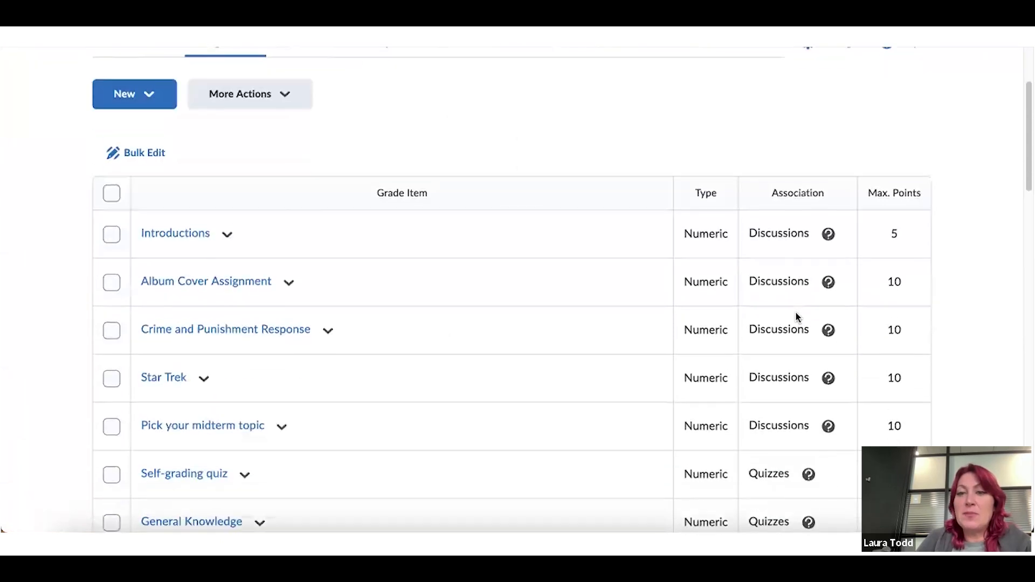
pyautogui.scroll(-7, 788, 325)
pyautogui.scroll(-10, 788, 327)
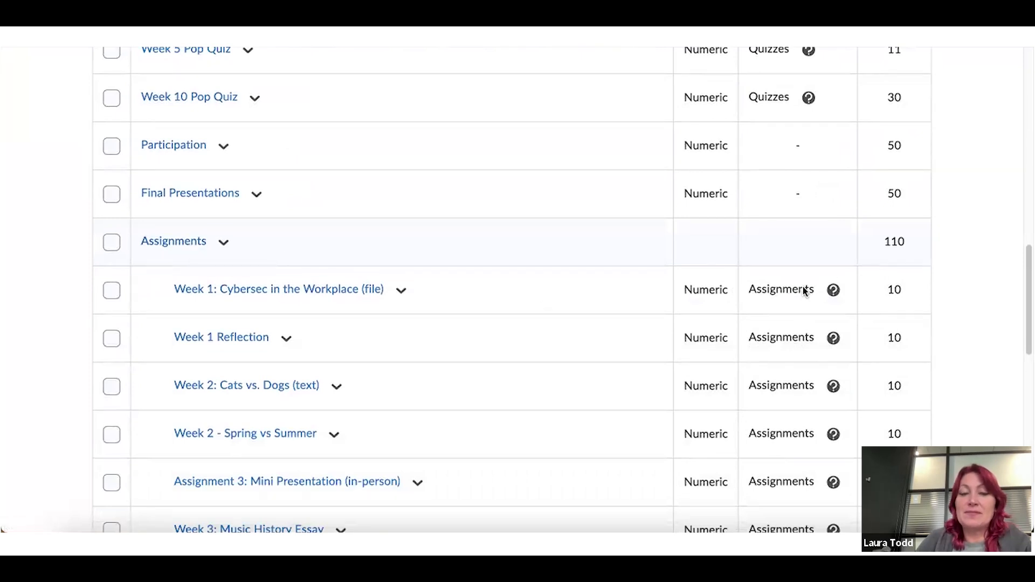
pyautogui.scroll(8, 804, 291)
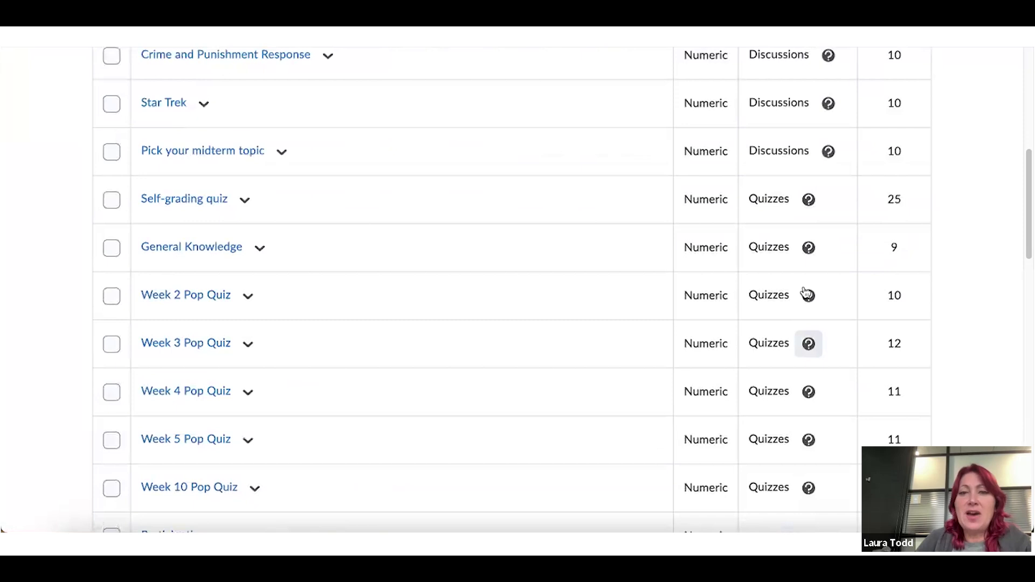
pyautogui.scroll(1, 791, 189)
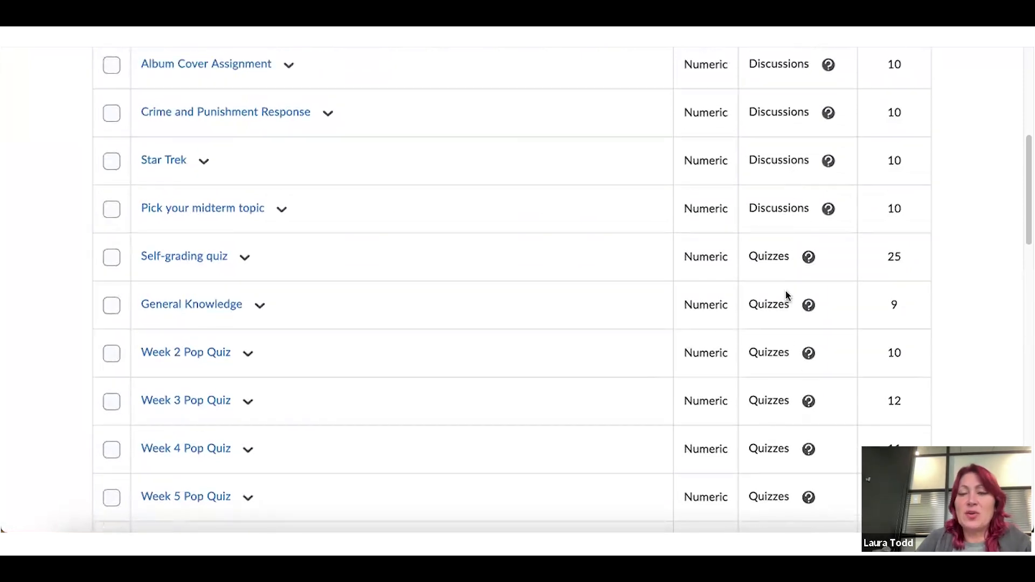
pyautogui.scroll(2, 785, 292)
pyautogui.scroll(1, 786, 293)
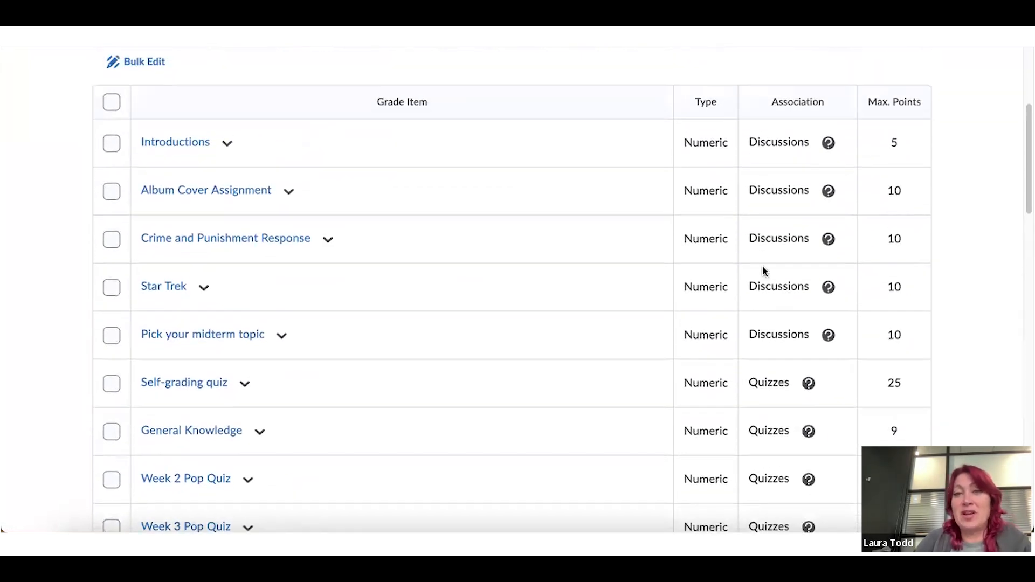
pyautogui.scroll(2, 331, 95)
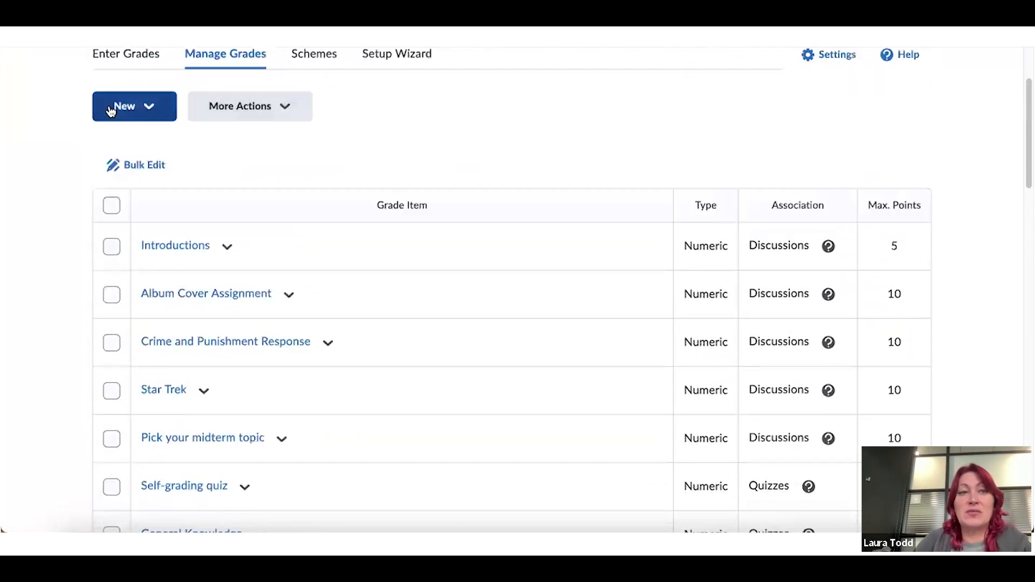
pyautogui.click(141, 108)
# Create a Discussions grade category with Distribute points across all items enabled
pyautogui.click(133, 188)
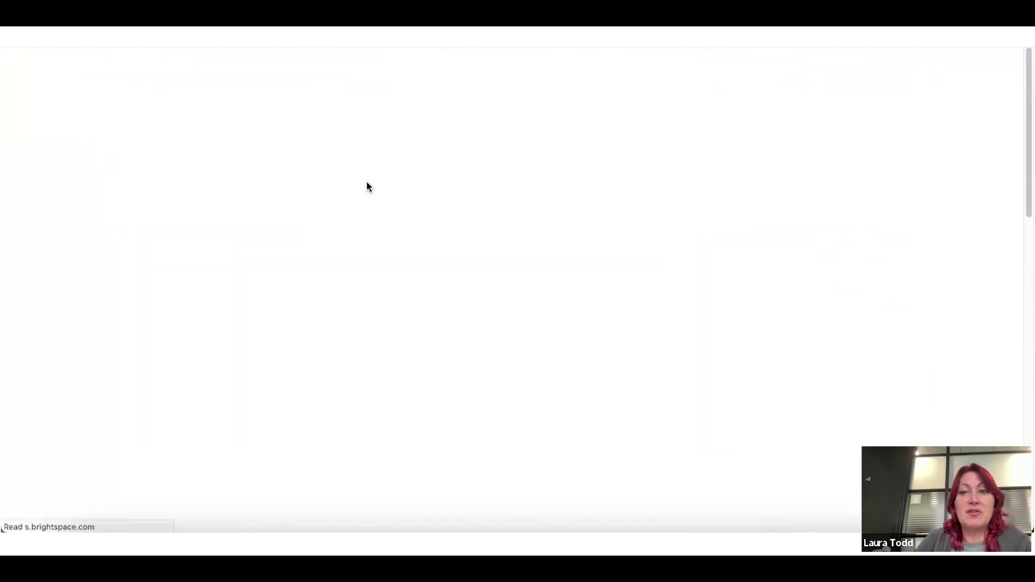
pyautogui.write('Discussions')
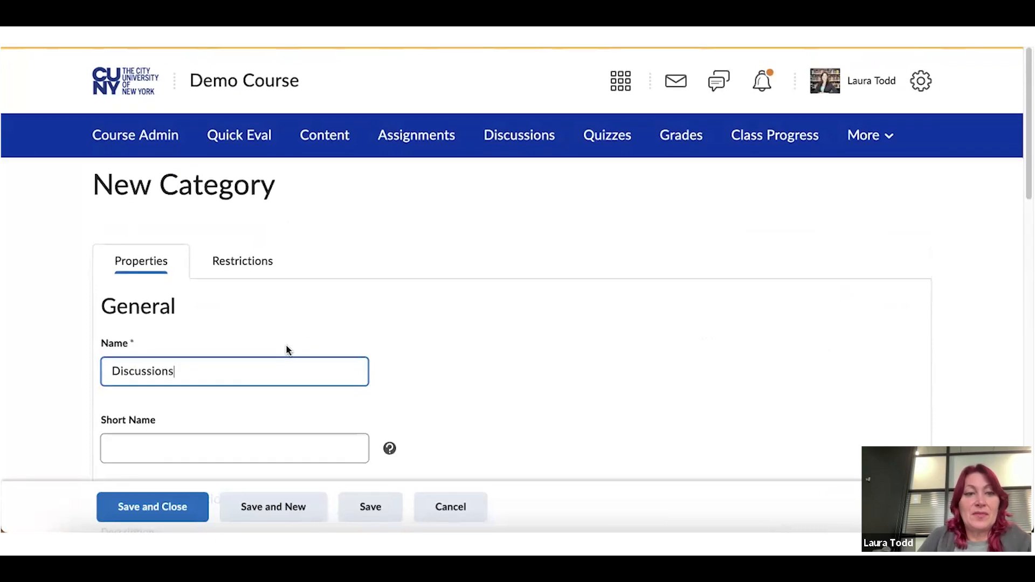
pyautogui.scroll(-8, 288, 348)
pyautogui.scroll(-3, 285, 349)
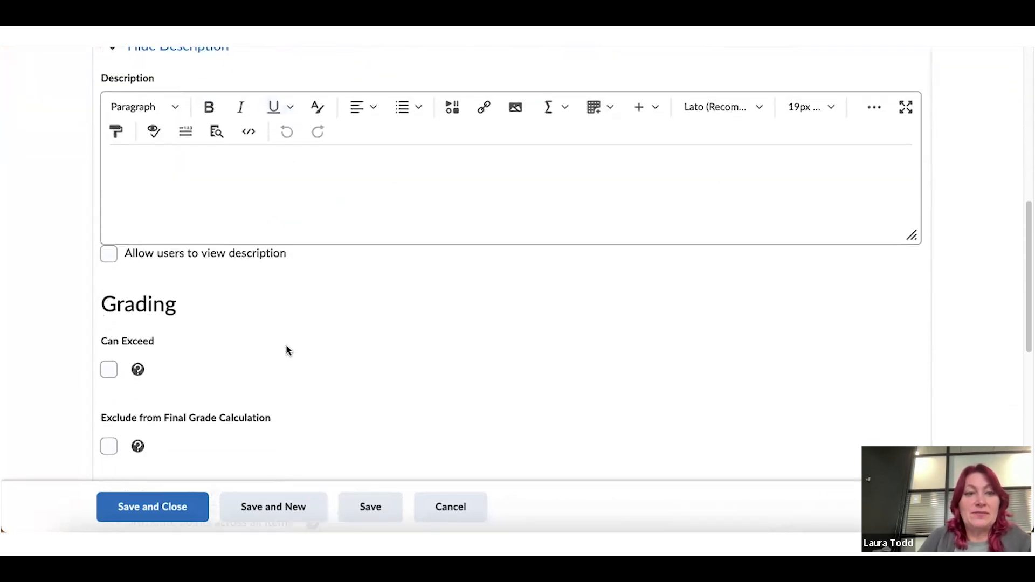
pyautogui.scroll(-1, 158, 216)
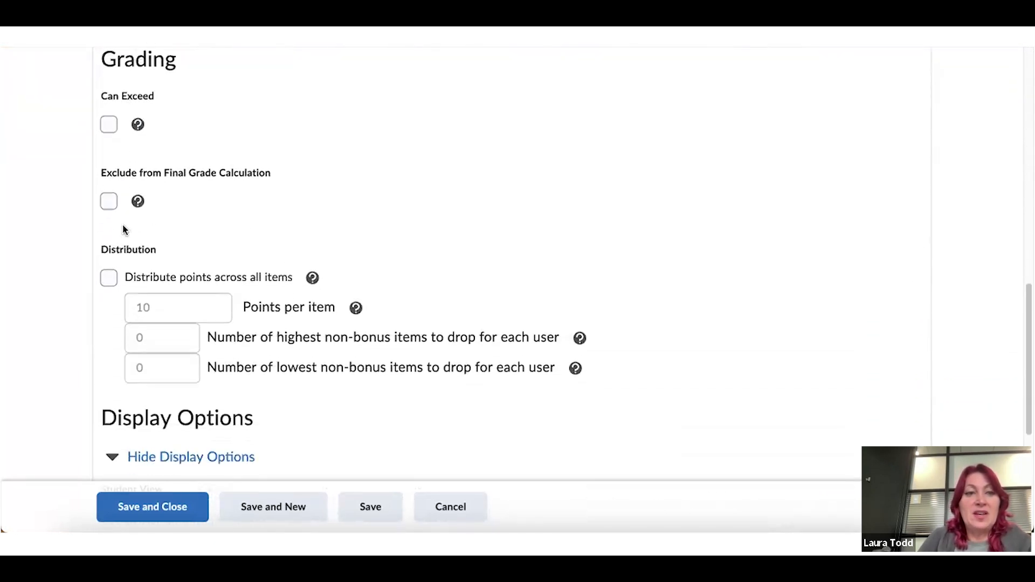
pyautogui.click(108, 277)
pyautogui.scroll(-5, 316, 400)
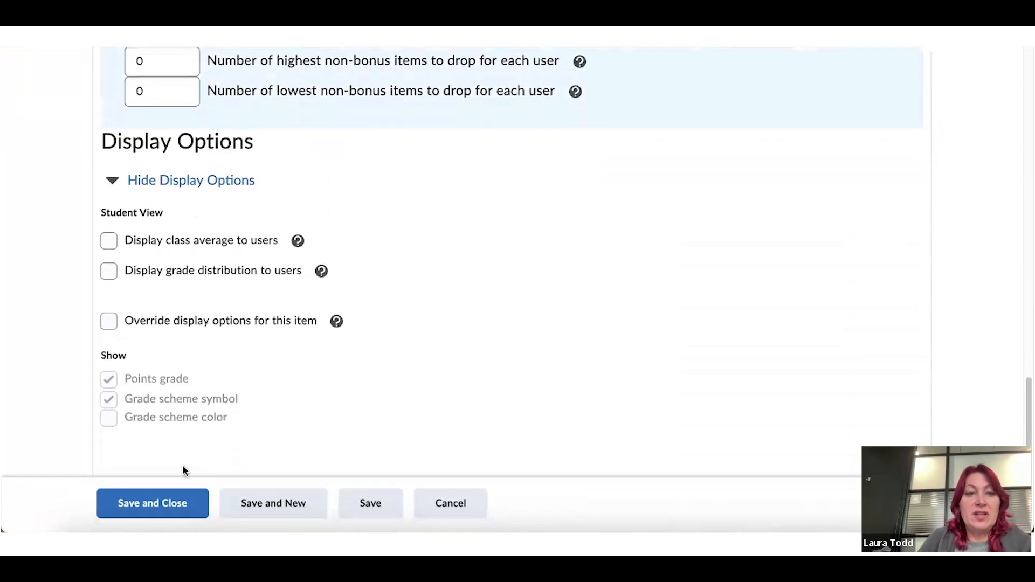
pyautogui.click(165, 502)
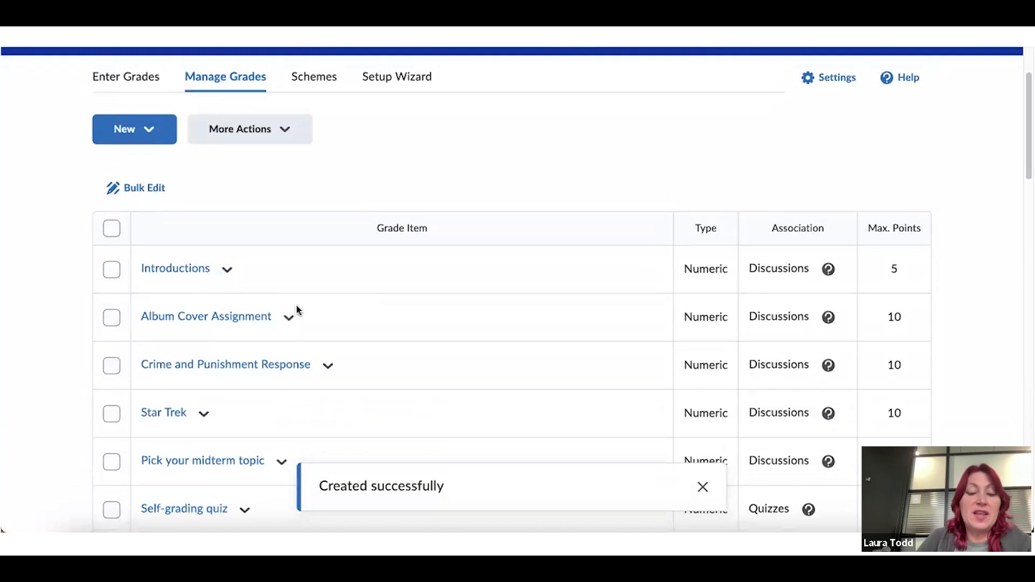
# Select the five discussion items, from Introductions through Pick your midterm topic
pyautogui.scroll(-1, 346, 319)
pyautogui.scroll(-3, 346, 319)
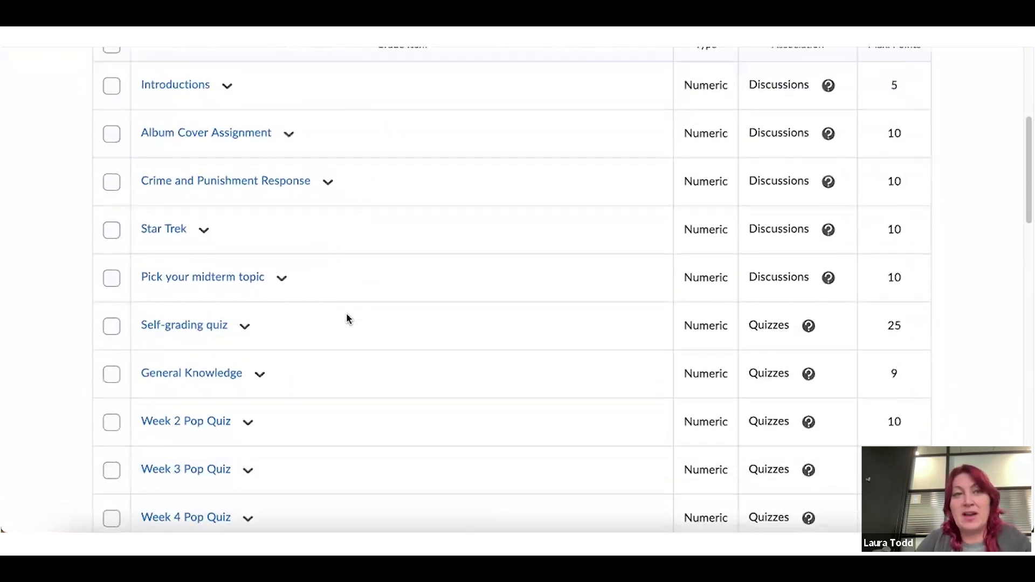
pyautogui.scroll(2, 346, 318)
pyautogui.click(117, 196)
pyautogui.click(114, 238)
pyautogui.click(110, 287)
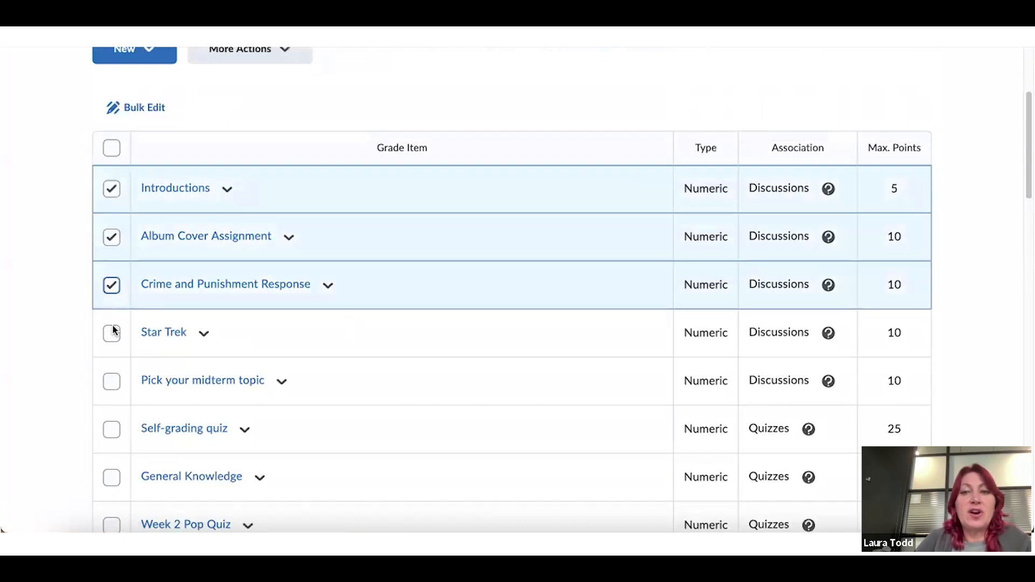
pyautogui.click(111, 336)
pyautogui.click(111, 384)
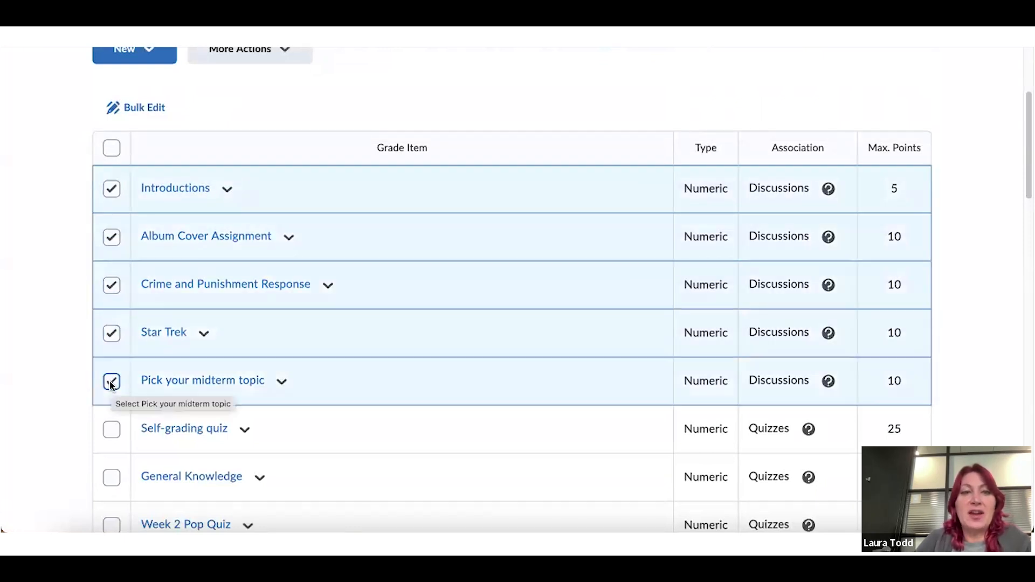
# Bulk edit the five selected items into the Discussions category and save
pyautogui.click(147, 105)
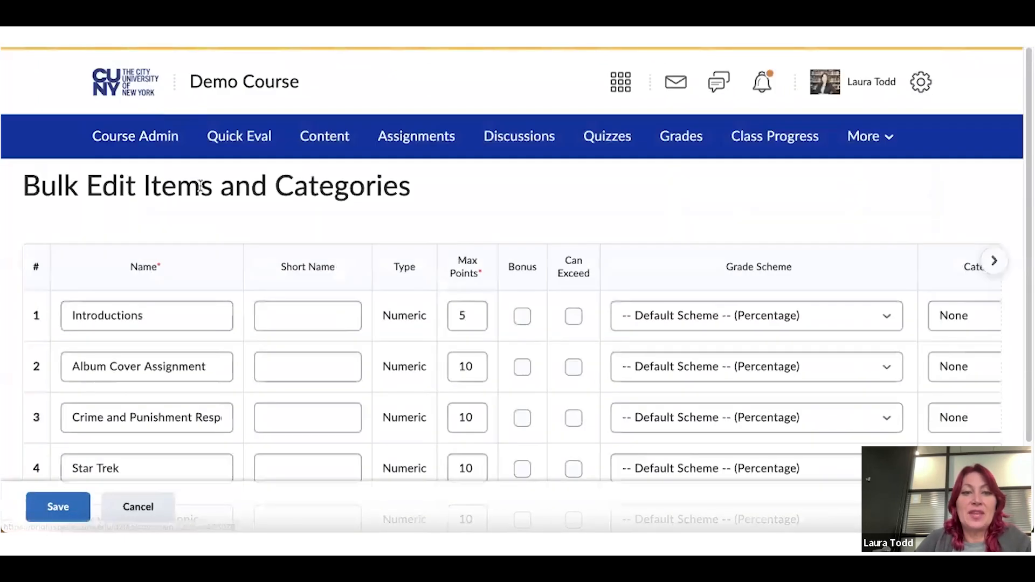
pyautogui.scroll(-3, 199, 185)
pyautogui.moveTo(127, 445); pyautogui.dragTo(272, 451)
pyautogui.click(972, 212)
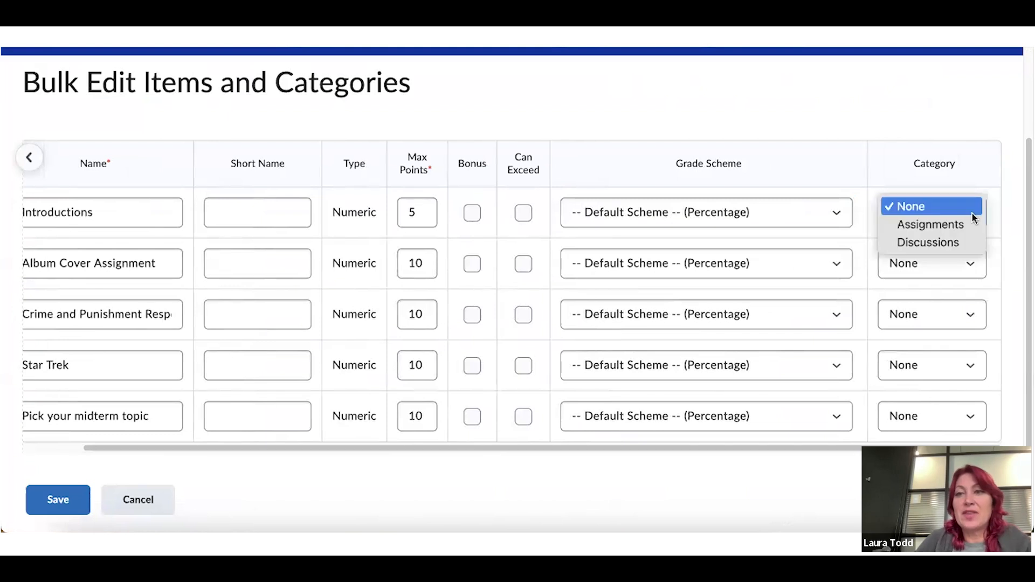
pyautogui.click(962, 240)
pyautogui.click(968, 268)
pyautogui.click(964, 291)
pyautogui.click(965, 312)
pyautogui.click(959, 344)
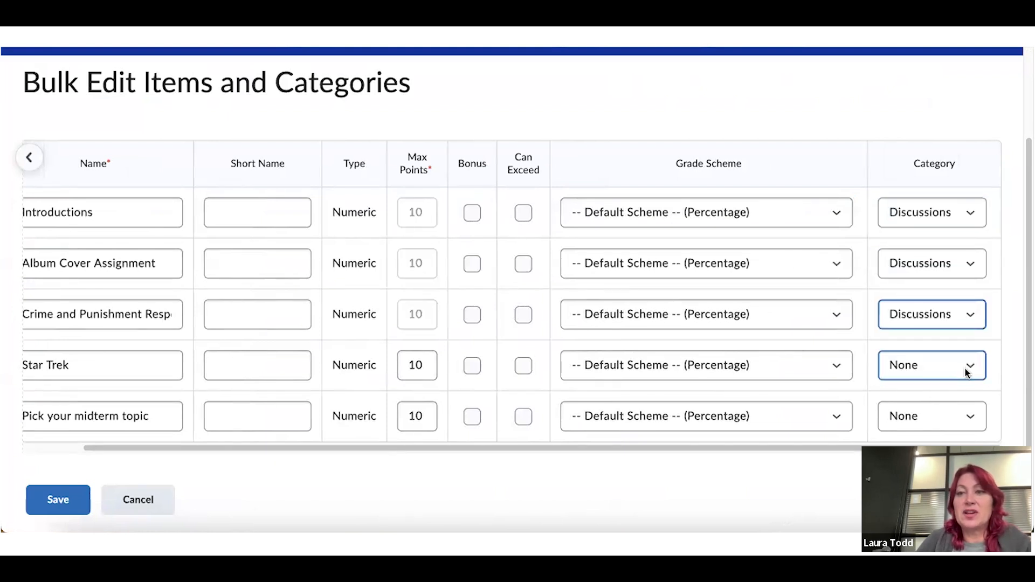
pyautogui.click(964, 367)
pyautogui.click(972, 401)
pyautogui.click(971, 415)
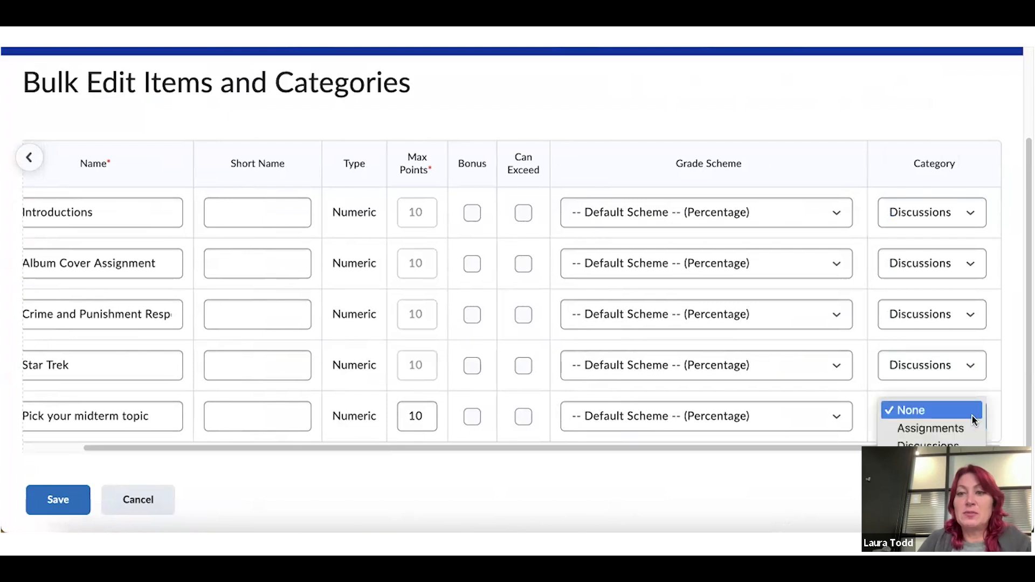
pyautogui.click(957, 444)
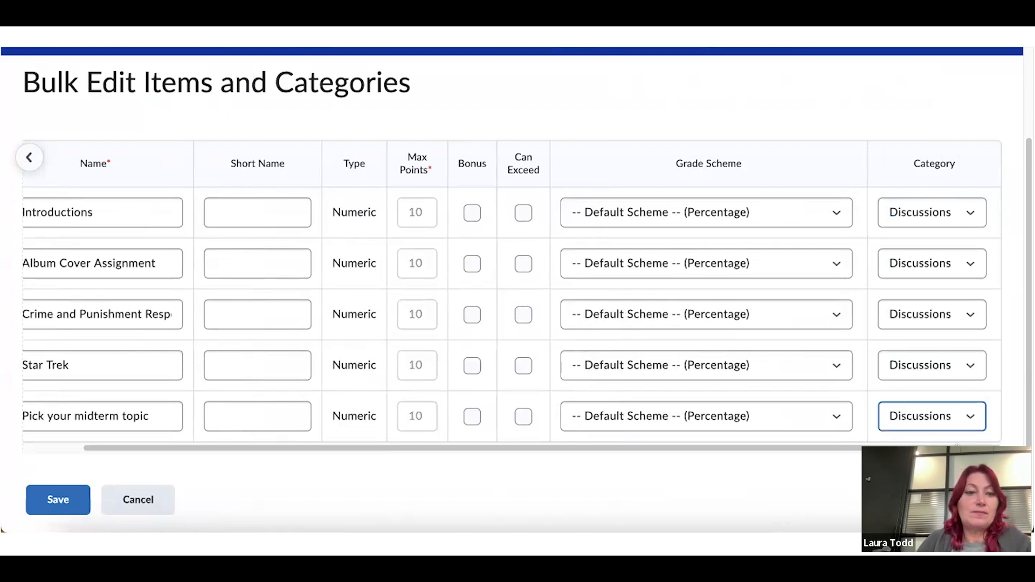
pyautogui.click(51, 497)
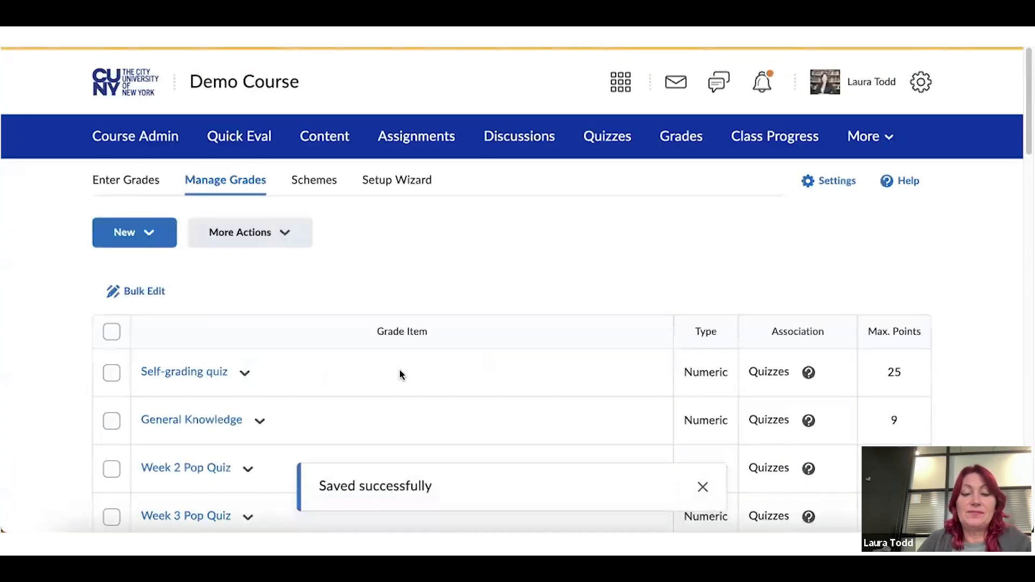
# Scroll through the grade list to check the Discussions category, then return to the top
pyautogui.scroll(-3, 399, 372)
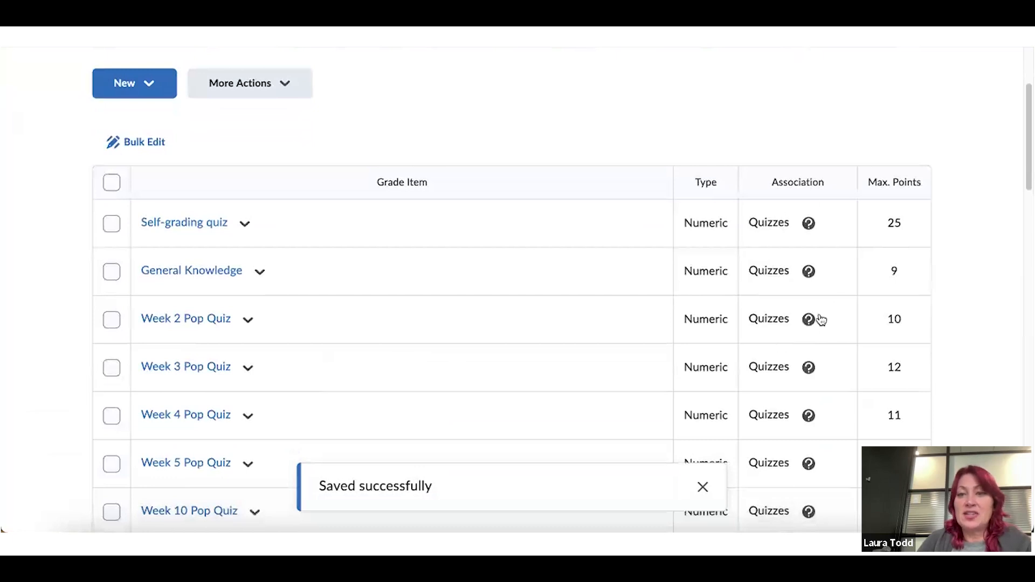
pyautogui.scroll(-5, 810, 291)
pyautogui.scroll(-12, 810, 280)
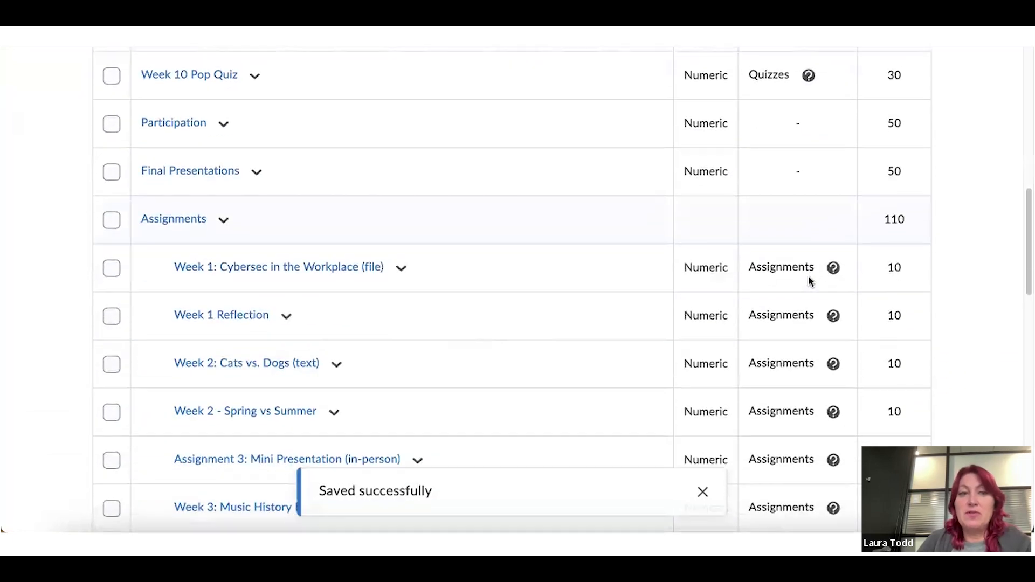
pyautogui.scroll(-7, 731, 278)
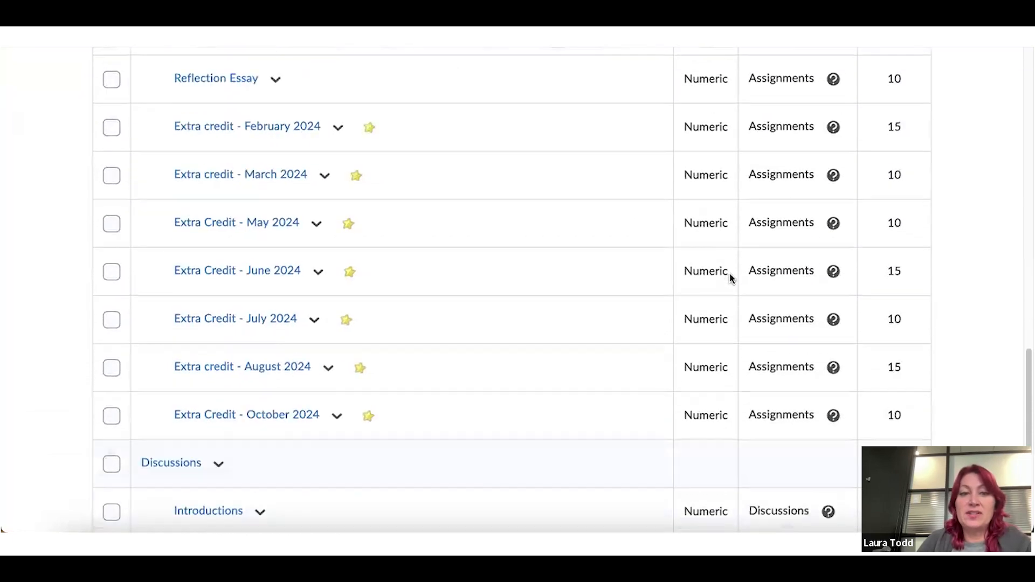
pyautogui.scroll(-1, 254, 374)
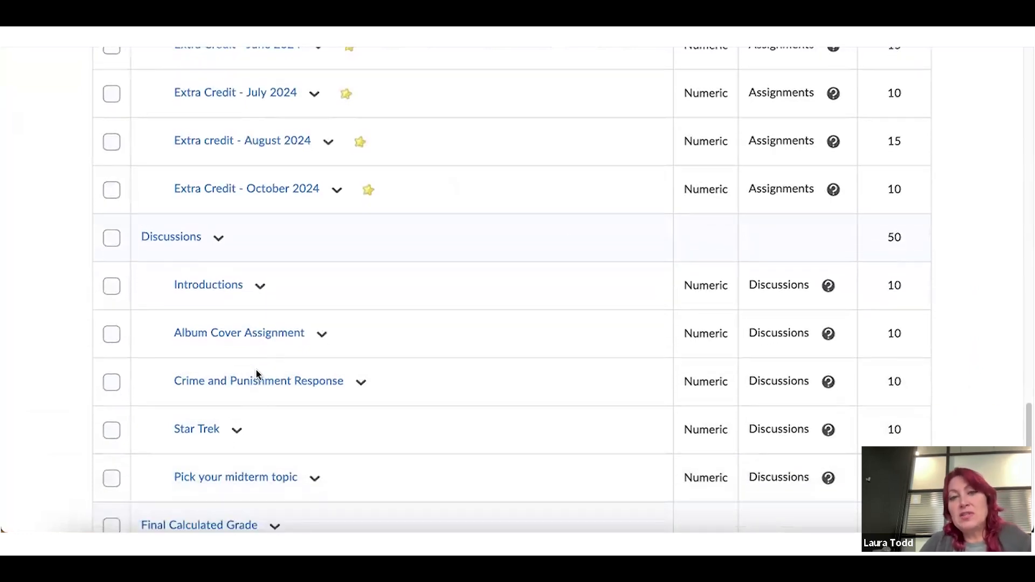
pyautogui.scroll(3, 256, 370)
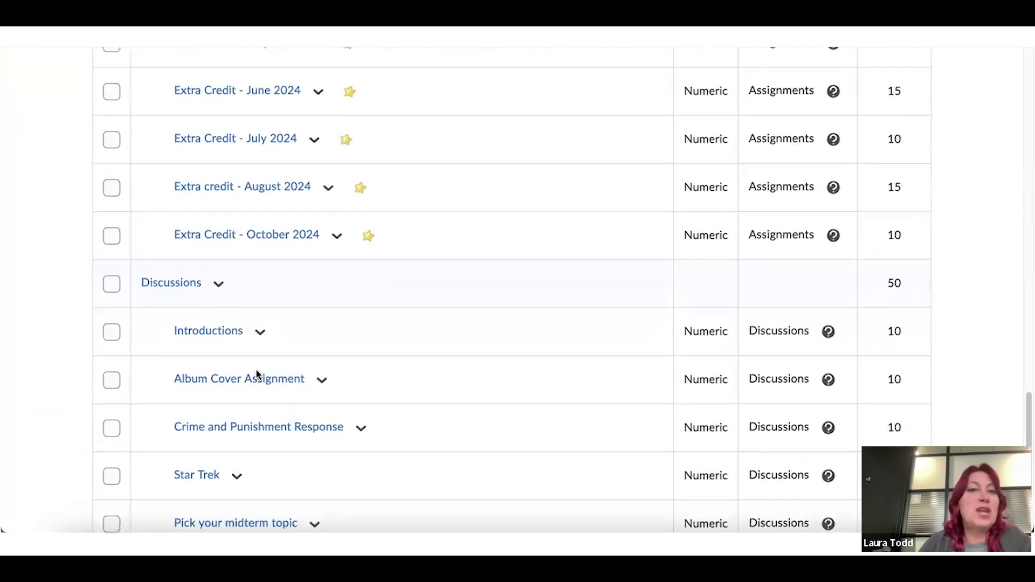
pyautogui.scroll(3, 256, 371)
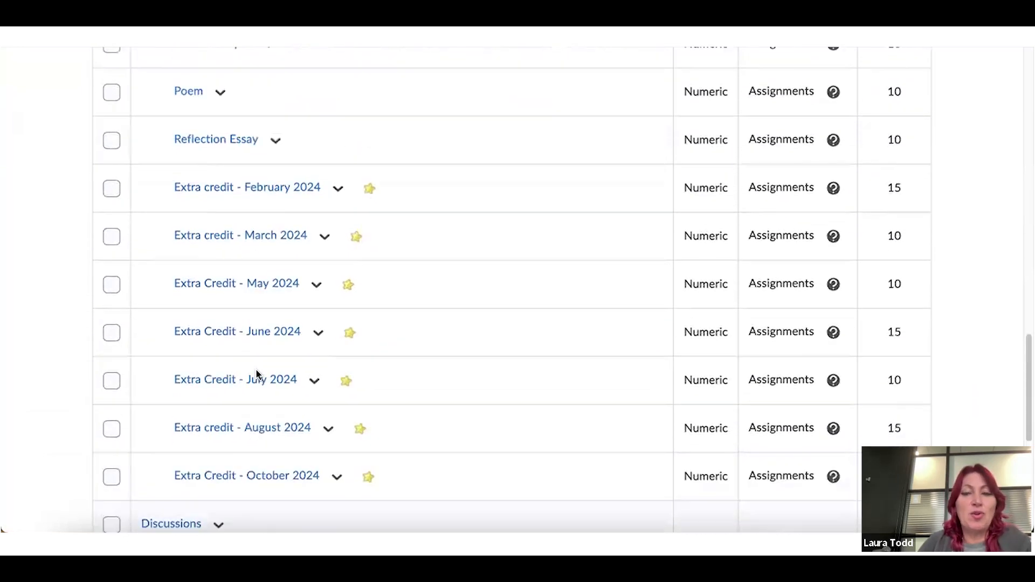
pyautogui.scroll(5, 257, 373)
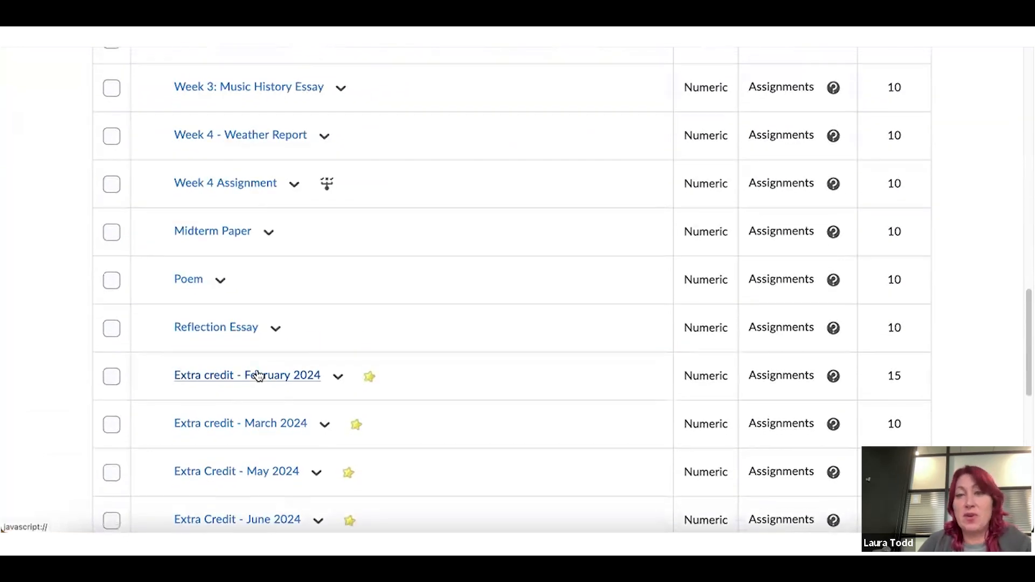
pyautogui.scroll(6, 256, 373)
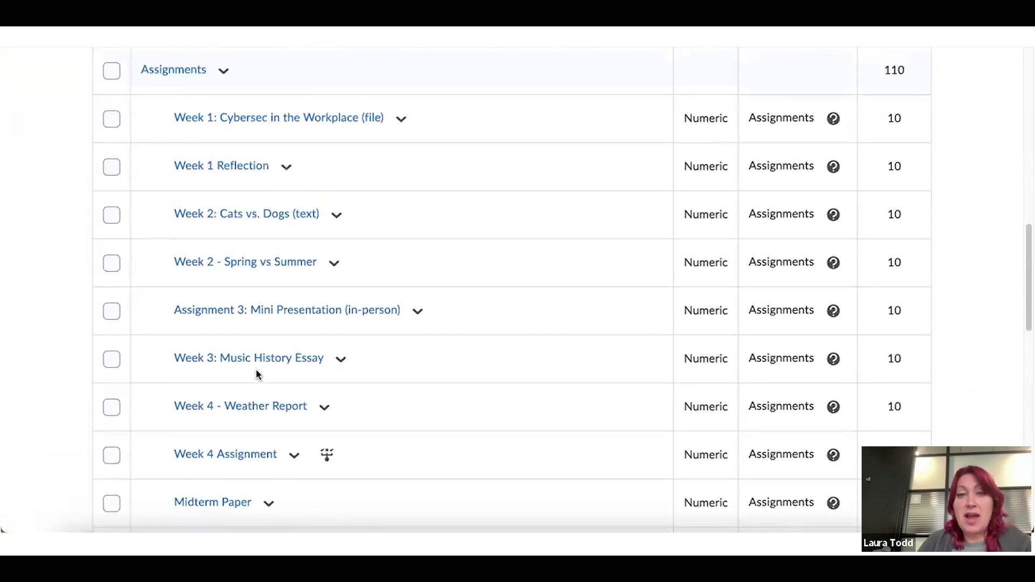
pyautogui.scroll(3, 257, 374)
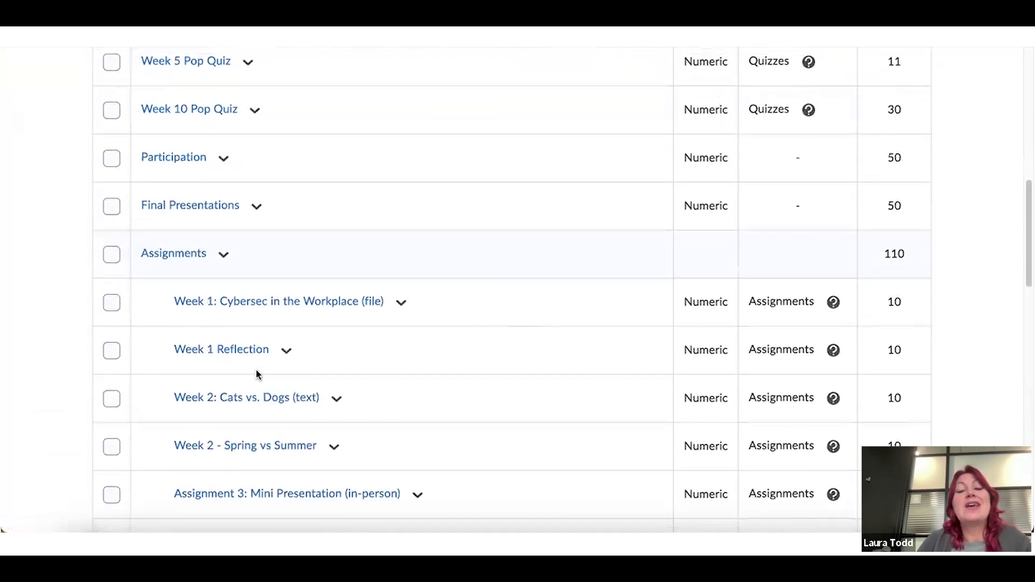
pyautogui.scroll(1, 256, 372)
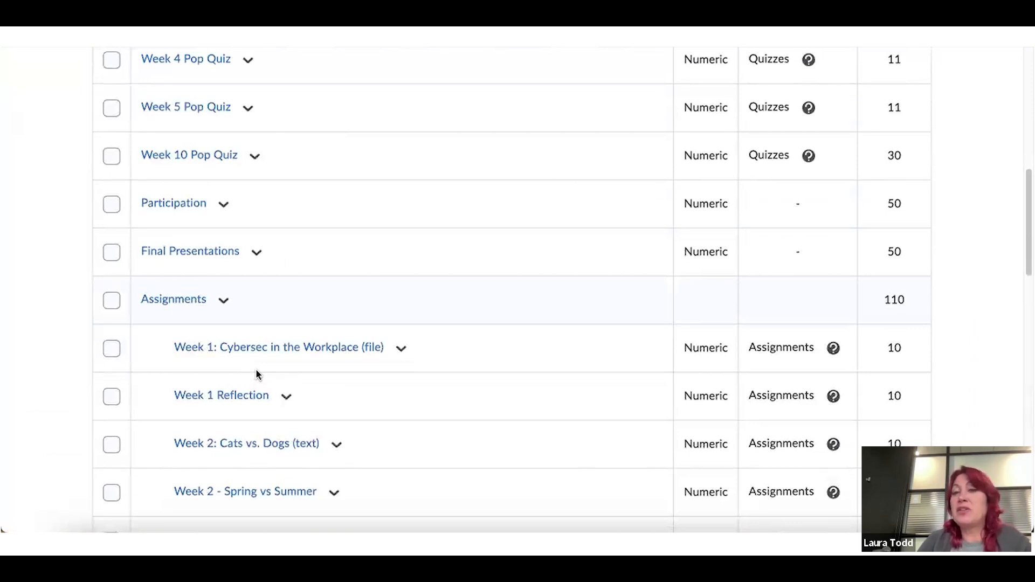
pyautogui.scroll(2, 256, 371)
pyautogui.scroll(2, 257, 374)
pyautogui.scroll(2, 258, 375)
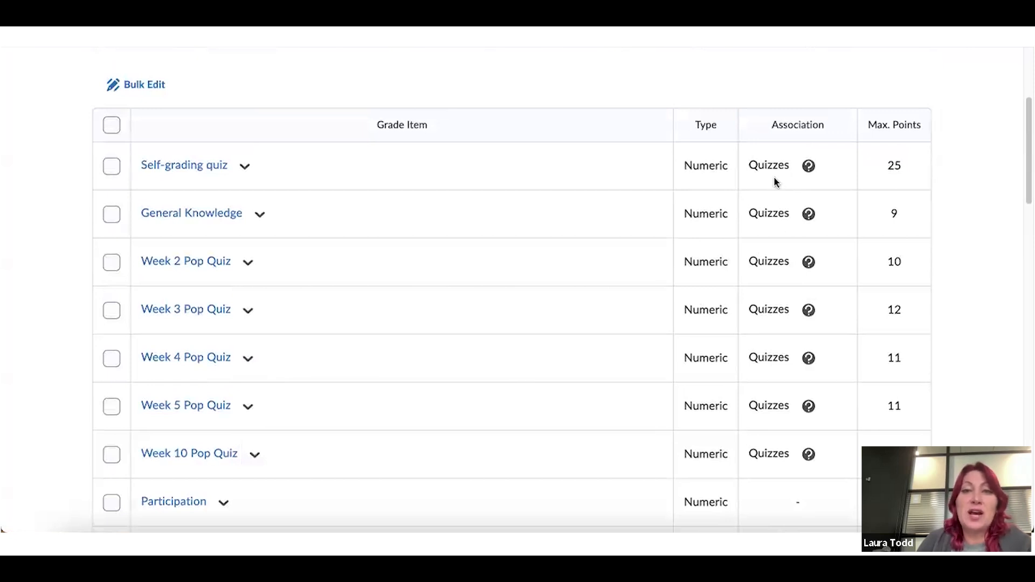
pyautogui.scroll(2, 774, 181)
# Create a Quizzes grade category that distributes 10 points per item
pyautogui.click(152, 119)
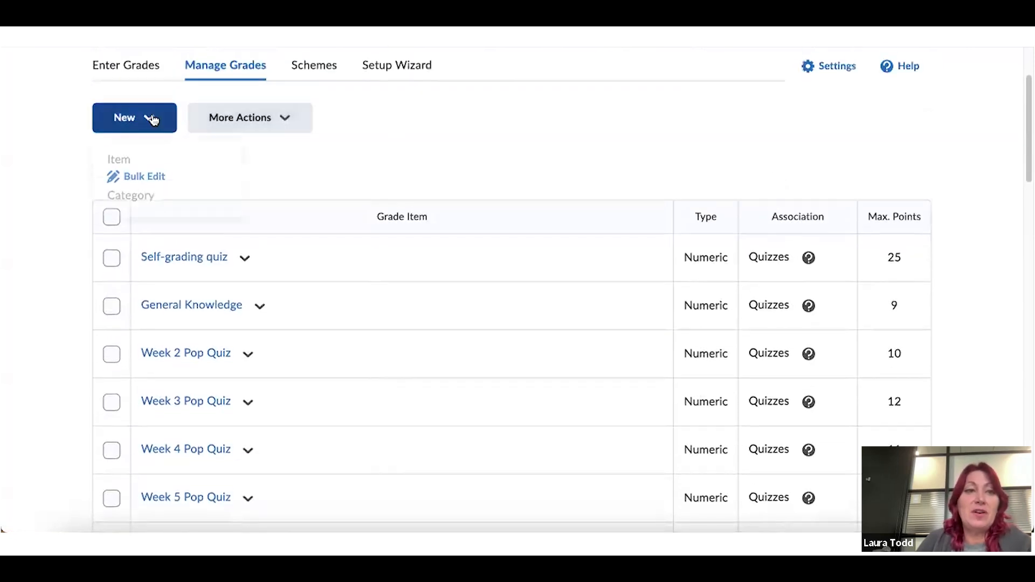
pyautogui.click(148, 197)
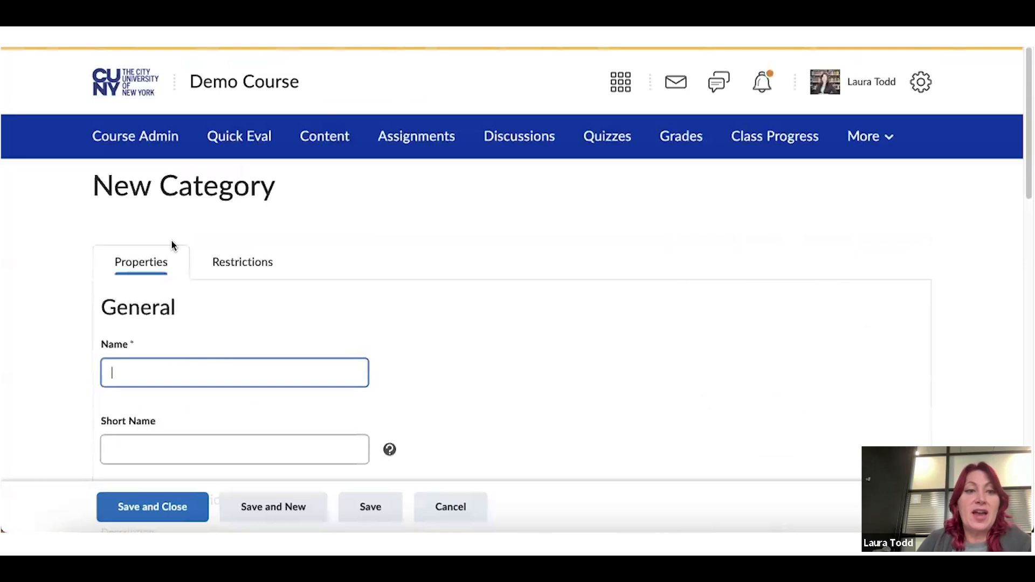
pyautogui.write('Quizzes')
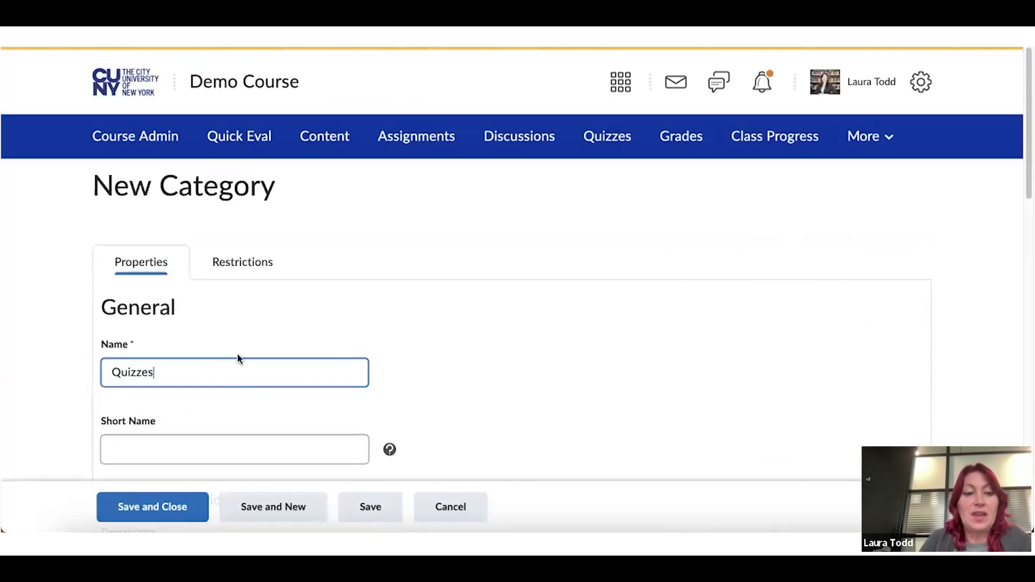
pyautogui.scroll(-10, 284, 351)
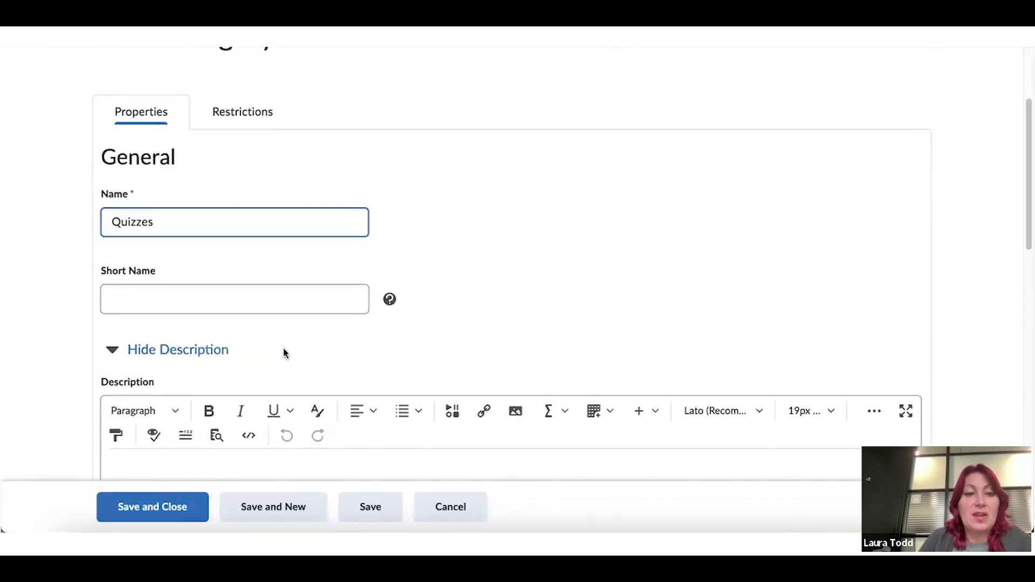
pyautogui.scroll(-5, 284, 353)
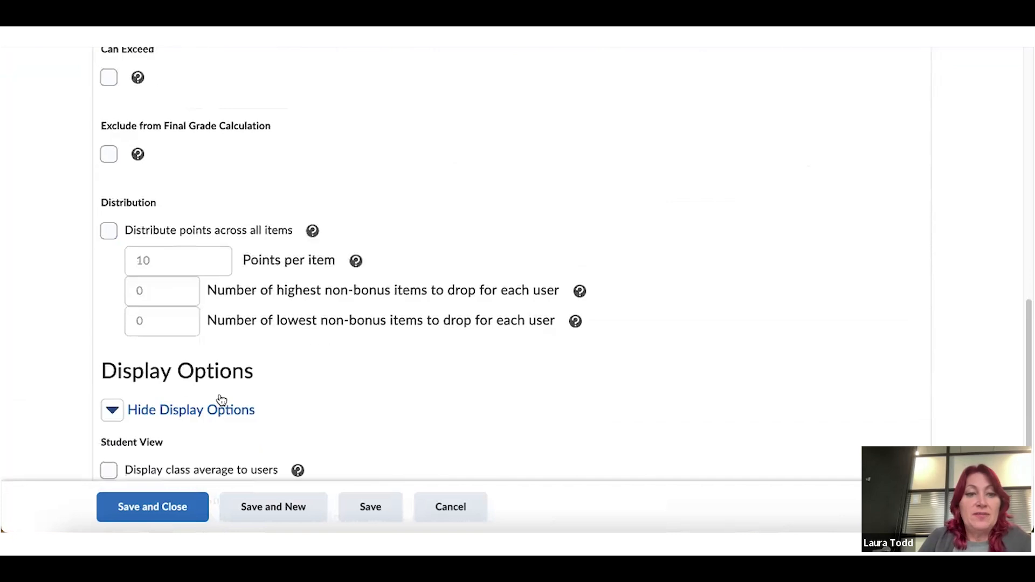
pyautogui.click(108, 171)
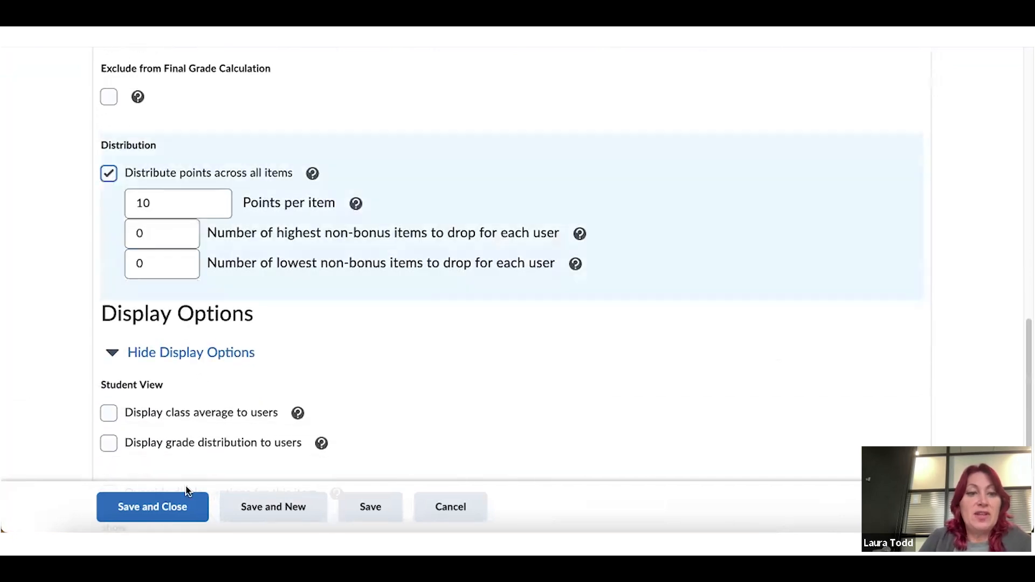
pyautogui.click(178, 506)
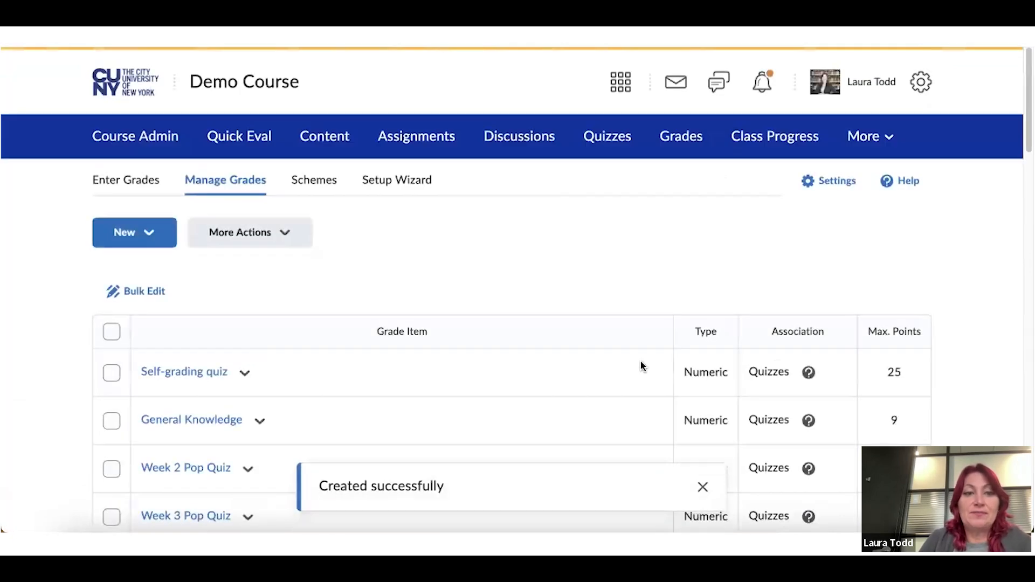
# Select the seven quiz items, from Self-grading quiz through Week 10 Pop Quiz
pyautogui.scroll(-1, 226, 277)
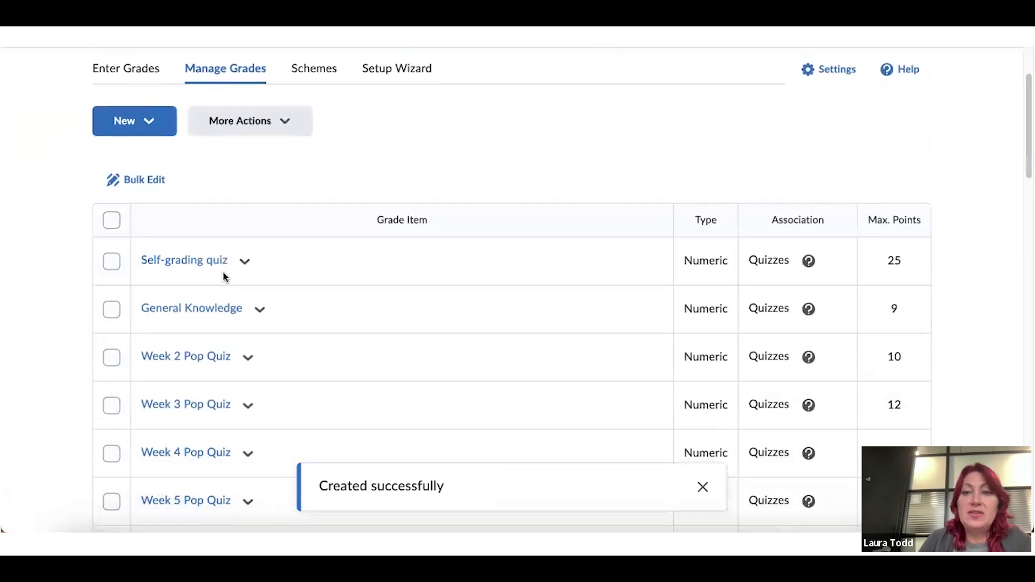
pyautogui.click(111, 247)
pyautogui.click(111, 295)
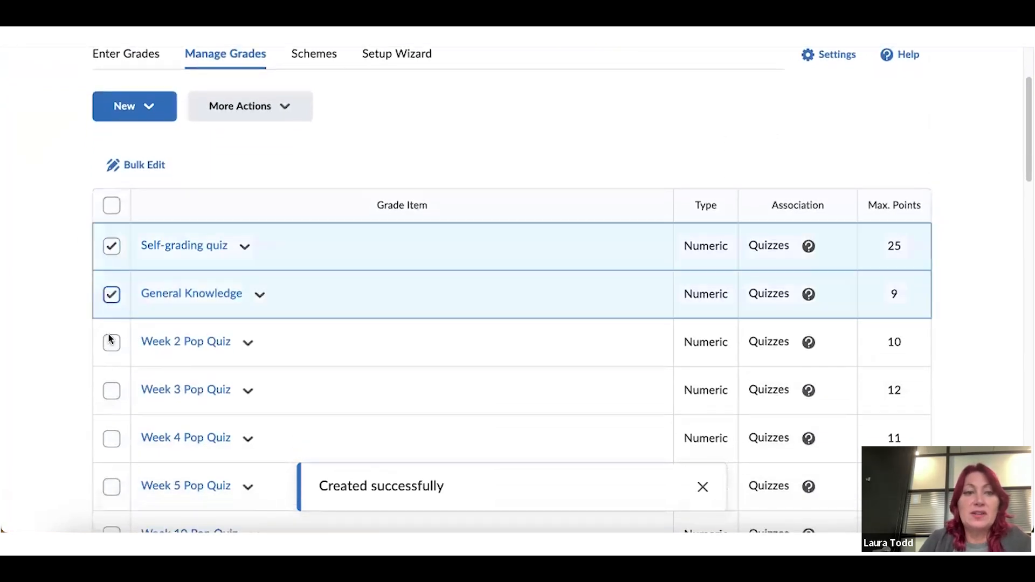
pyautogui.click(112, 342)
pyautogui.click(113, 394)
pyautogui.click(113, 439)
pyautogui.click(112, 486)
pyautogui.scroll(-4, 247, 392)
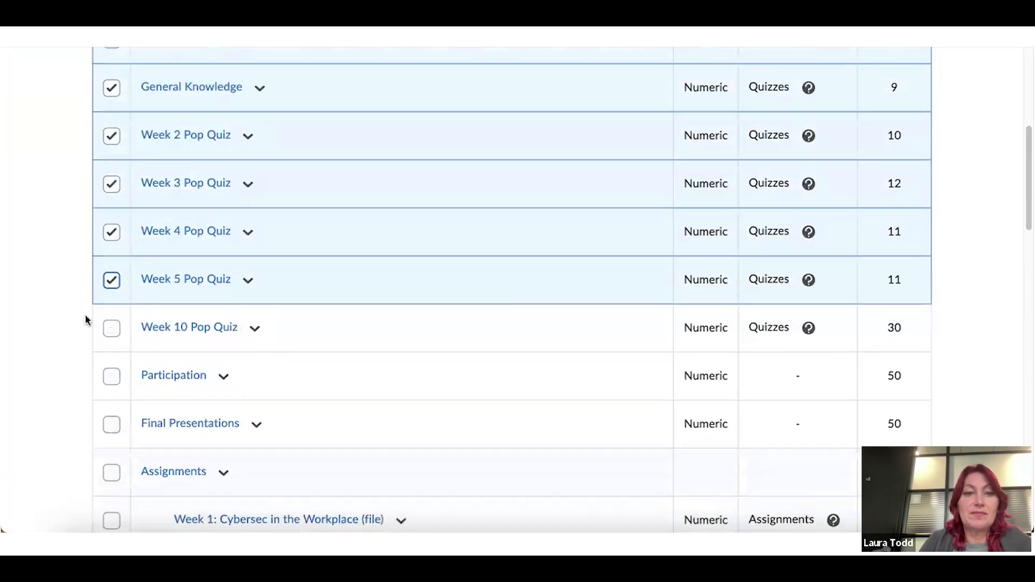
pyautogui.click(111, 328)
pyautogui.scroll(3, 342, 197)
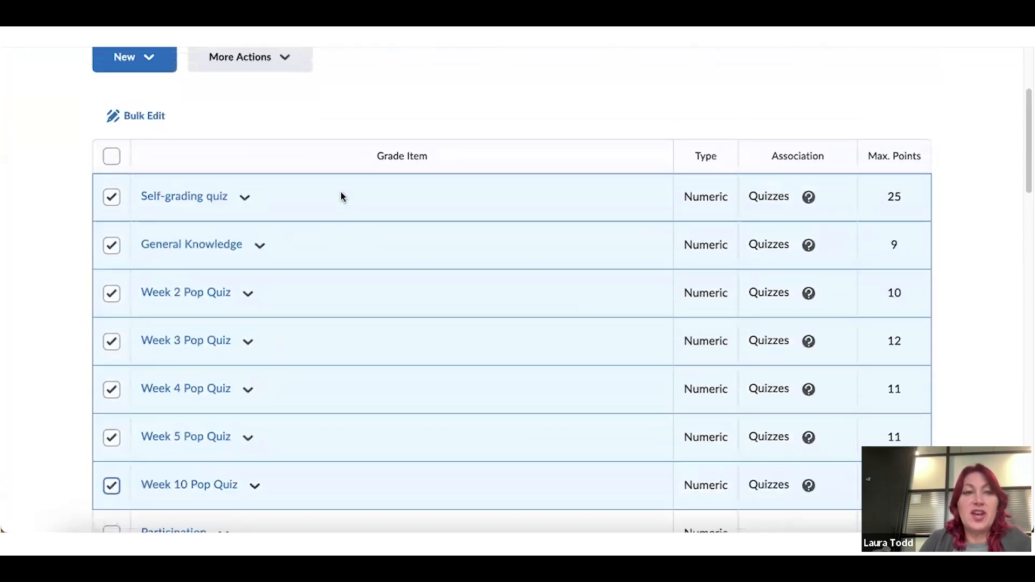
# Bulk edit all seven selected quizzes, setting each one's category to Quizzes
pyautogui.click(159, 119)
pyautogui.scroll(-4, 339, 350)
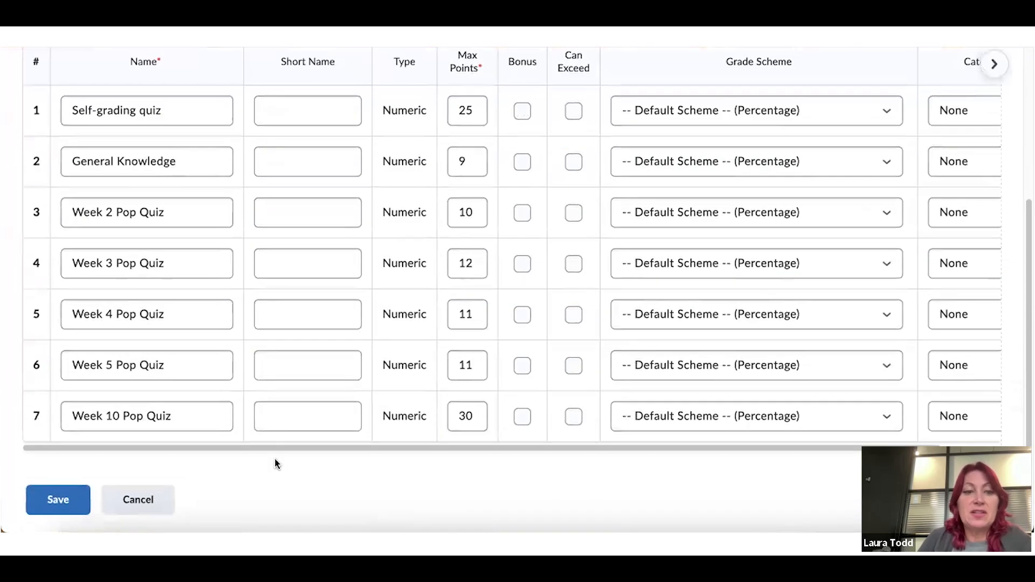
pyautogui.moveTo(275, 450); pyautogui.dragTo(600, 464)
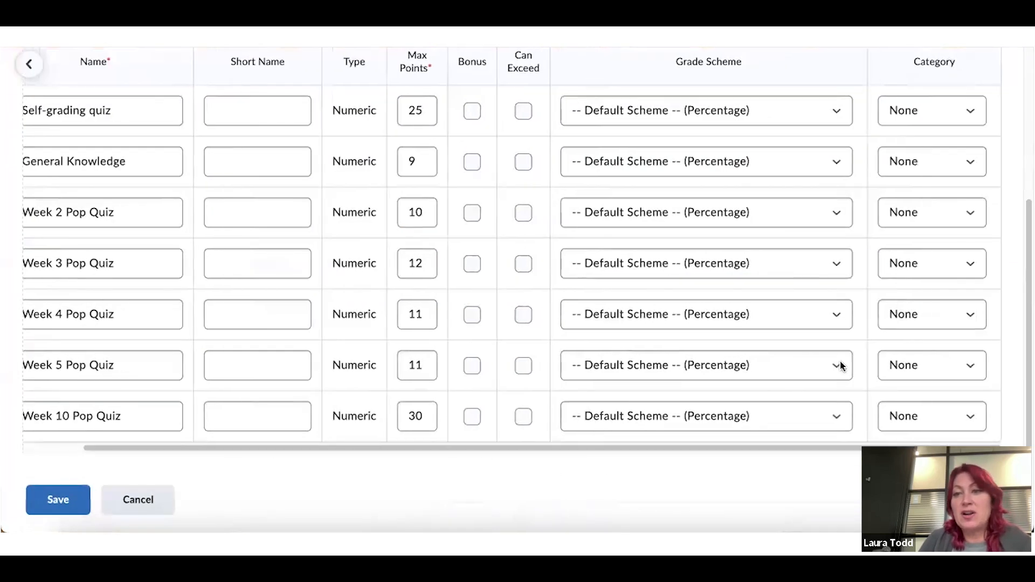
pyautogui.click(979, 420)
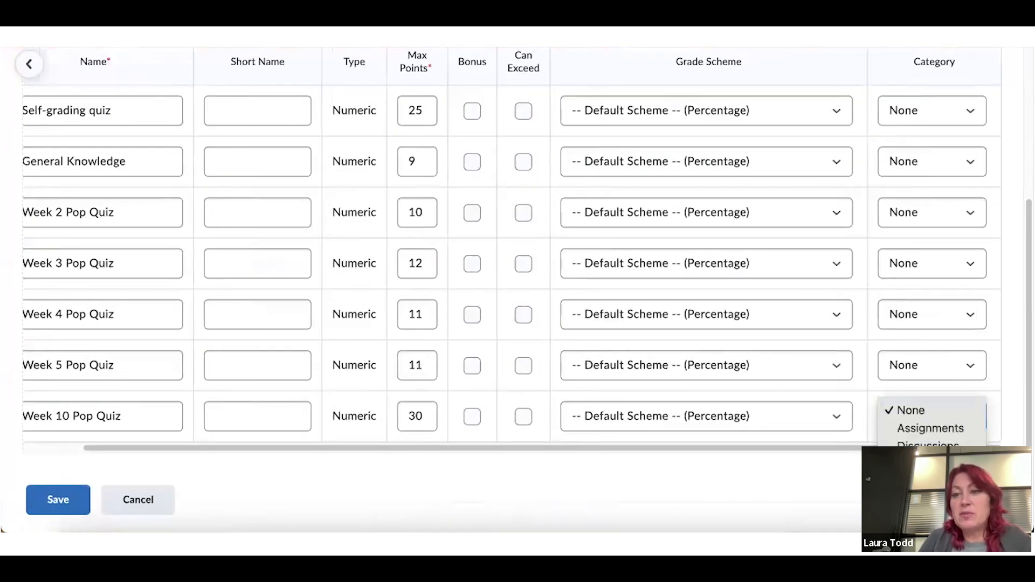
pyautogui.click(964, 447)
pyautogui.click(970, 366)
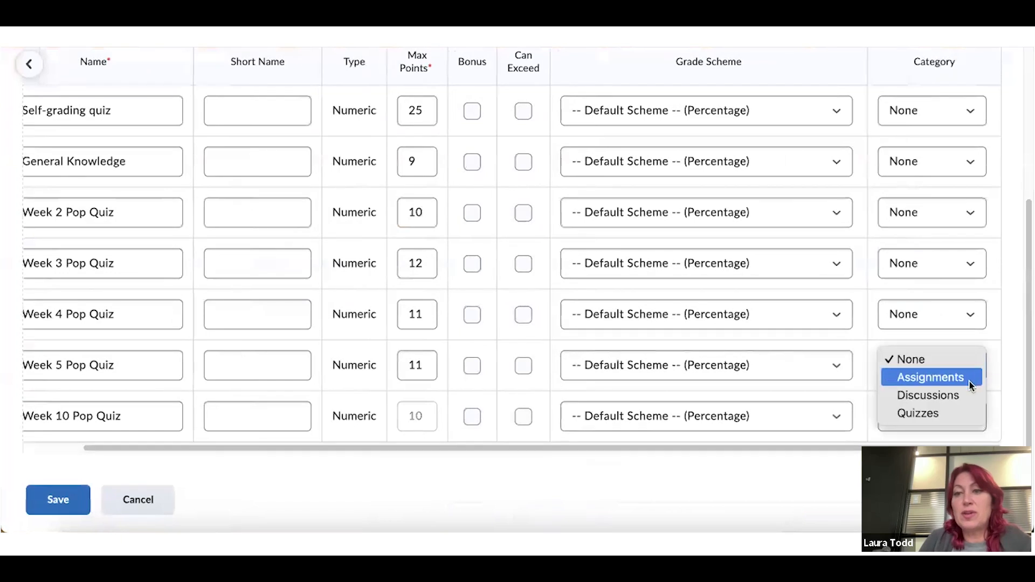
pyautogui.click(966, 412)
pyautogui.click(967, 315)
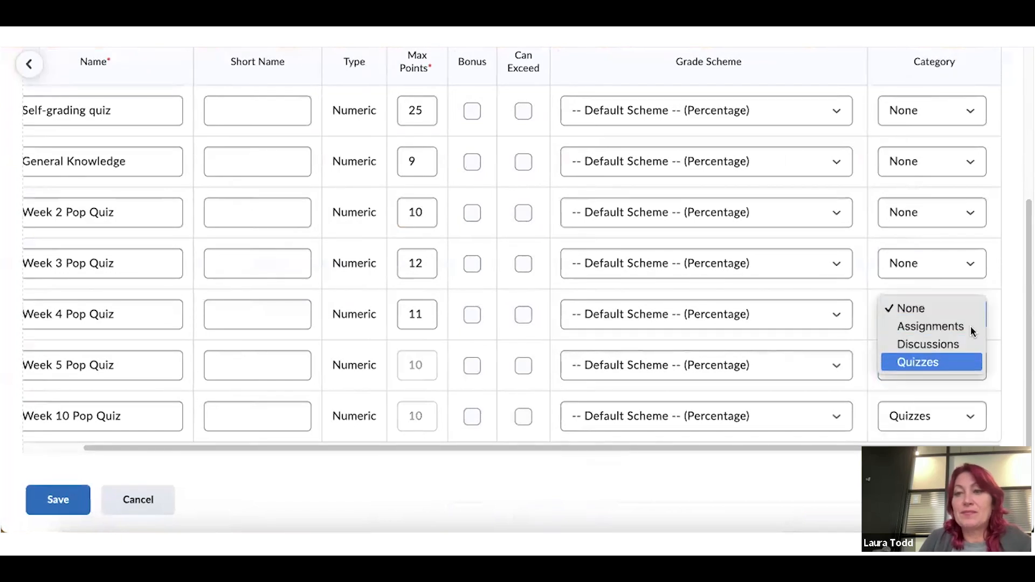
pyautogui.click(965, 360)
pyautogui.click(976, 267)
pyautogui.click(964, 312)
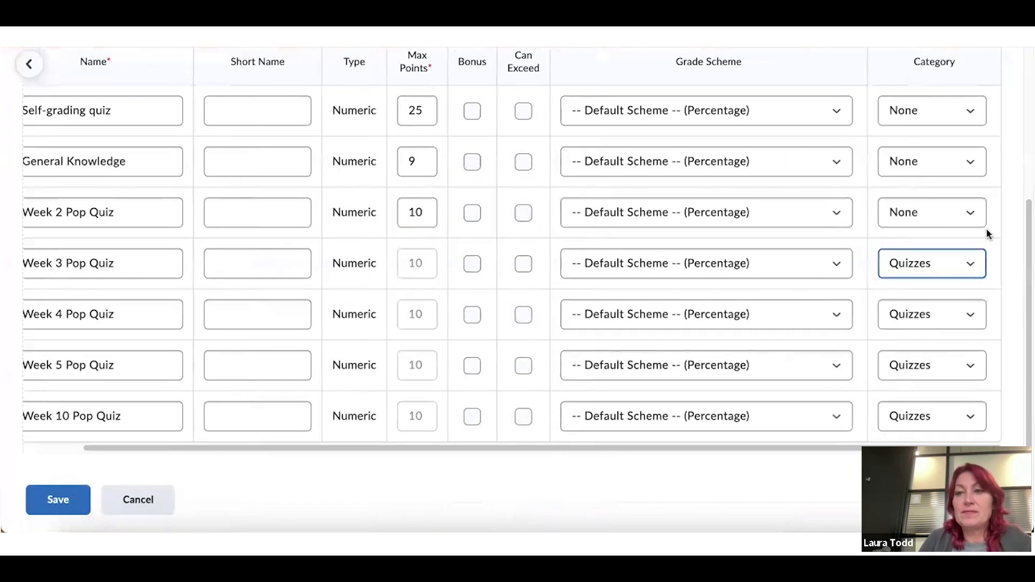
pyautogui.click(976, 213)
pyautogui.click(959, 261)
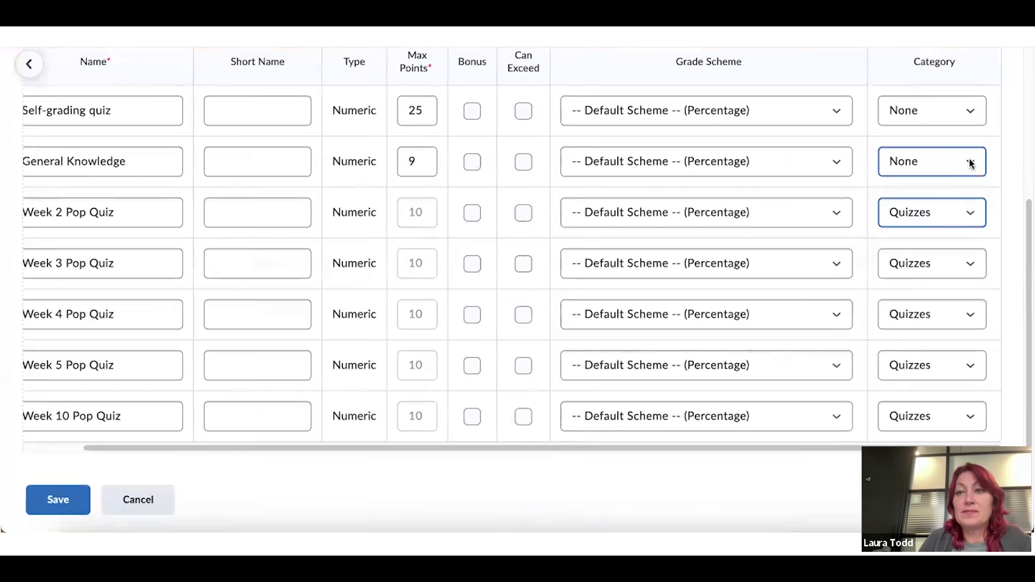
pyautogui.click(968, 163)
pyautogui.click(958, 210)
pyautogui.click(978, 110)
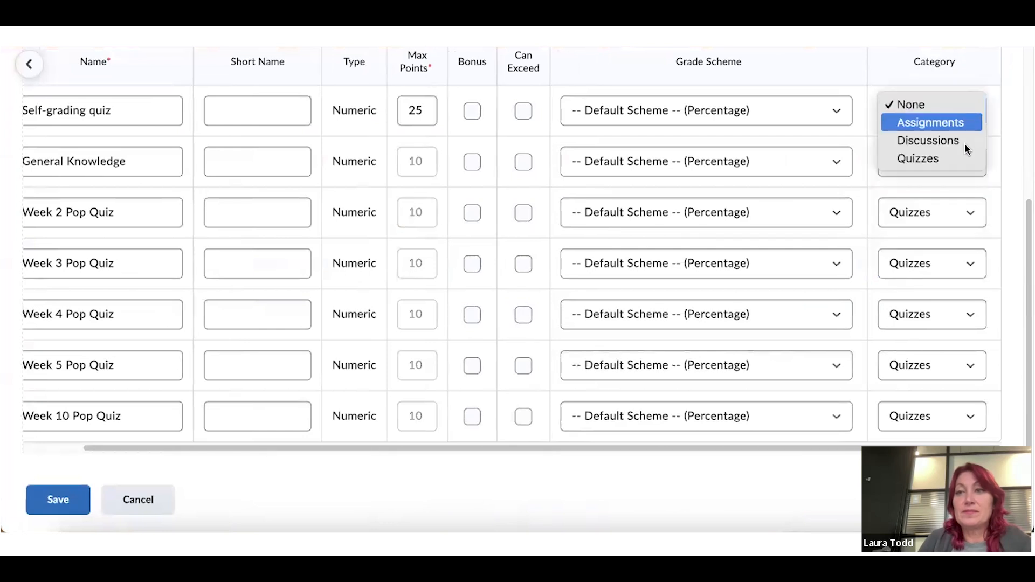
pyautogui.click(959, 159)
# Save the bulk category changes and confirm with Yes
pyautogui.scroll(3, 958, 162)
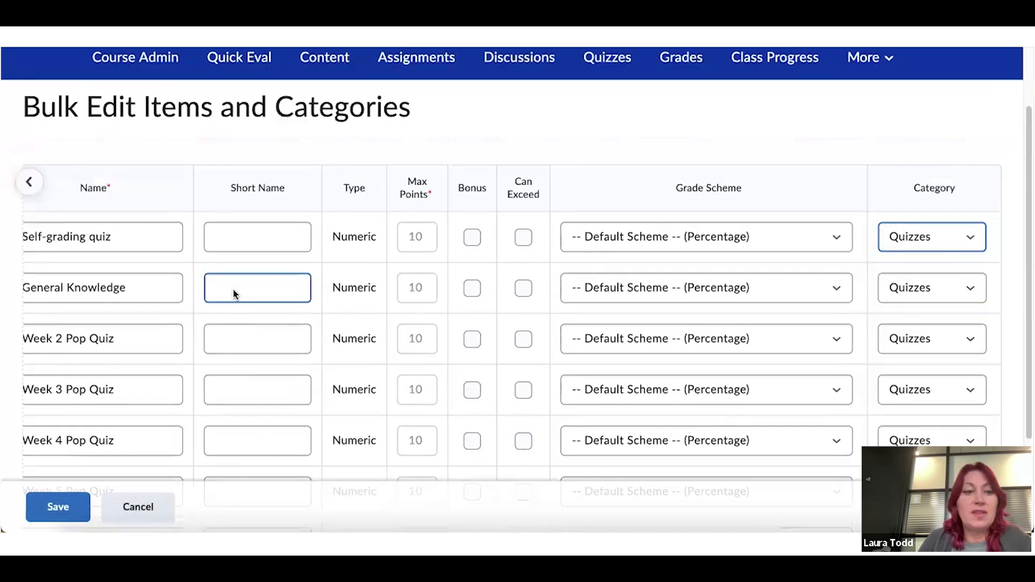
pyautogui.click(51, 500)
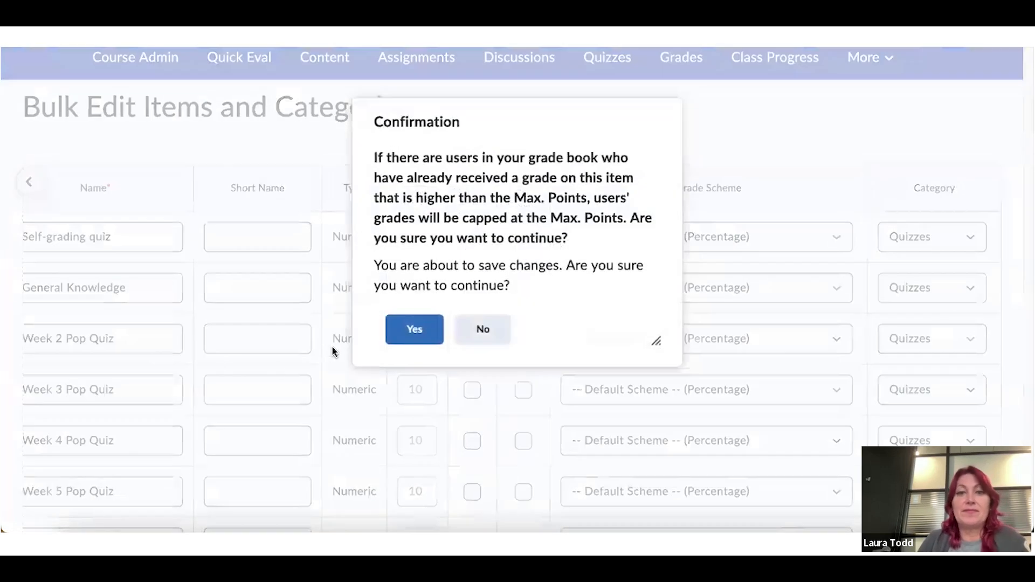
pyautogui.click(407, 338)
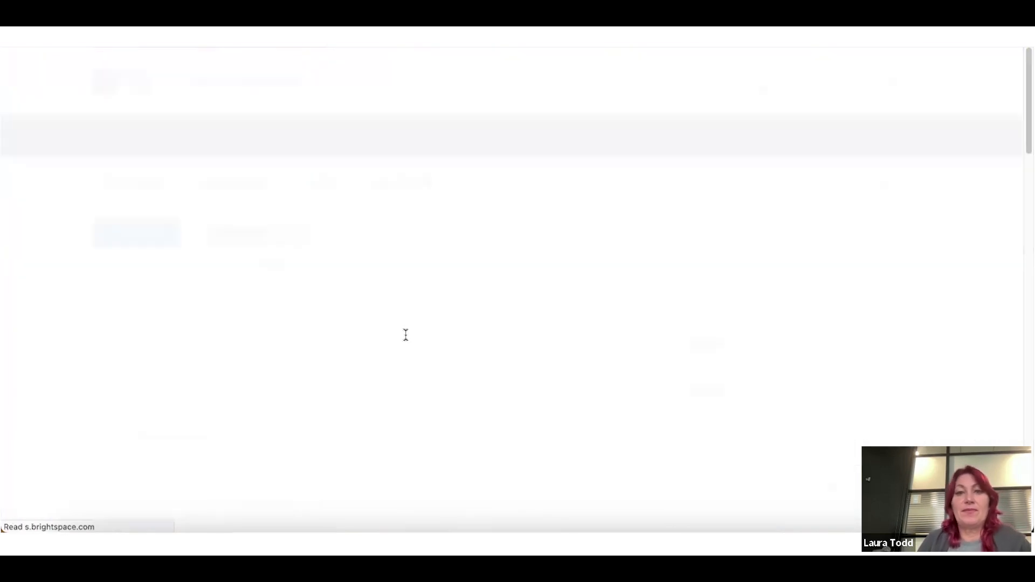
pyautogui.scroll(-5, 407, 331)
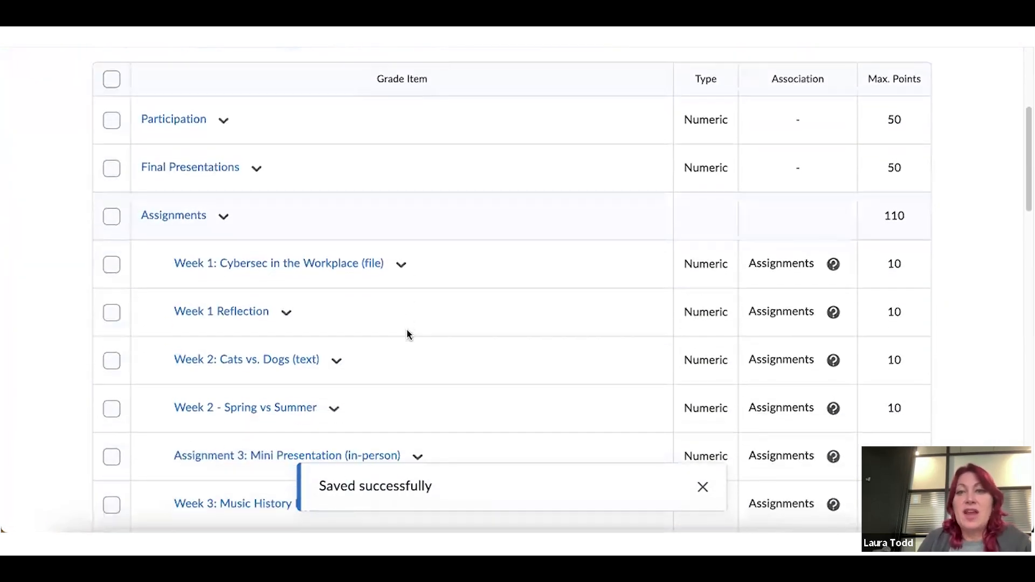
pyautogui.scroll(-1, 408, 334)
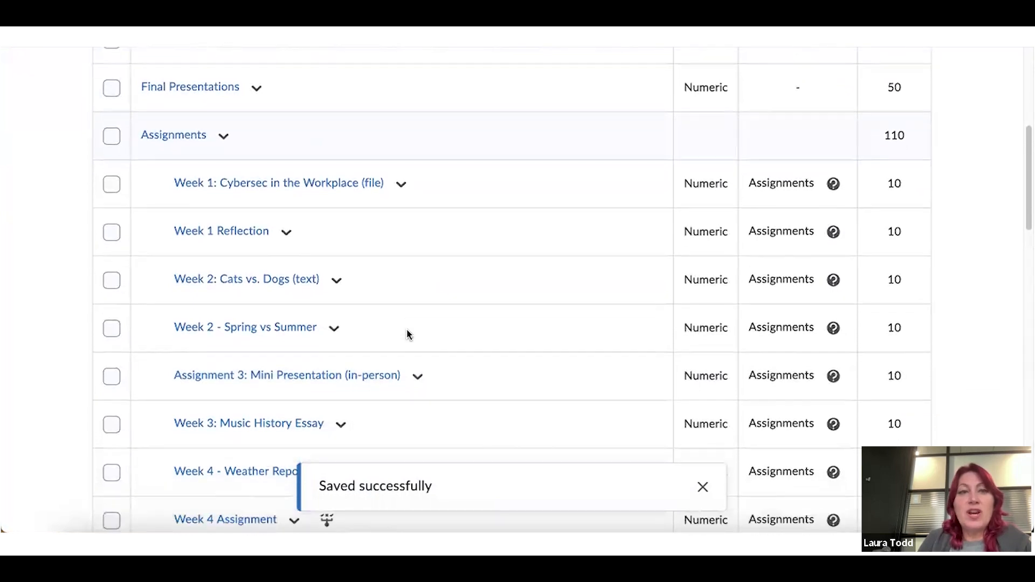
pyautogui.scroll(-5, 228, 186)
pyautogui.scroll(-8, 230, 185)
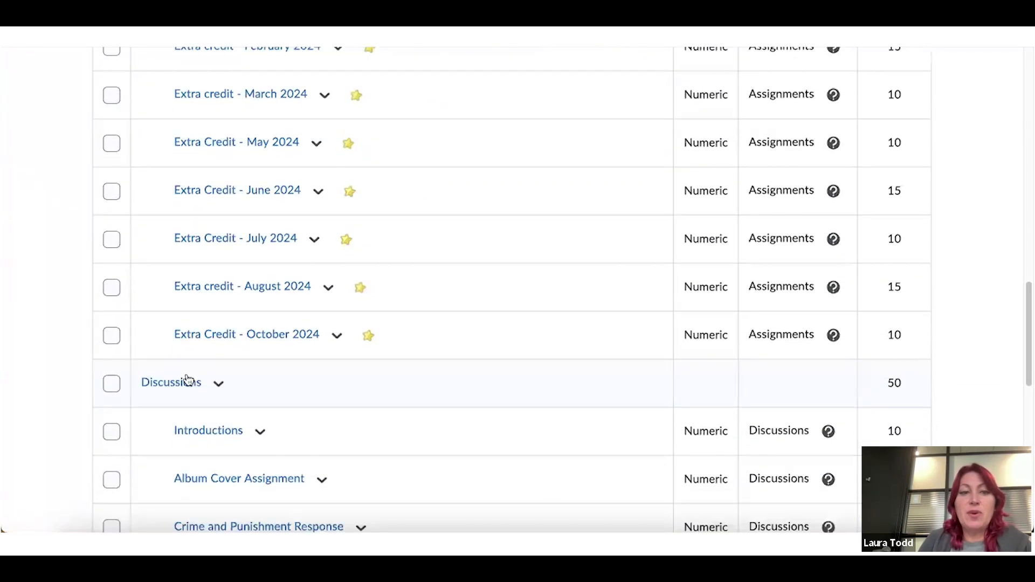
pyautogui.scroll(-5, 186, 383)
pyautogui.scroll(-7, 221, 355)
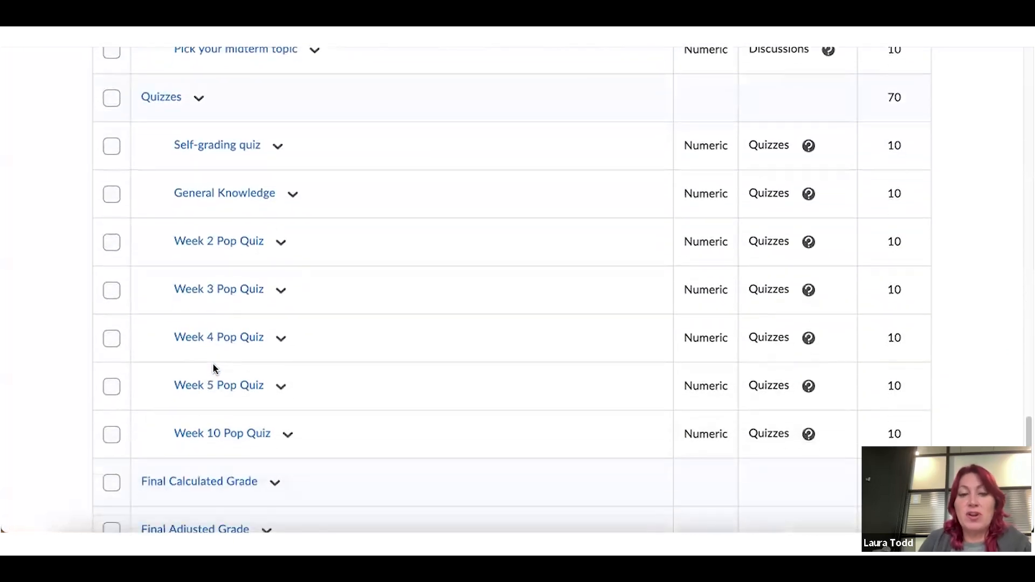
pyautogui.scroll(-1, 213, 367)
pyautogui.scroll(5, 214, 367)
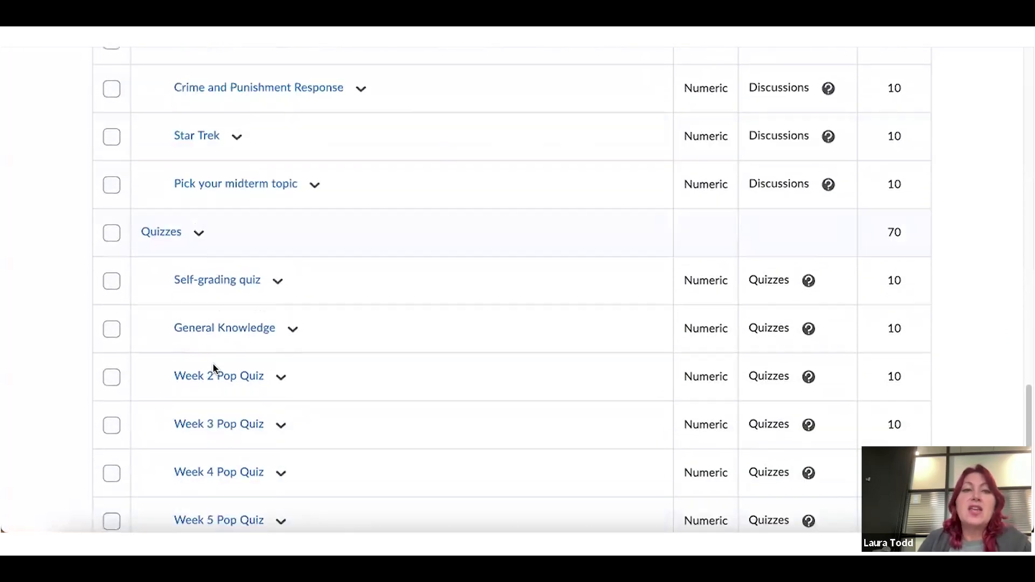
pyautogui.scroll(15, 212, 363)
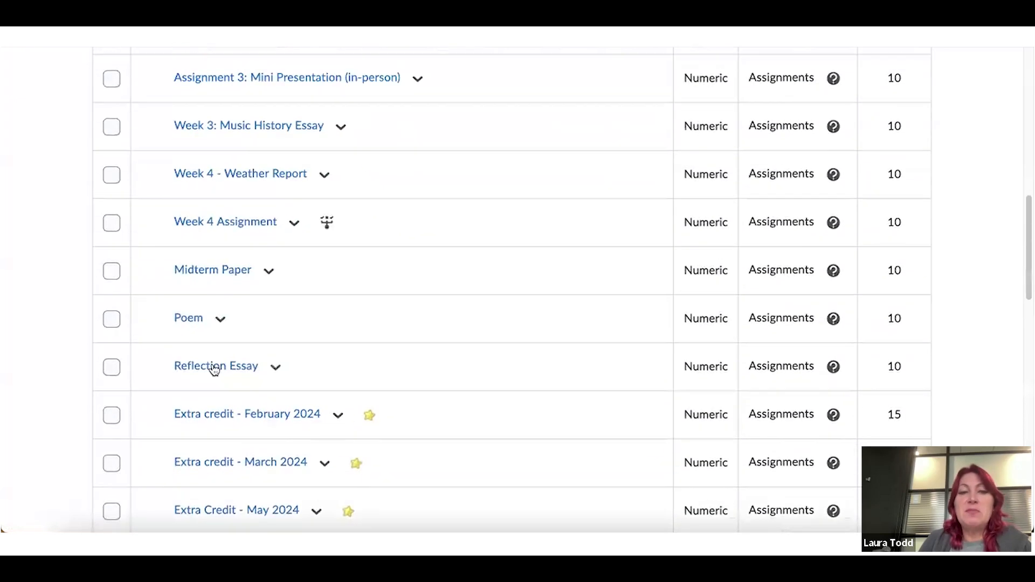
pyautogui.scroll(6, 213, 368)
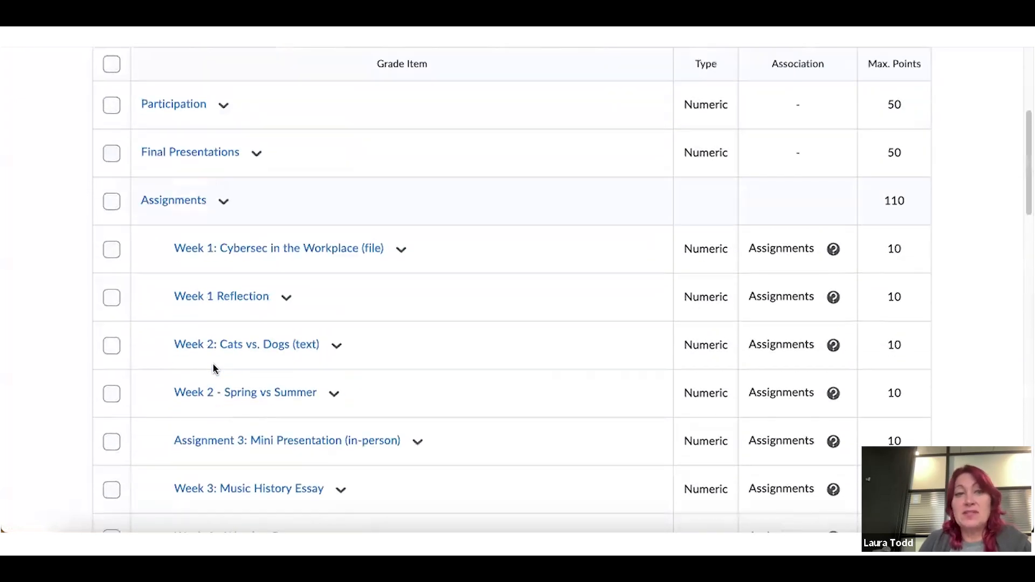
pyautogui.scroll(1, 212, 364)
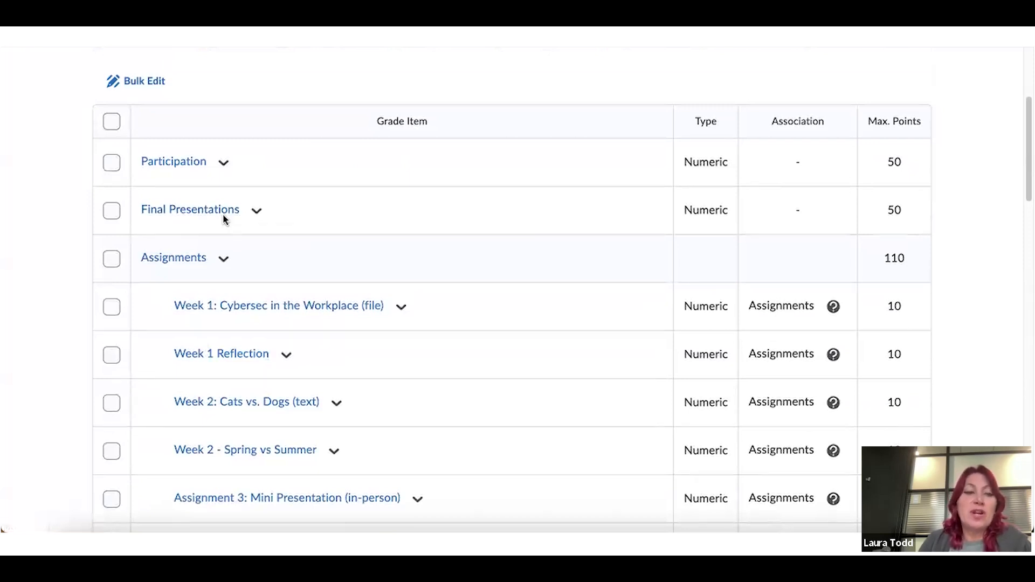
pyautogui.scroll(3, 223, 216)
pyautogui.scroll(1, 223, 216)
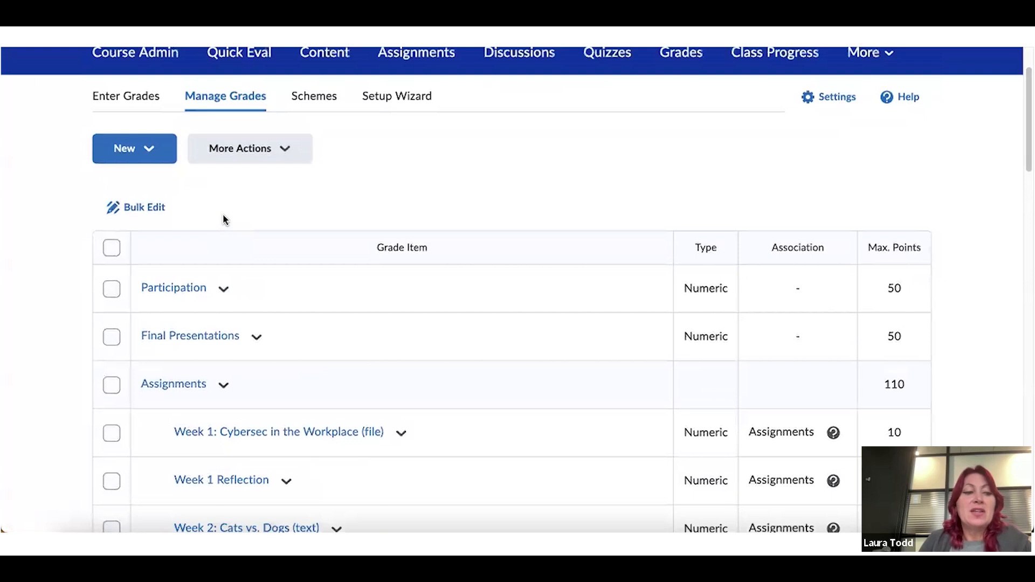
pyautogui.scroll(1, 224, 219)
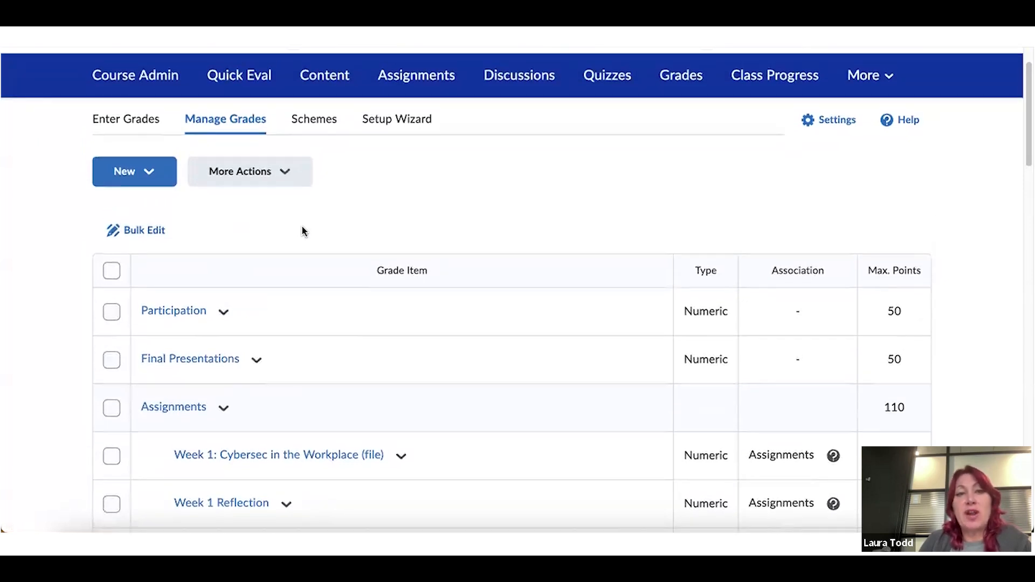
# Open the gradebook Settings at the Personal Display Options page
pyautogui.click(388, 118)
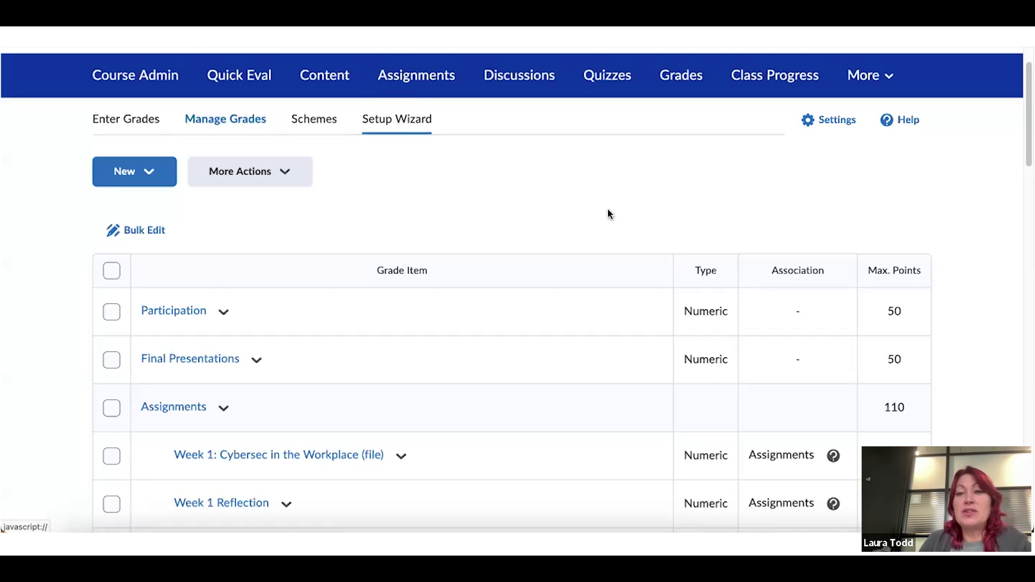
pyautogui.click(844, 118)
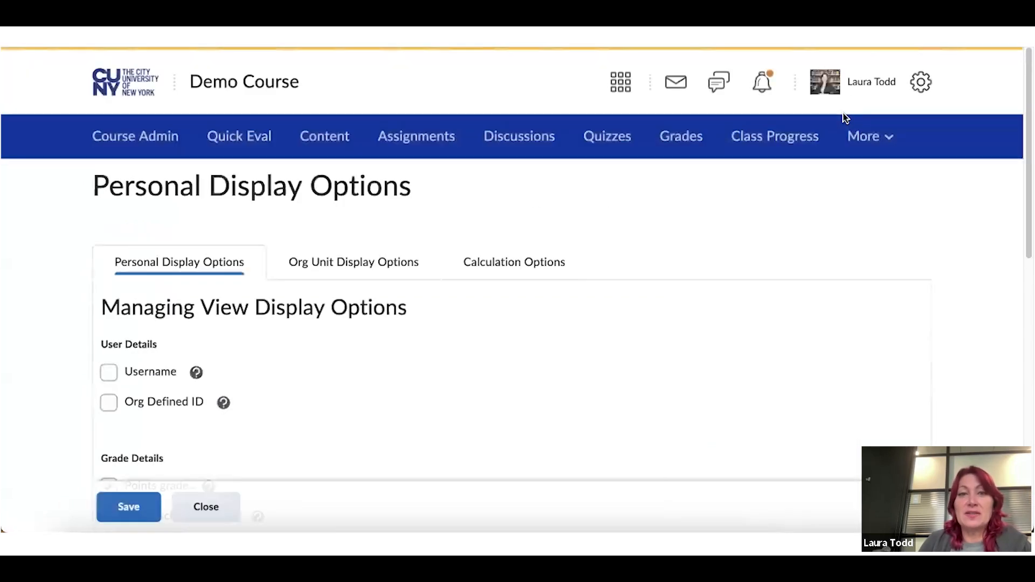
# Review the Grading System choices under Calculation Options, where Points is currently selected
pyautogui.scroll(-1, 575, 234)
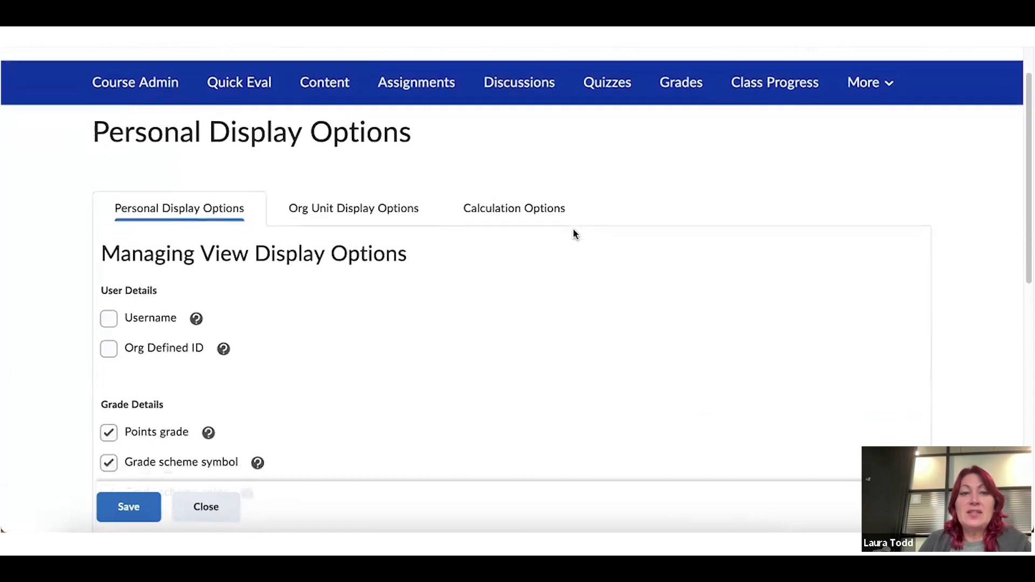
pyautogui.click(528, 205)
pyautogui.scroll(-2, 526, 203)
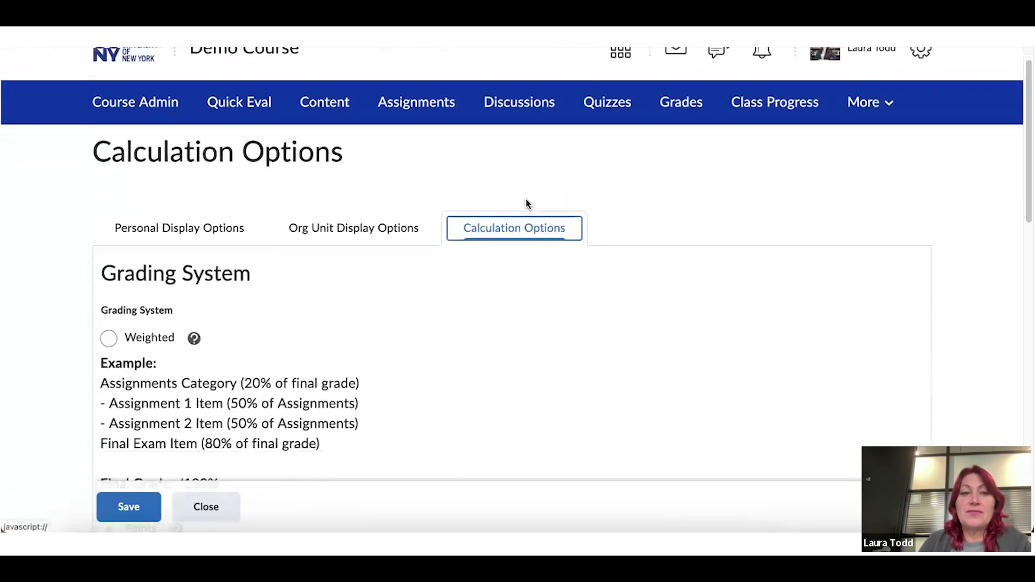
pyautogui.scroll(-2, 430, 196)
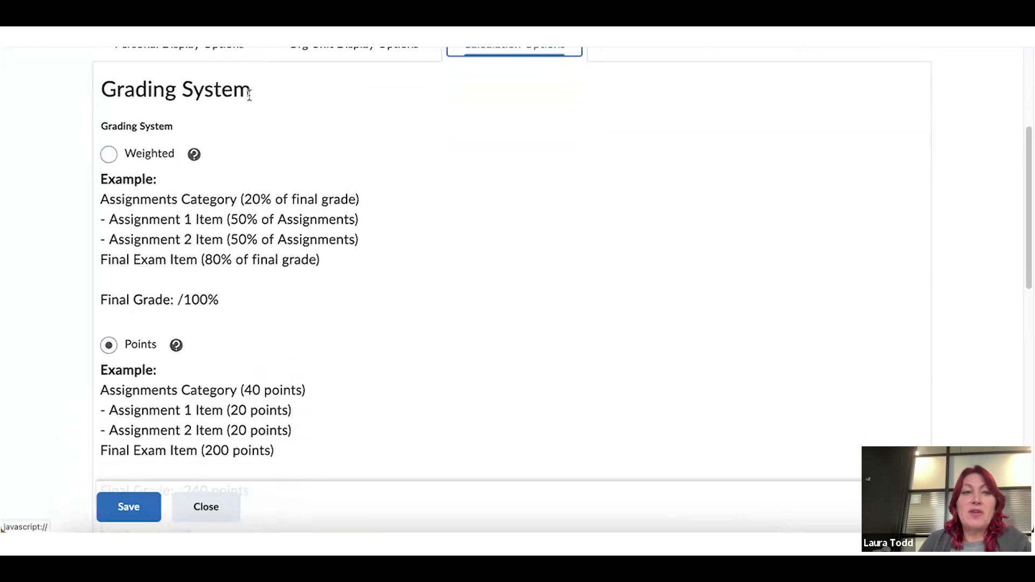
pyautogui.scroll(-1, 166, 269)
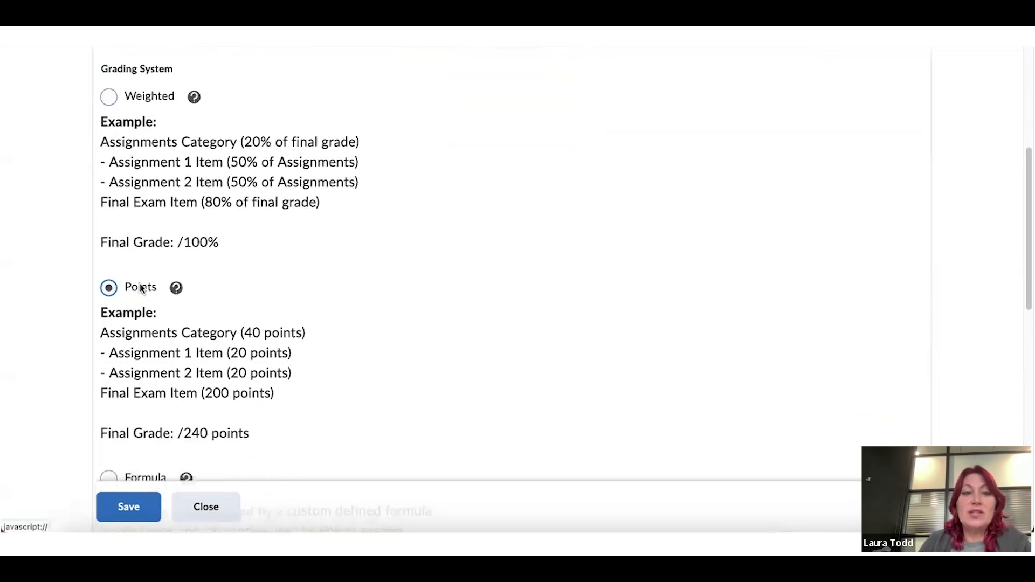
pyautogui.scroll(-3, 141, 288)
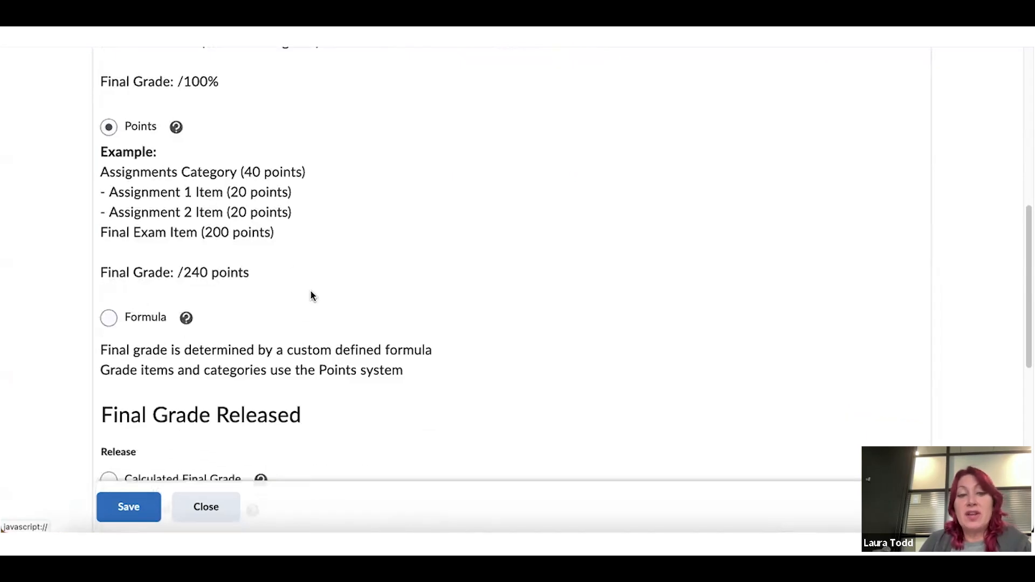
pyautogui.scroll(2, 315, 294)
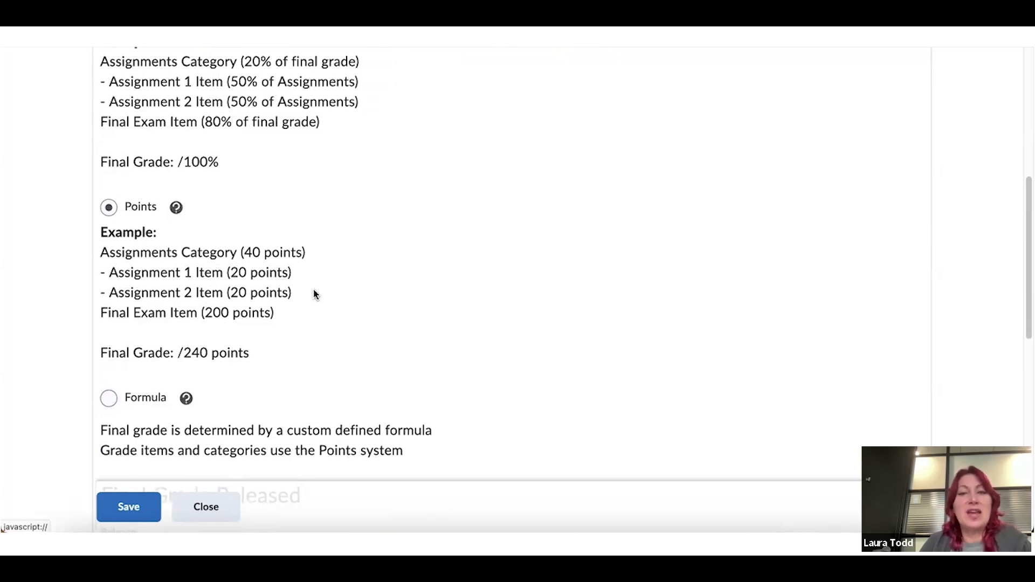
pyautogui.scroll(2, 315, 294)
pyautogui.scroll(2, 316, 293)
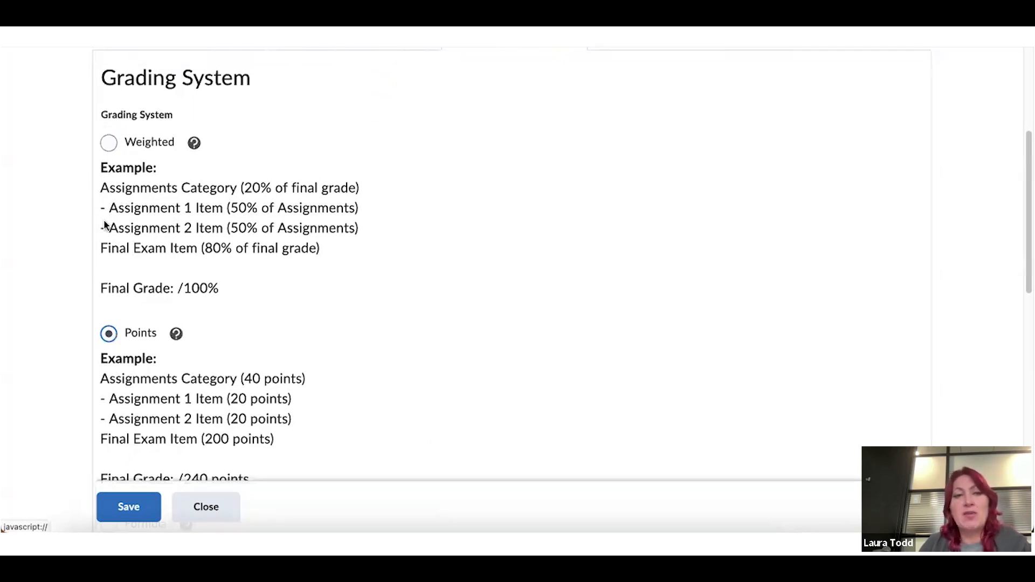
# Set the grading system to Weighted, save, and confirm both prompts
pyautogui.click(108, 144)
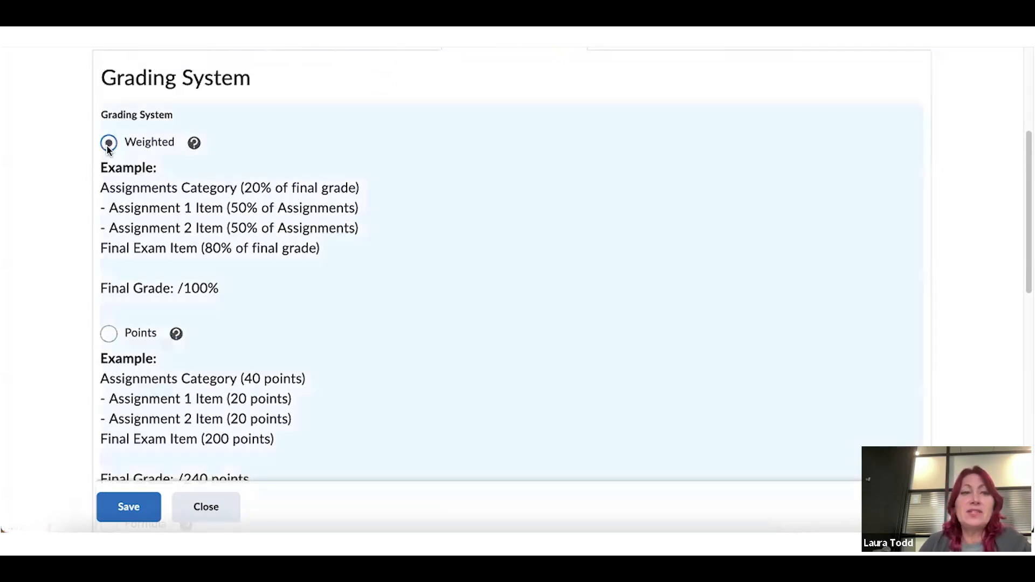
pyautogui.click(131, 505)
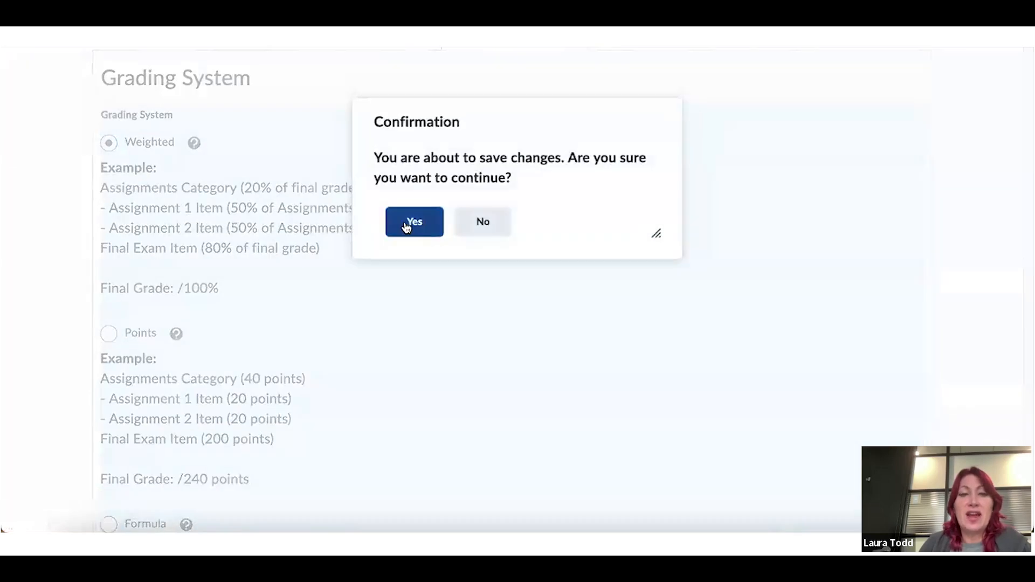
pyautogui.click(407, 226)
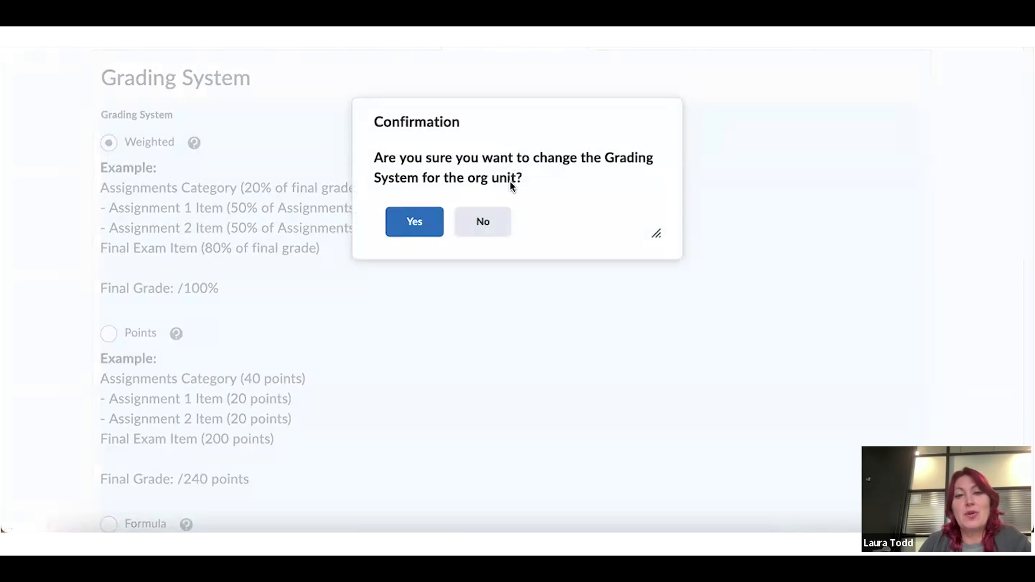
pyautogui.click(415, 221)
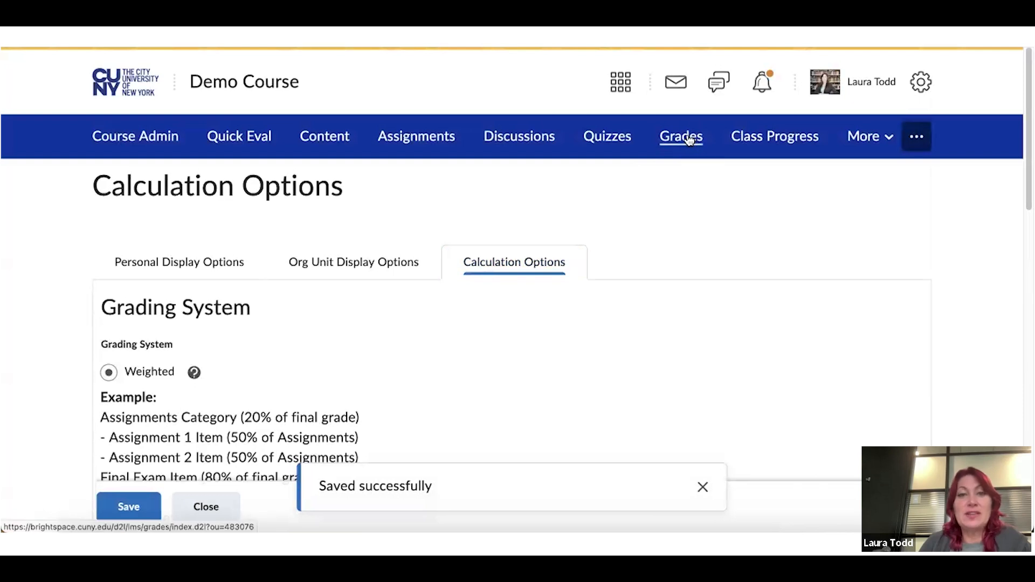
pyautogui.click(688, 140)
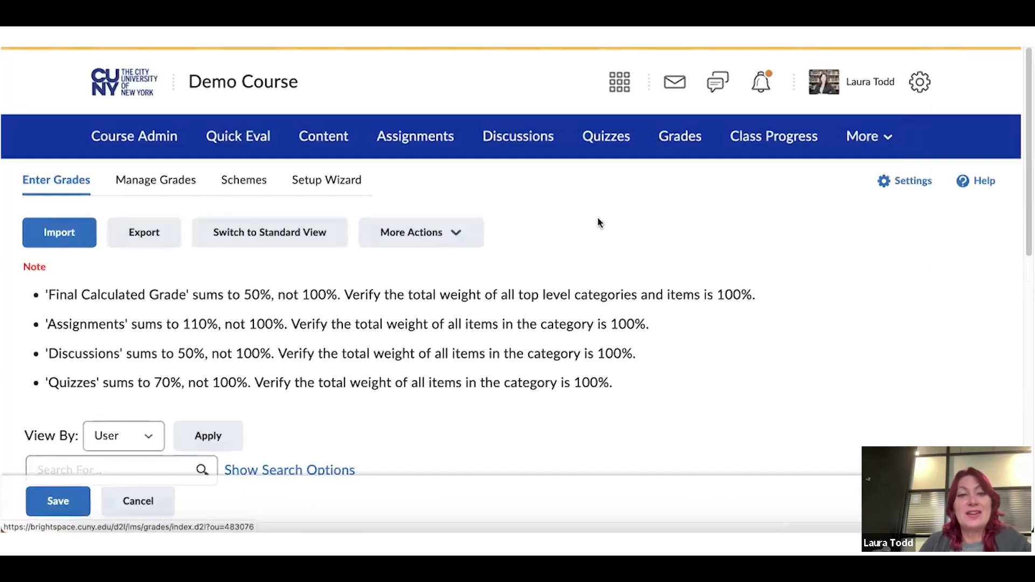
# Open Manage Grades, showing weight warnings: Assignments 110%, Discussions 50%, Quizzes 70%
pyautogui.click(155, 185)
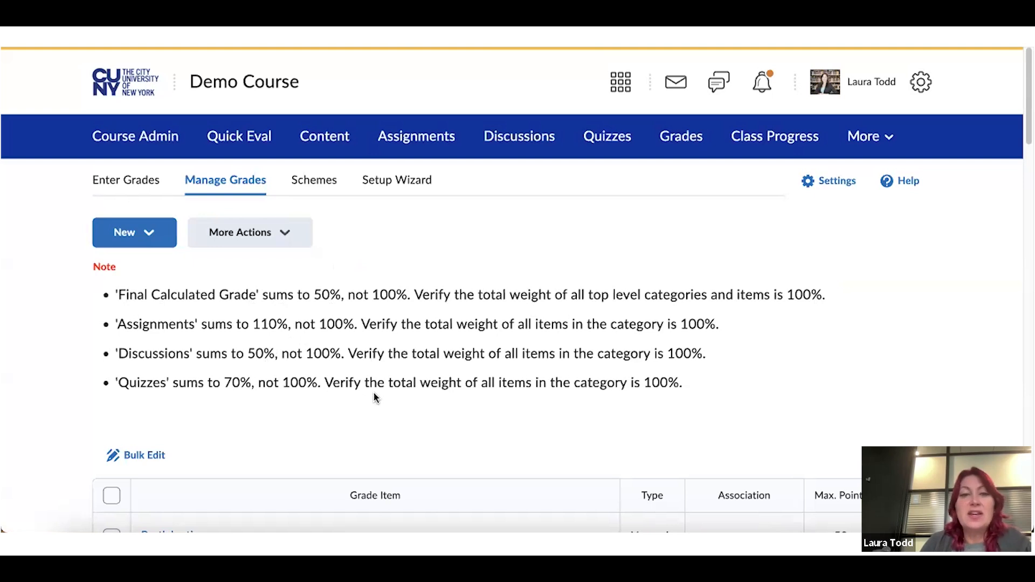
pyautogui.scroll(-2, 374, 393)
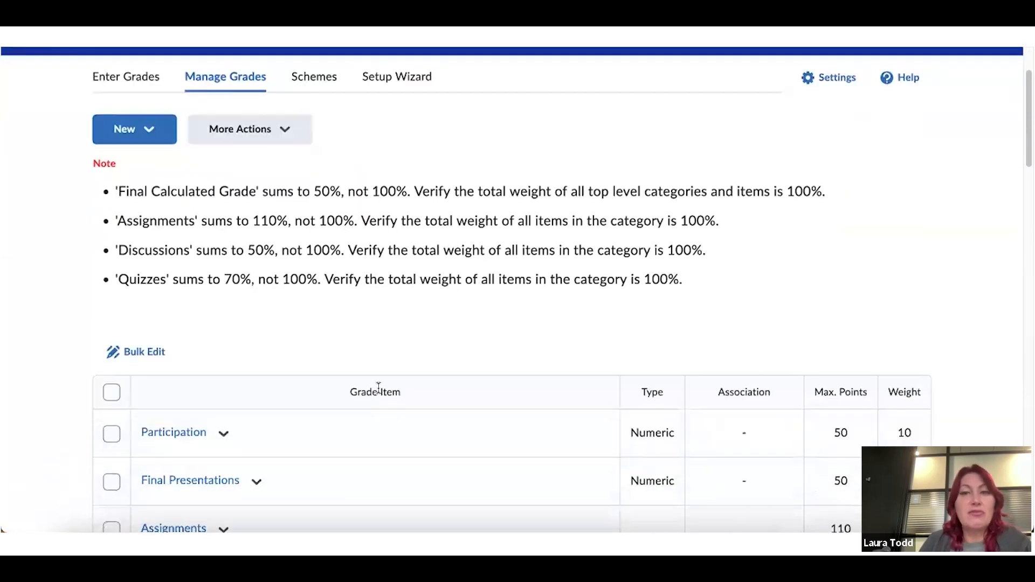
pyautogui.scroll(-2, 379, 389)
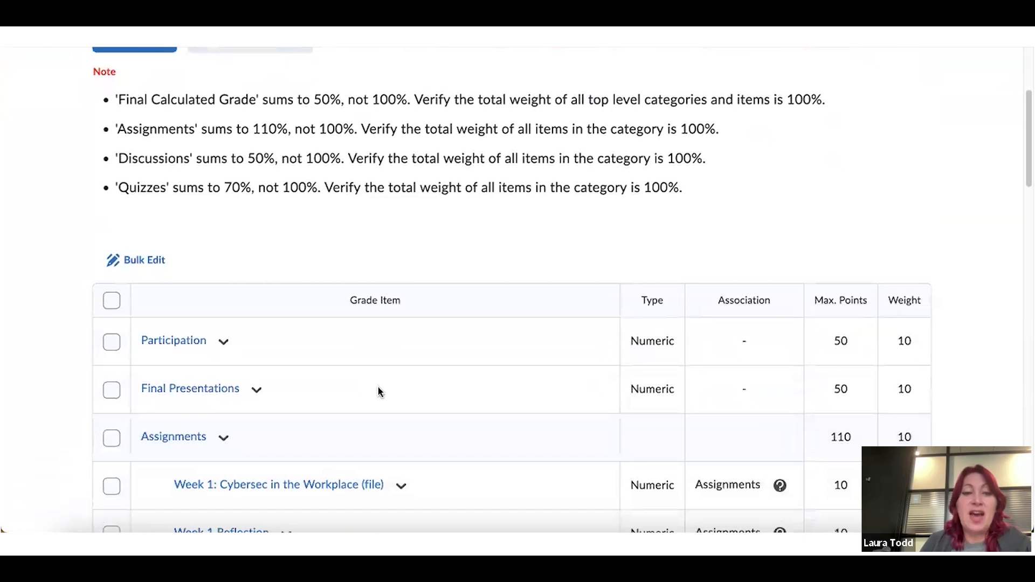
pyautogui.scroll(-1, 378, 392)
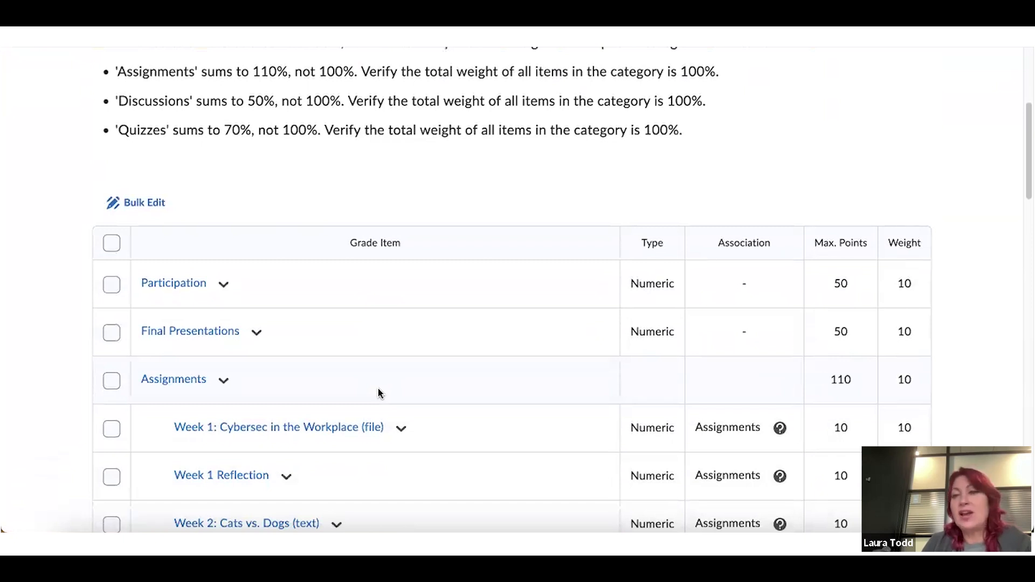
pyautogui.scroll(-1, 378, 392)
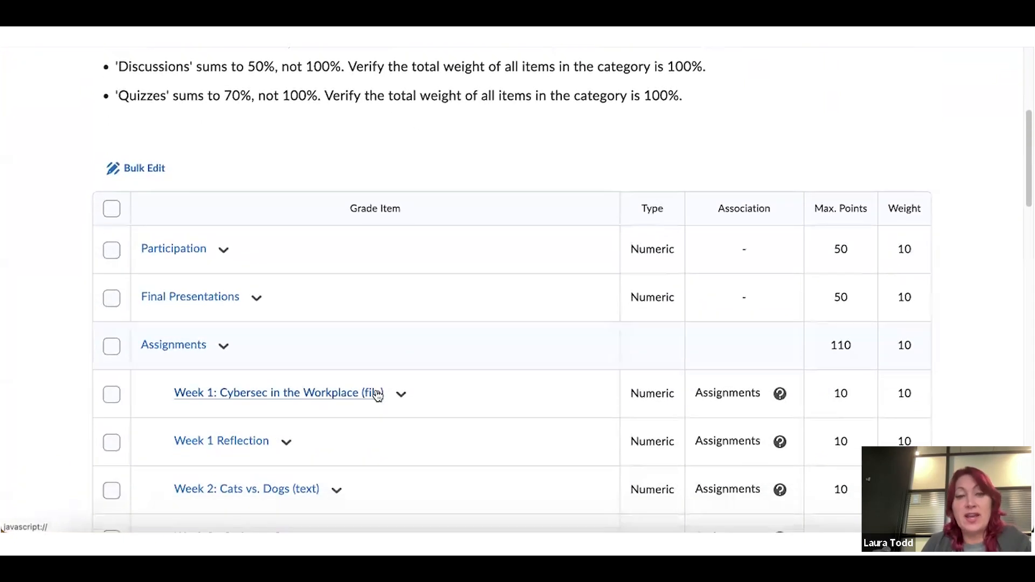
pyautogui.scroll(-4, 379, 394)
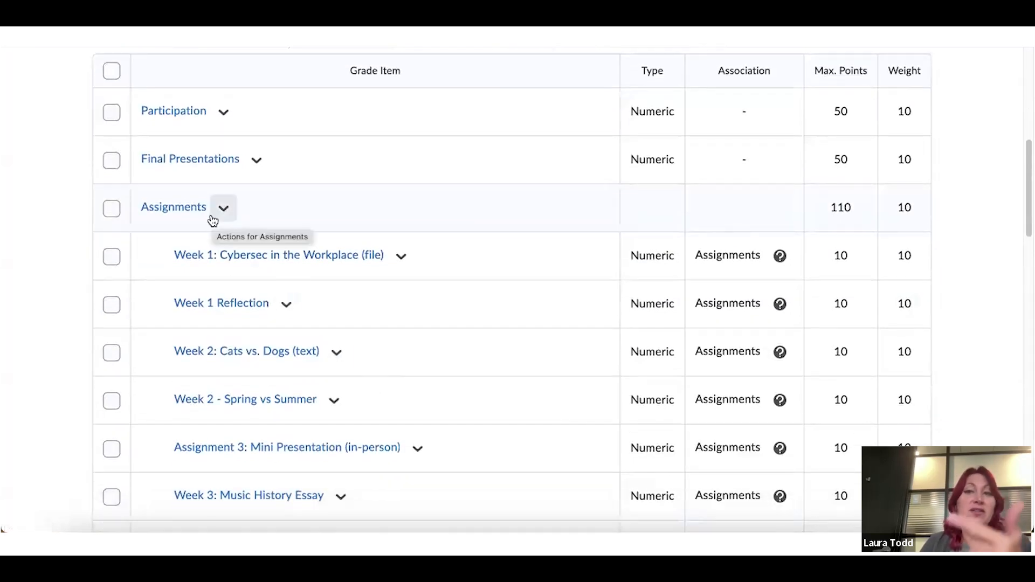
pyautogui.scroll(-9, 212, 221)
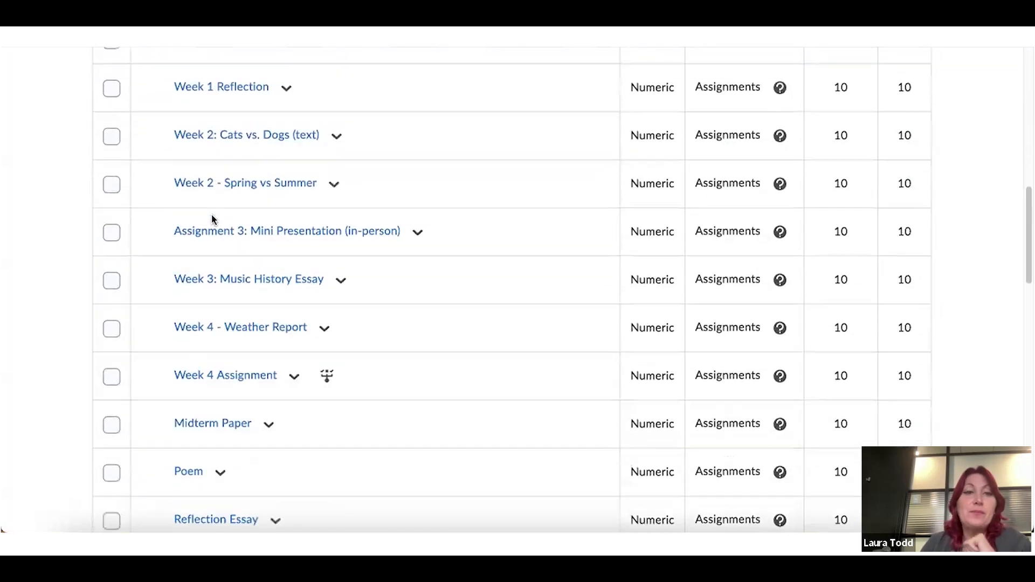
pyautogui.scroll(-17, 220, 211)
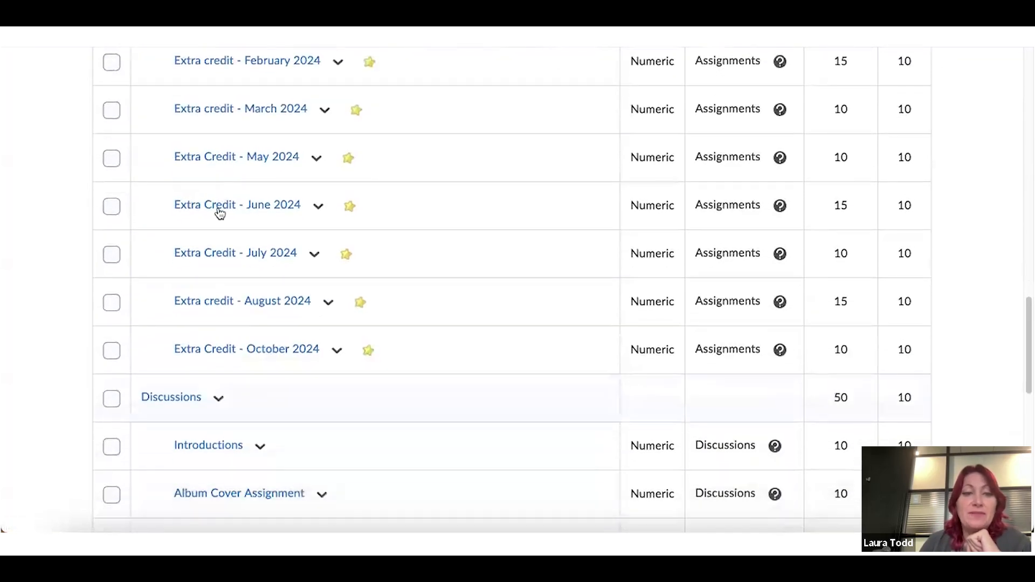
pyautogui.scroll(-8, 219, 211)
pyautogui.scroll(10, 219, 210)
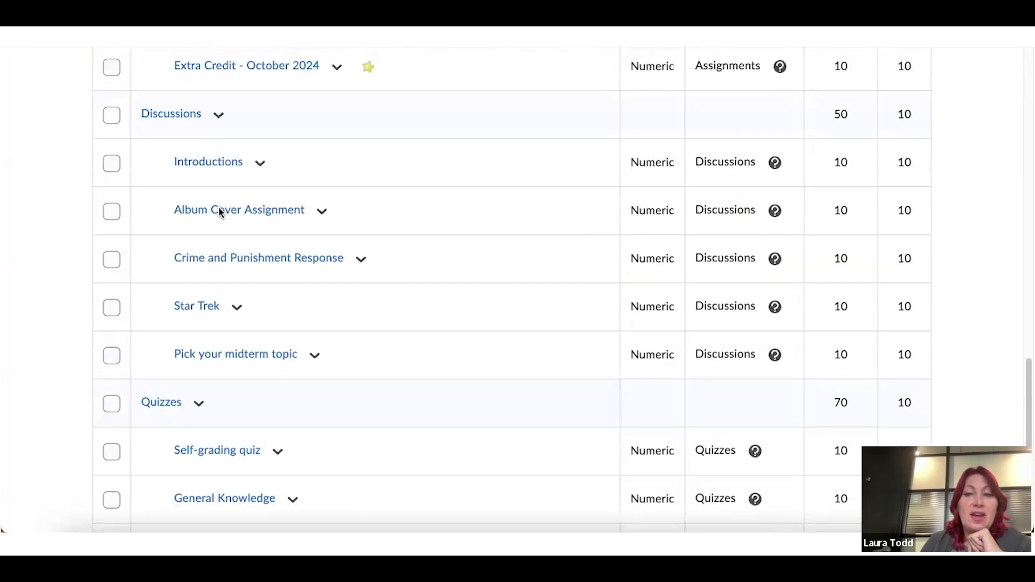
pyautogui.scroll(20, 219, 211)
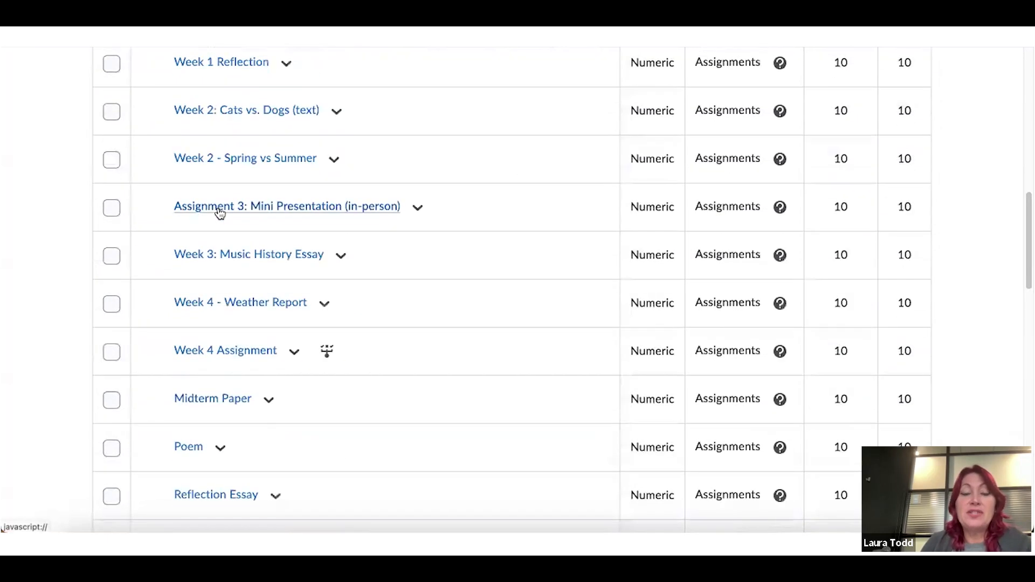
pyautogui.scroll(4, 220, 211)
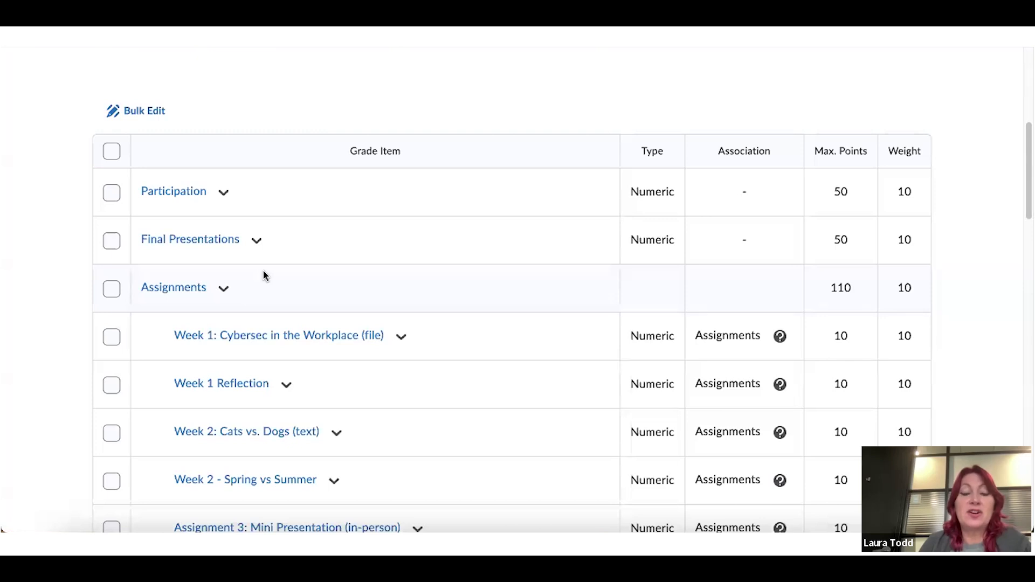
pyautogui.scroll(5, 264, 276)
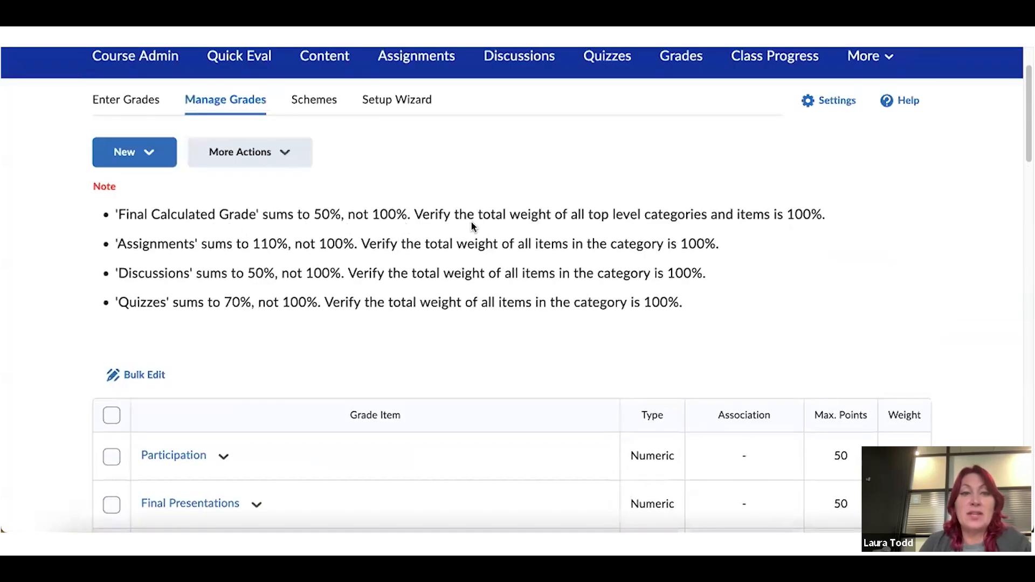
pyautogui.scroll(-5, 471, 222)
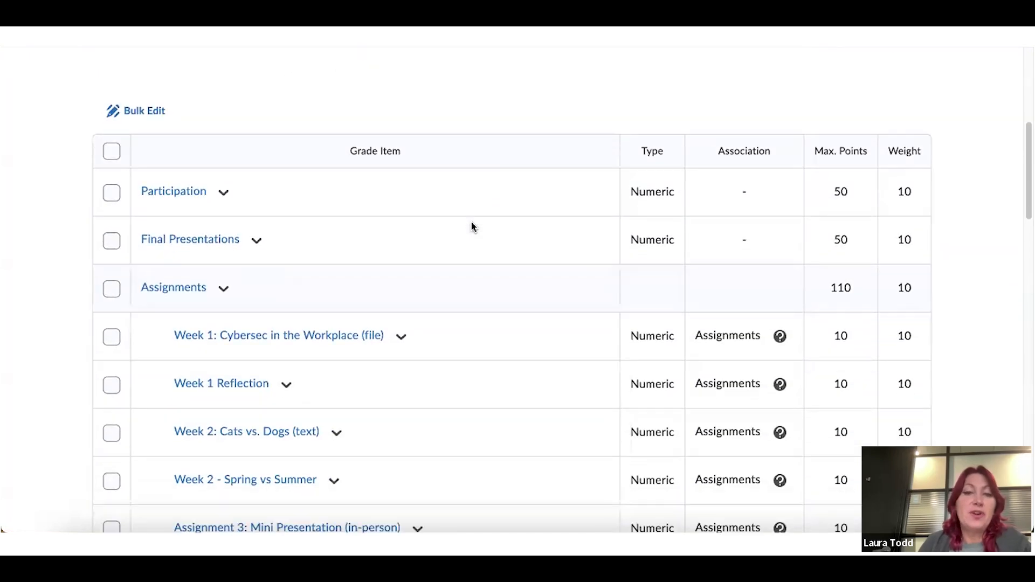
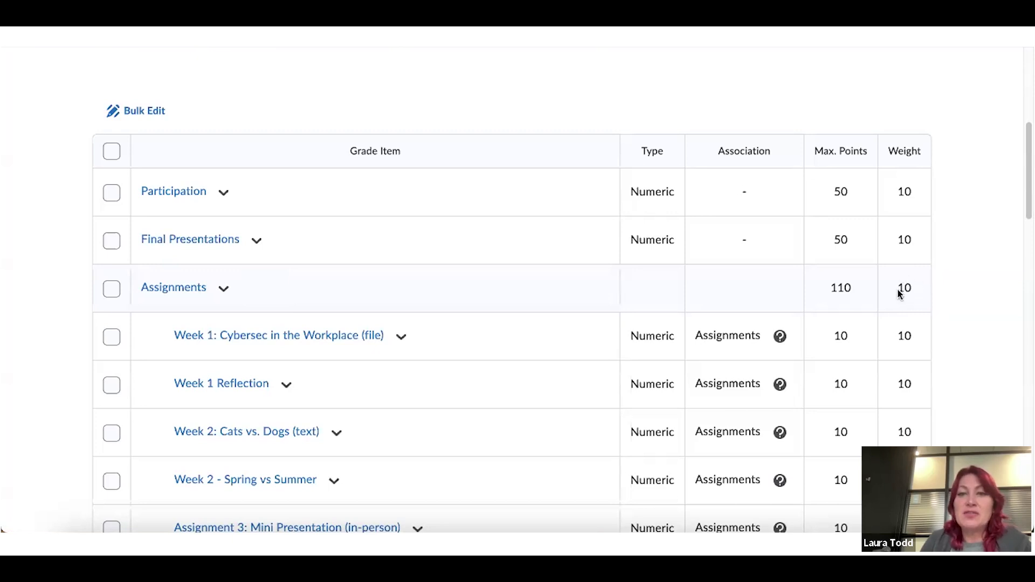
# Scroll through the grade items table to review the weight warnings and find the Assignments category
pyautogui.scroll(-10, 899, 294)
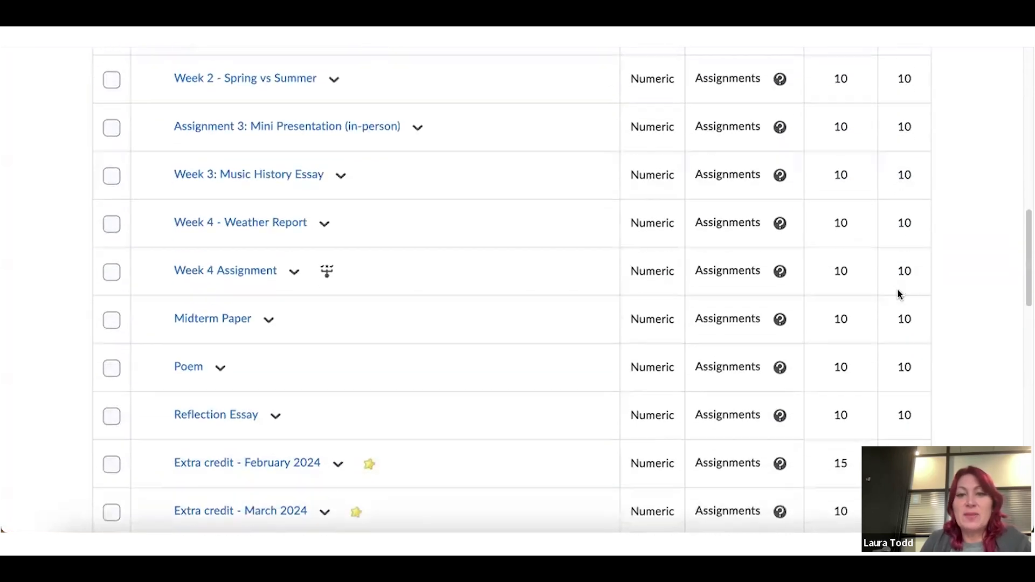
pyautogui.scroll(-3, 899, 293)
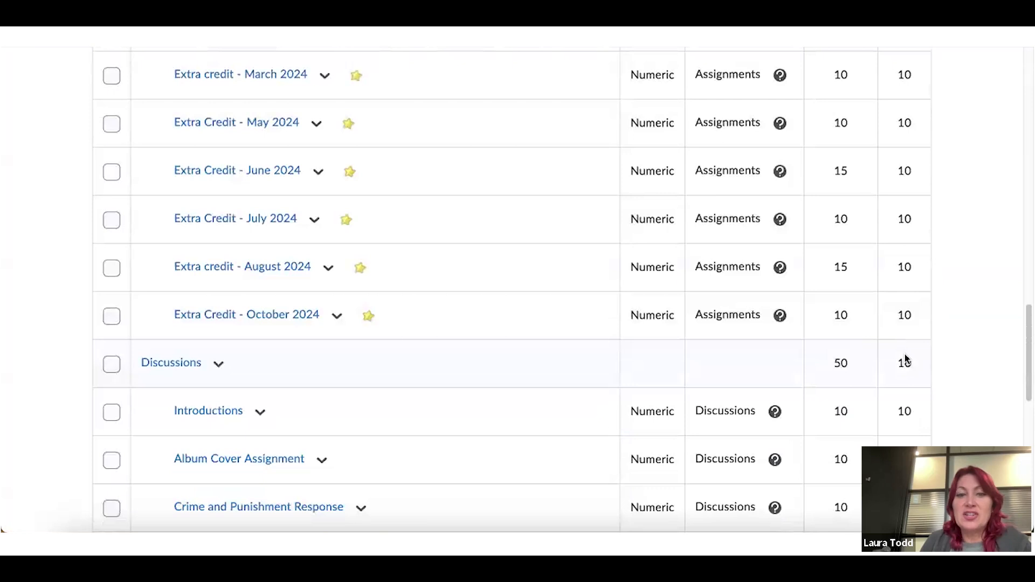
pyautogui.scroll(-4, 906, 358)
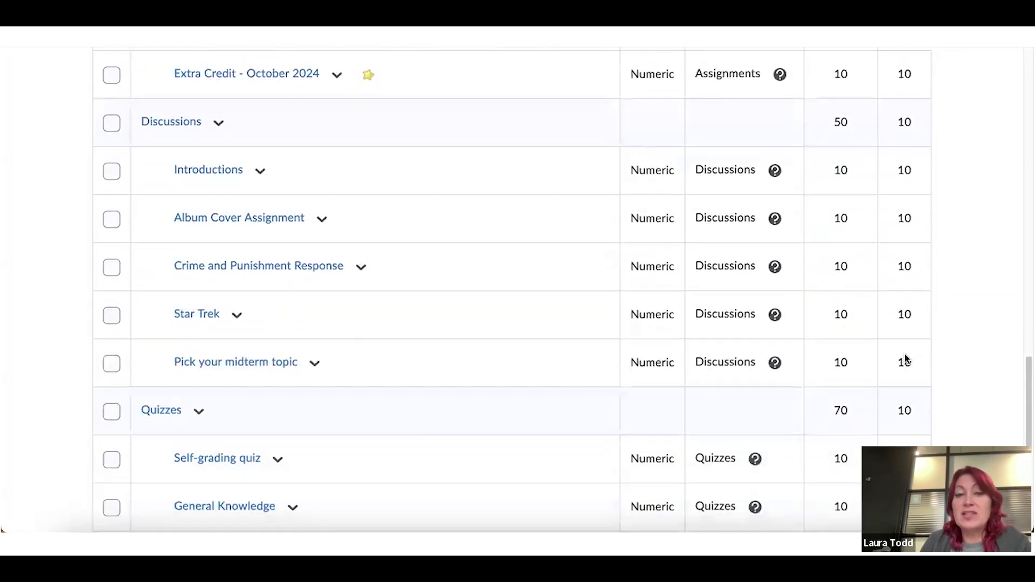
pyautogui.scroll(-1, 905, 358)
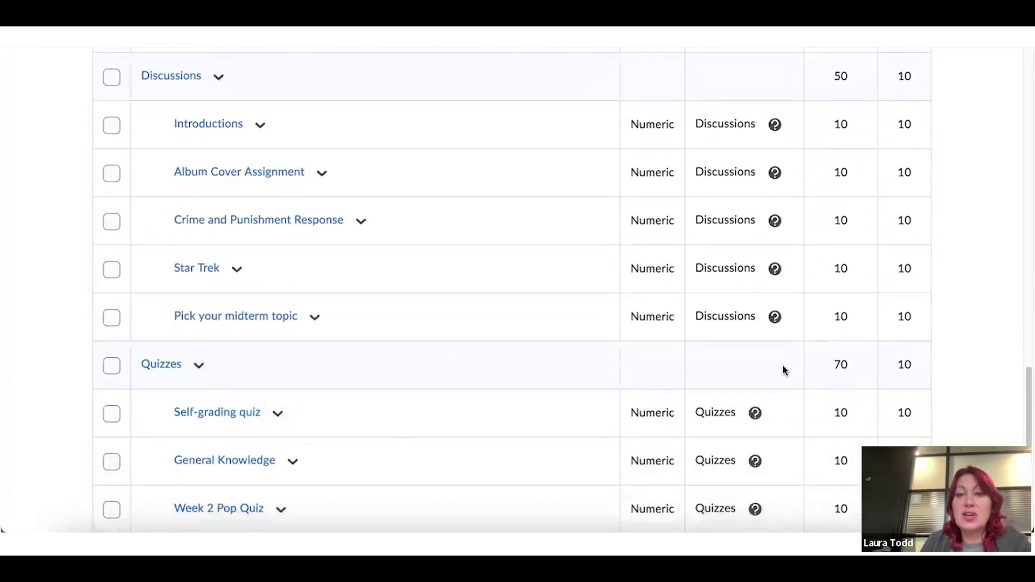
pyautogui.scroll(5, 907, 367)
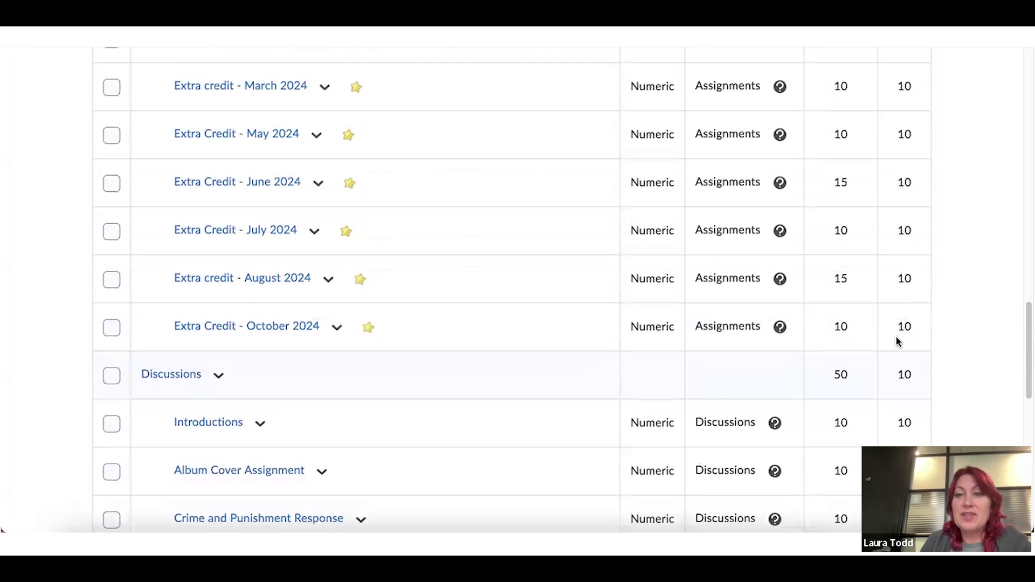
pyautogui.scroll(7, 904, 371)
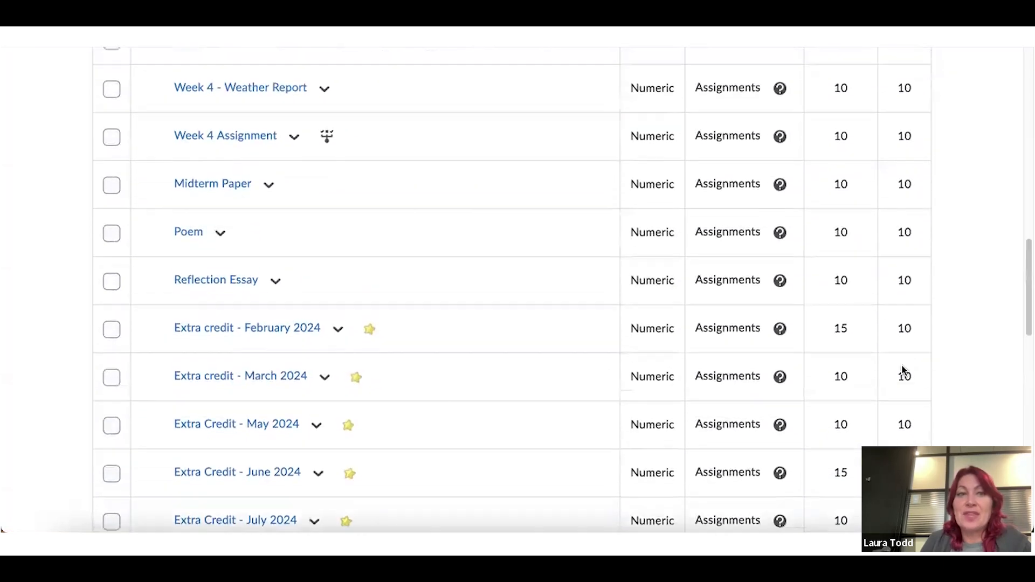
pyautogui.scroll(5, 904, 372)
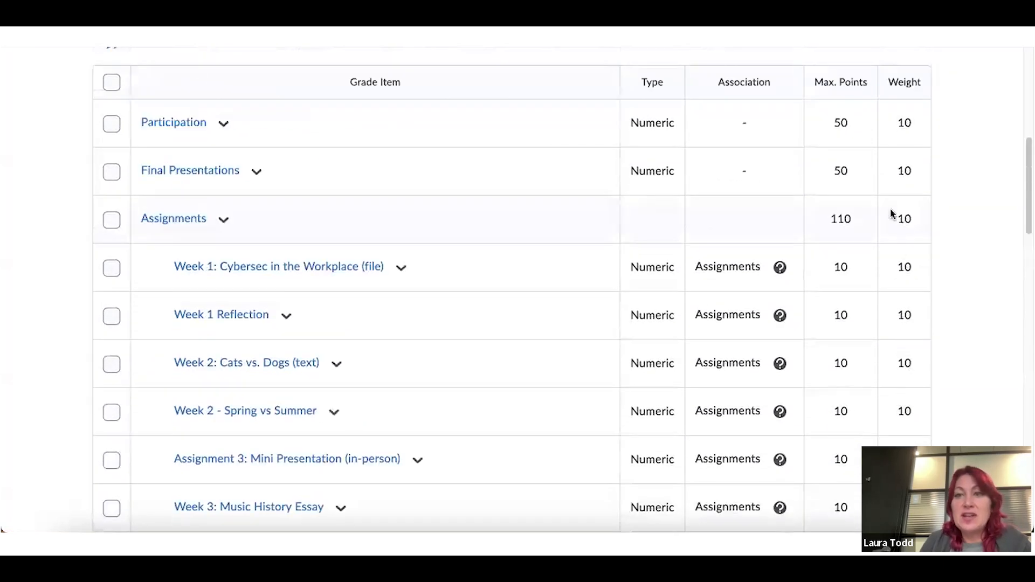
pyautogui.scroll(1, 893, 223)
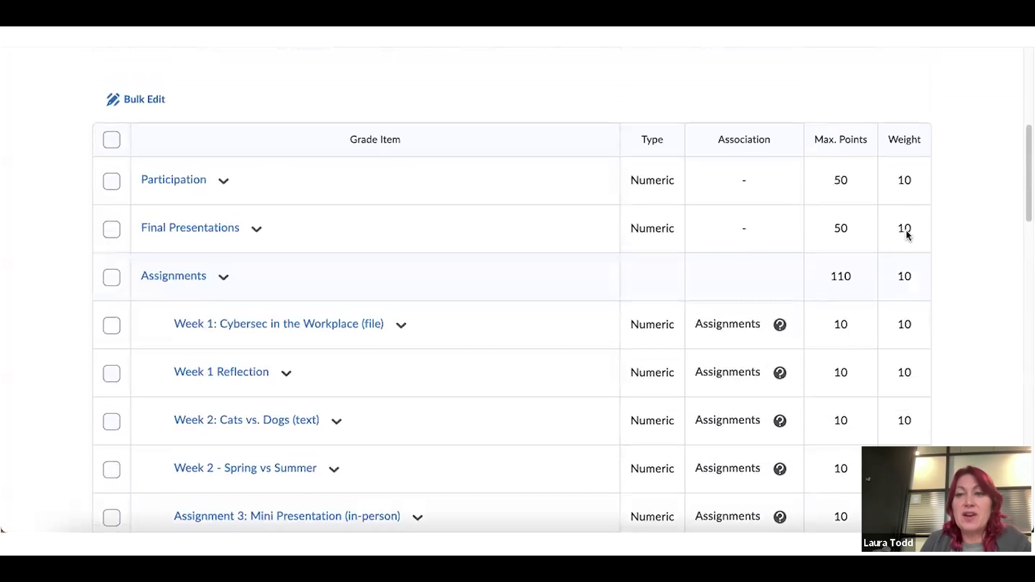
pyautogui.scroll(3, 712, 201)
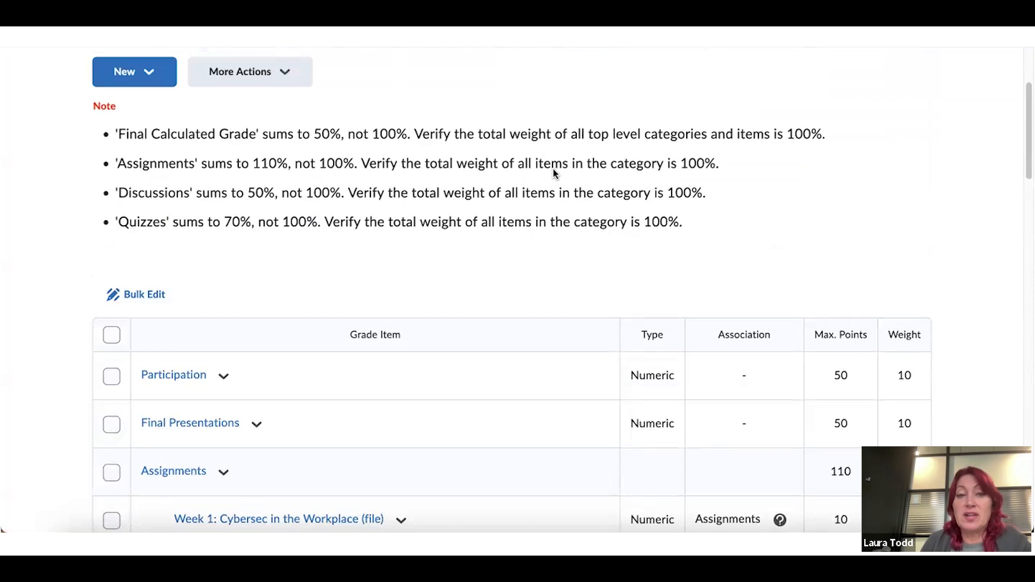
pyautogui.scroll(-4, 553, 170)
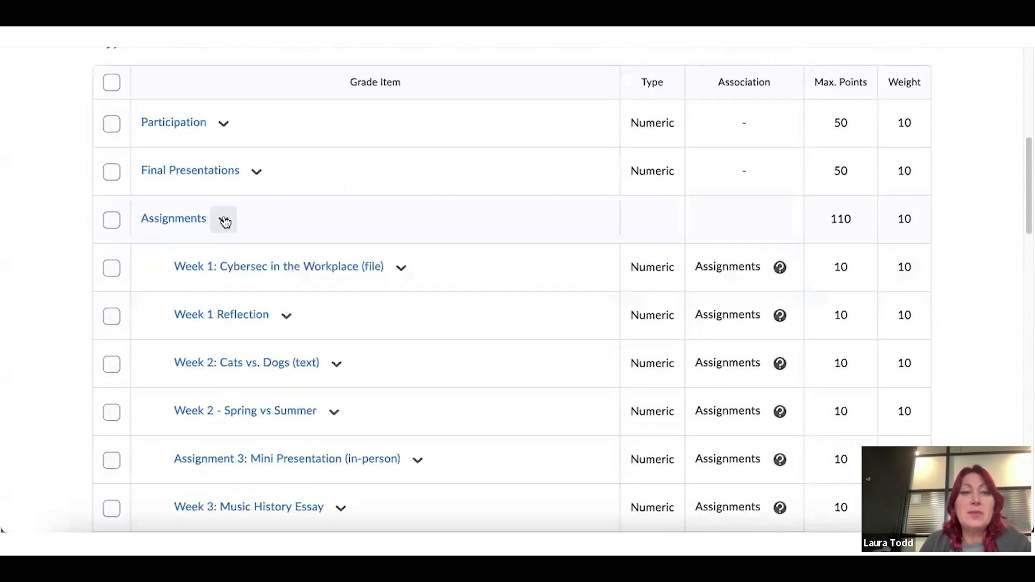
# Edit the Assignments category and change its weight from 10 to 20
pyautogui.click(224, 220)
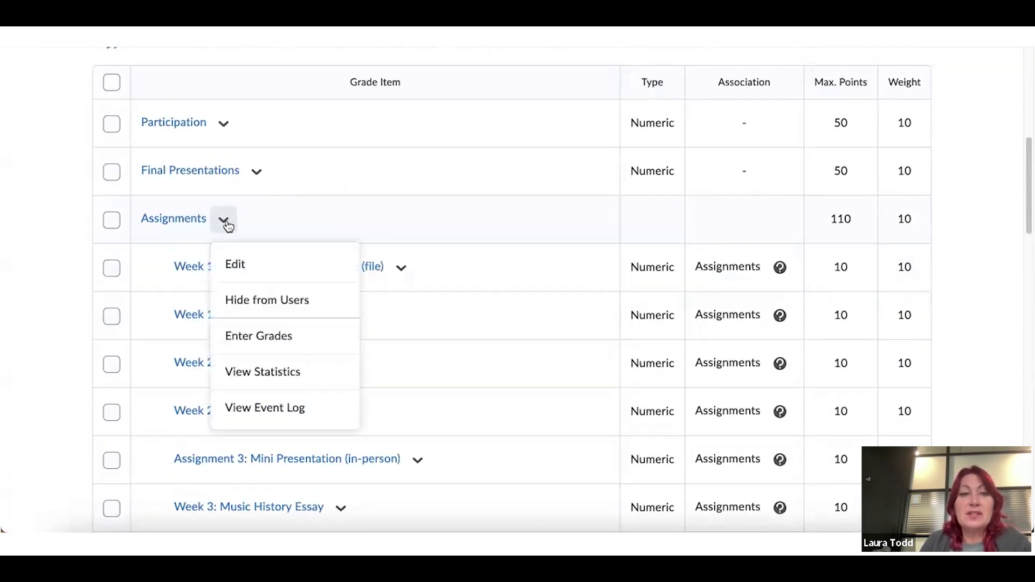
pyautogui.click(233, 265)
pyautogui.scroll(-2, 375, 220)
pyautogui.scroll(-10, 374, 220)
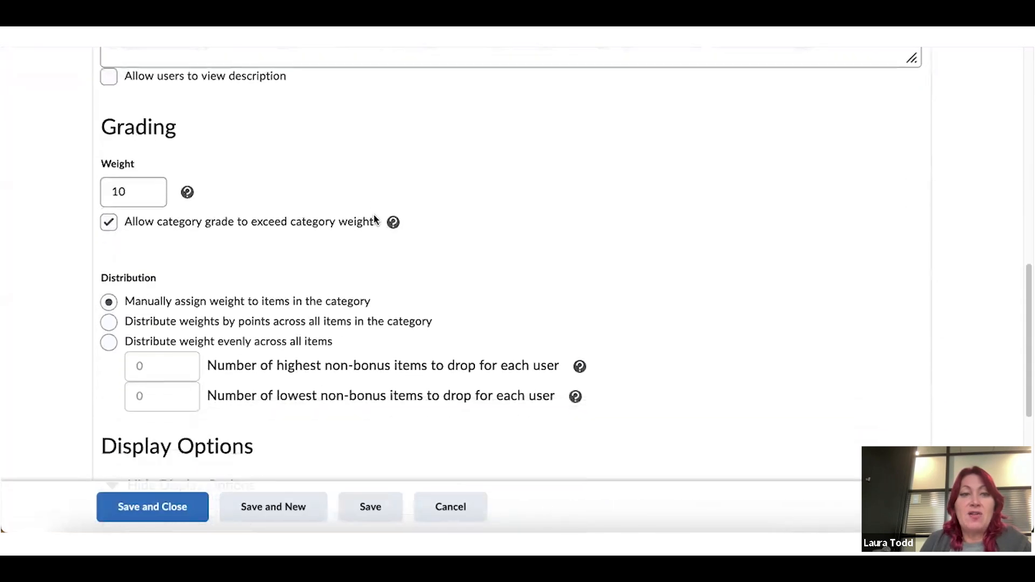
pyautogui.click(133, 189)
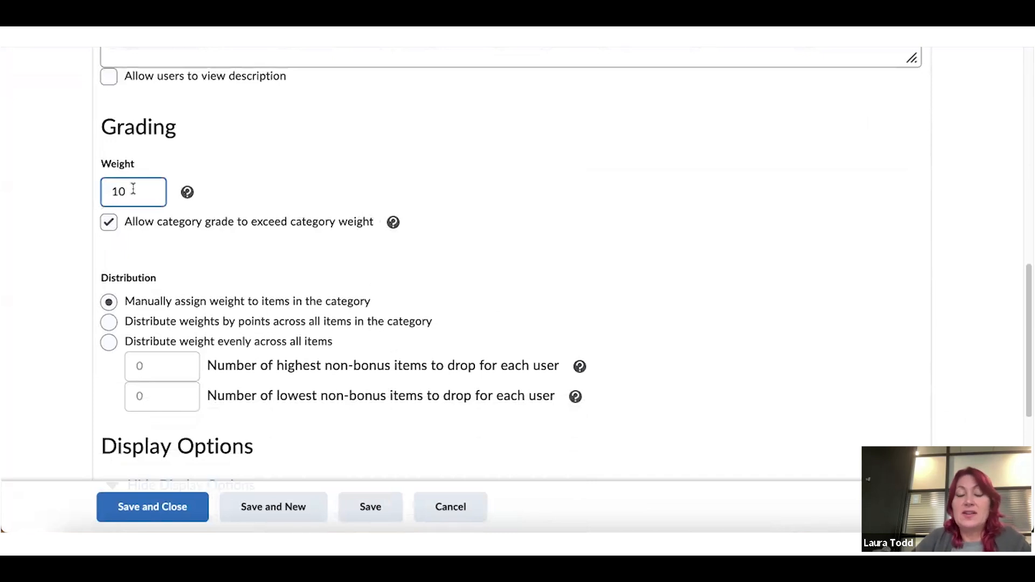
pyautogui.press('BackSpace')
pyautogui.press('BackSpace')
pyautogui.write('20')
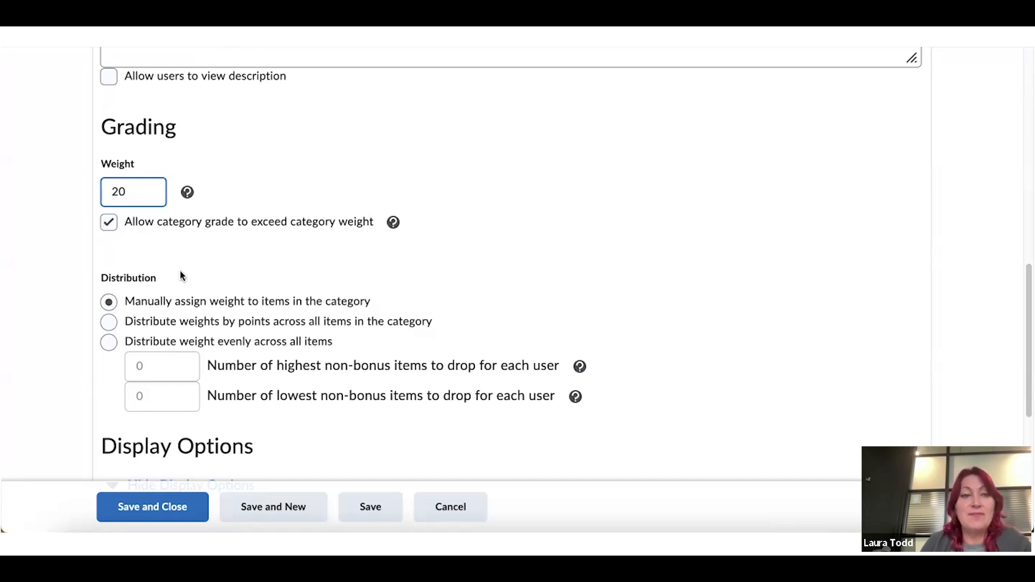
pyautogui.scroll(-1, 180, 270)
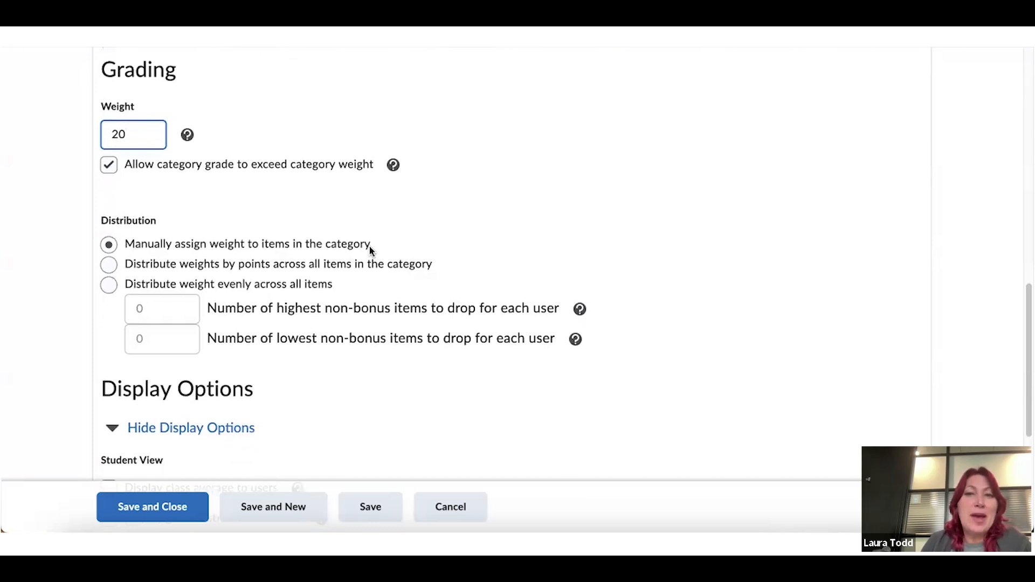
# Select 'Distribute weight evenly across all items' for Assignments after trying the other distribution options
pyautogui.click(108, 284)
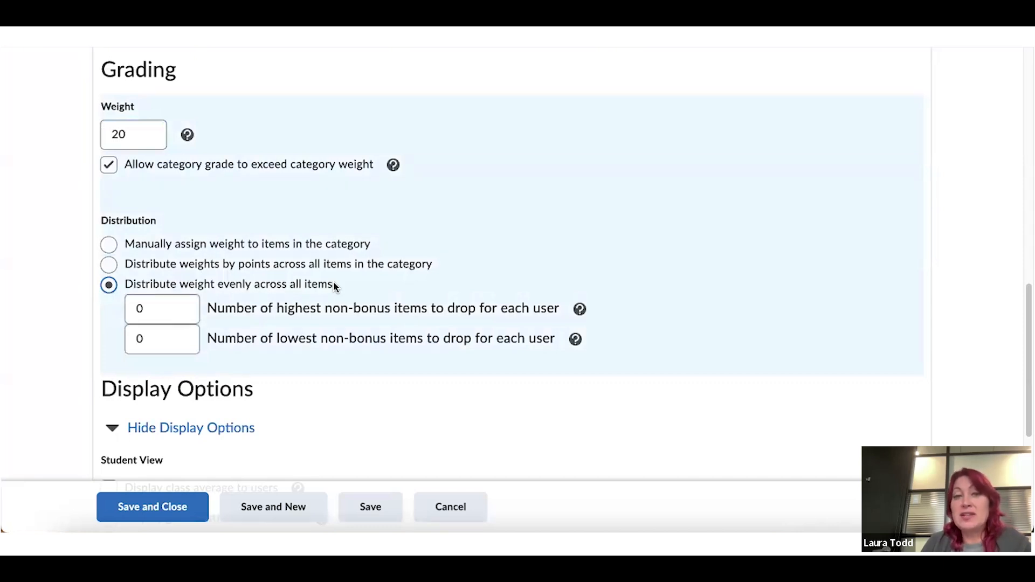
pyautogui.click(110, 264)
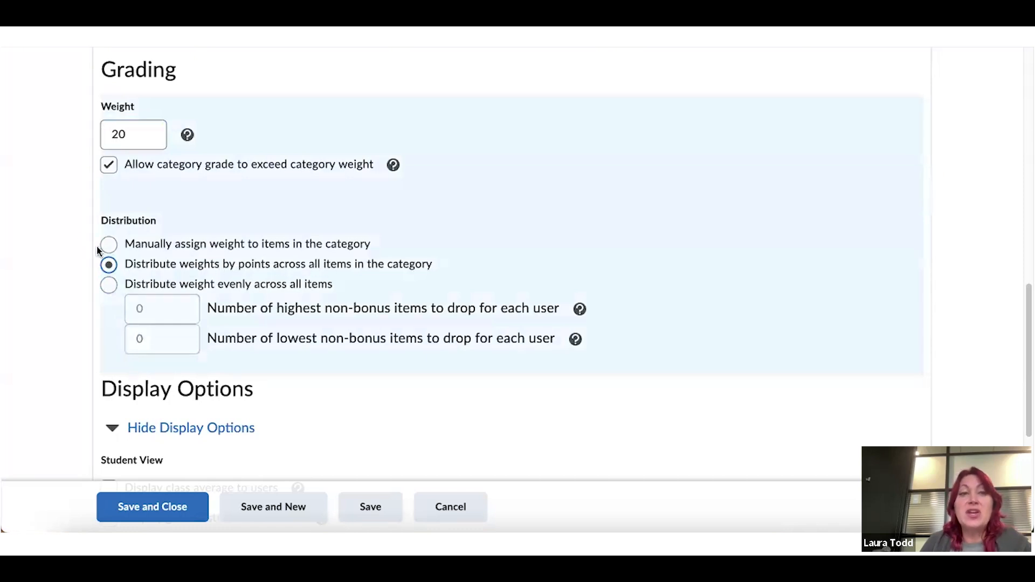
pyautogui.click(107, 246)
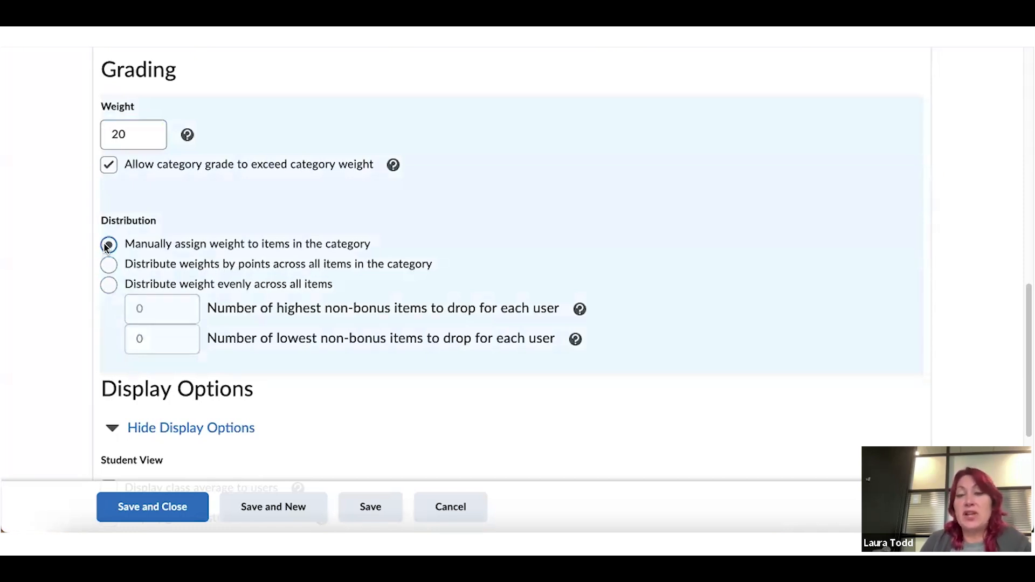
pyautogui.click(108, 285)
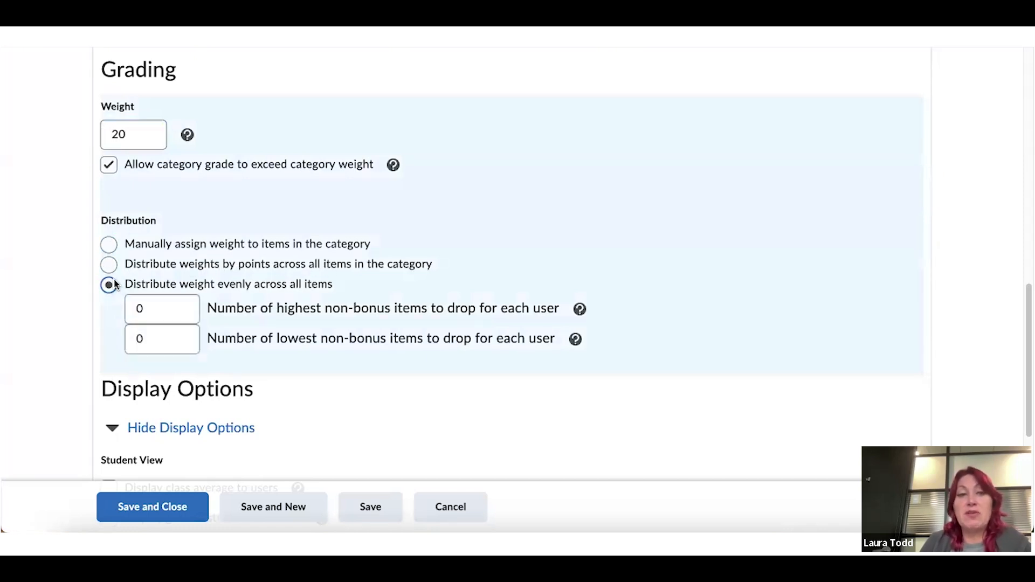
pyautogui.scroll(-2, 315, 284)
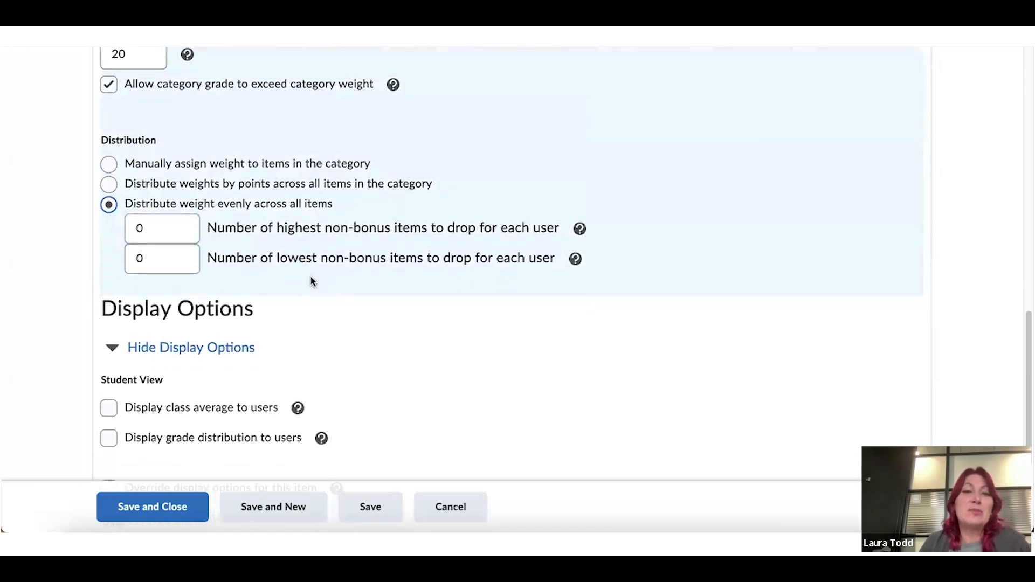
pyautogui.scroll(-1, 310, 280)
# Leave the highest and lowest items to drop at 0 and save the Assignments category
pyautogui.click(155, 182)
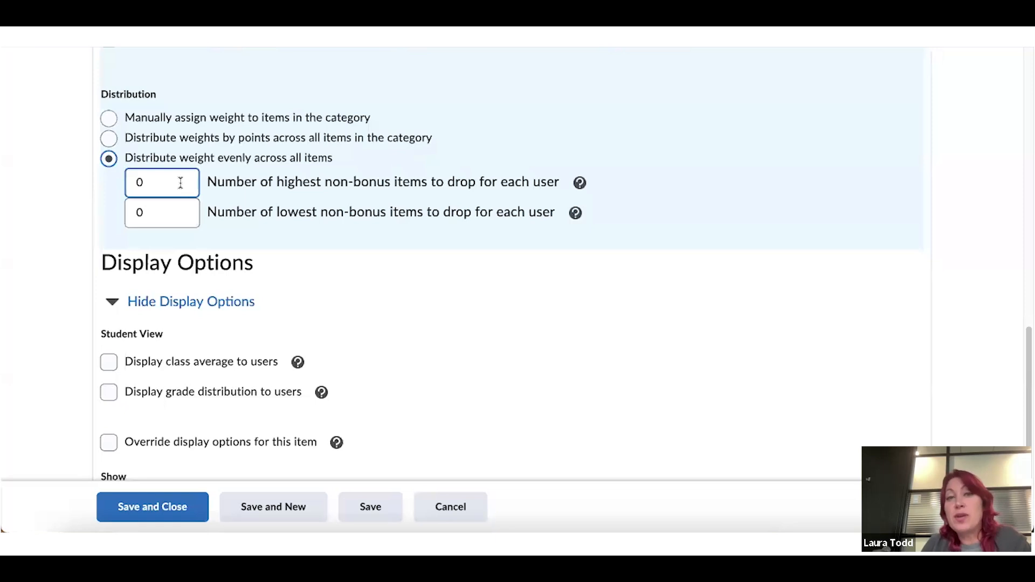
pyautogui.click(166, 211)
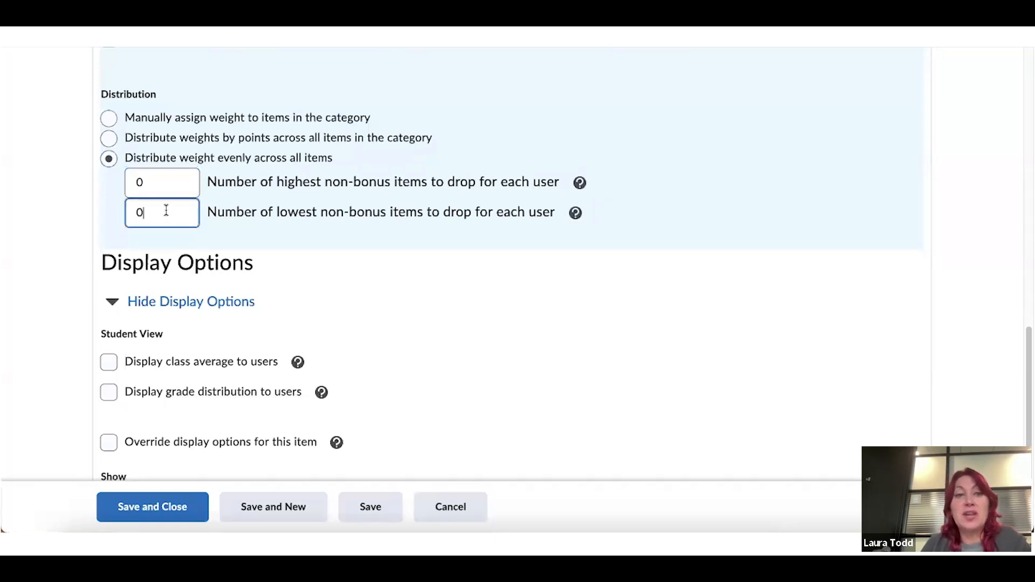
pyautogui.press('BackSpace')
pyautogui.write('1')
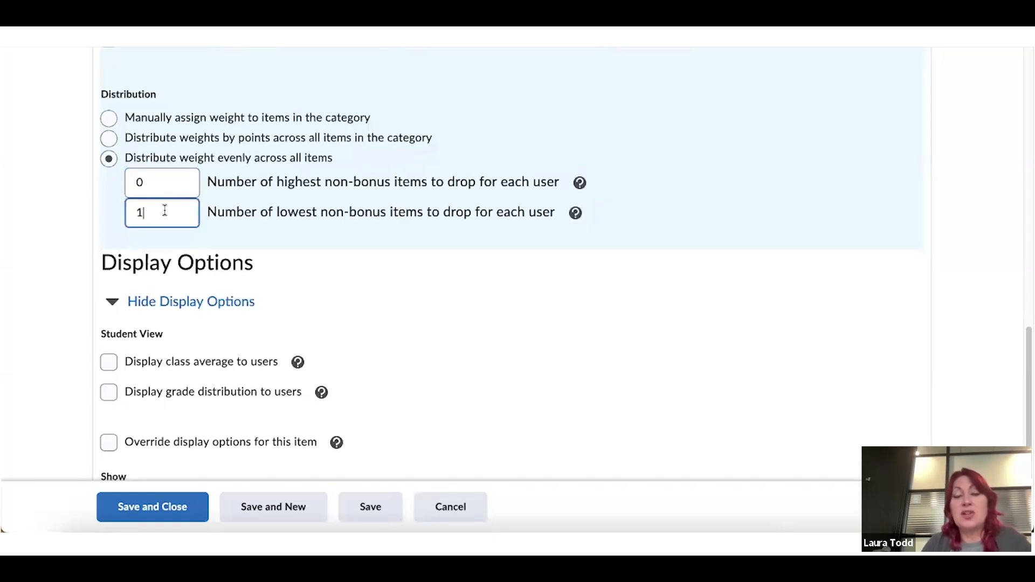
pyautogui.press('BackSpace')
pyautogui.write('0')
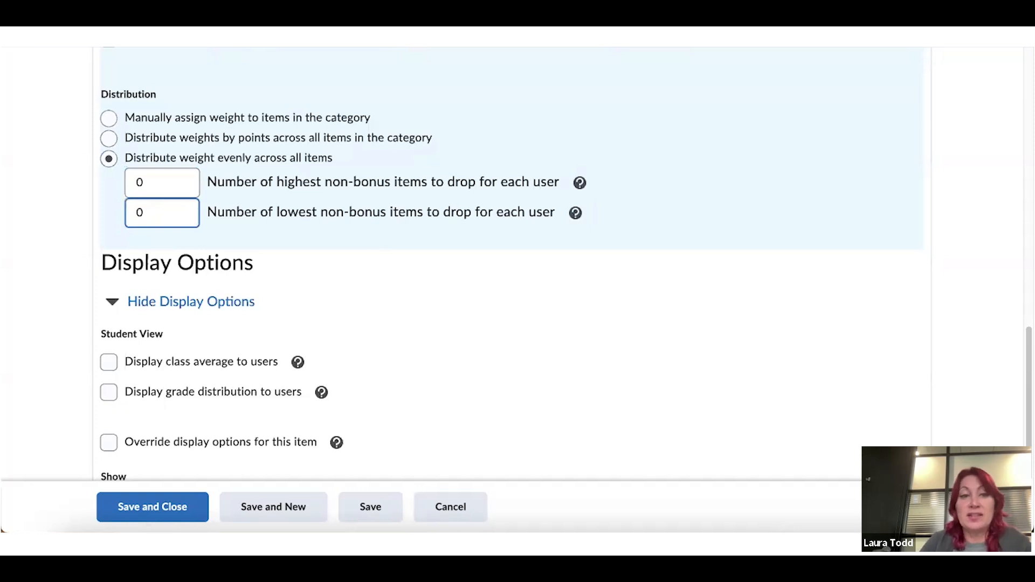
pyautogui.scroll(-2, 149, 235)
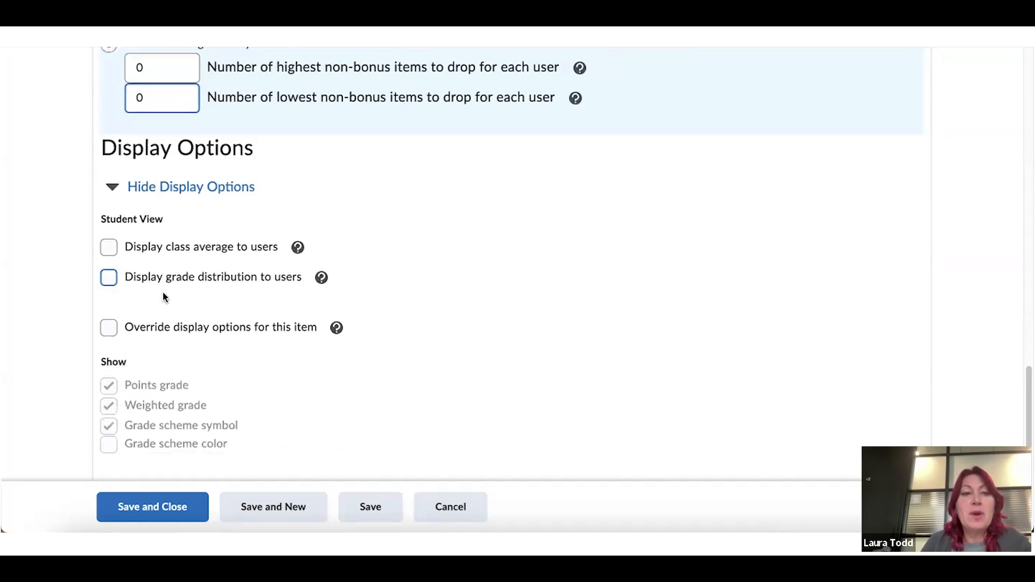
pyautogui.scroll(-1, 138, 253)
pyautogui.scroll(-1, 138, 252)
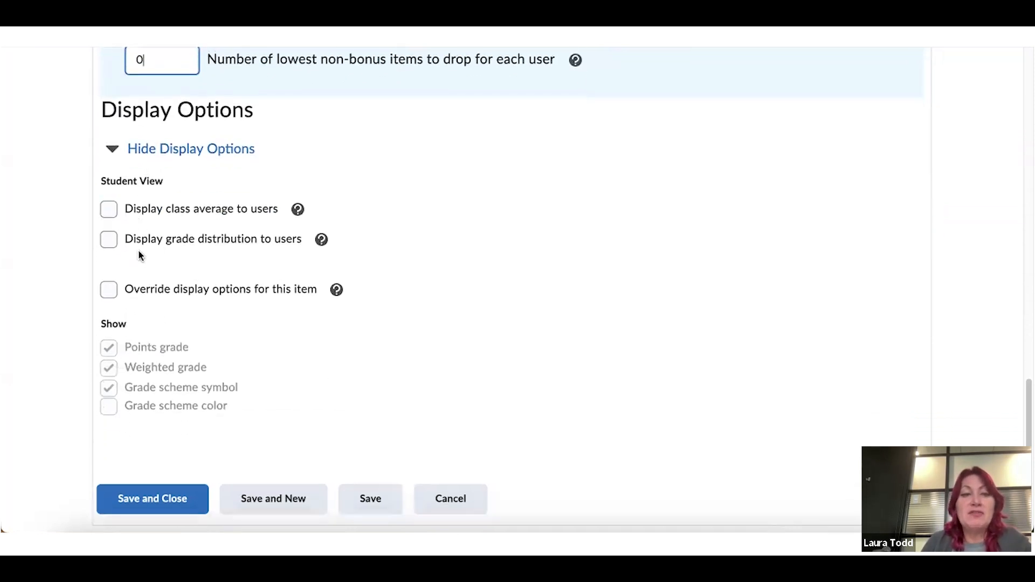
pyautogui.click(179, 507)
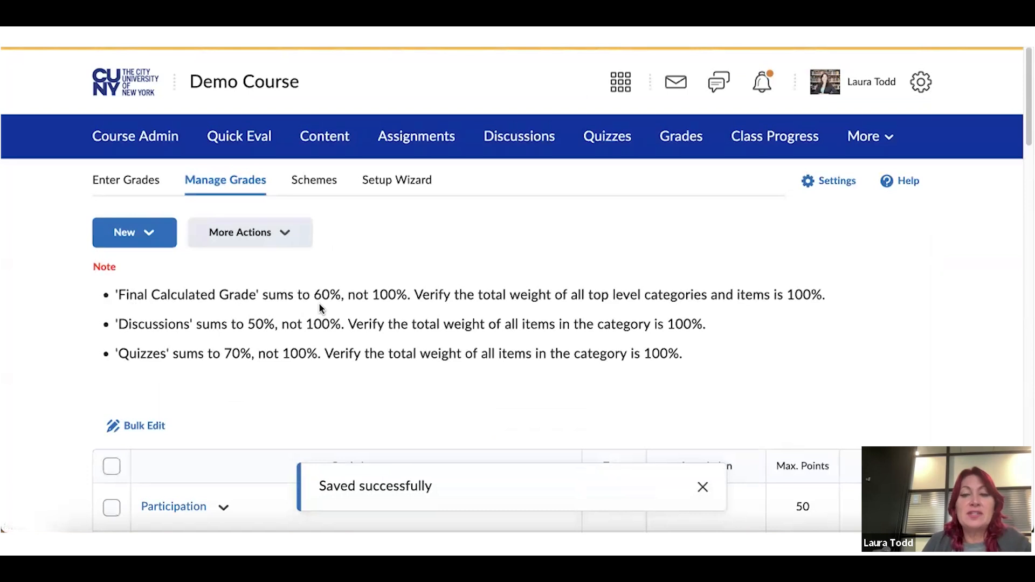
pyautogui.scroll(-4, 319, 307)
pyautogui.scroll(-2, 319, 309)
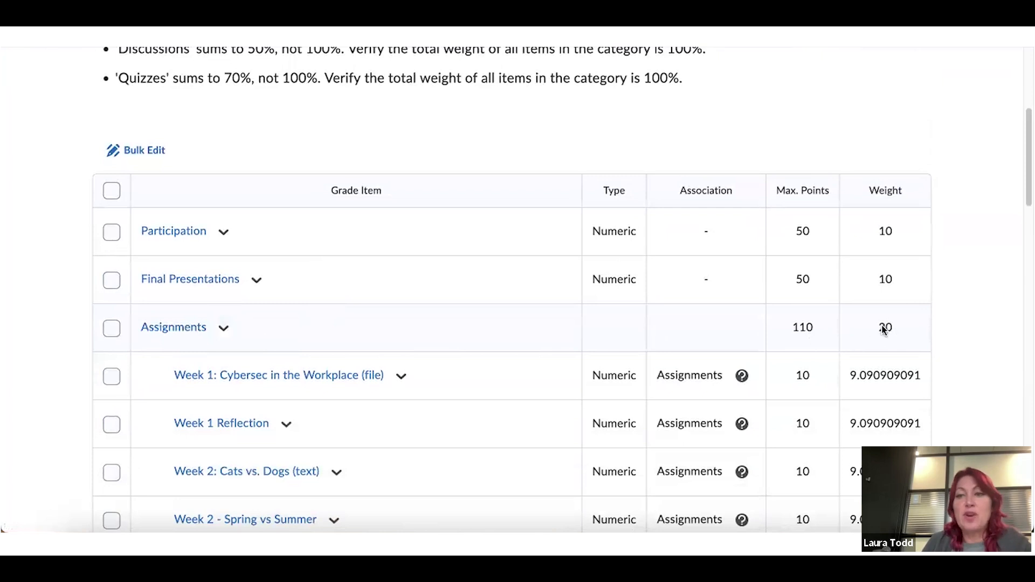
pyautogui.scroll(-2, 887, 326)
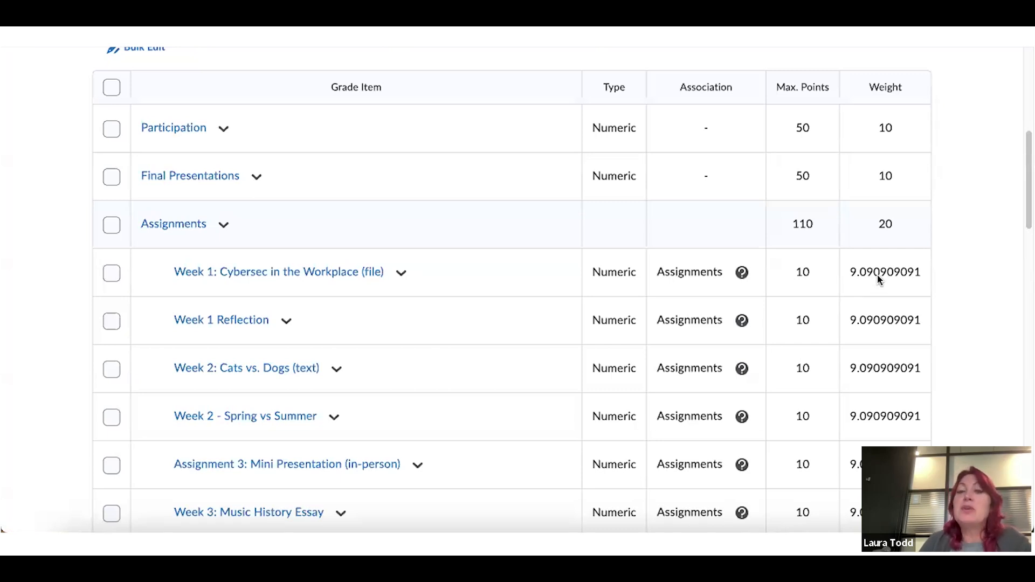
pyautogui.scroll(-1, 878, 278)
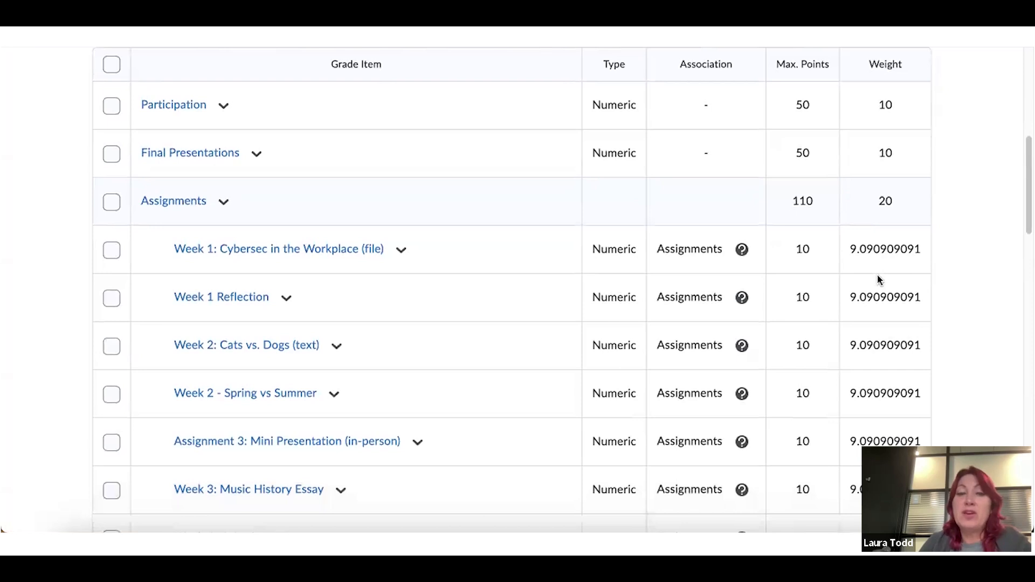
pyautogui.scroll(-3, 878, 279)
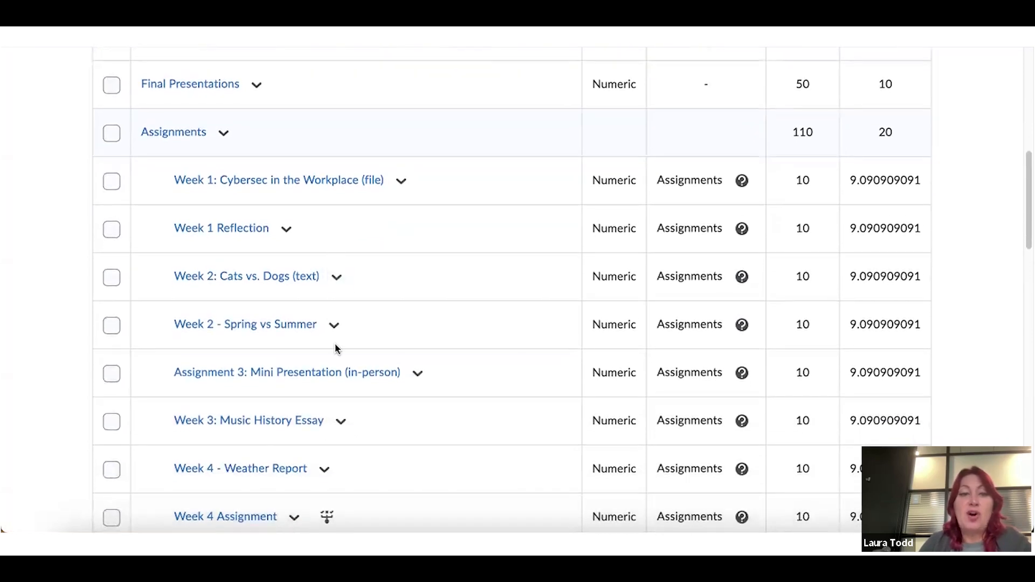
pyautogui.scroll(-3, 319, 476)
pyautogui.scroll(-5, 319, 476)
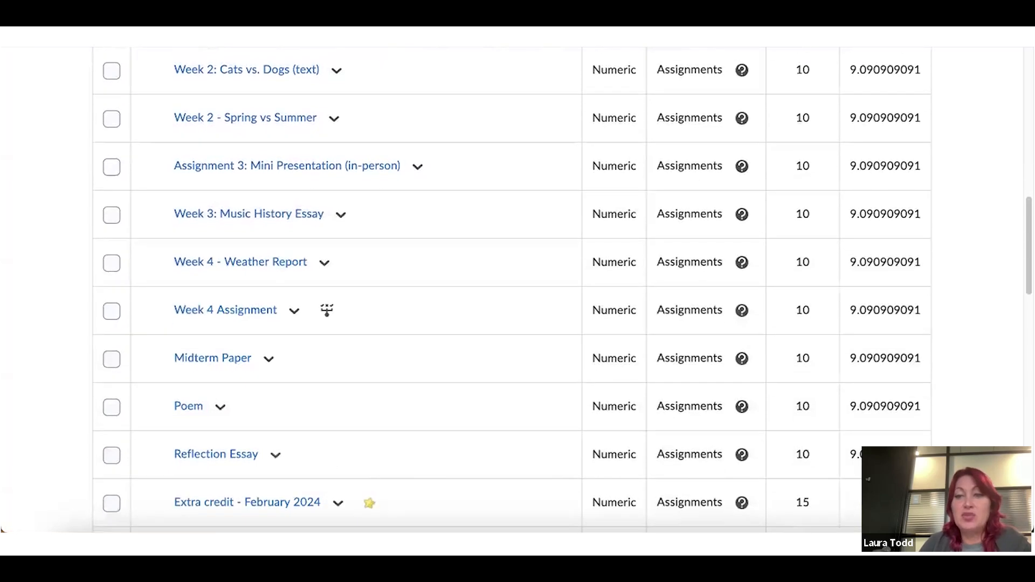
pyautogui.scroll(8, 836, 129)
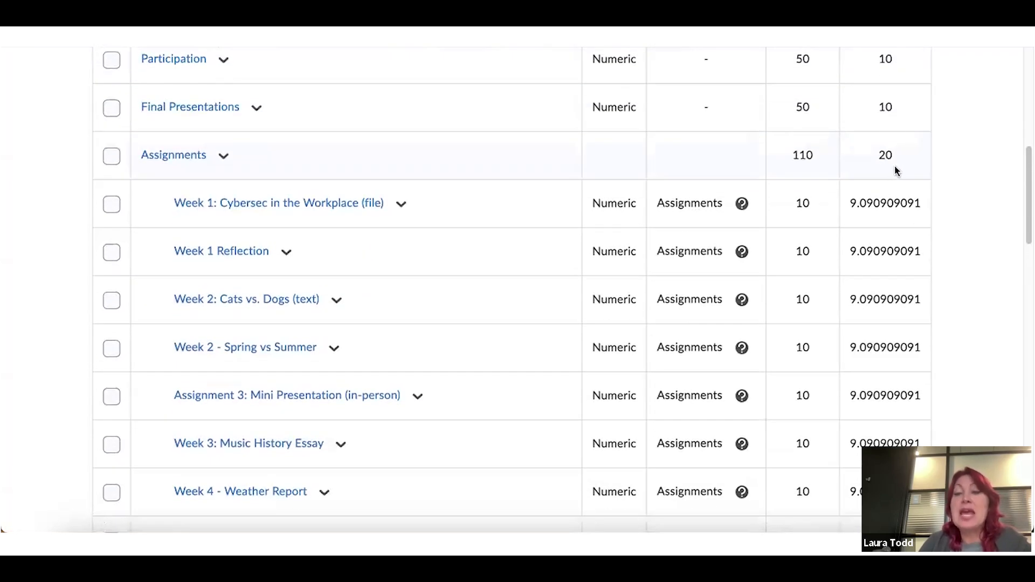
pyautogui.scroll(-6, 900, 198)
pyautogui.scroll(-2, 915, 325)
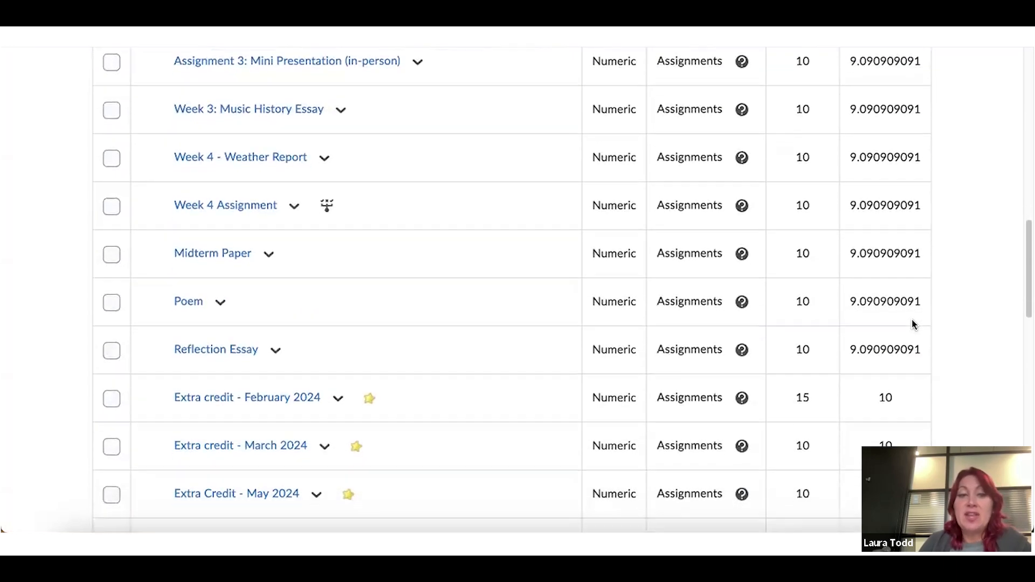
pyautogui.moveTo(370, 326)
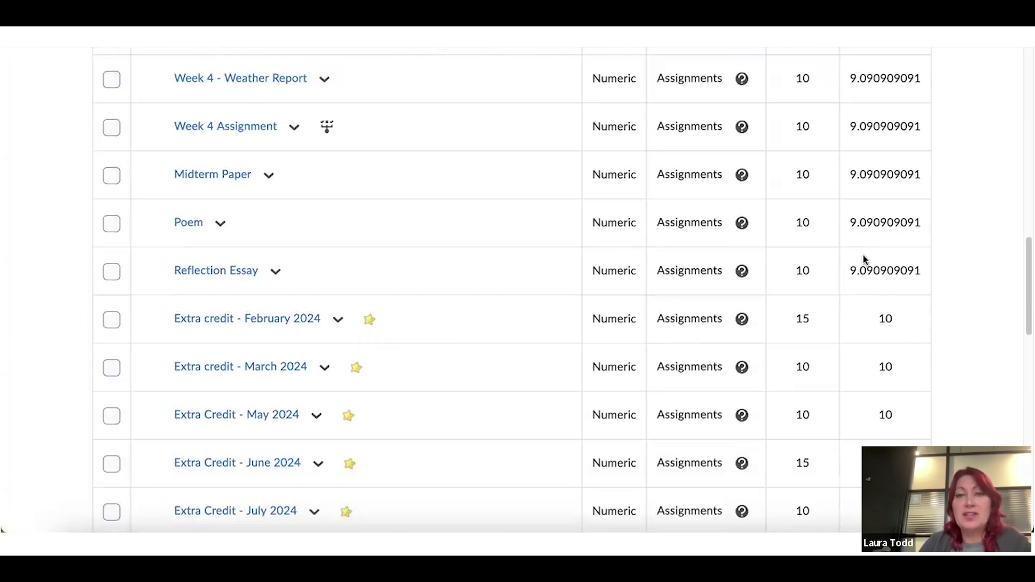
pyautogui.scroll(-1, 868, 272)
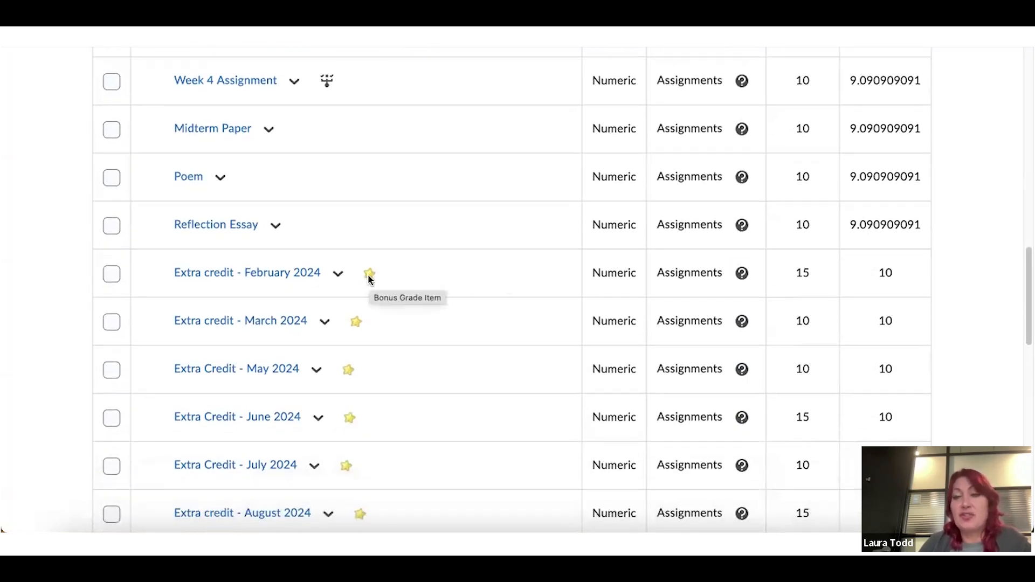
pyautogui.scroll(-3, 370, 278)
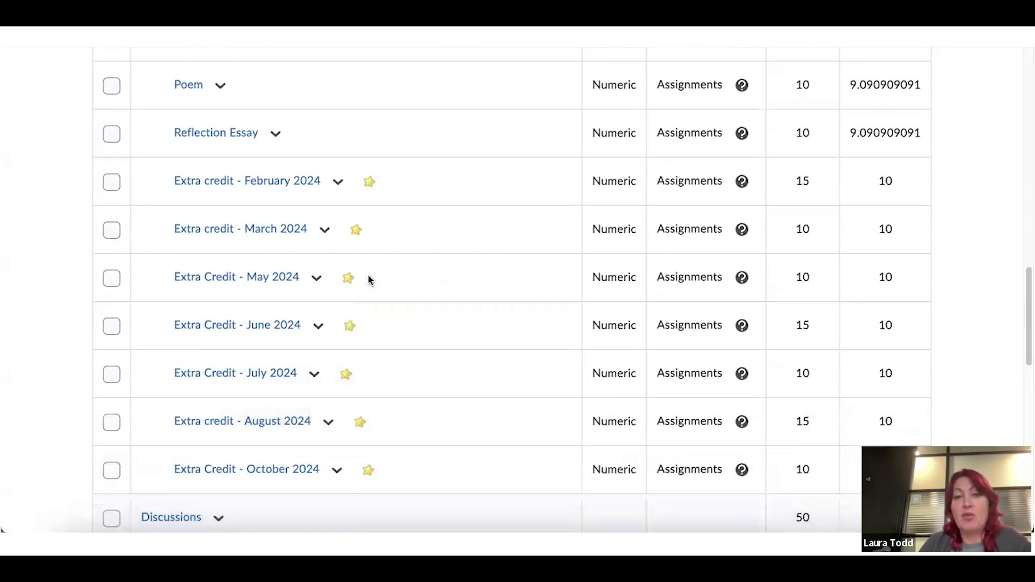
pyautogui.scroll(-1, 370, 279)
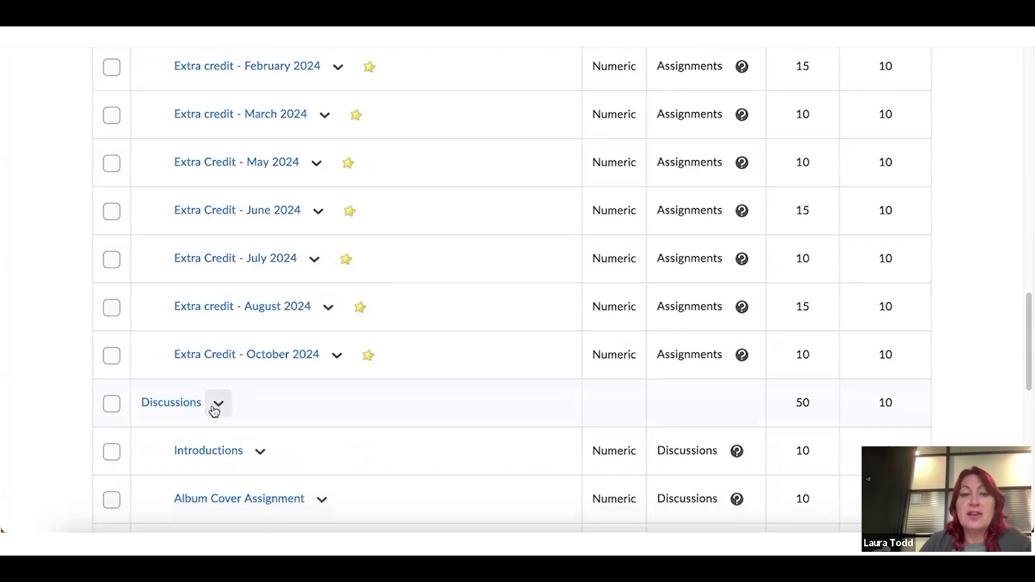
# Give the Discussions category weight 20, distributed evenly across all items, and save it
pyautogui.click(219, 408)
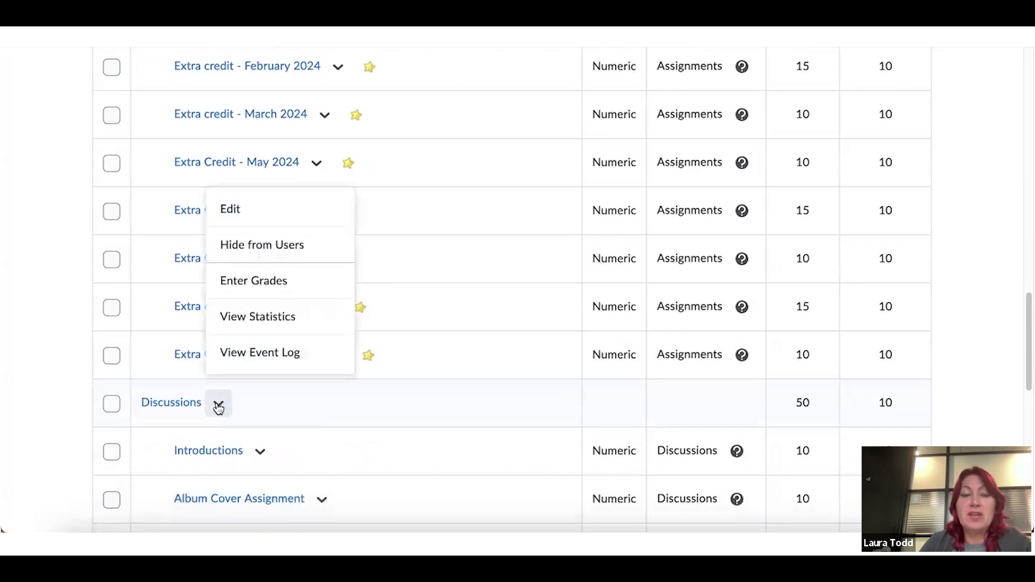
pyautogui.click(251, 217)
pyautogui.scroll(-5, 585, 301)
pyautogui.scroll(-5, 586, 306)
pyautogui.click(145, 386)
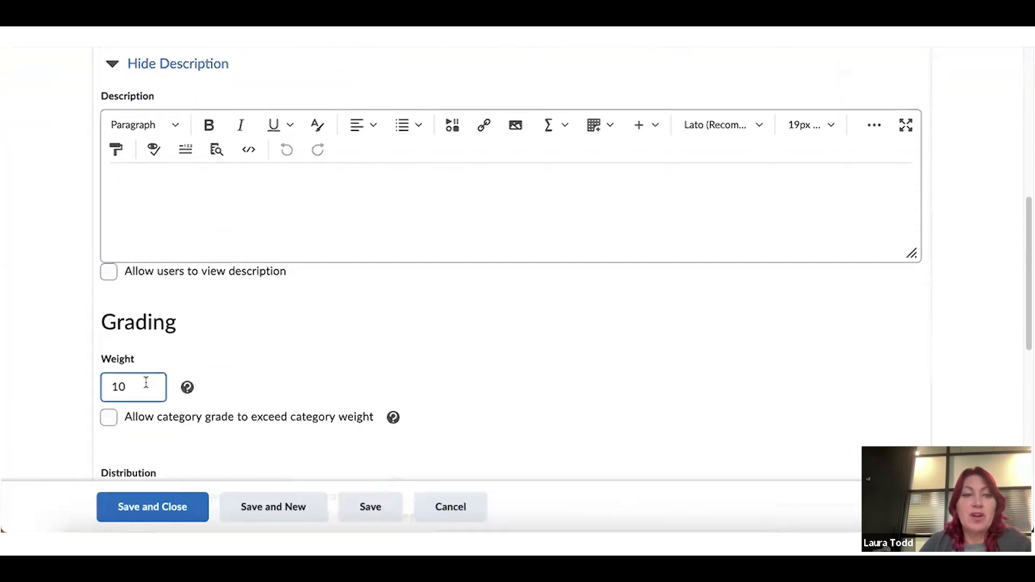
pyautogui.press('BackSpace')
pyautogui.press('BackSpace')
pyautogui.write('1')
pyautogui.press('BackSpace')
pyautogui.write('20')
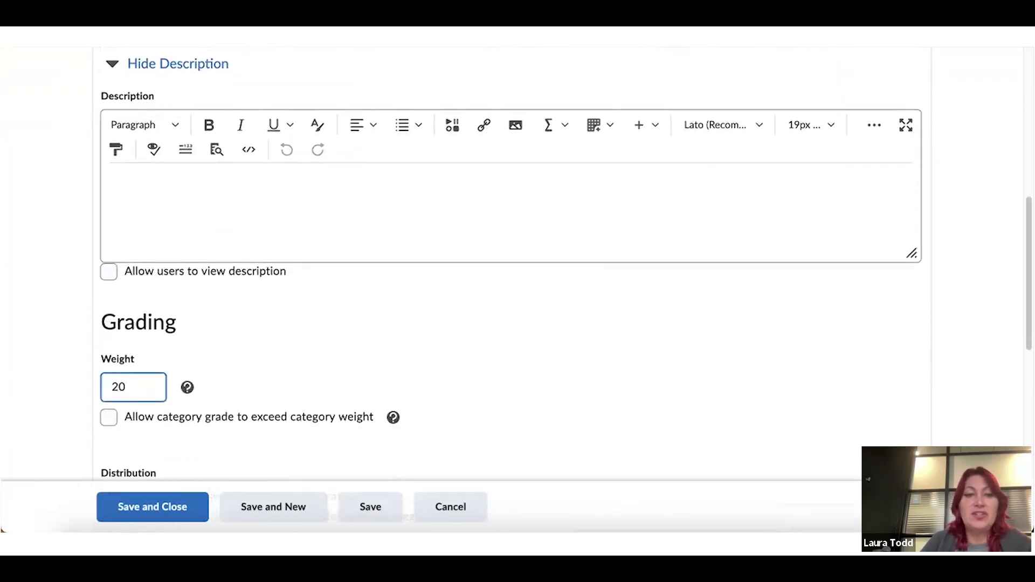
pyautogui.scroll(-5, 145, 380)
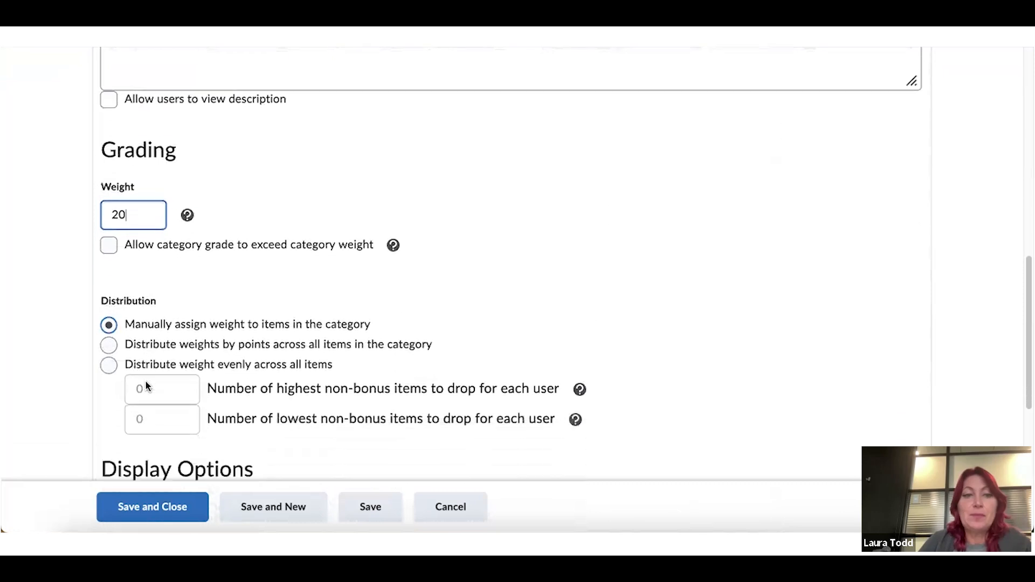
pyautogui.click(108, 343)
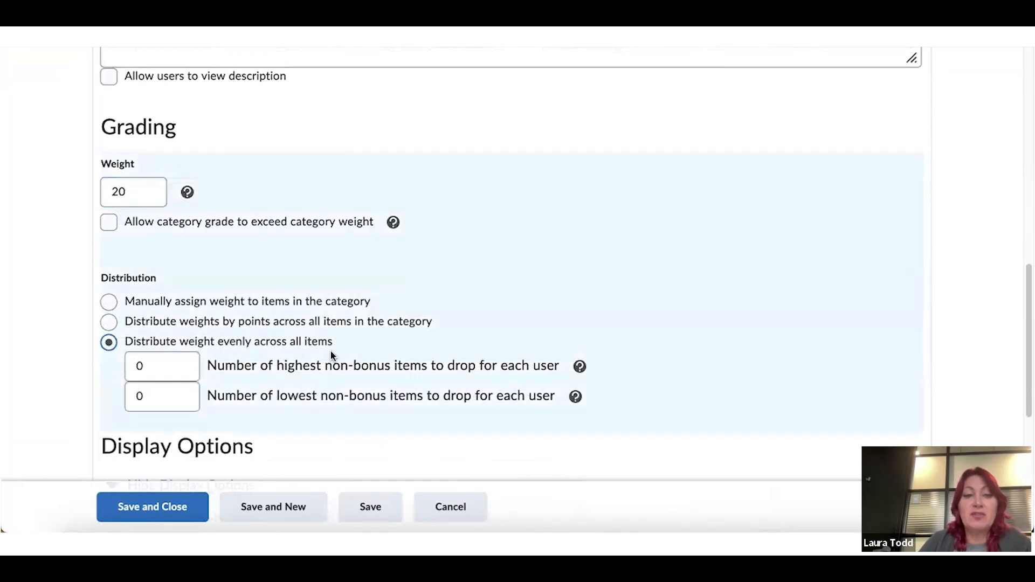
pyautogui.click(147, 512)
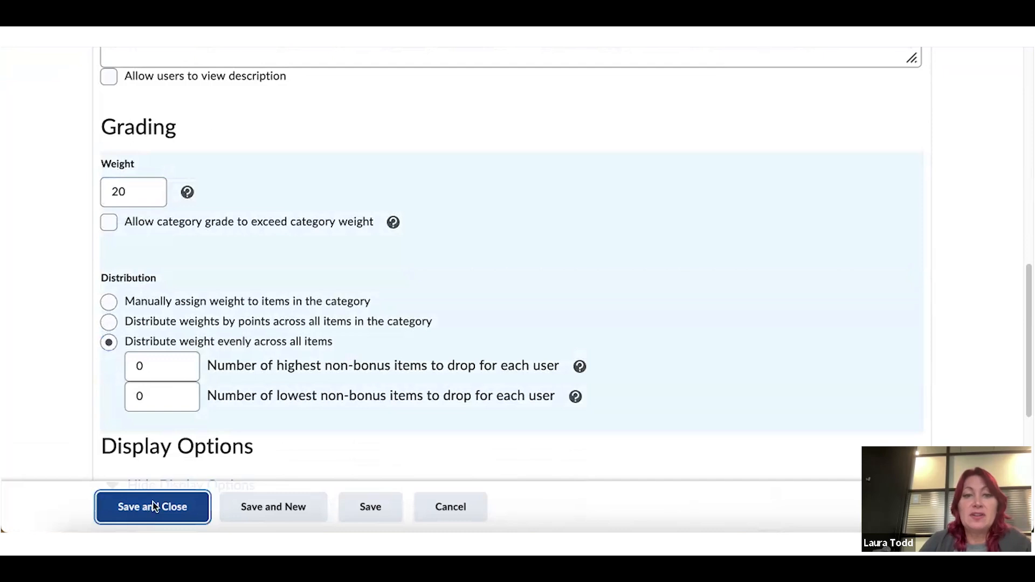
# Scroll down to the Quizzes category and open its actions menu
pyautogui.scroll(-7, 407, 410)
pyautogui.scroll(-8, 408, 411)
pyautogui.scroll(-7, 410, 410)
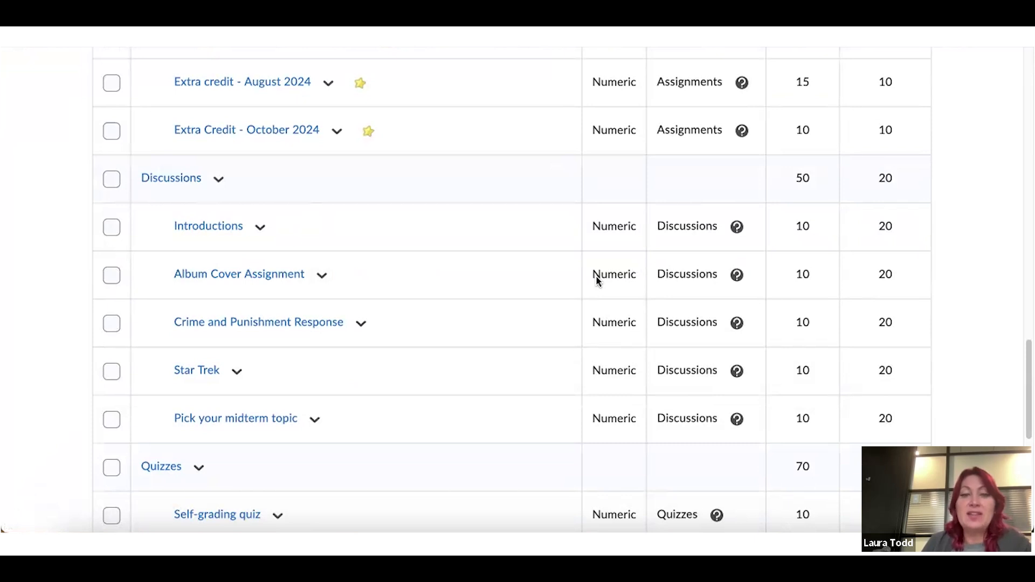
pyautogui.scroll(-3, 597, 280)
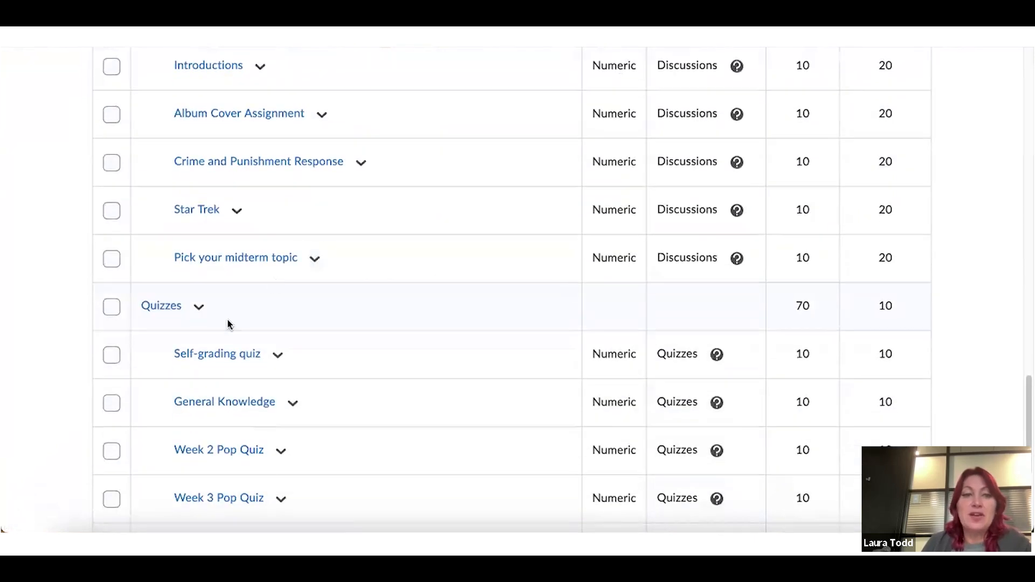
pyautogui.click(199, 308)
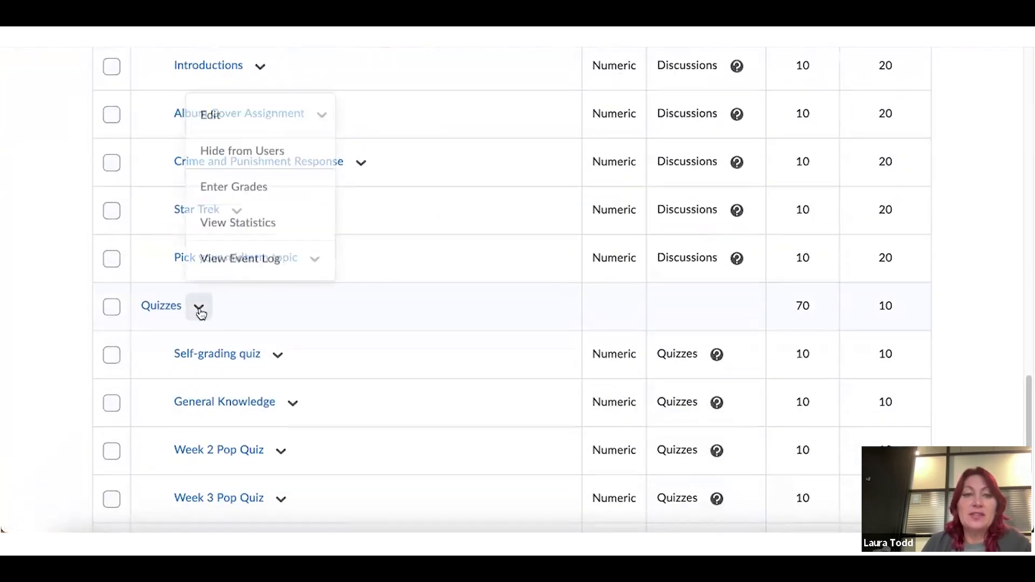
# Change the Quizzes category weight from 10 to 20, distribute it evenly, and save
pyautogui.click(216, 125)
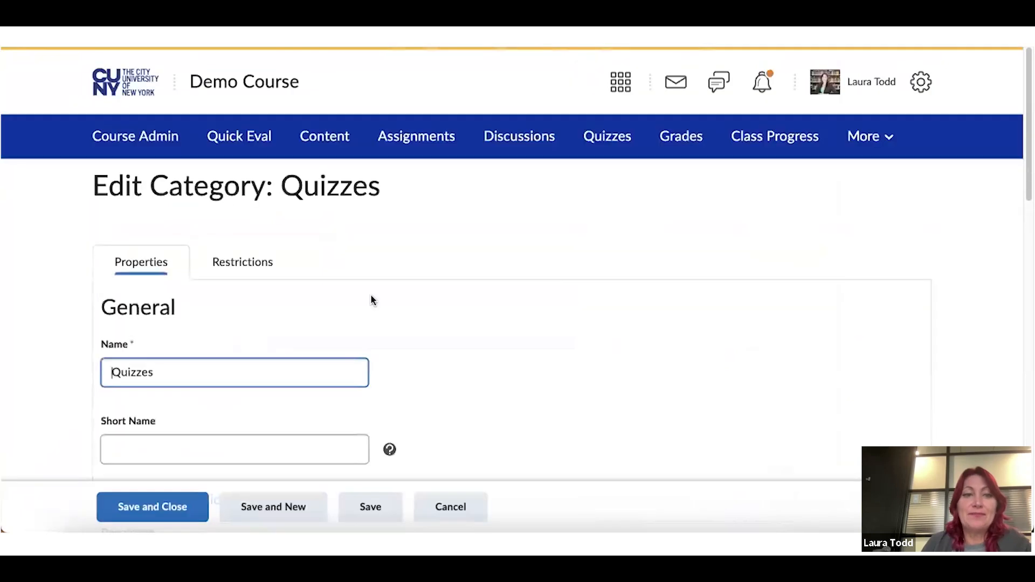
pyautogui.scroll(-3, 305, 348)
pyautogui.scroll(-4, 305, 351)
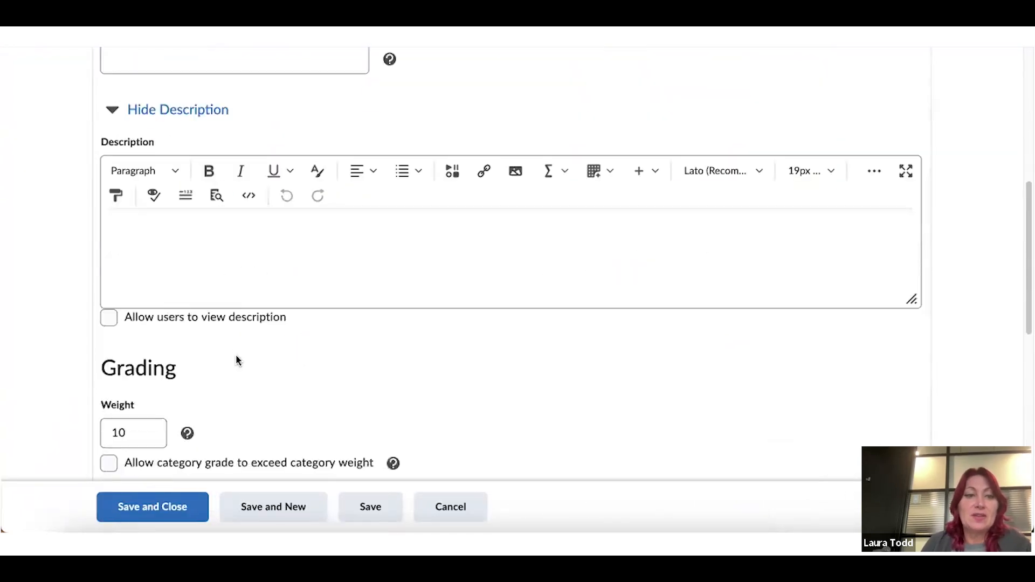
pyautogui.click(147, 431)
pyautogui.press('BackSpace')
pyautogui.press('BackSpace')
pyautogui.write('20')
pyautogui.scroll(-4, 146, 436)
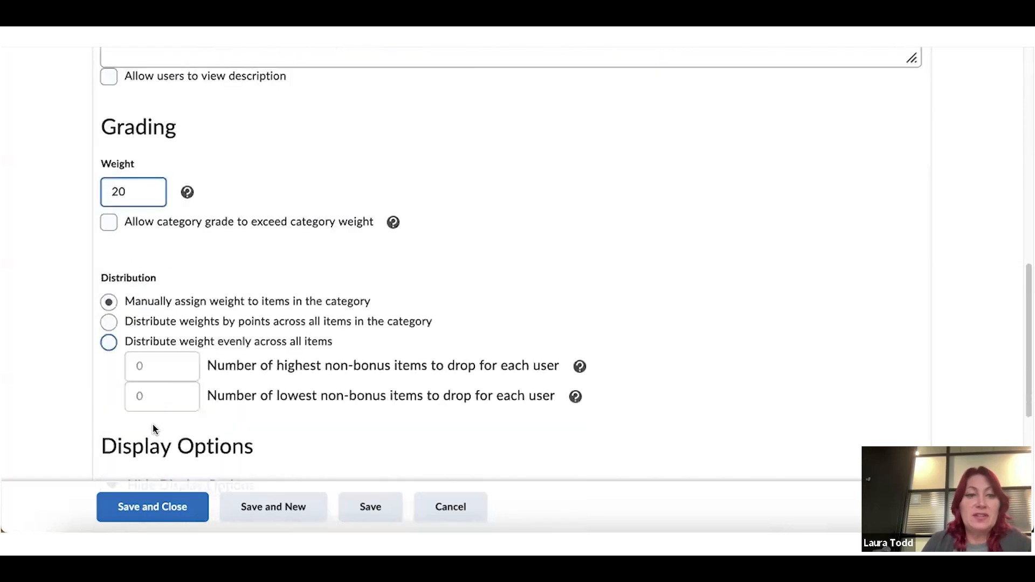
pyautogui.click(108, 342)
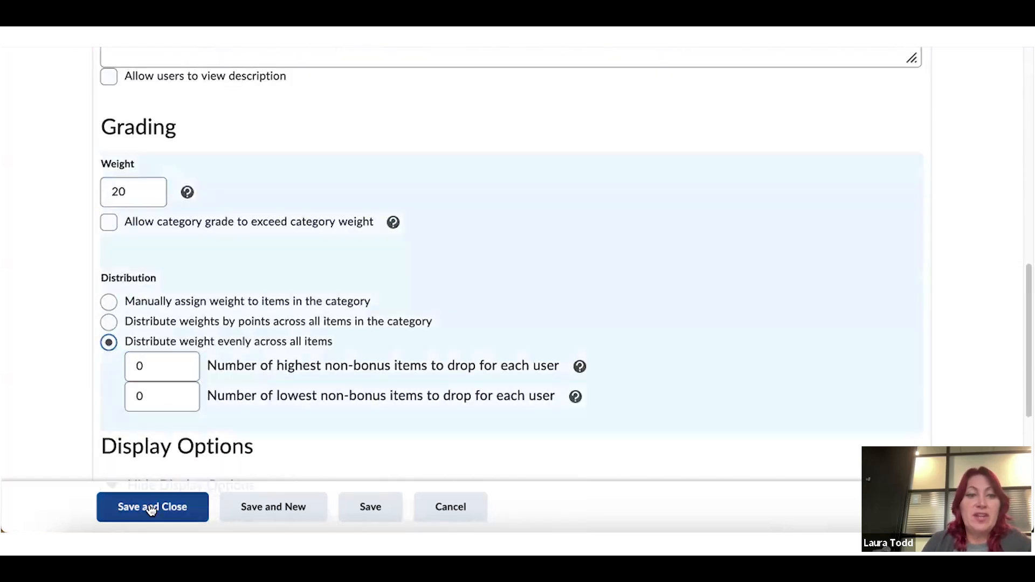
pyautogui.click(151, 510)
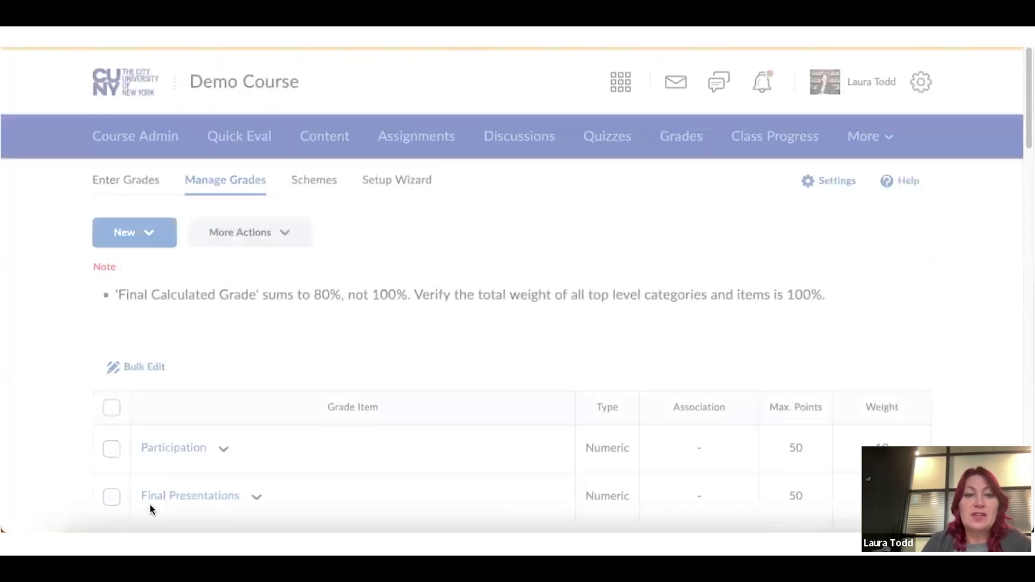
pyautogui.scroll(-5, 364, 379)
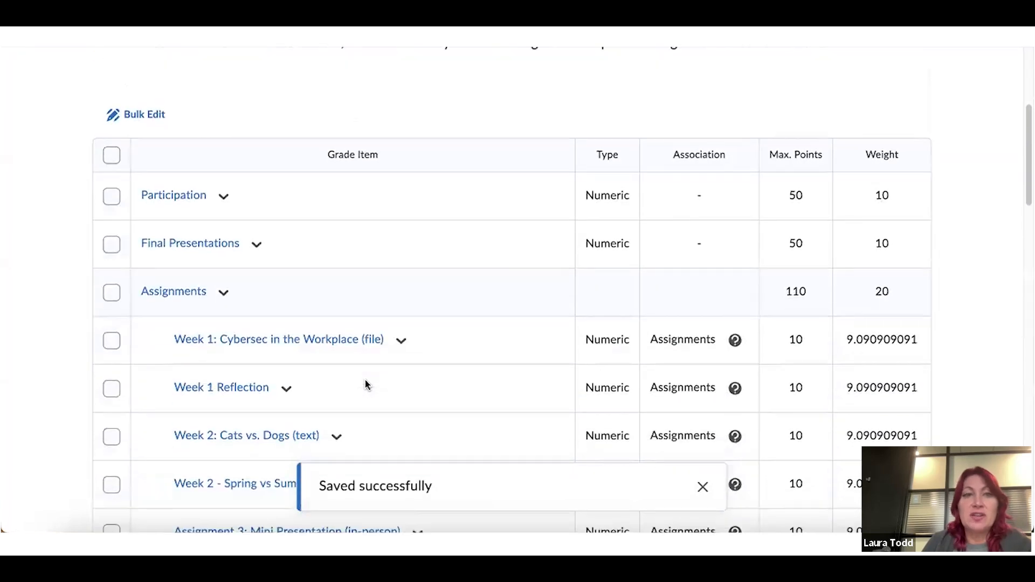
pyautogui.scroll(4, 365, 379)
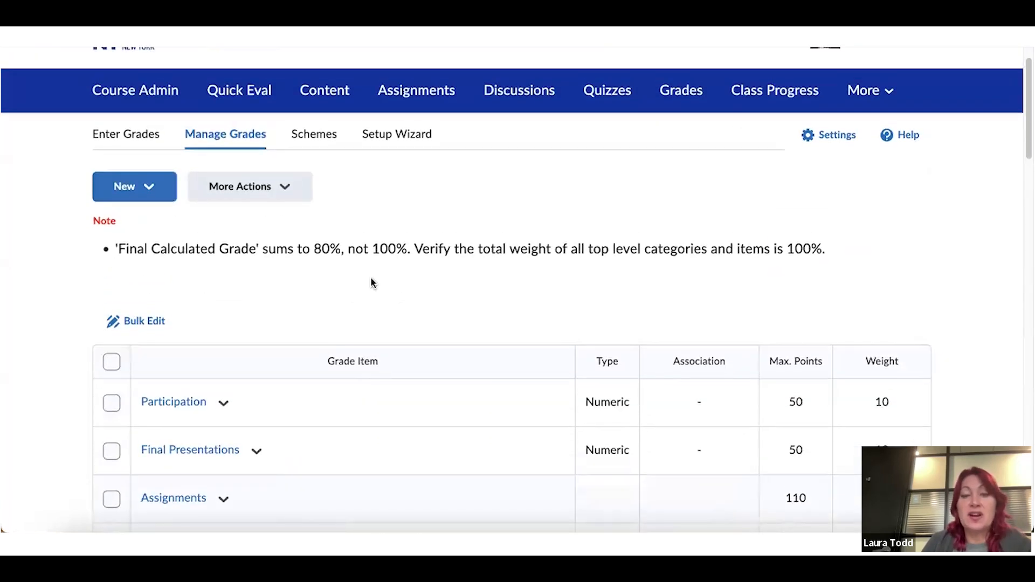
pyautogui.scroll(-3, 371, 281)
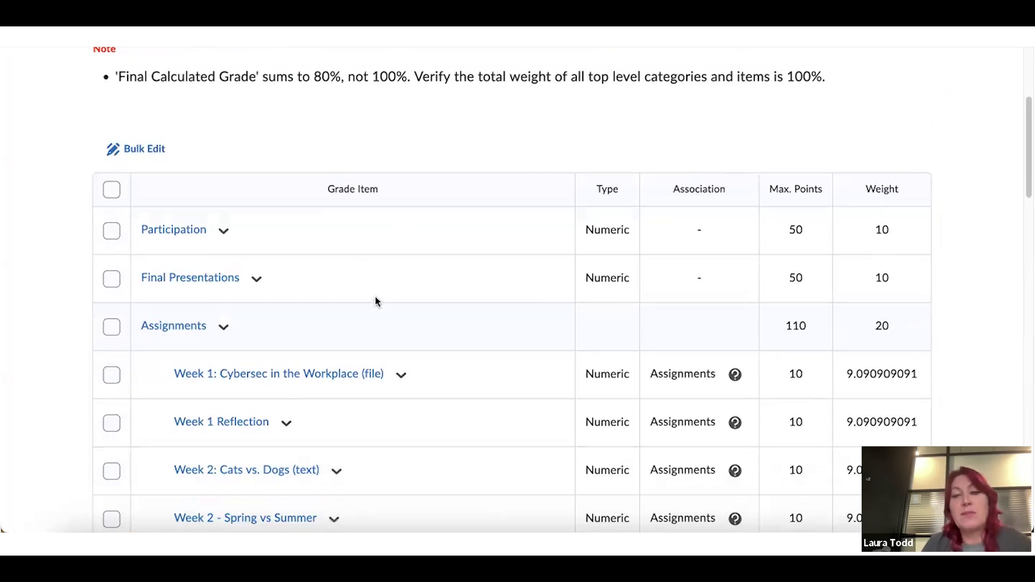
pyautogui.scroll(-9, 377, 299)
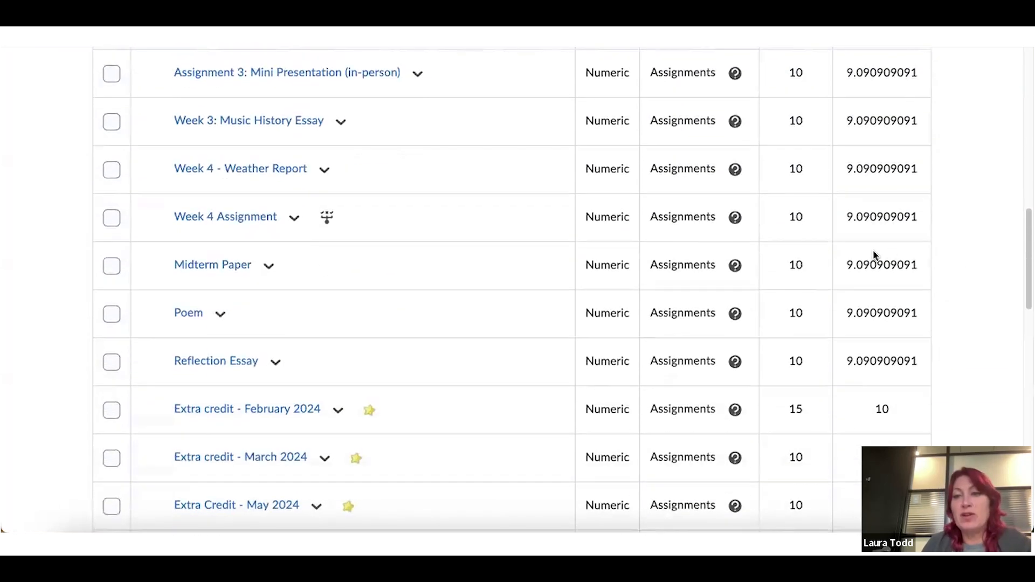
pyautogui.scroll(-6, 873, 254)
pyautogui.scroll(-4, 874, 255)
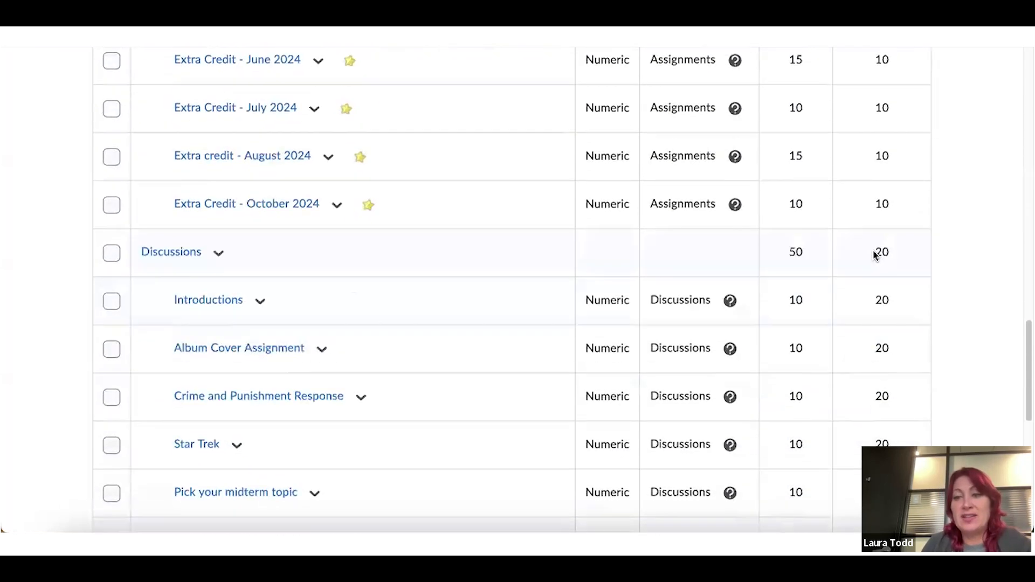
pyautogui.scroll(-5, 878, 258)
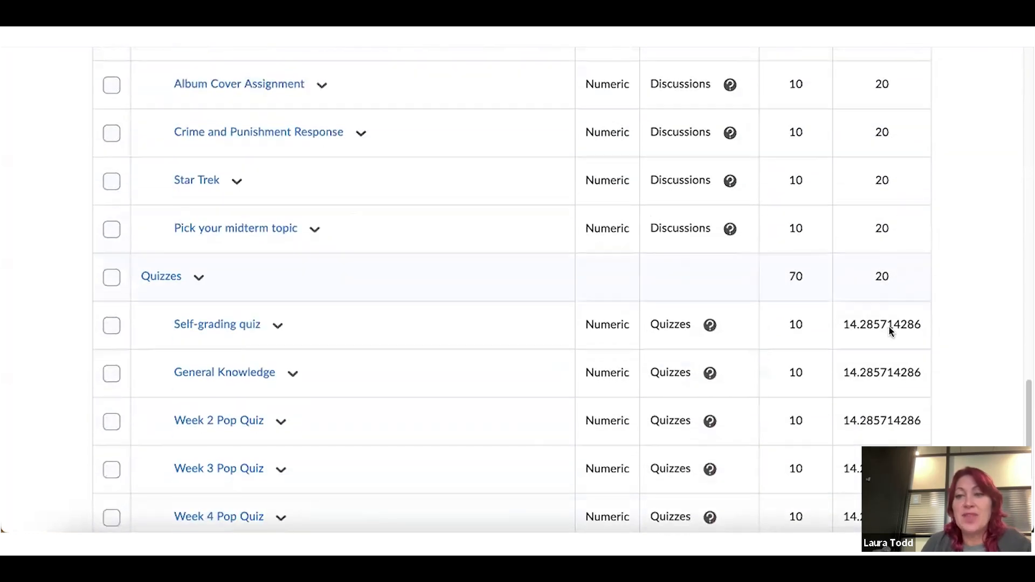
pyautogui.scroll(-1, 888, 326)
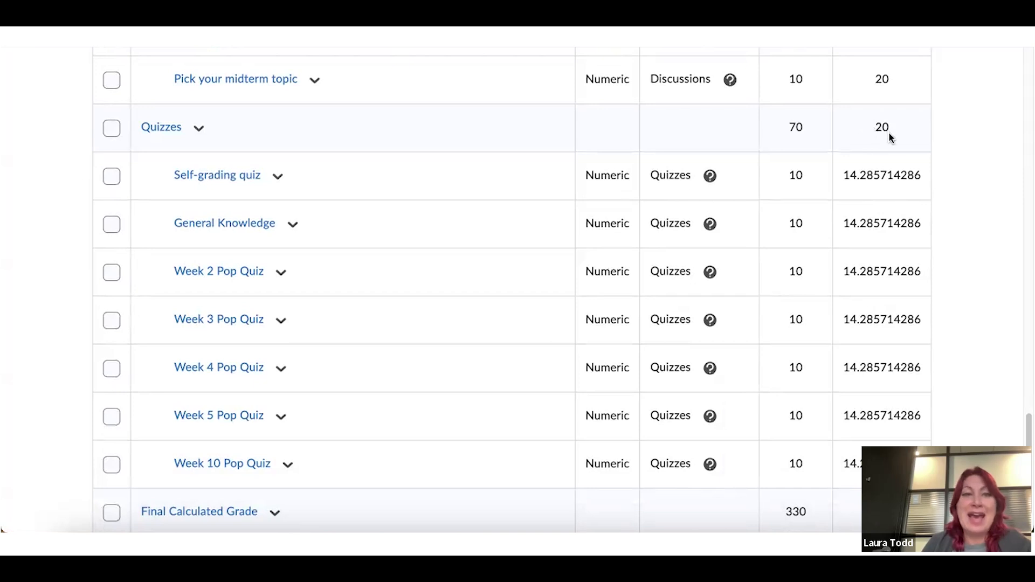
pyautogui.scroll(15, 882, 129)
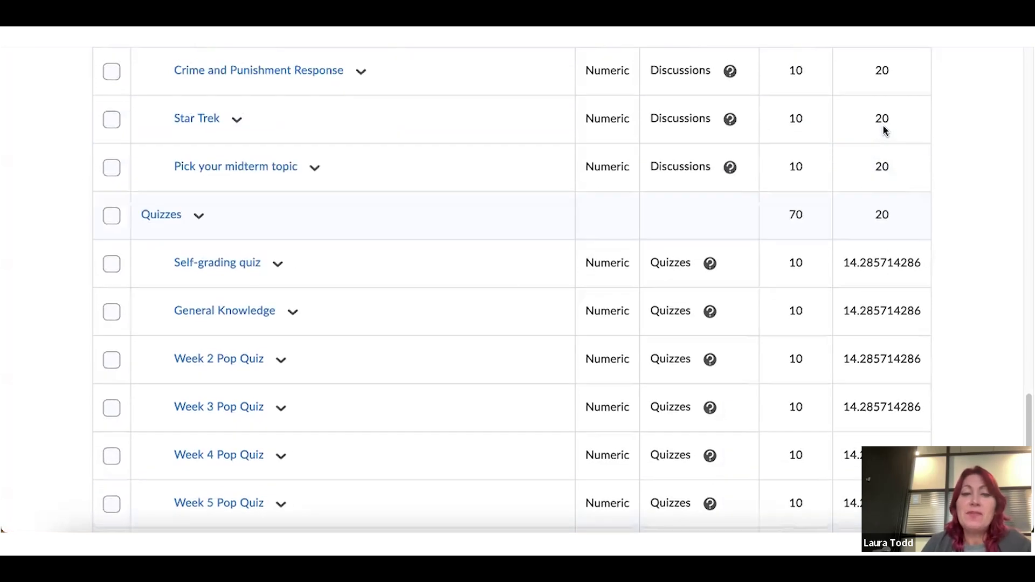
pyautogui.scroll(10, 883, 136)
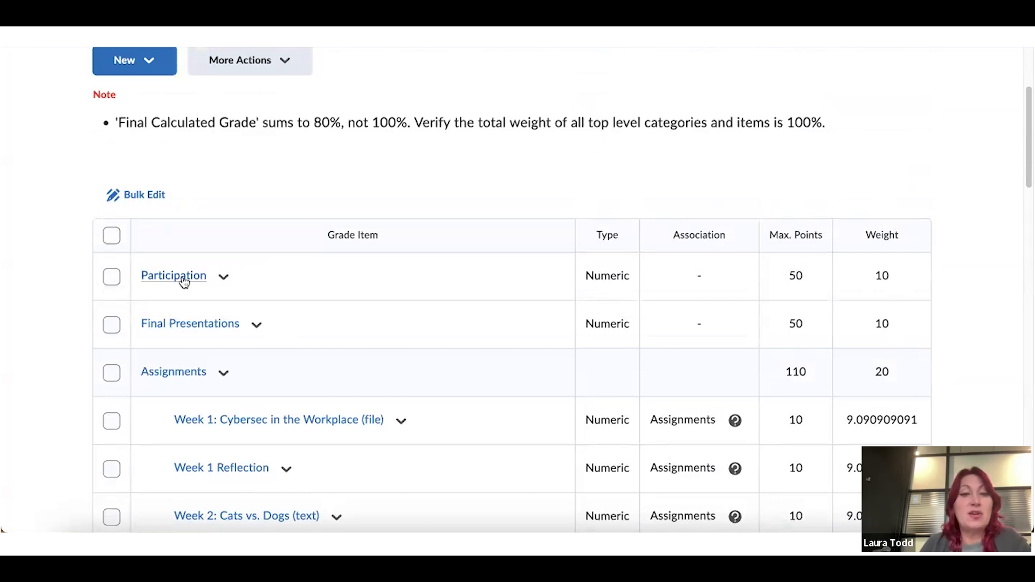
# Edit the Final Presentations item, change its weight from 10 to 30, and save
pyautogui.click(256, 326)
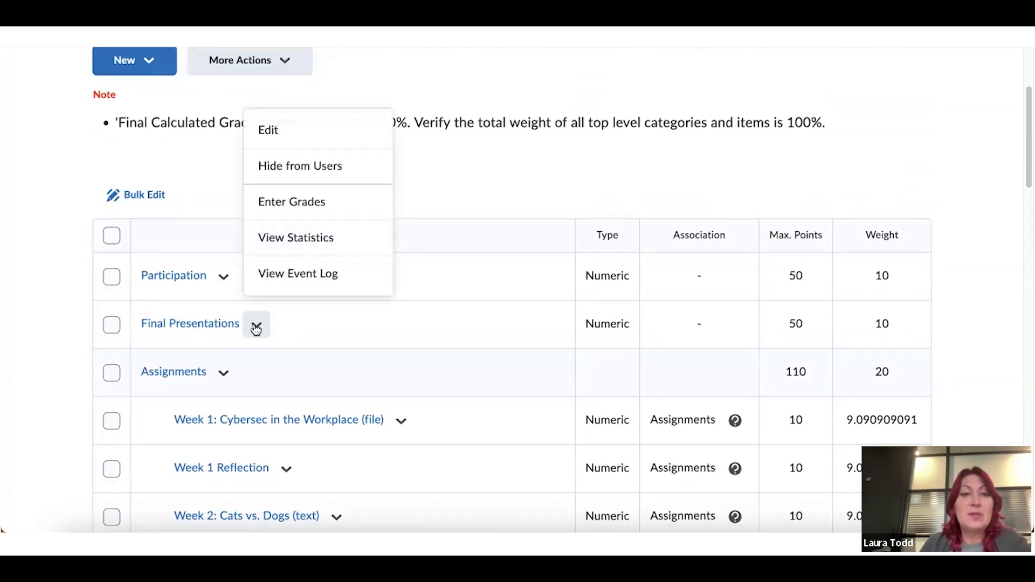
pyautogui.click(262, 130)
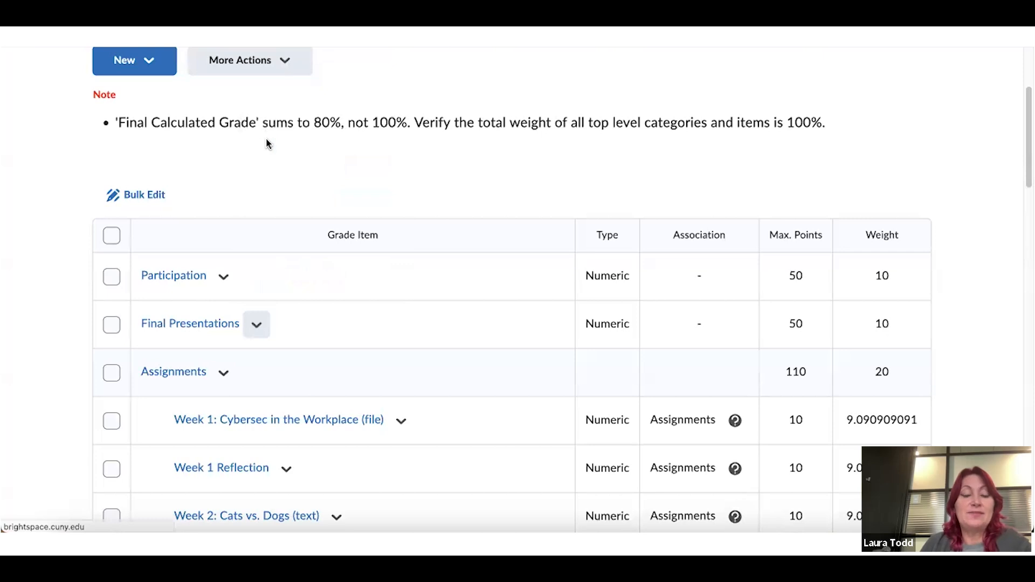
pyautogui.scroll(-4, 384, 188)
pyautogui.scroll(-3, 383, 187)
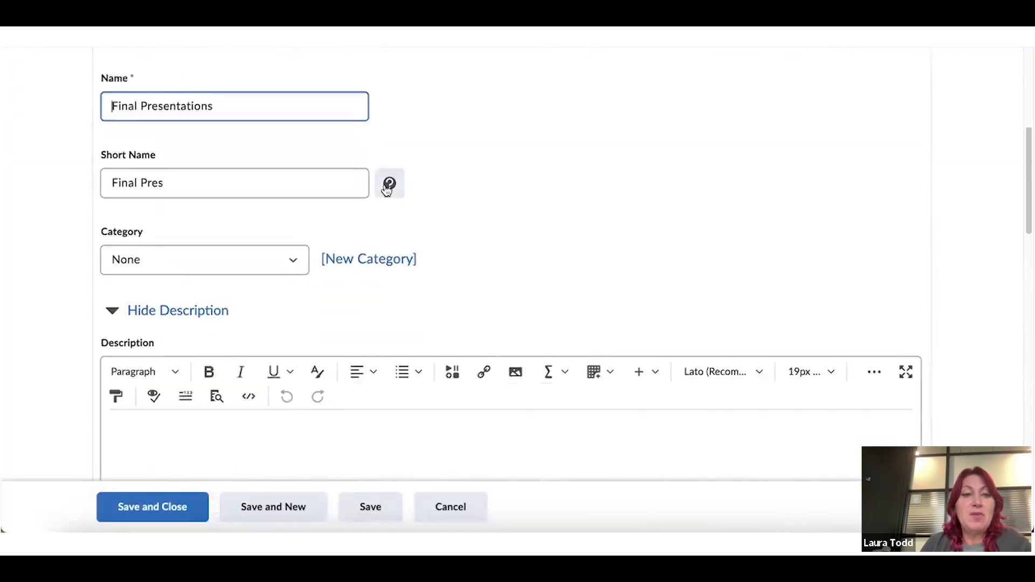
pyautogui.scroll(-1, 166, 341)
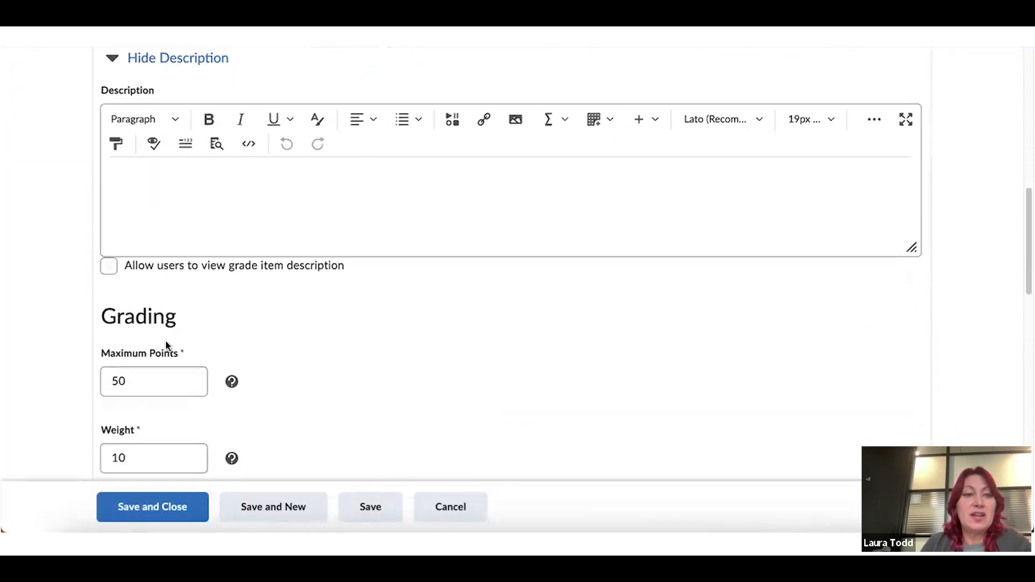
pyautogui.scroll(-1, 147, 372)
pyautogui.click(134, 399)
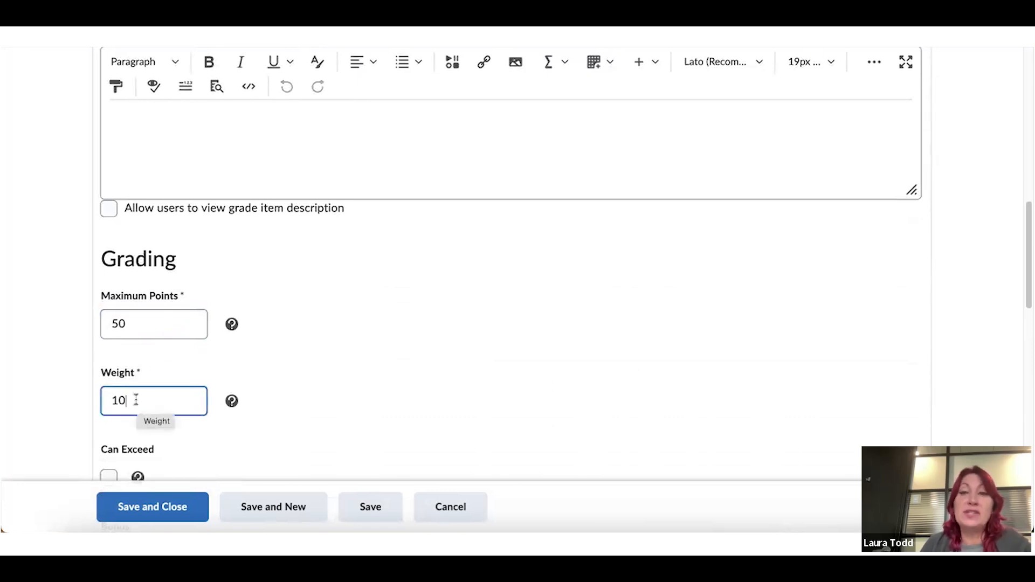
pyautogui.press('BackSpace')
pyautogui.press('BackSpace')
pyautogui.write('30')
pyautogui.click(152, 512)
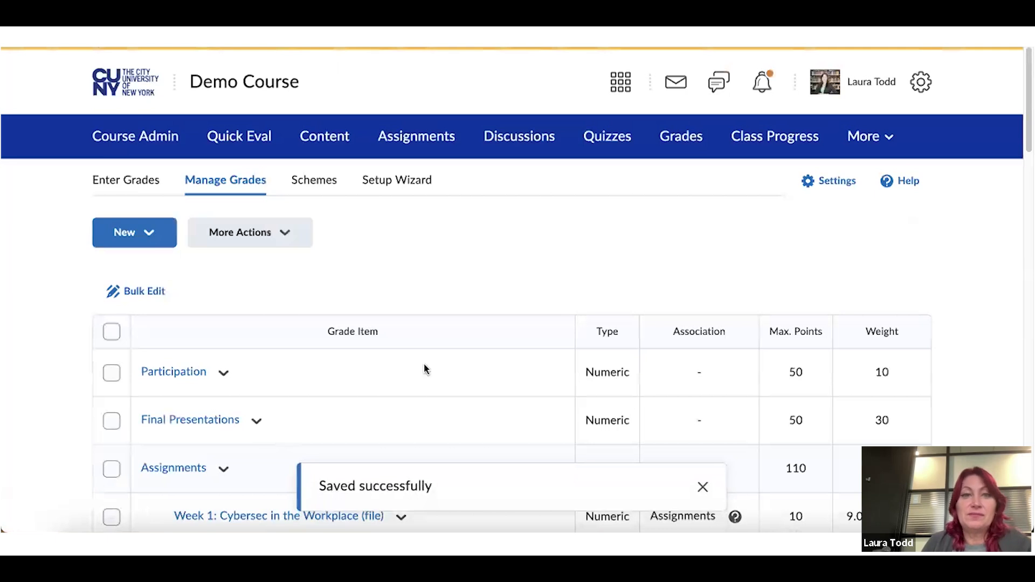
pyautogui.scroll(-3, 423, 367)
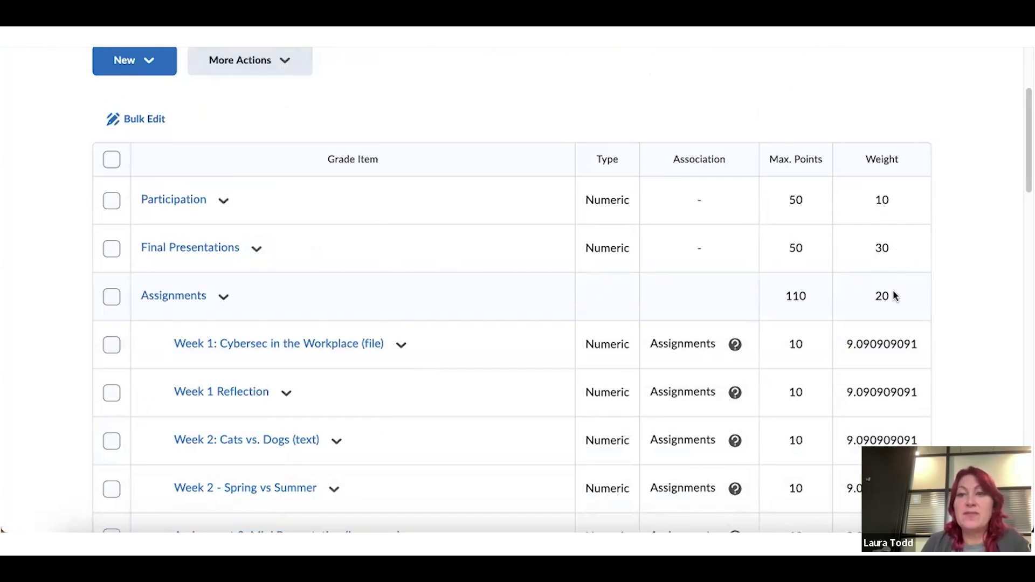
pyautogui.scroll(-2, 886, 254)
pyautogui.scroll(-1, 881, 218)
pyautogui.scroll(-13, 885, 231)
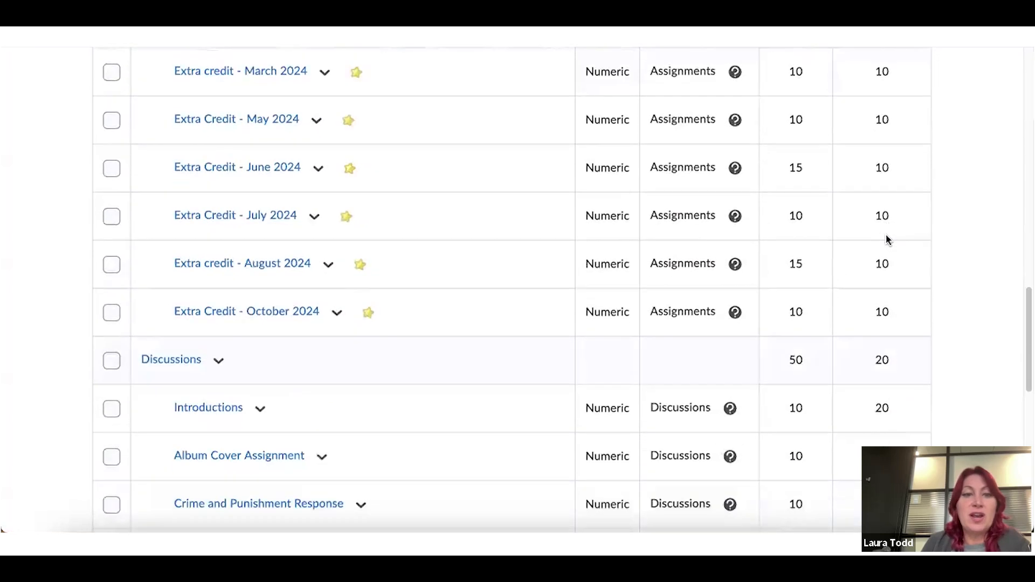
pyautogui.scroll(-2, 887, 240)
pyautogui.scroll(-5, 886, 262)
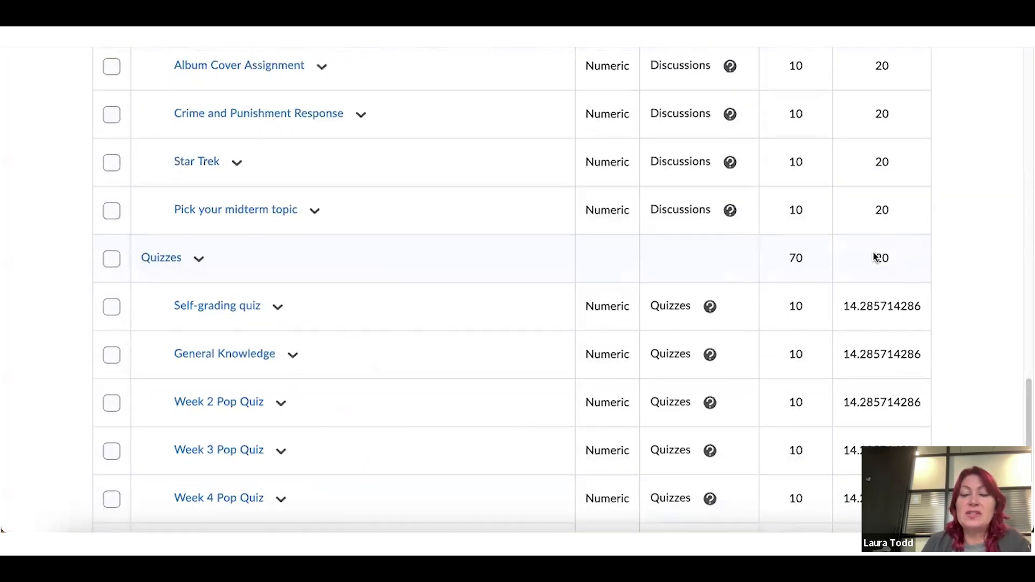
pyautogui.scroll(15, 874, 257)
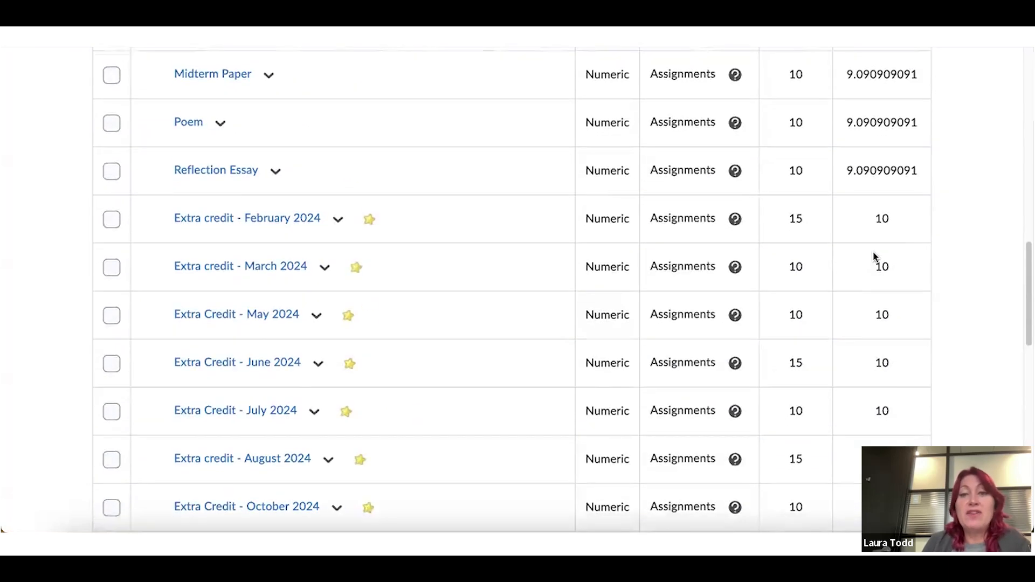
pyautogui.scroll(8, 874, 255)
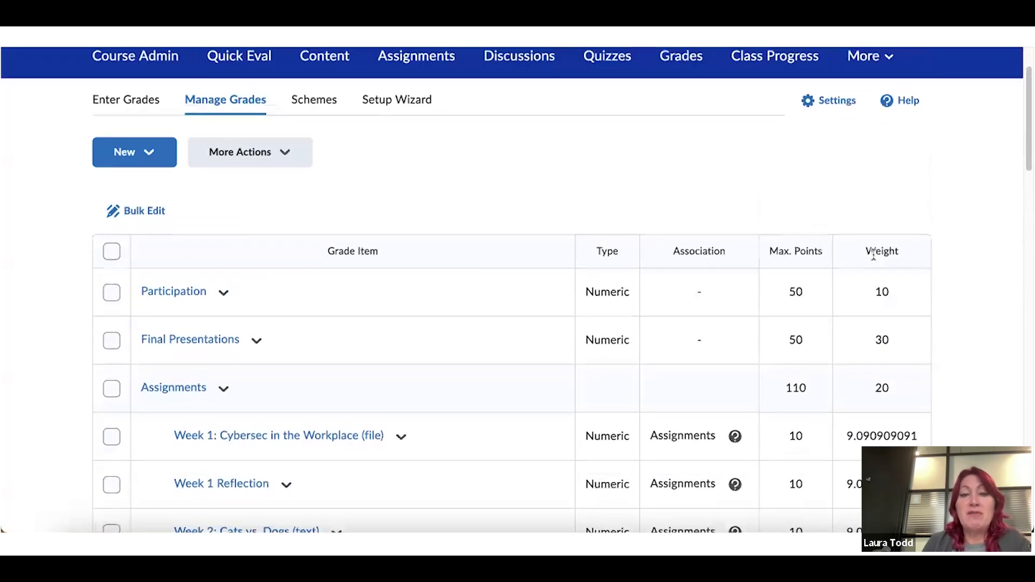
pyautogui.scroll(1, 874, 257)
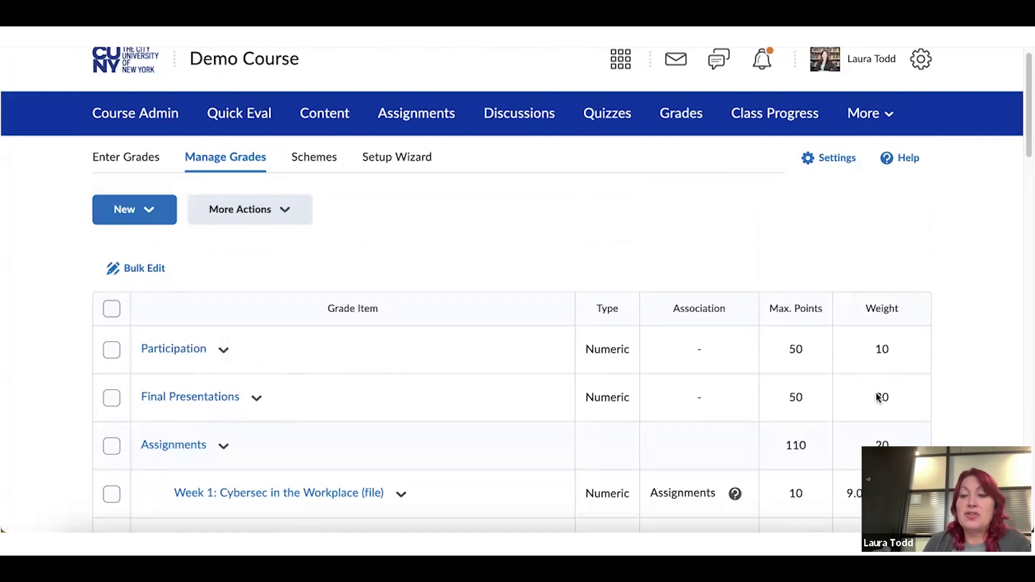
pyautogui.scroll(-2, 892, 399)
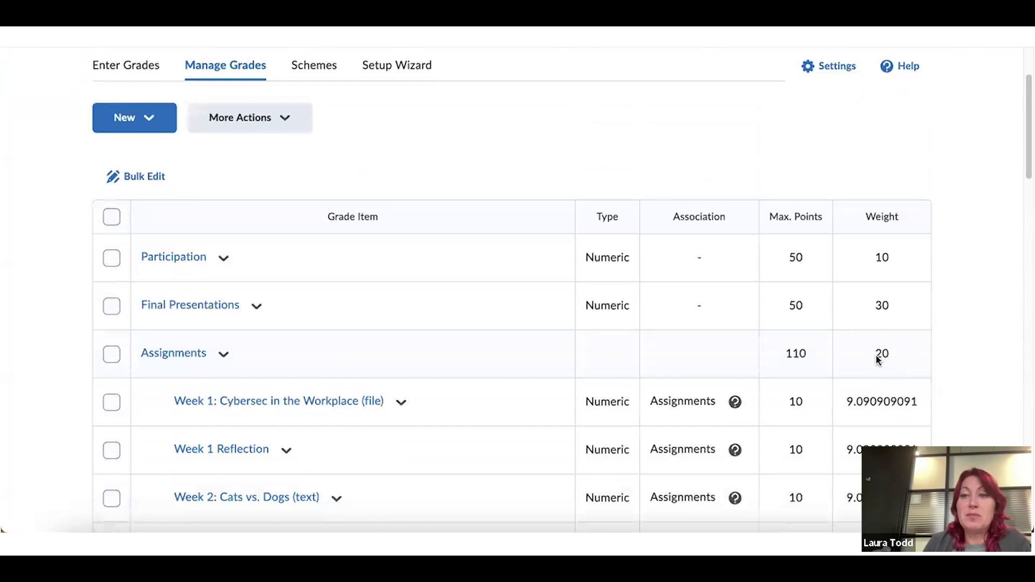
pyautogui.scroll(2, 880, 362)
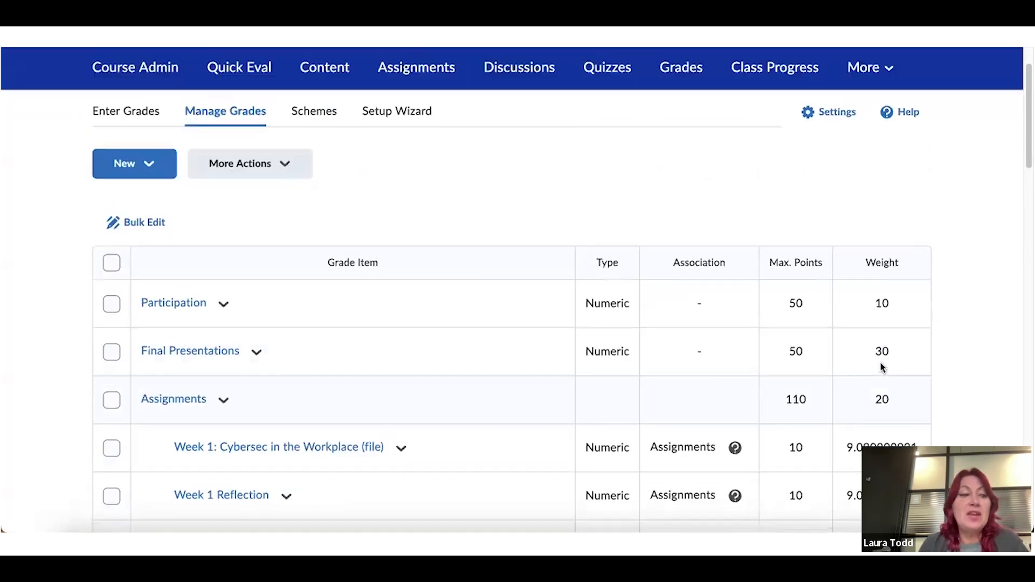
pyautogui.scroll(1, 880, 362)
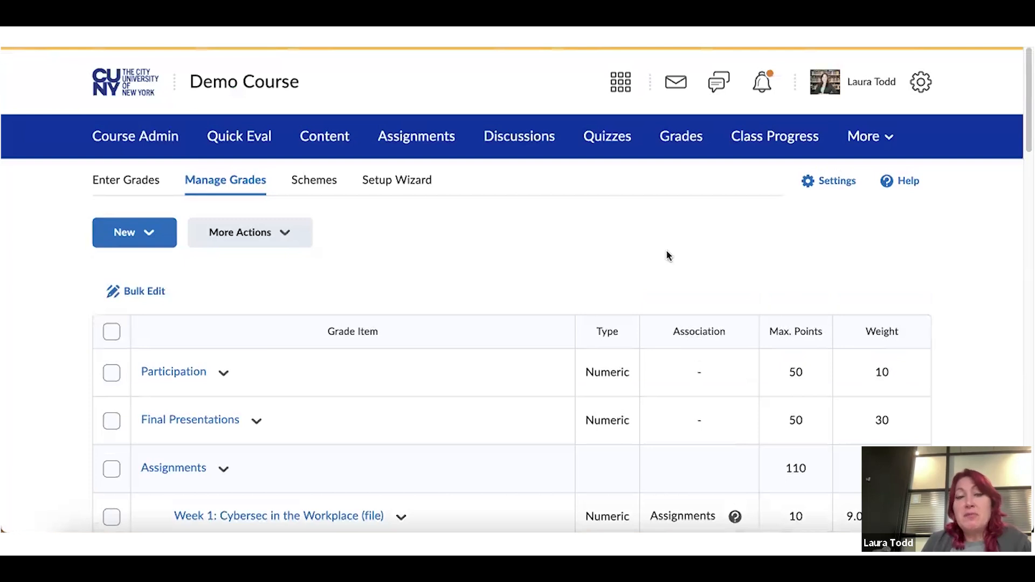
pyautogui.click(421, 190)
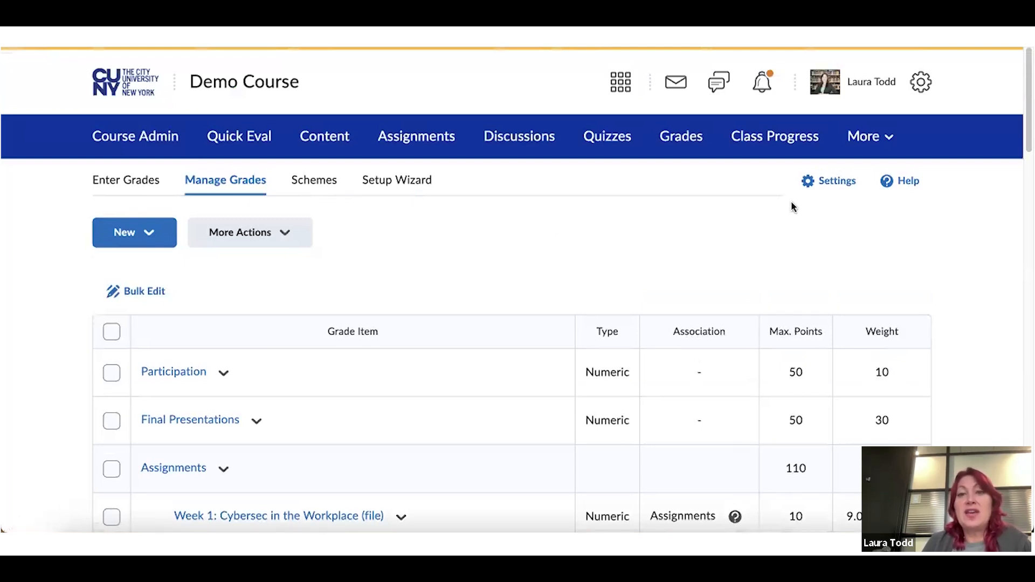
pyautogui.click(823, 186)
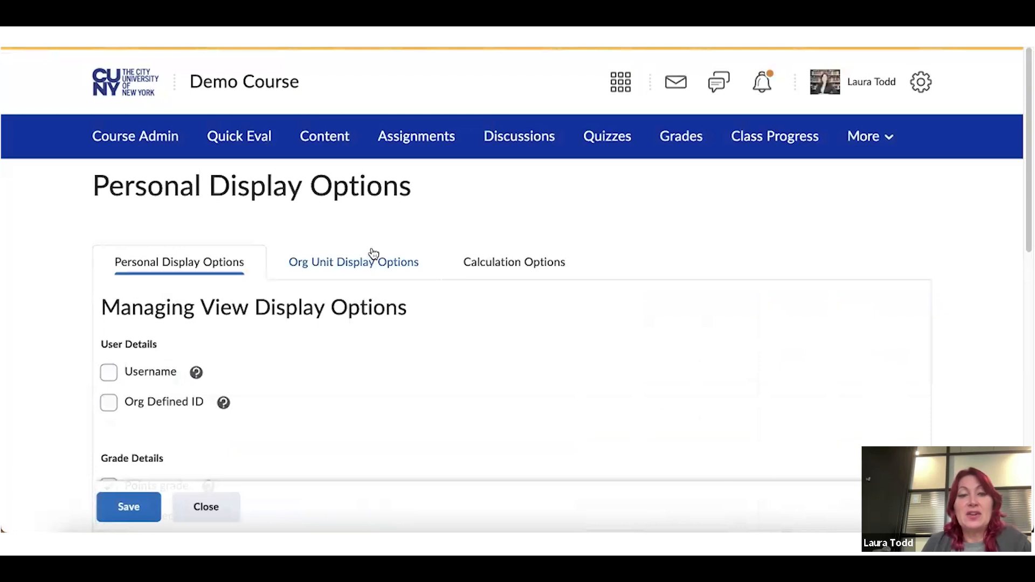
pyautogui.scroll(-5, 374, 253)
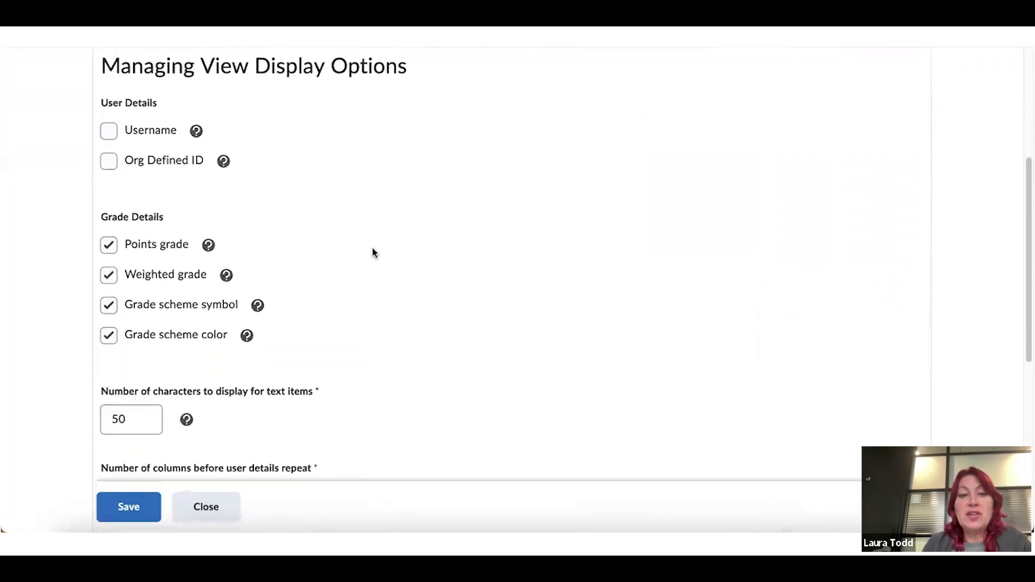
pyautogui.scroll(-1, 372, 252)
pyautogui.click(206, 512)
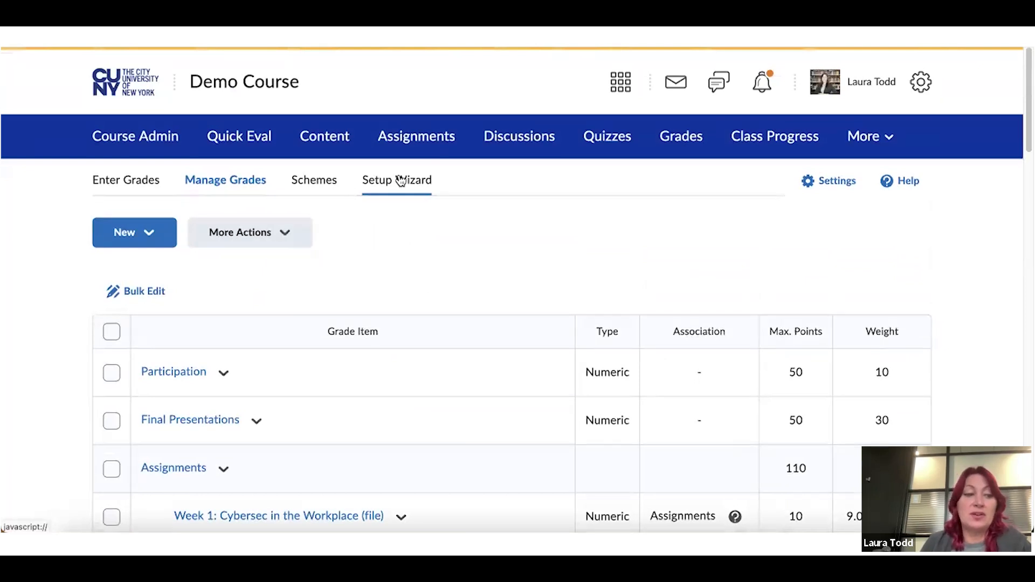
# Open the Setup Wizard and review the Current Grade Book Settings: Weighted, Adjusted Final Grade, Percentage
pyautogui.click(400, 180)
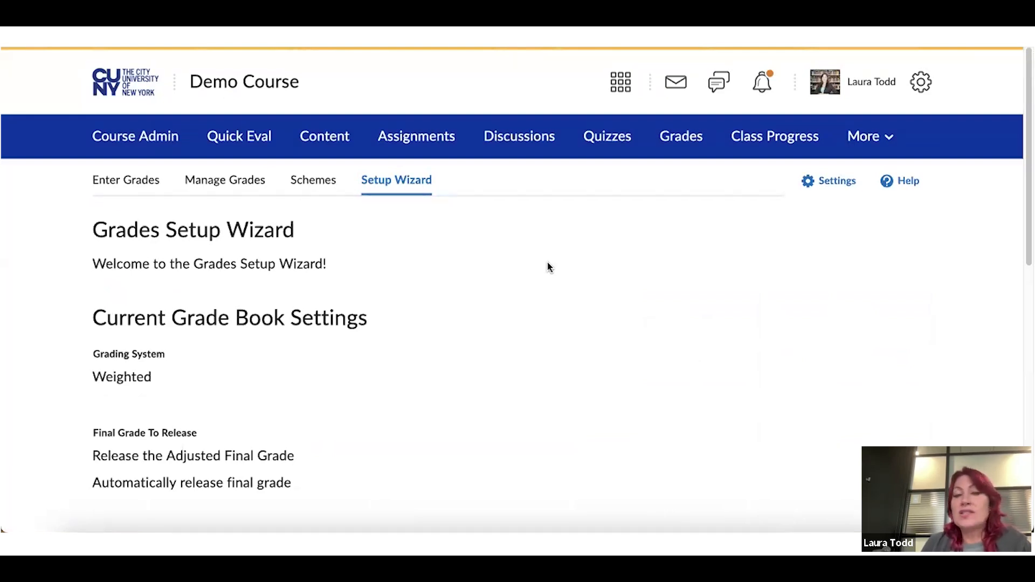
pyautogui.scroll(-1, 549, 266)
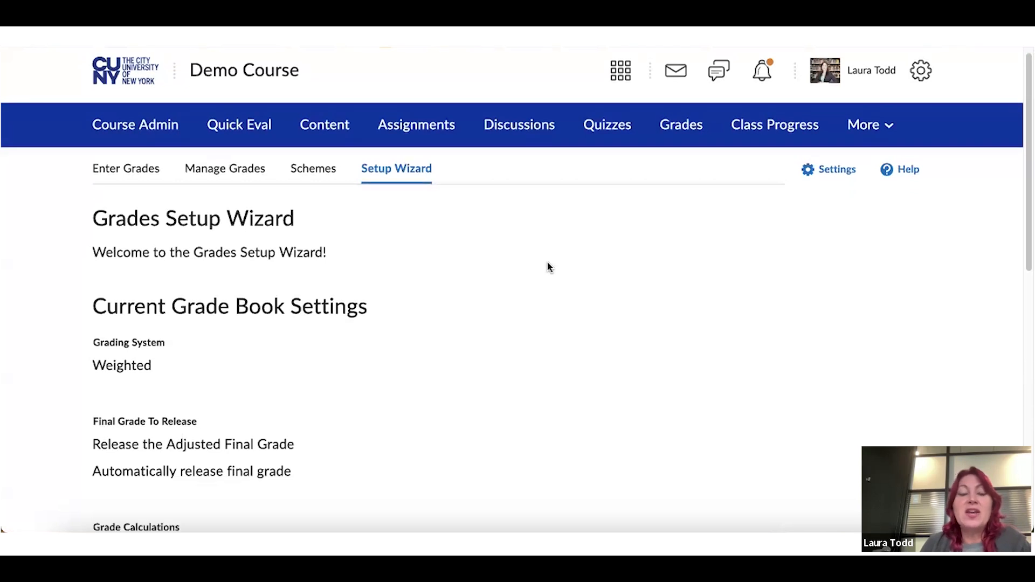
pyautogui.scroll(-2, 549, 267)
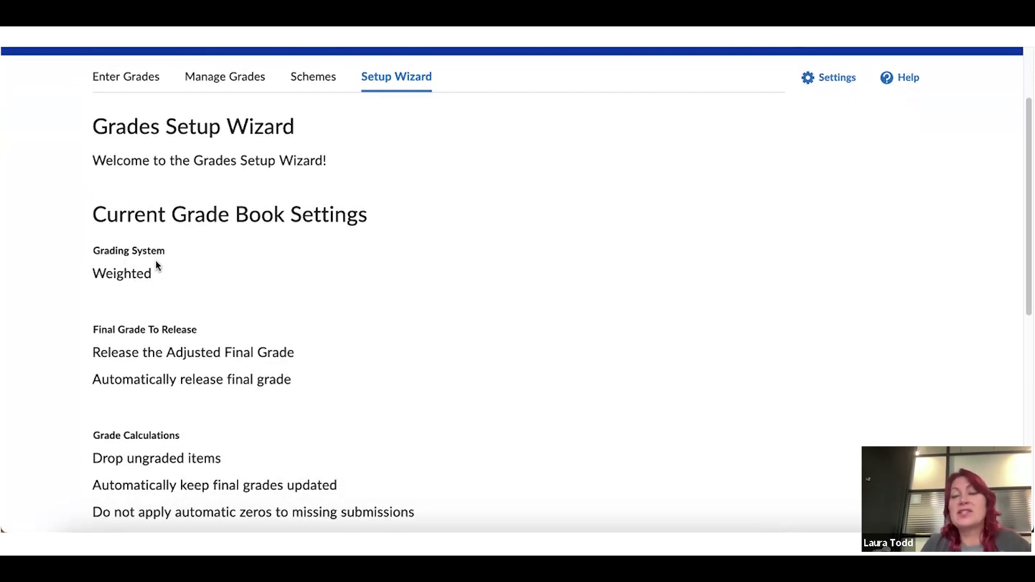
pyautogui.scroll(-1, 219, 269)
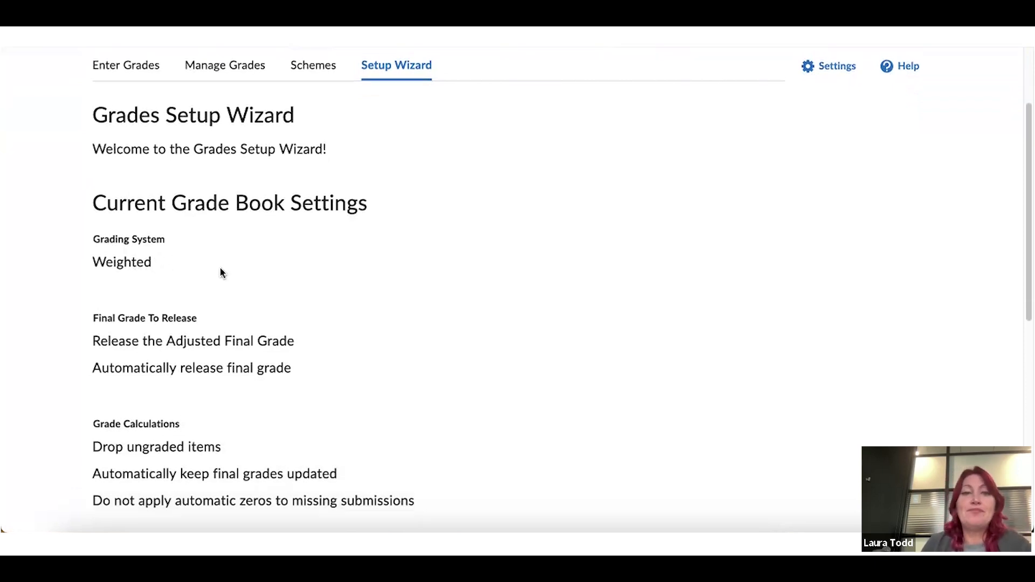
pyautogui.scroll(-2, 276, 218)
pyautogui.scroll(-3, 276, 222)
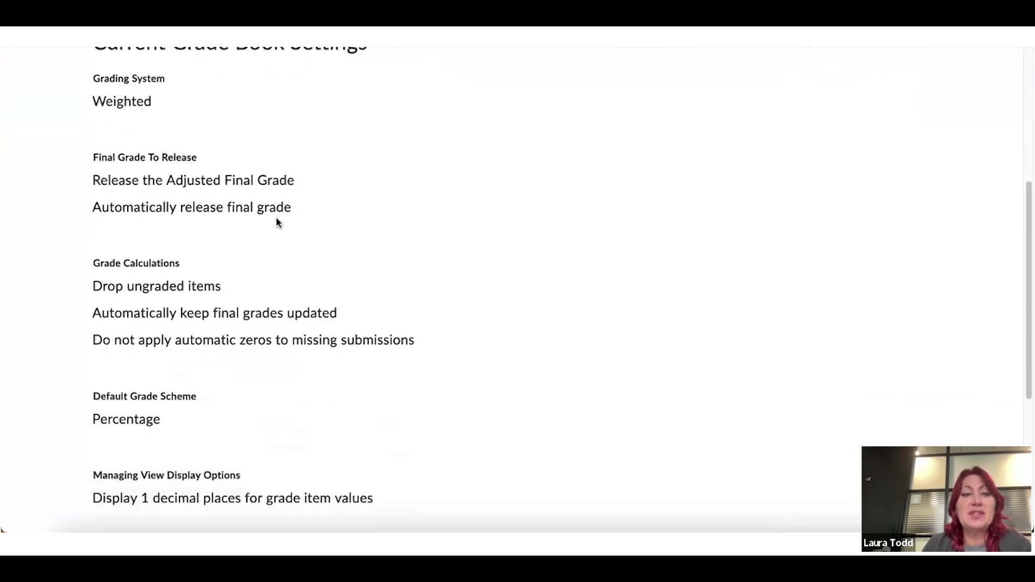
pyautogui.scroll(-3, 276, 225)
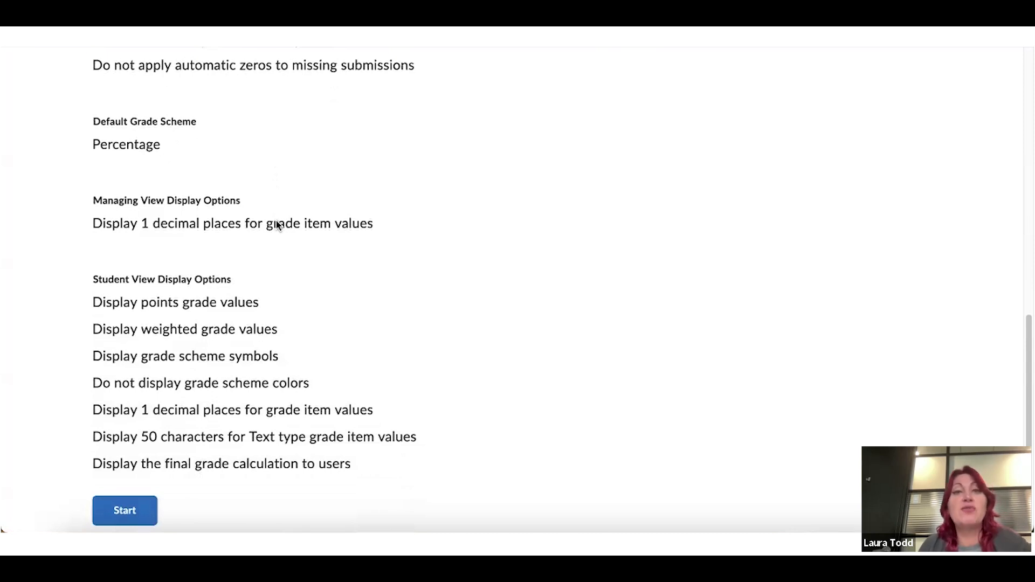
# Start the Setup Wizard and continue past Step 1 keeping the Weighted grading system
pyautogui.click(144, 512)
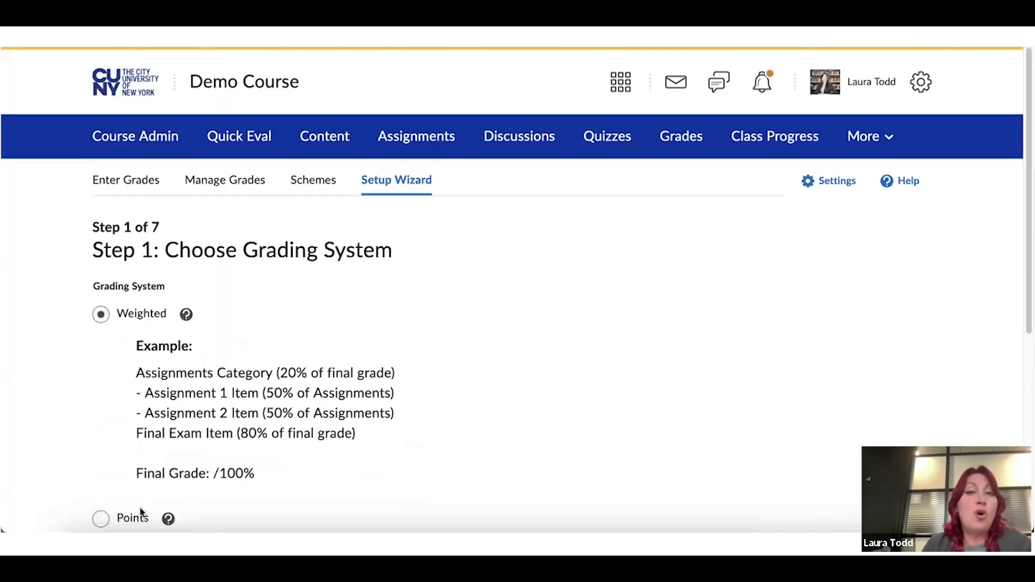
pyautogui.scroll(-1, 436, 352)
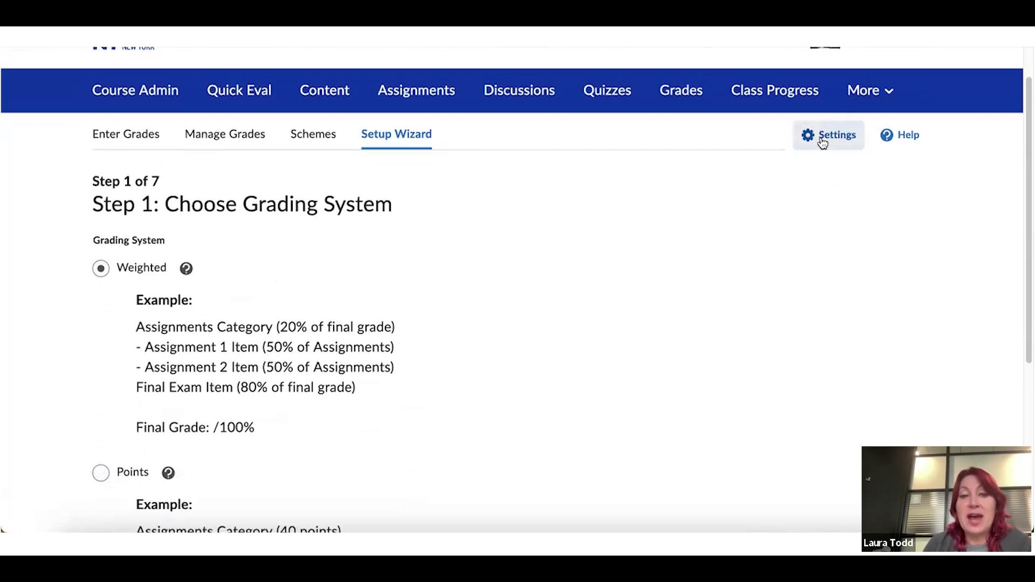
pyautogui.scroll(-1, 372, 260)
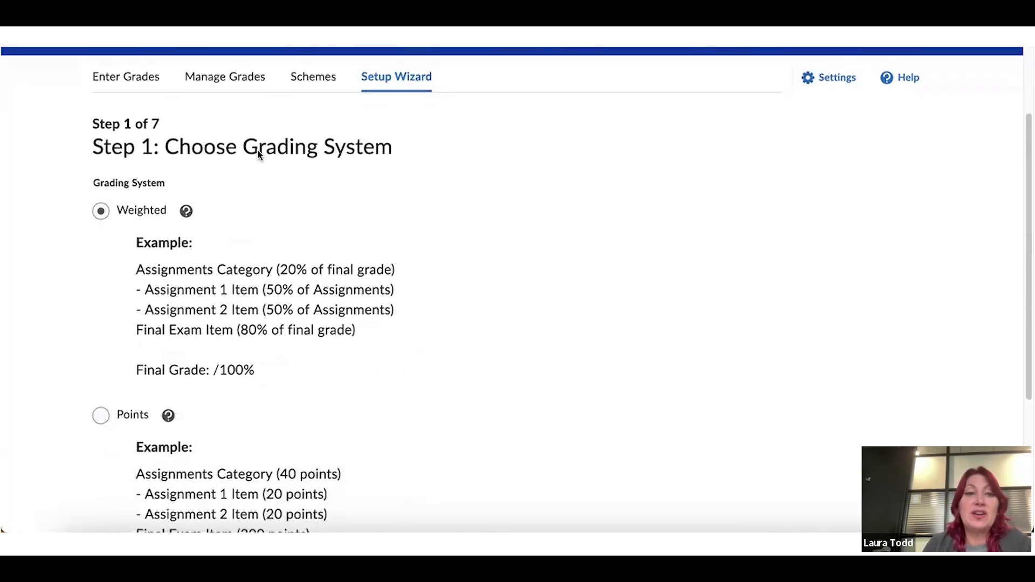
pyautogui.scroll(-2, 196, 215)
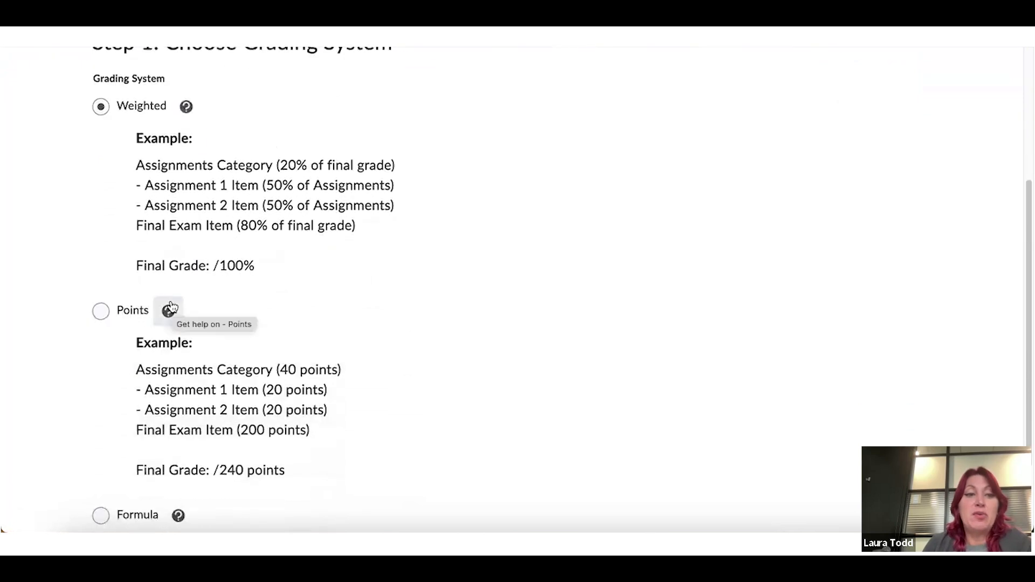
pyautogui.scroll(-2, 167, 310)
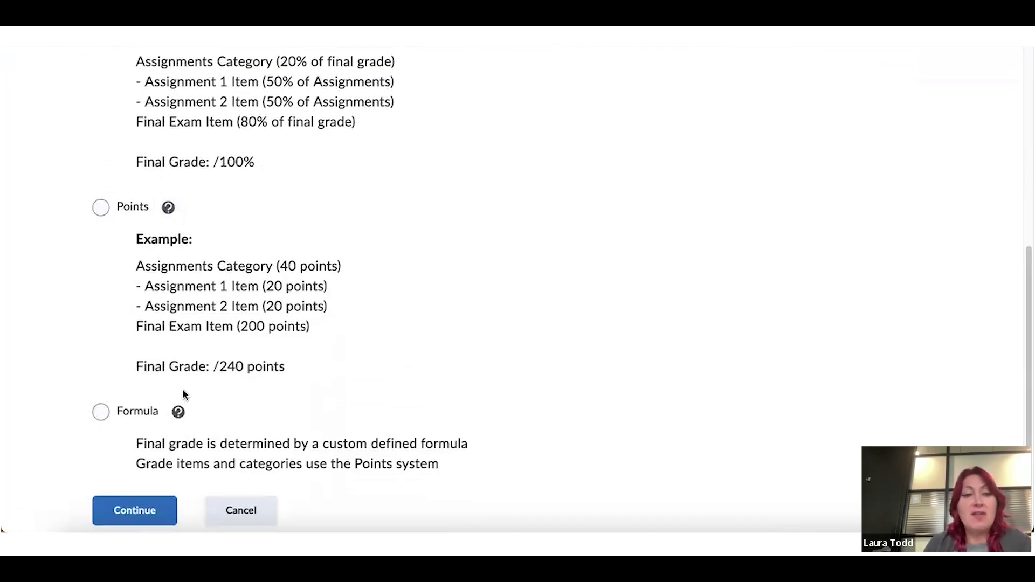
pyautogui.click(144, 512)
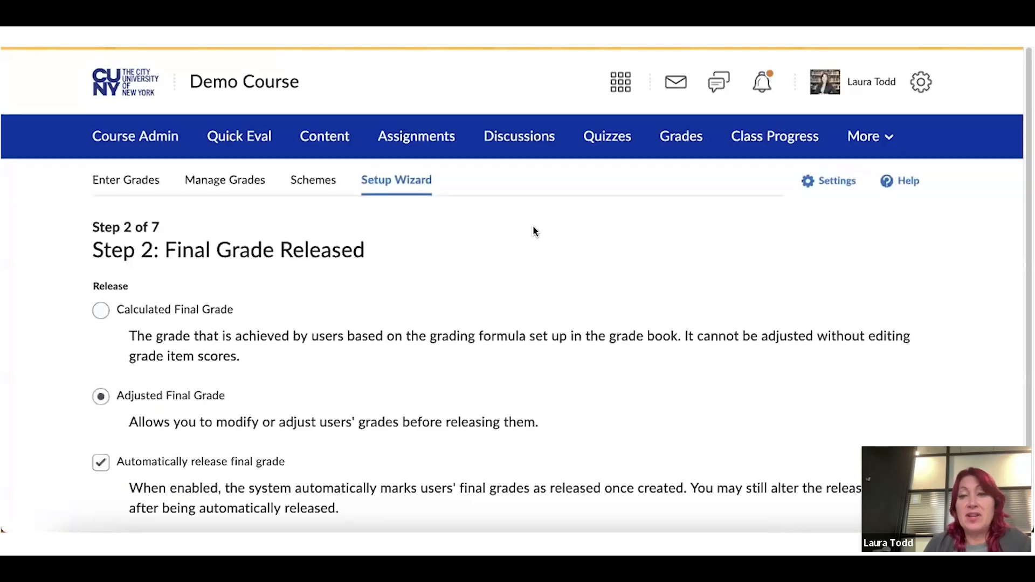
# On Step 2, keep Adjusted Final Grade with 'Automatically release final grade' checked, then continue
pyautogui.scroll(-1, 537, 229)
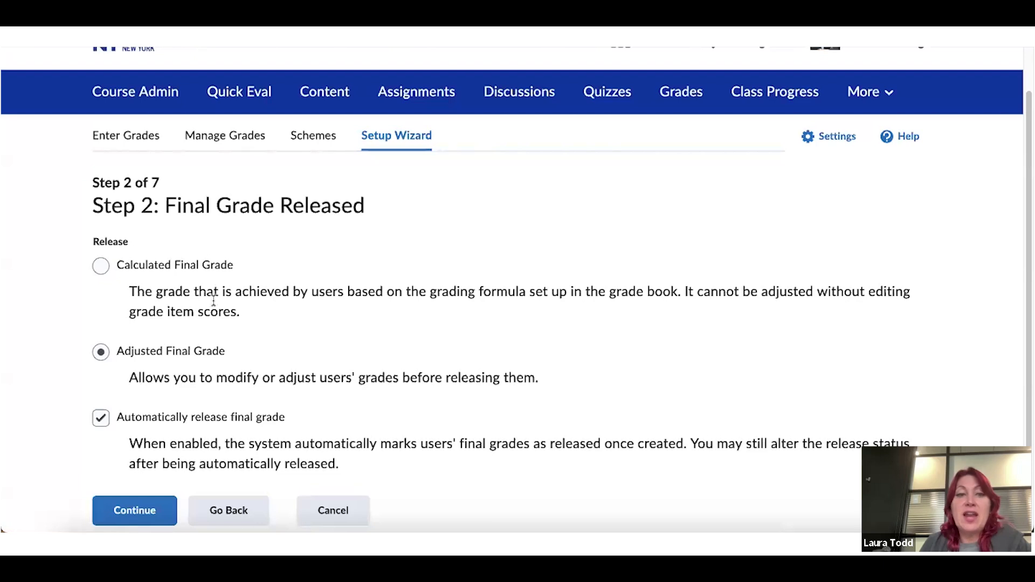
pyautogui.click(100, 267)
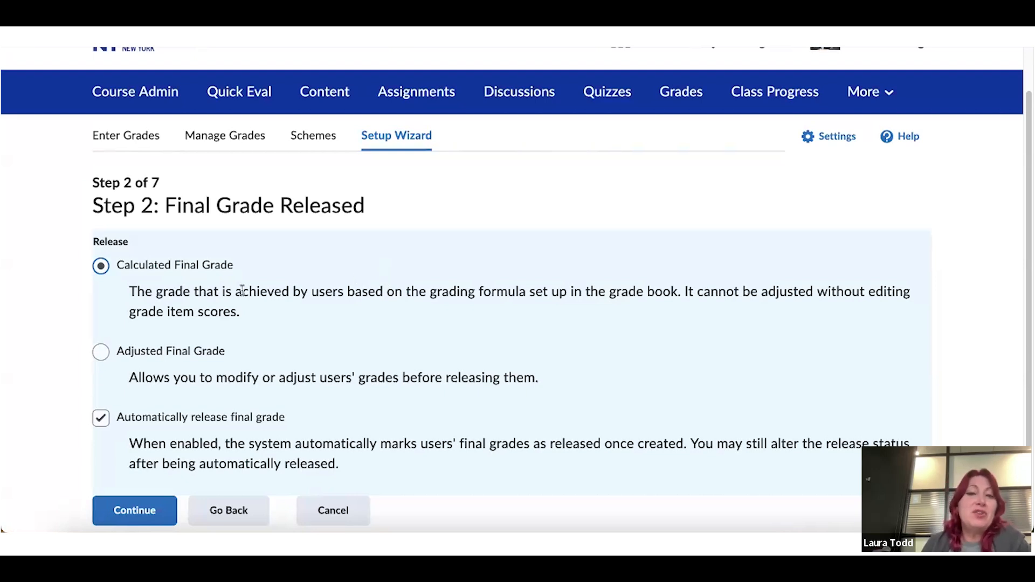
pyautogui.click(102, 353)
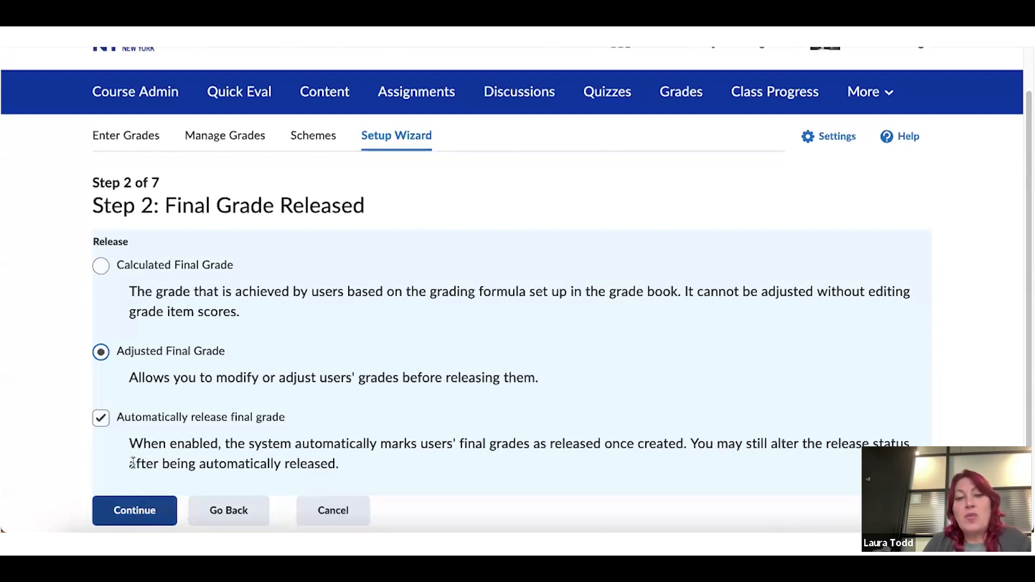
pyautogui.click(102, 421)
pyautogui.click(102, 421)
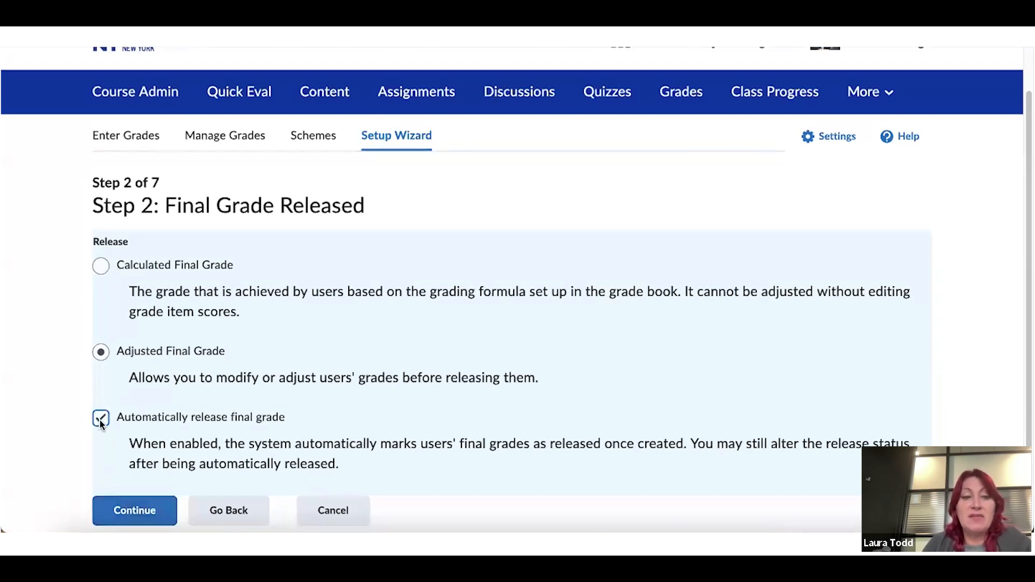
pyautogui.click(152, 514)
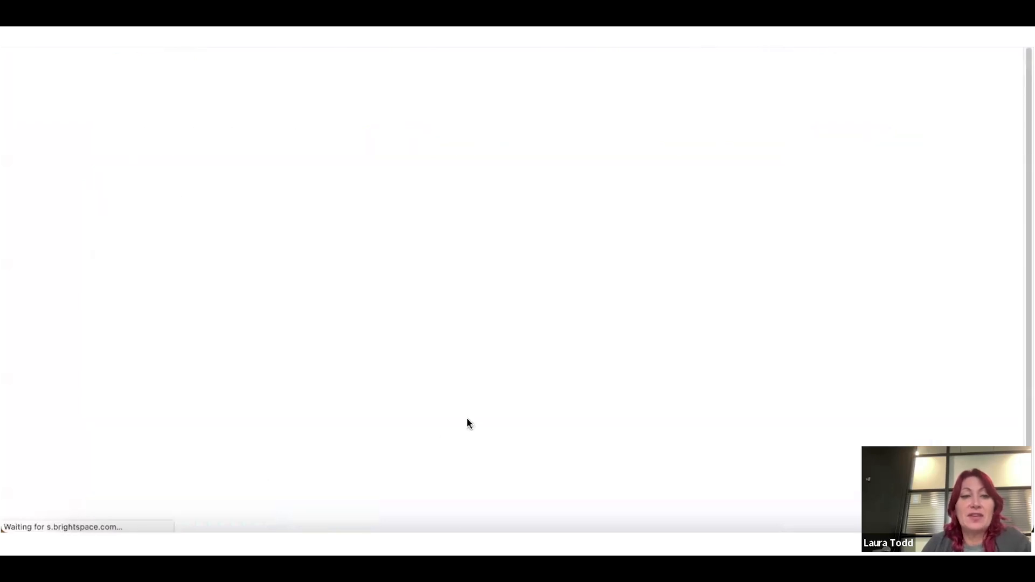
# Compare 'Drop ungraded items' and 'Treat ungraded items as 0' by toggling them and reading their help
pyautogui.scroll(-1, 482, 391)
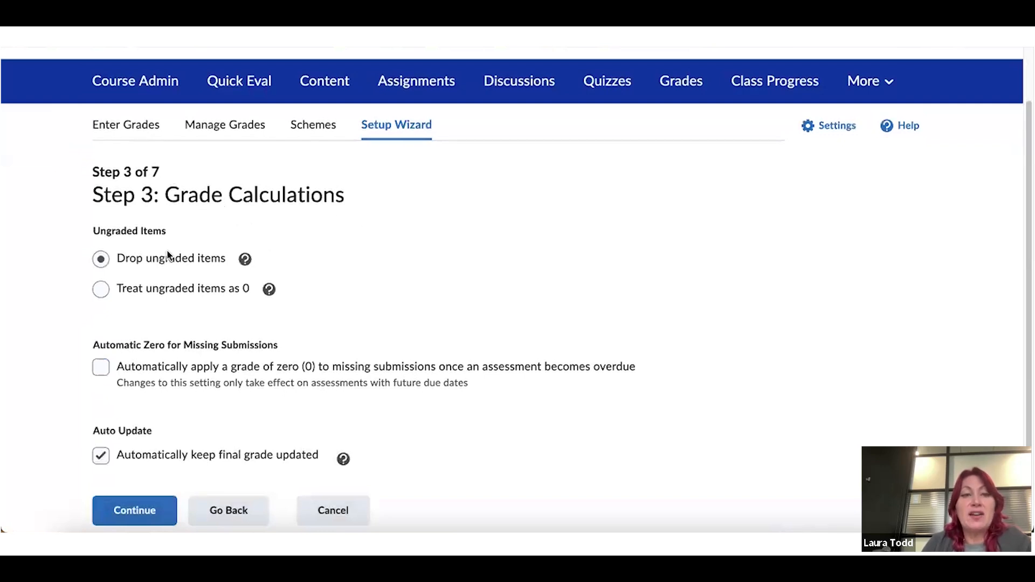
pyautogui.click(98, 291)
pyautogui.click(101, 259)
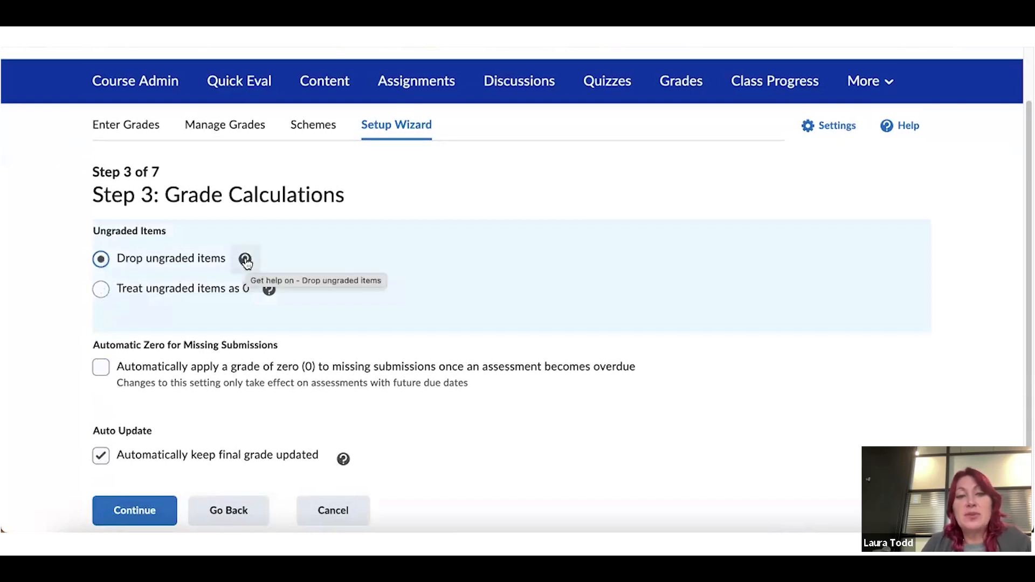
pyautogui.click(245, 261)
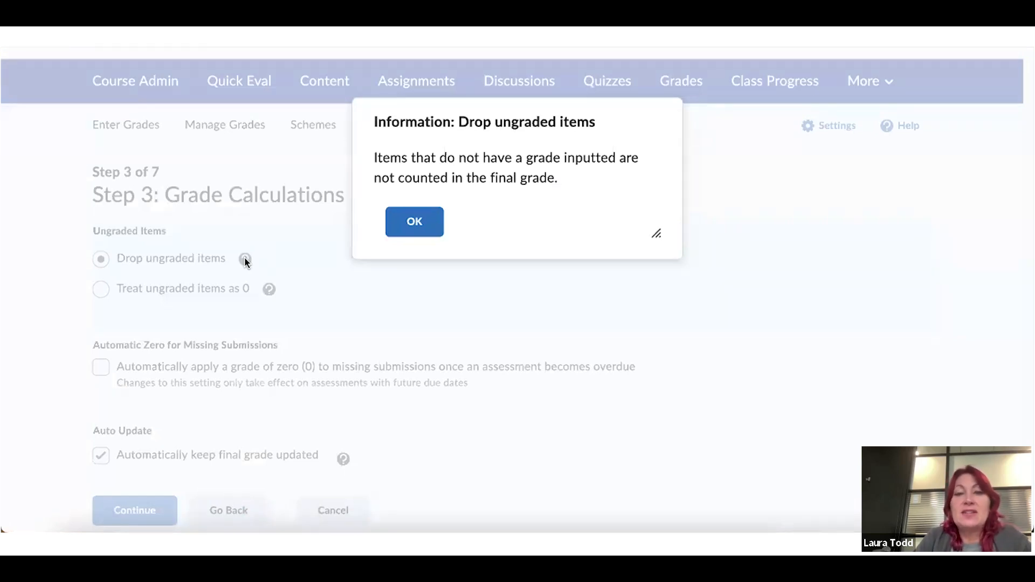
pyautogui.click(393, 222)
pyautogui.click(102, 290)
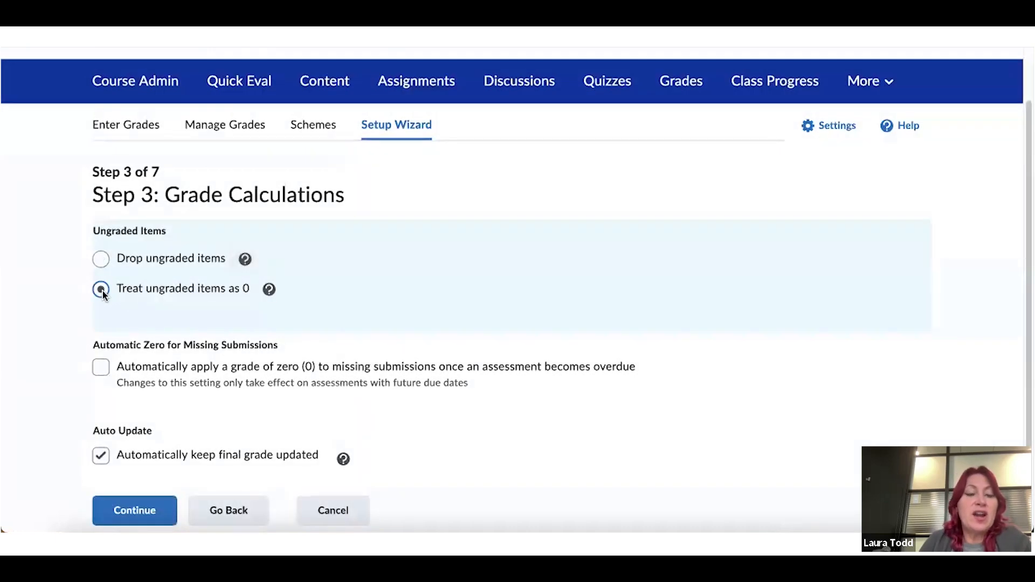
pyautogui.click(266, 290)
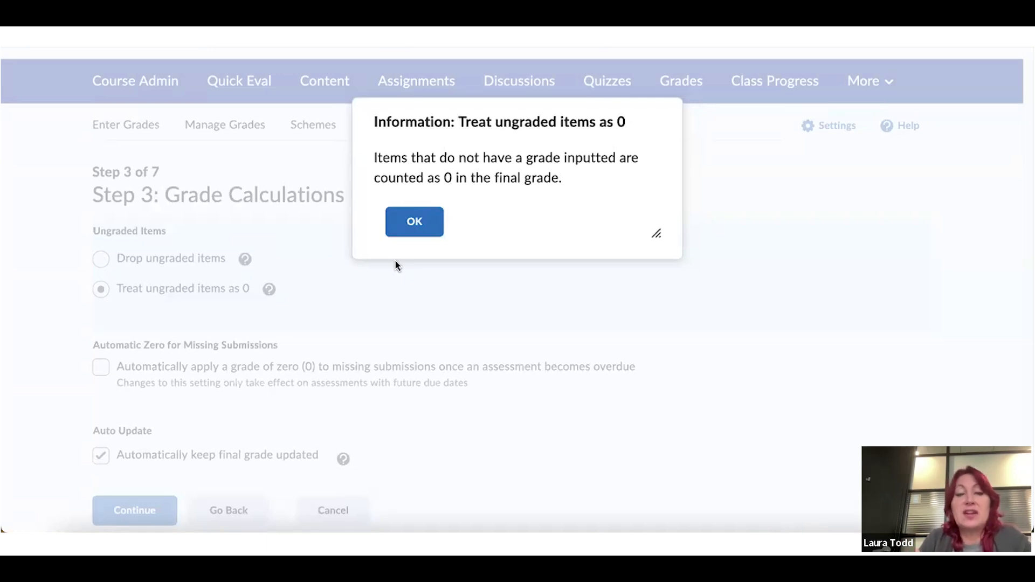
pyautogui.click(419, 222)
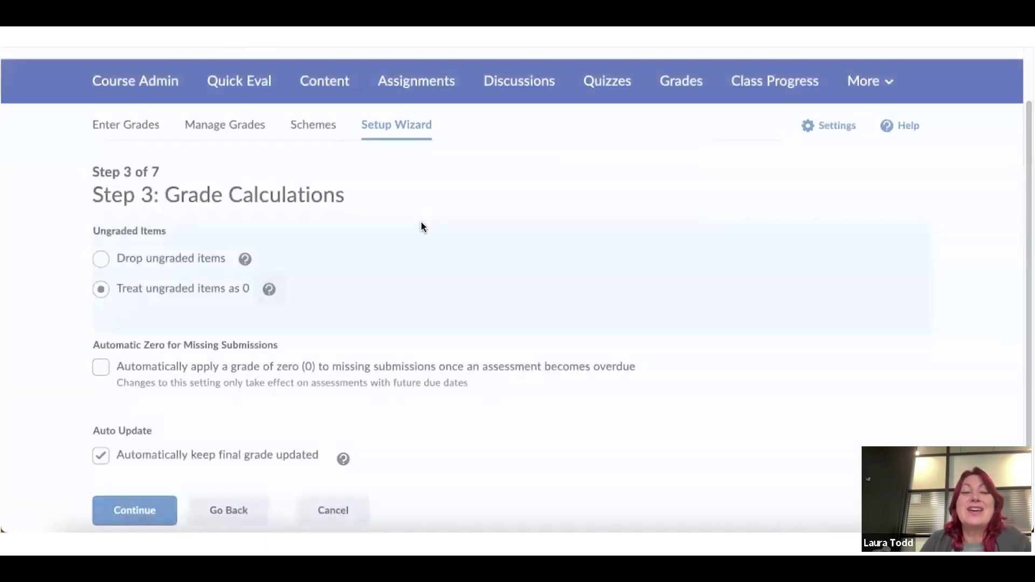
pyautogui.click(102, 261)
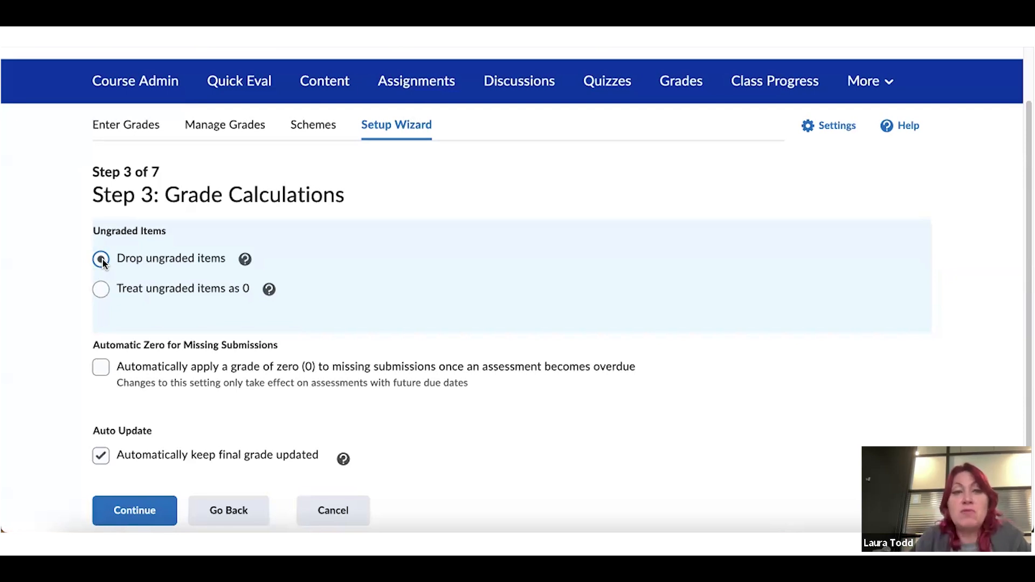
pyautogui.click(100, 290)
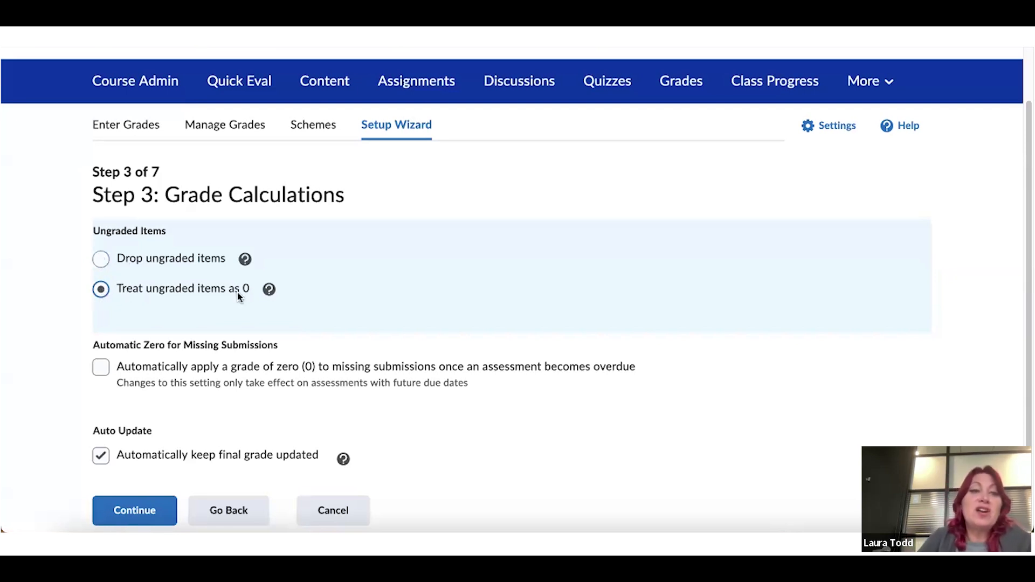
pyautogui.click(269, 290)
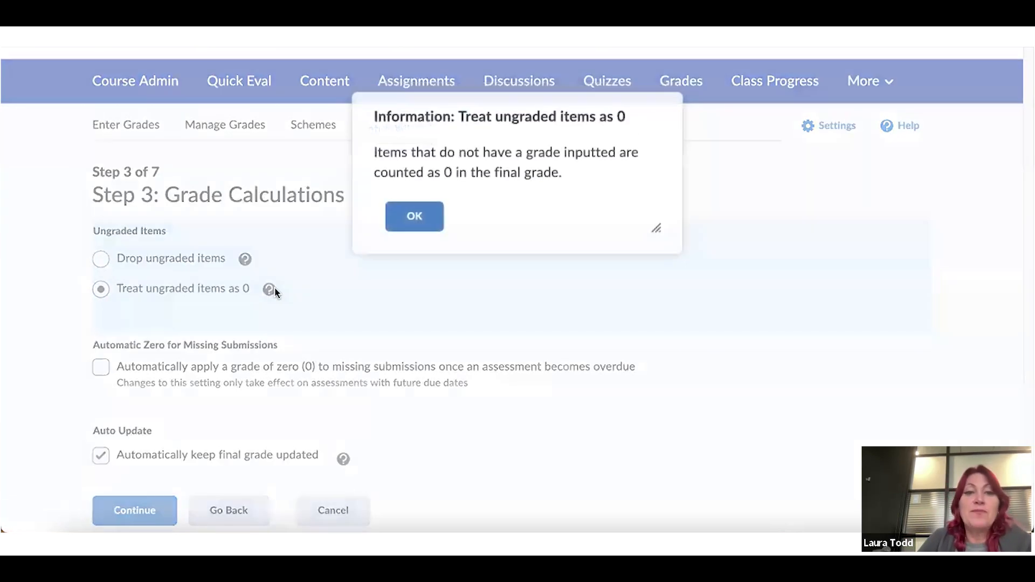
pyautogui.click(424, 228)
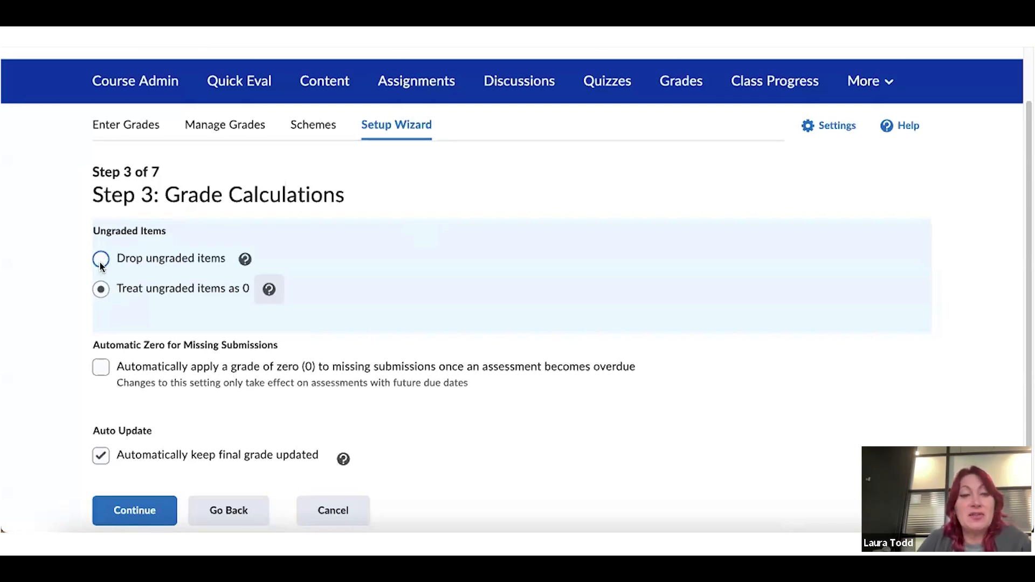
# Restore 'Drop ungraded items', keep Auto Update checked, and continue to Step 4
pyautogui.click(101, 369)
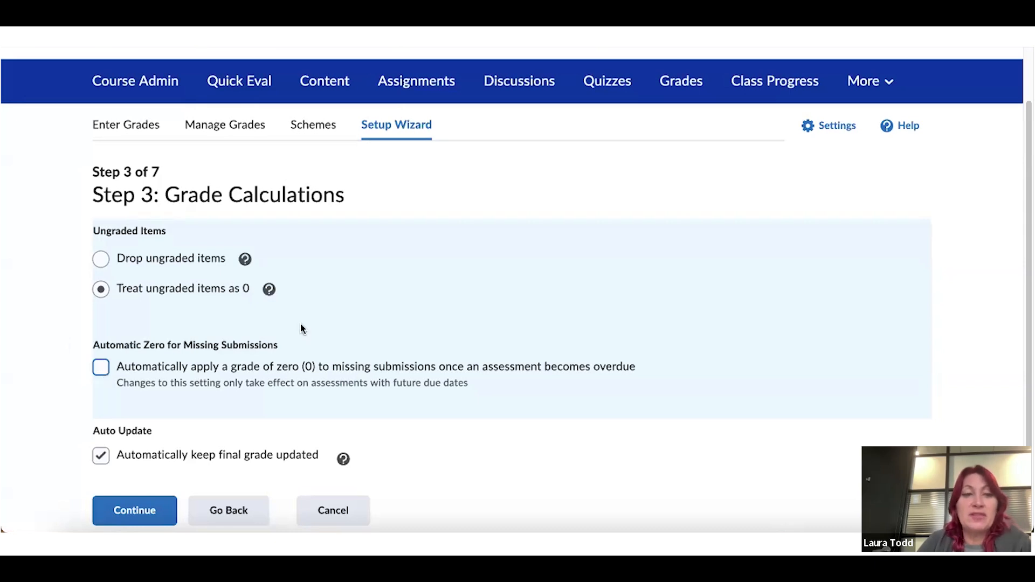
pyautogui.click(100, 260)
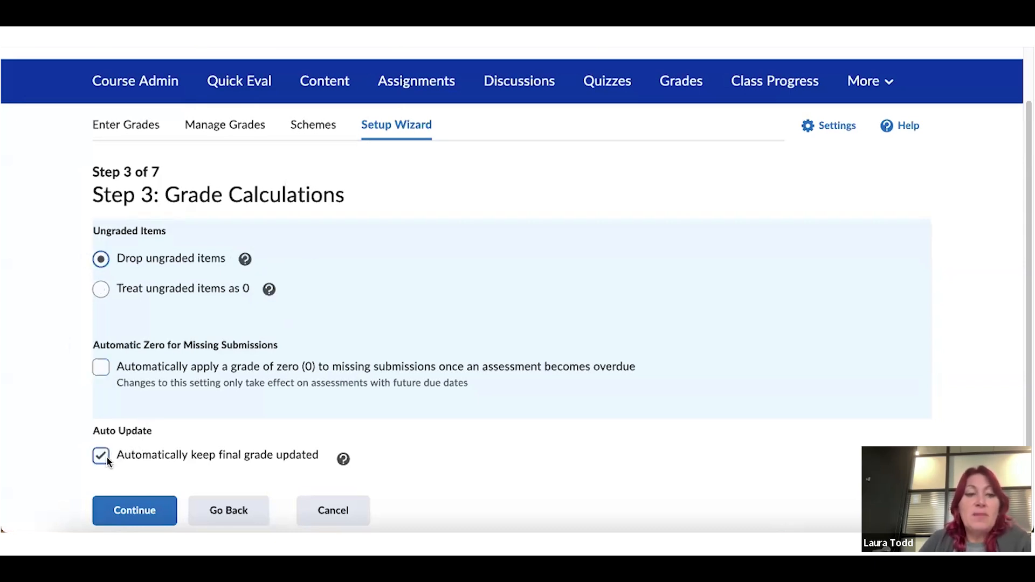
pyautogui.click(344, 458)
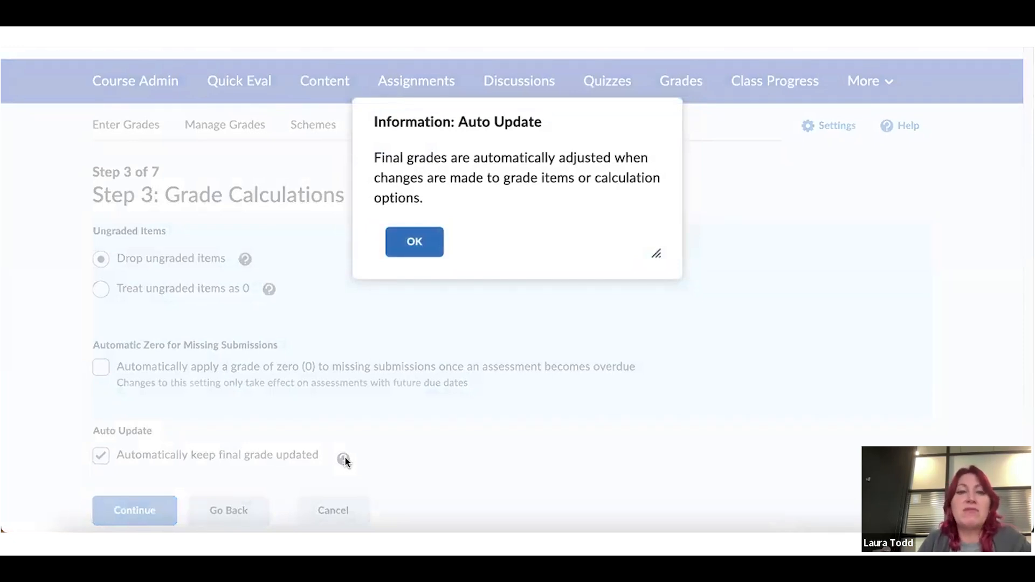
pyautogui.click(408, 240)
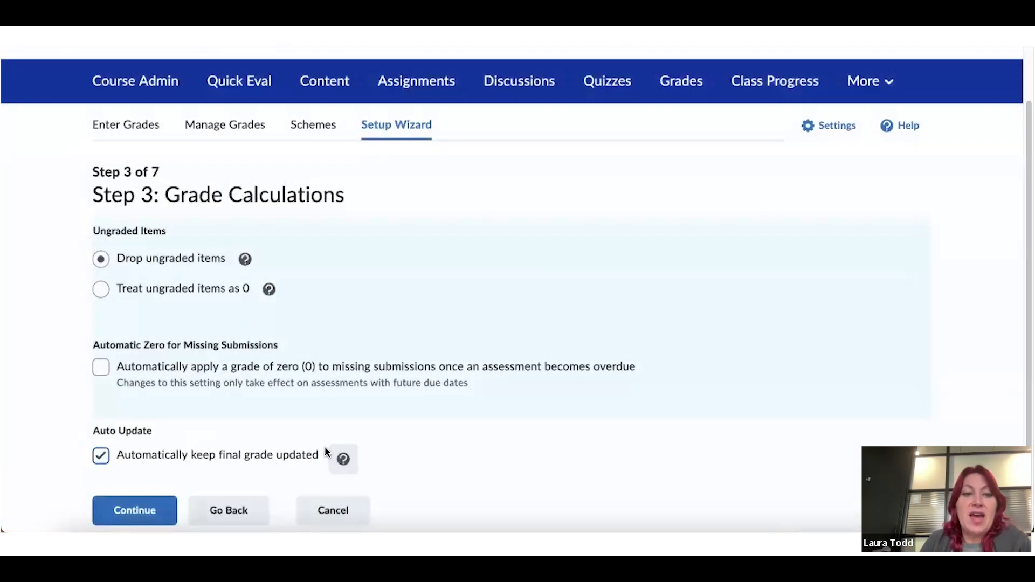
pyautogui.click(150, 507)
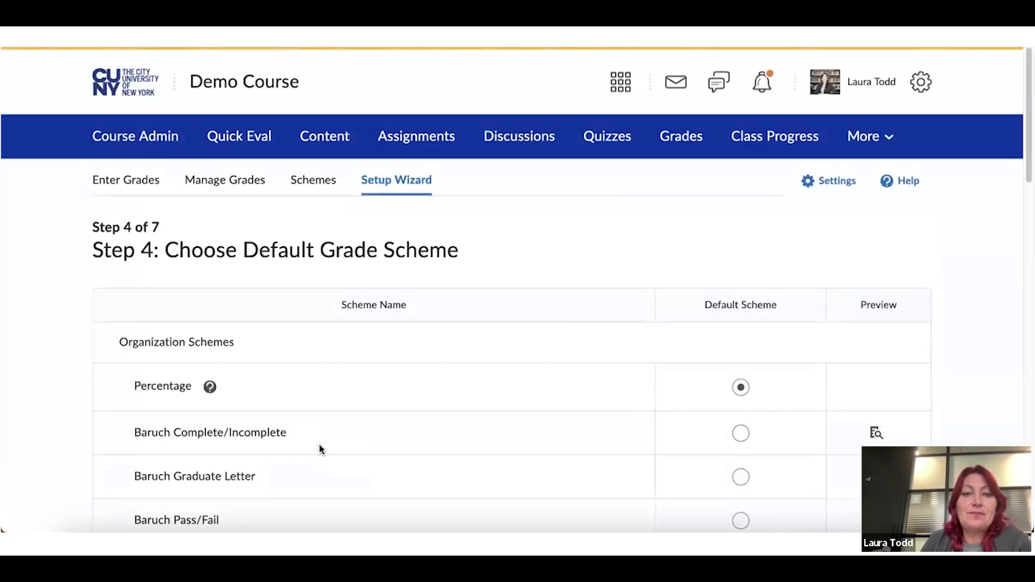
# Keep Percentage as the default grade scheme and continue to Step 5
pyautogui.scroll(-1, 318, 443)
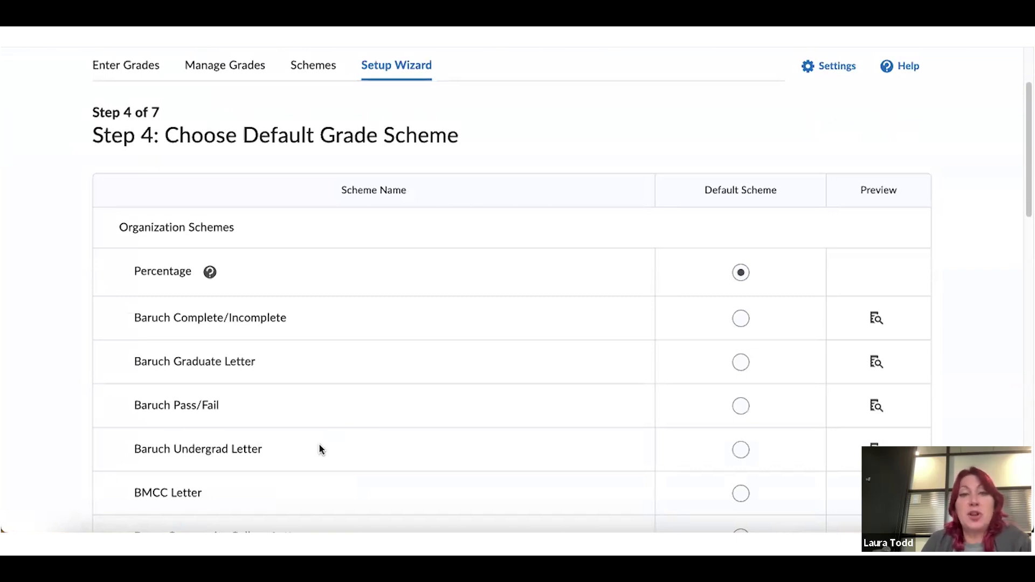
pyautogui.scroll(1, 321, 449)
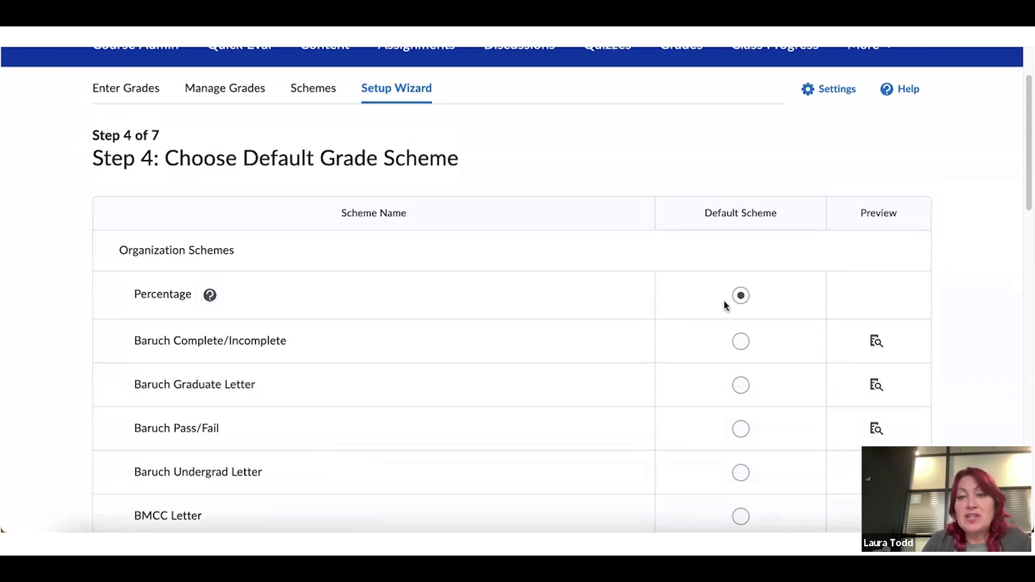
pyautogui.scroll(-3, 724, 305)
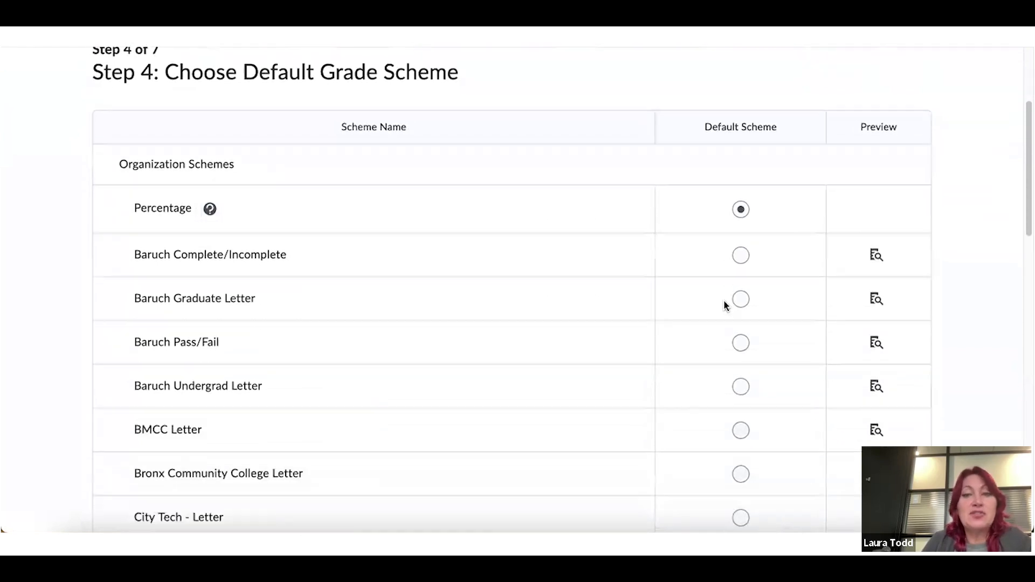
pyautogui.scroll(-2, 386, 296)
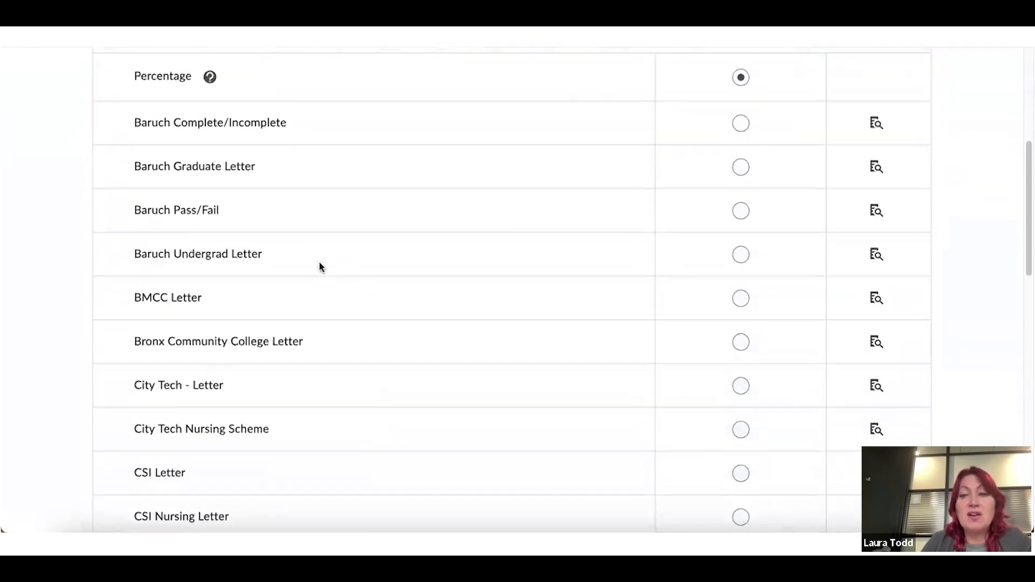
pyautogui.scroll(-3, 318, 324)
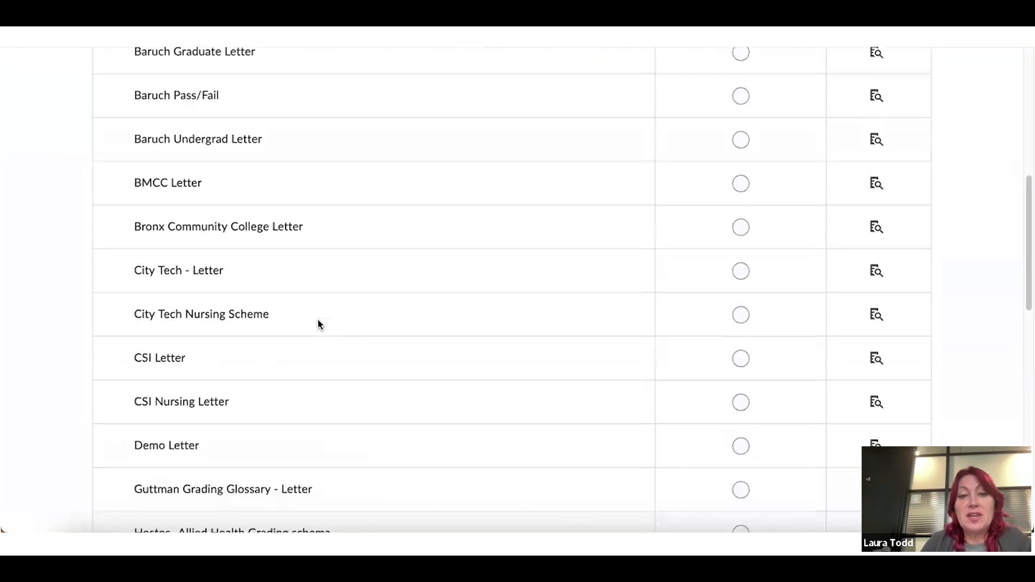
pyautogui.scroll(-7, 318, 324)
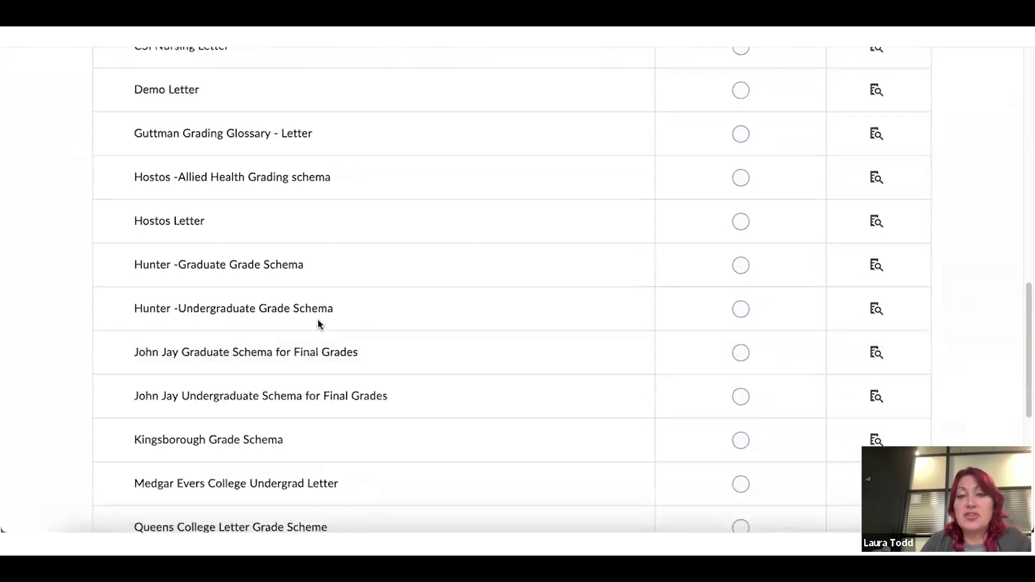
pyautogui.scroll(-5, 318, 324)
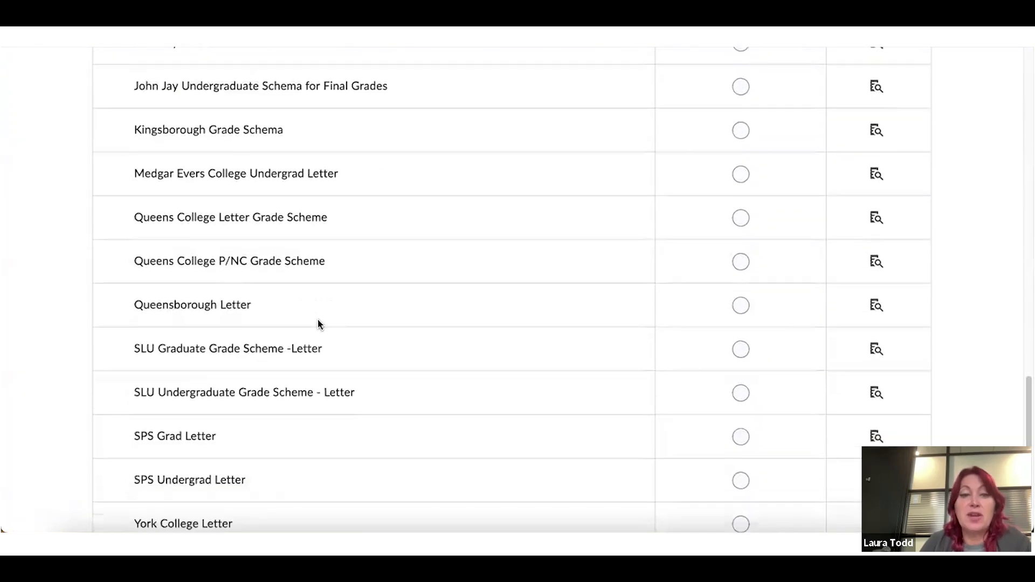
pyautogui.click(119, 517)
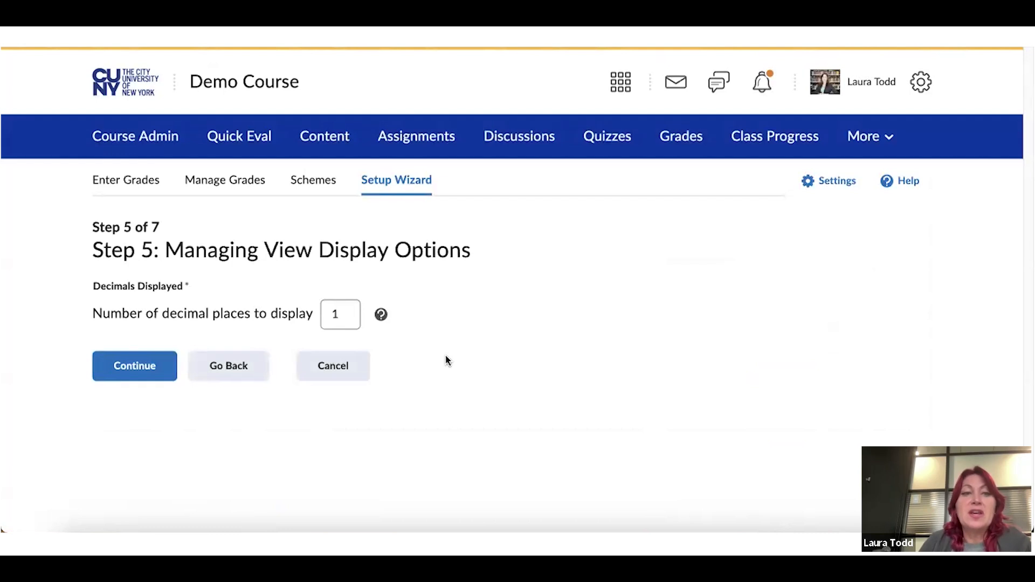
# Change the instructor view's decimal places from 1 to 2 and submit Step 5
pyautogui.click(380, 316)
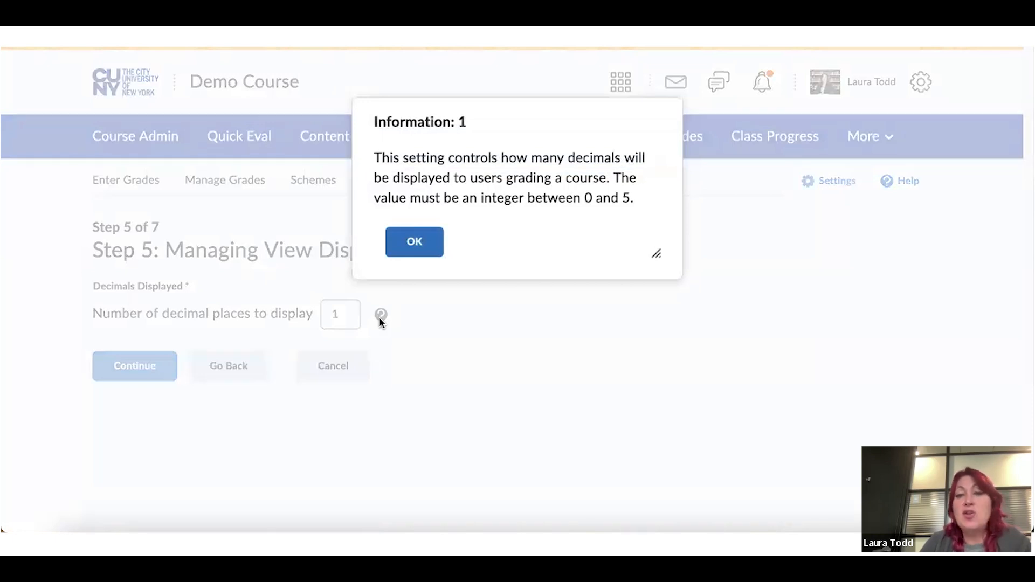
pyautogui.click(427, 249)
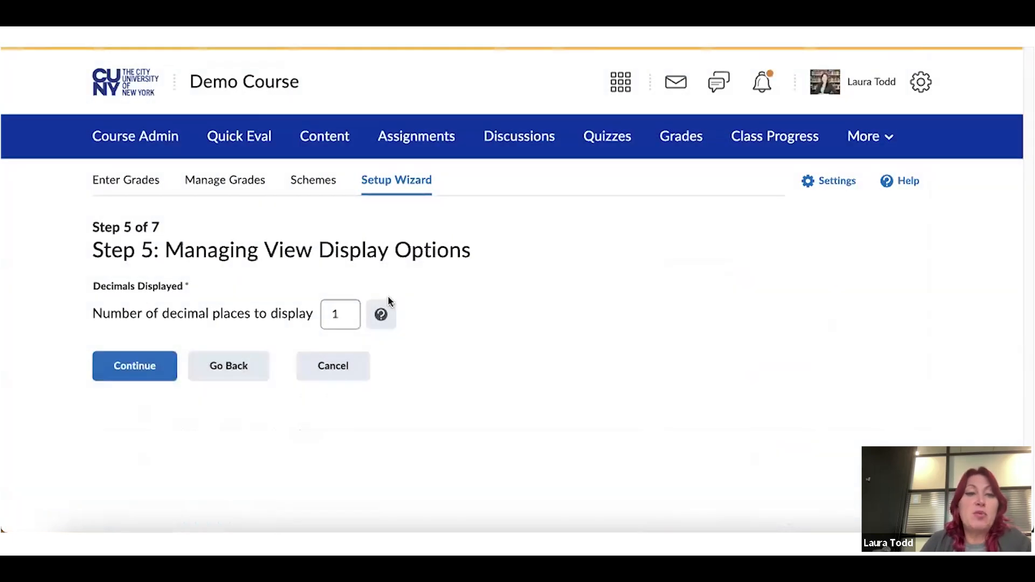
pyautogui.click(348, 313)
pyautogui.press('BackSpace')
pyautogui.write('2')
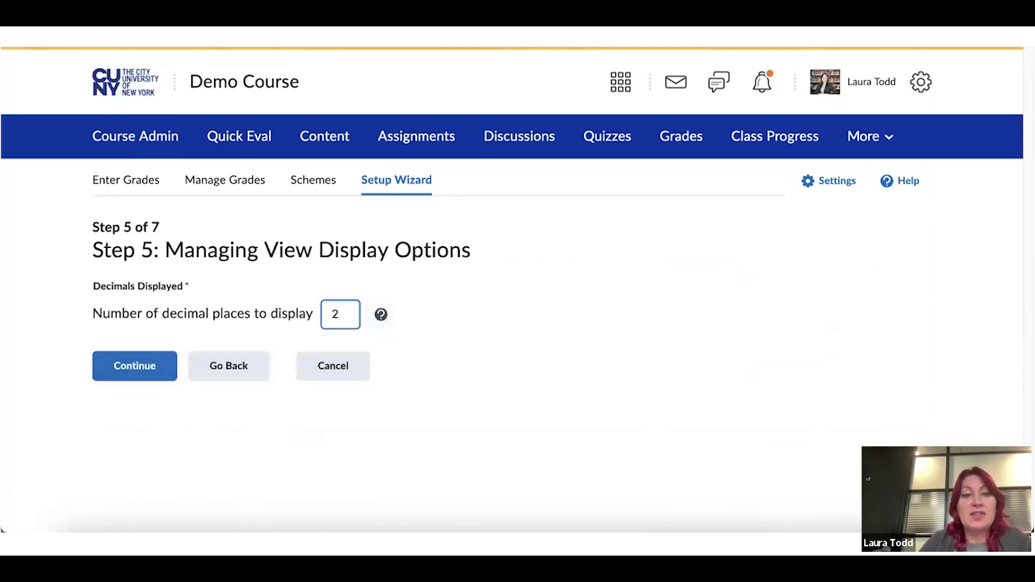
pyautogui.click(121, 365)
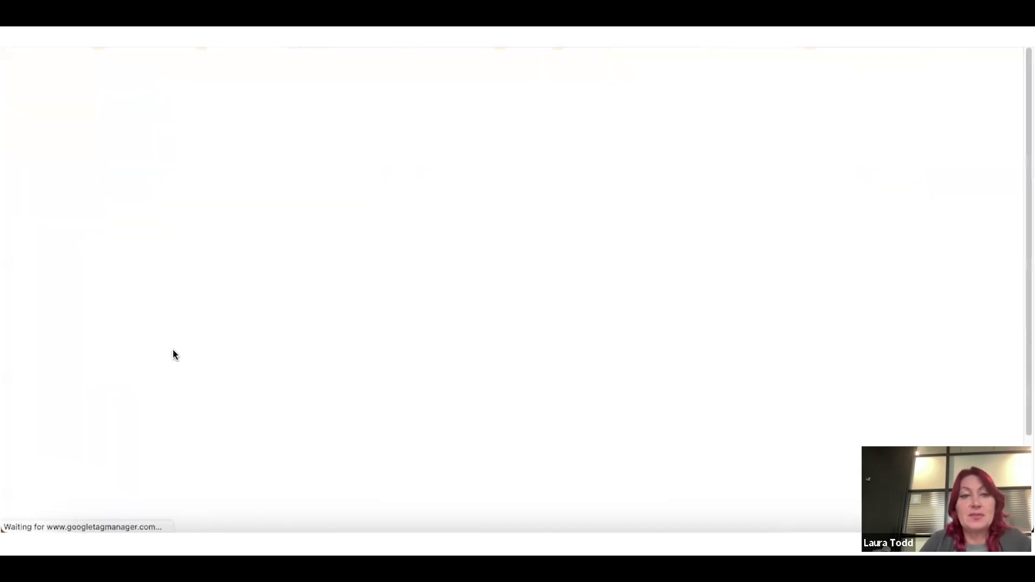
# On Step 6, change the student view's decimal places from 1 to 2
pyautogui.scroll(-2, 431, 324)
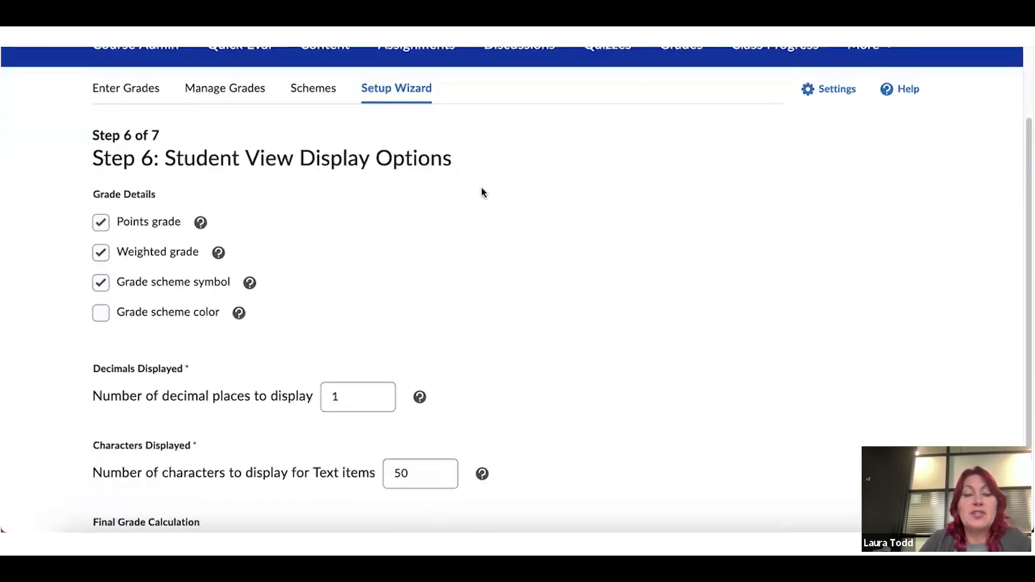
pyautogui.scroll(-1, 481, 191)
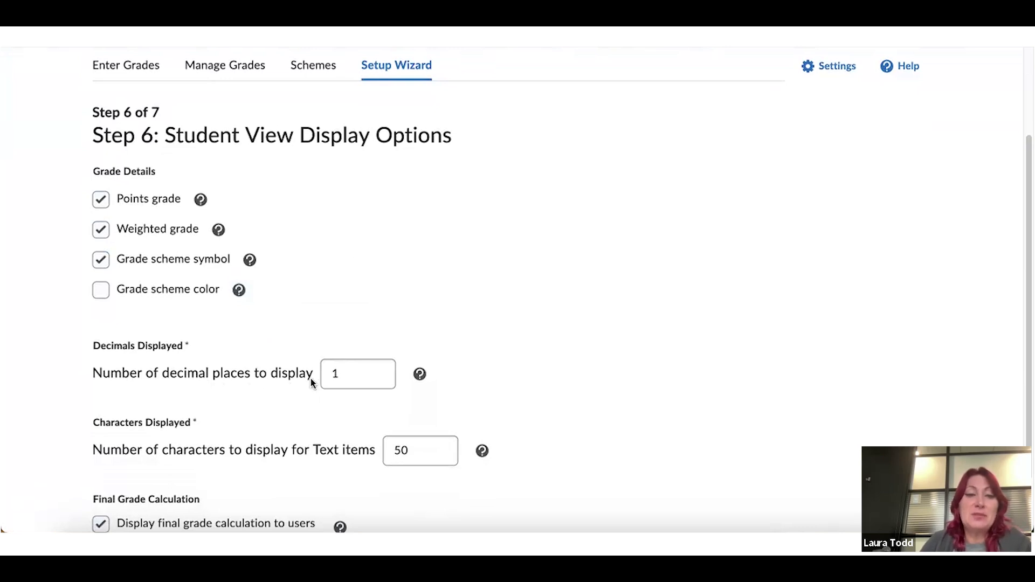
pyautogui.click(330, 380)
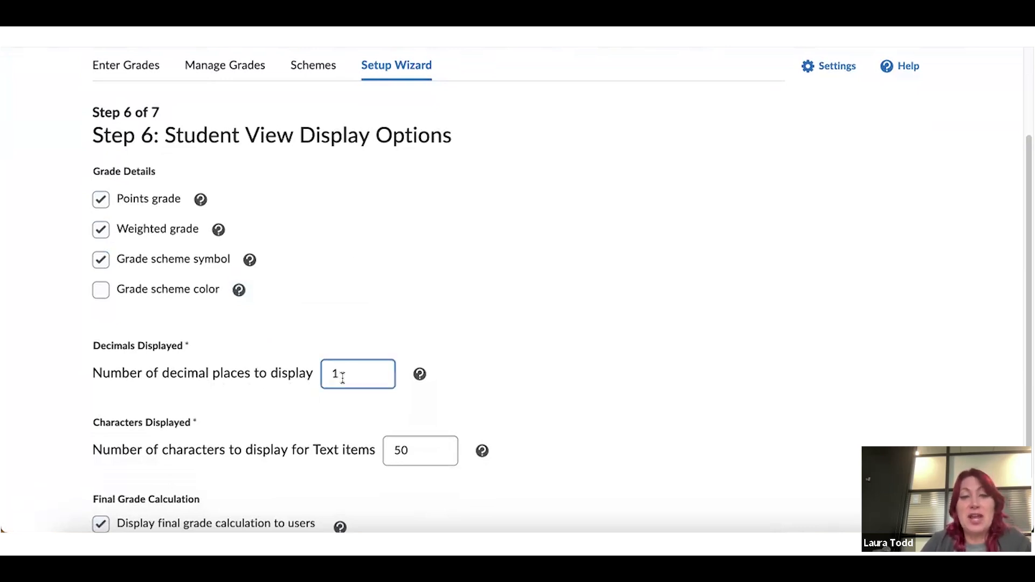
pyautogui.press('BackSpace')
pyautogui.write('2')
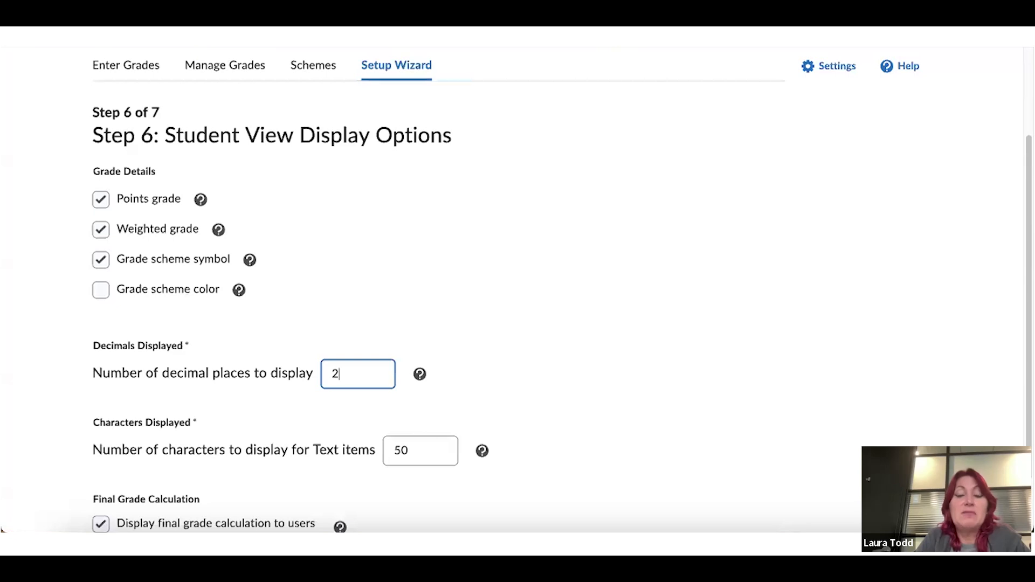
# Check the Characters Displayed and Final Grade Calculation help, then continue to the Step 7 summary
pyautogui.scroll(-2, 52, 379)
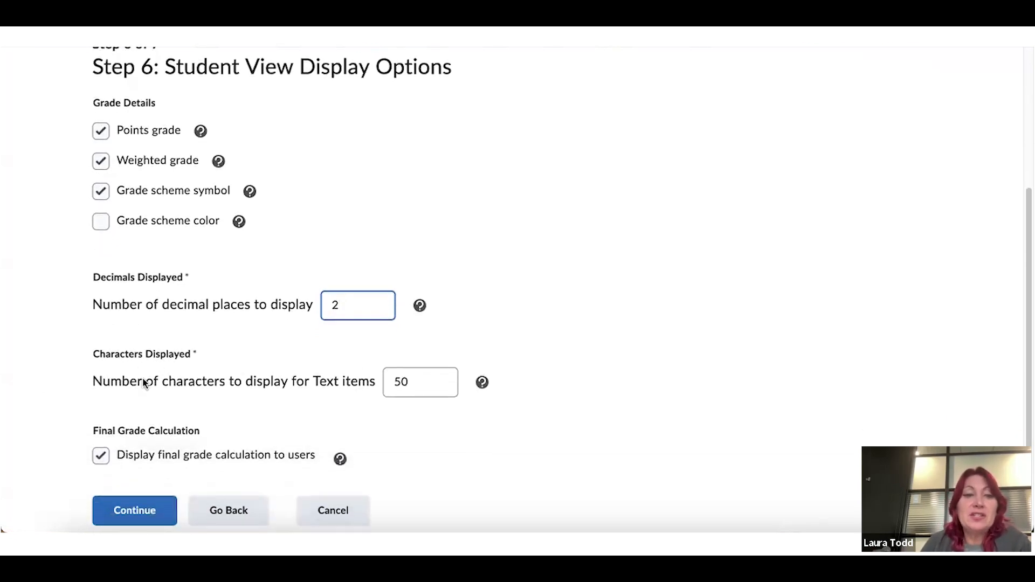
pyautogui.click(417, 389)
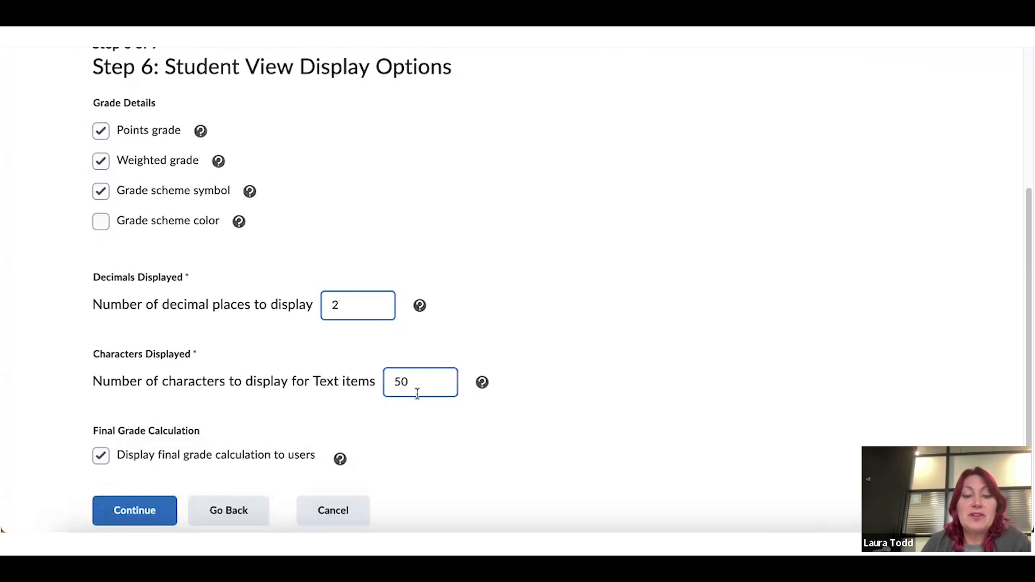
pyautogui.click(481, 384)
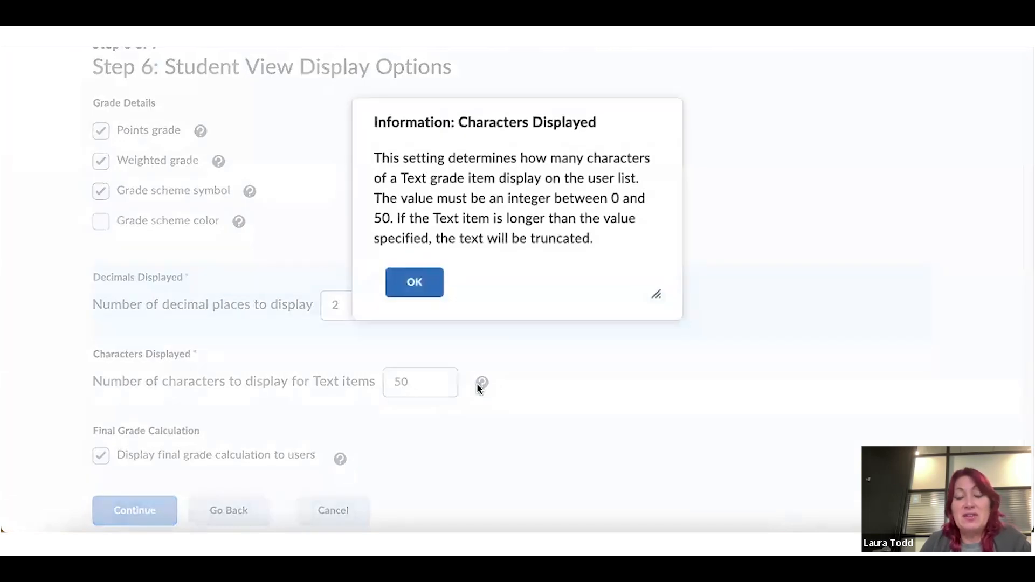
pyautogui.click(415, 282)
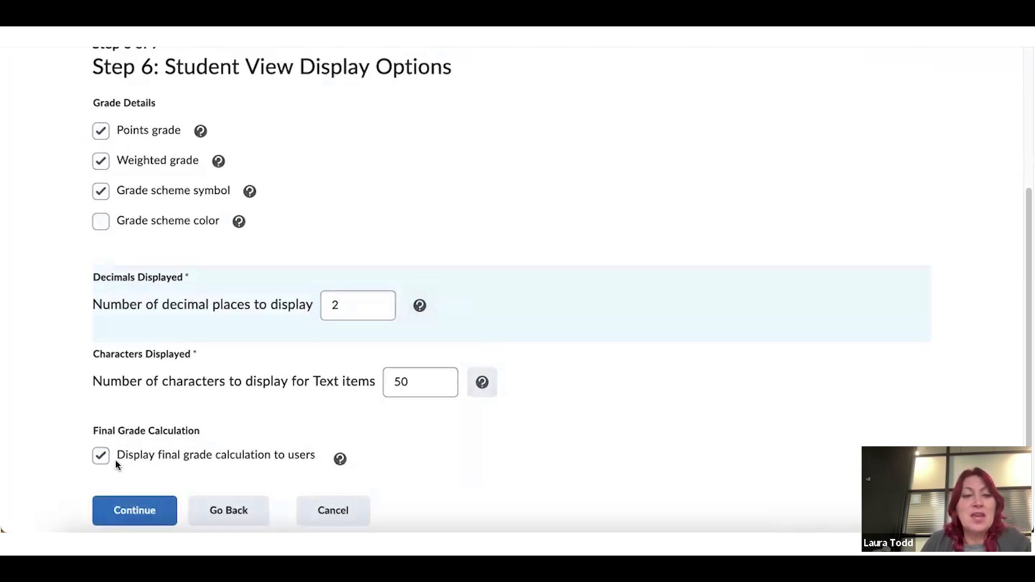
pyautogui.click(339, 458)
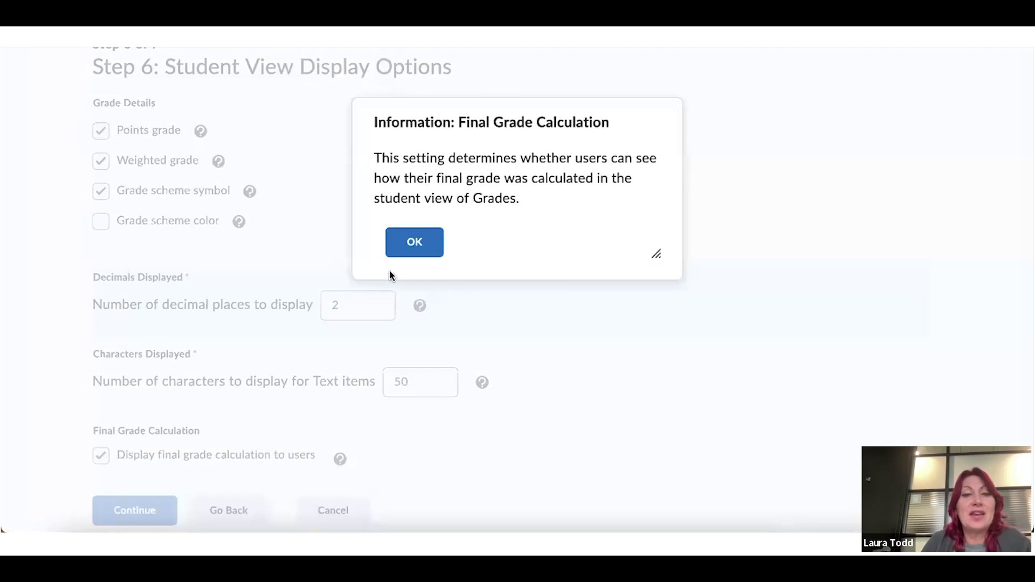
pyautogui.click(415, 242)
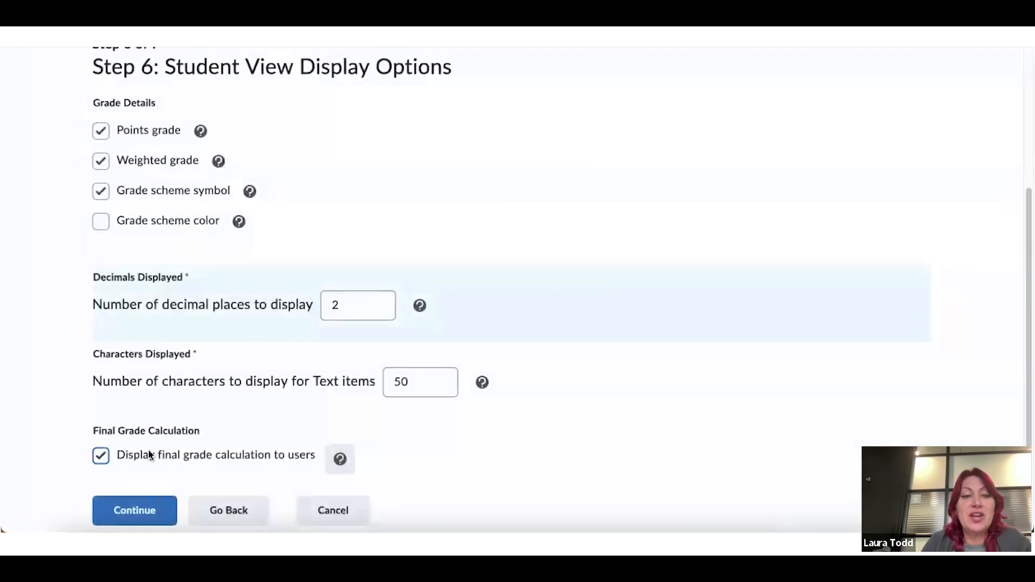
pyautogui.click(158, 510)
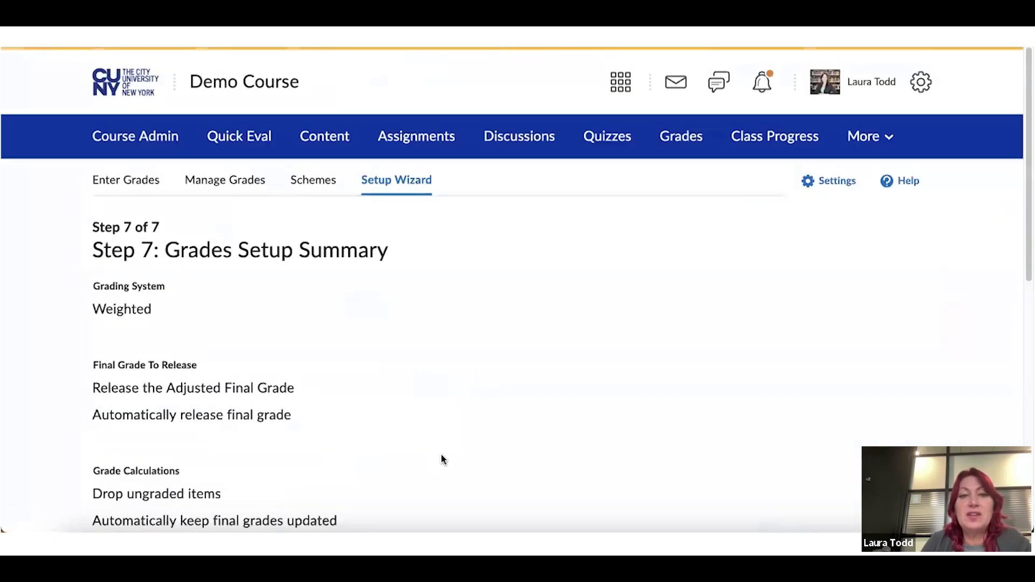
pyautogui.scroll(-4, 441, 456)
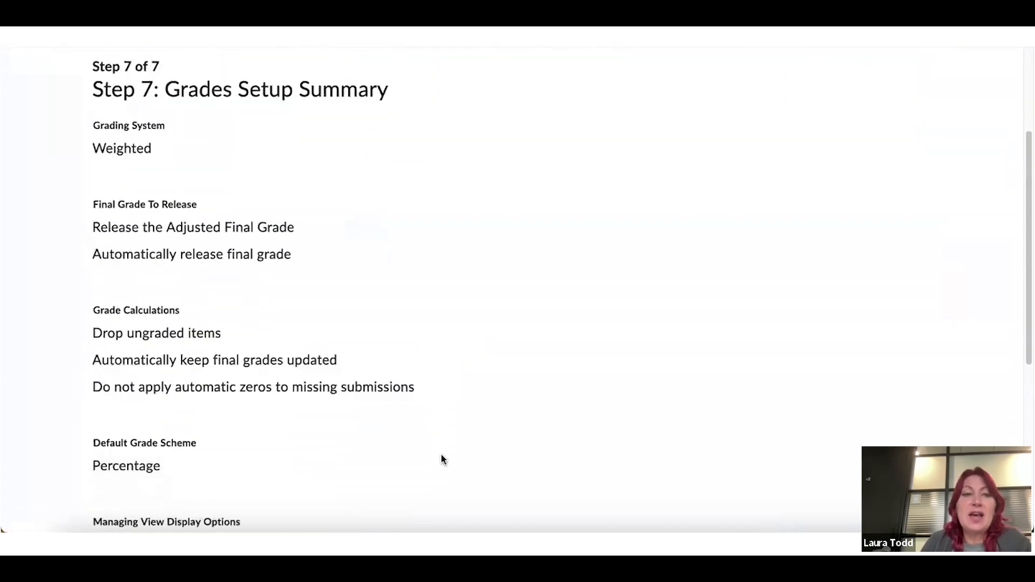
pyautogui.scroll(-4, 441, 460)
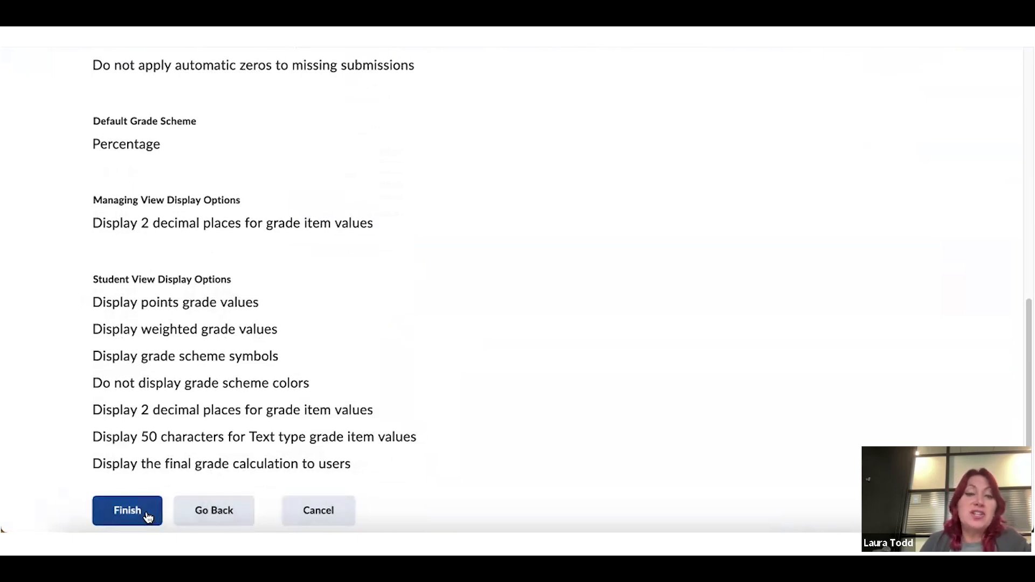
# Cancel the grades setup wizard and open the gradebook Settings
pyautogui.click(324, 511)
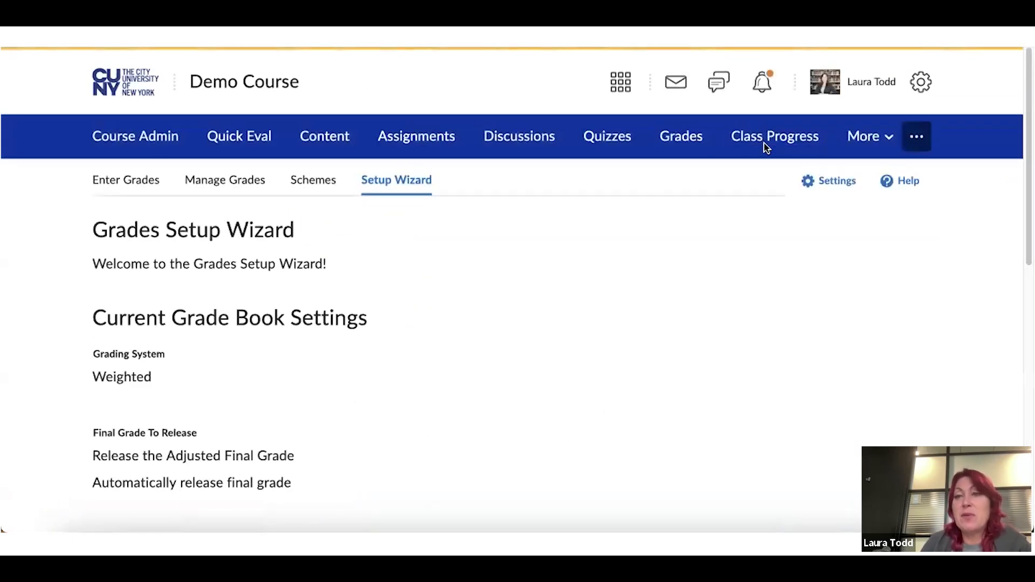
pyautogui.click(825, 182)
pyautogui.scroll(-2, 409, 210)
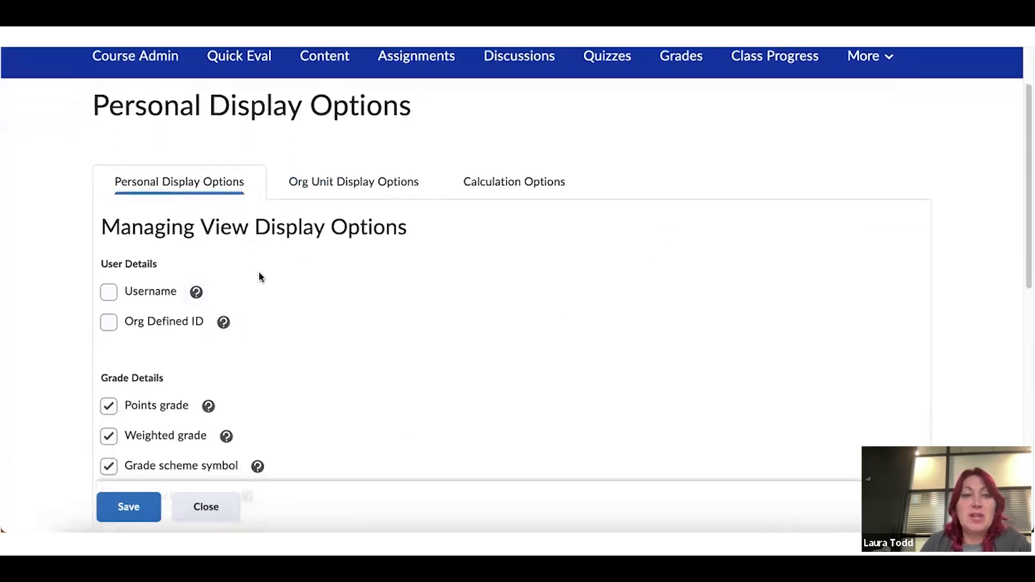
pyautogui.scroll(-2, 257, 276)
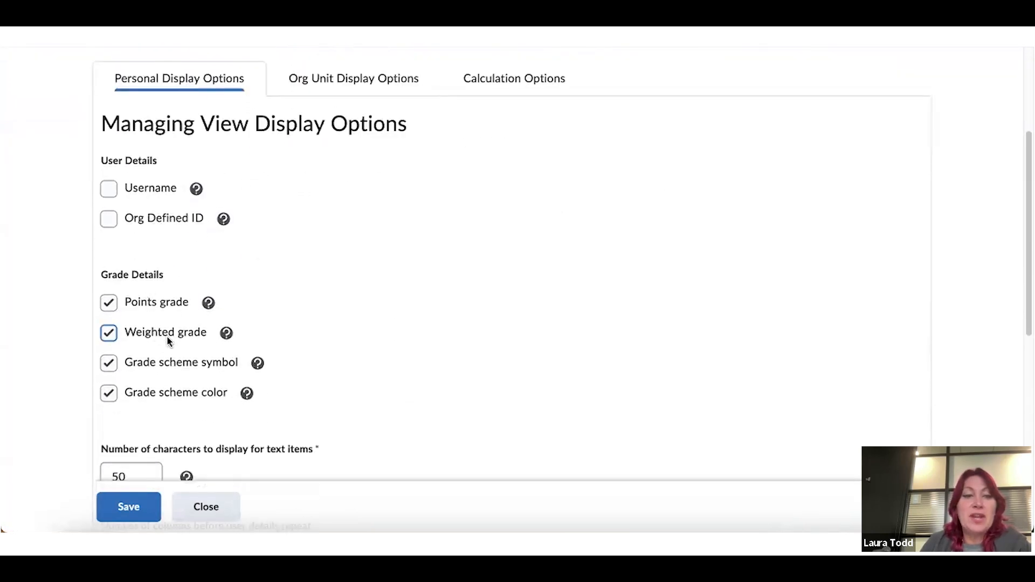
pyautogui.scroll(-3, 168, 339)
pyautogui.click(139, 367)
pyautogui.scroll(-6, 259, 348)
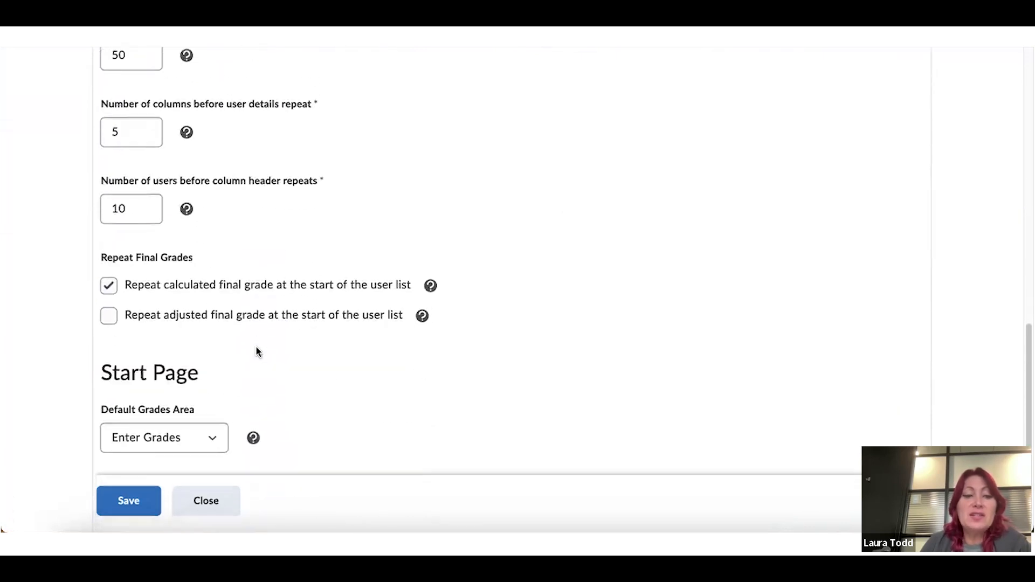
pyautogui.scroll(10, 256, 345)
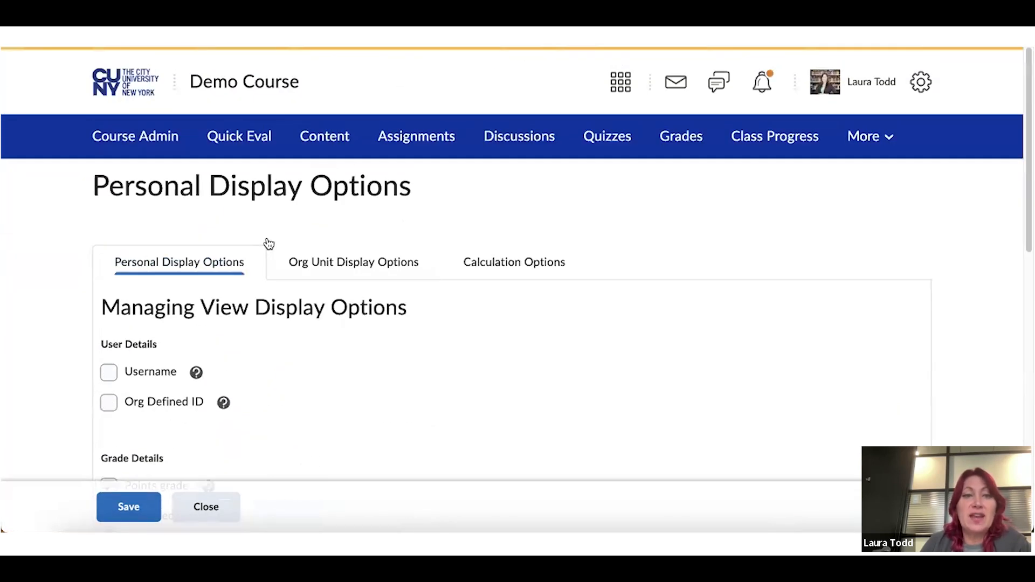
# Review the Org Unit Display Options tab
pyautogui.click(335, 262)
pyautogui.scroll(-3, 410, 253)
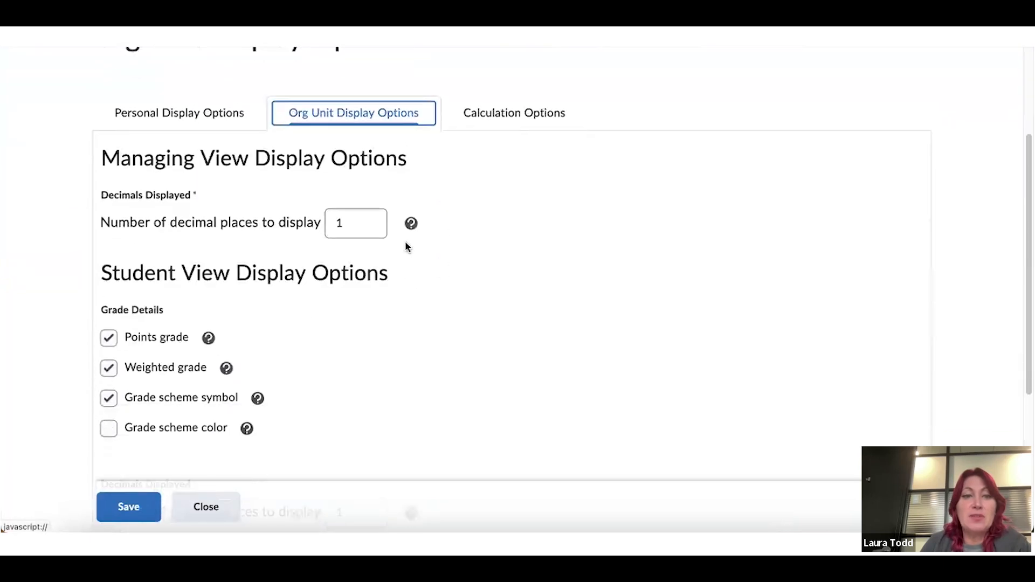
pyautogui.scroll(-3, 364, 229)
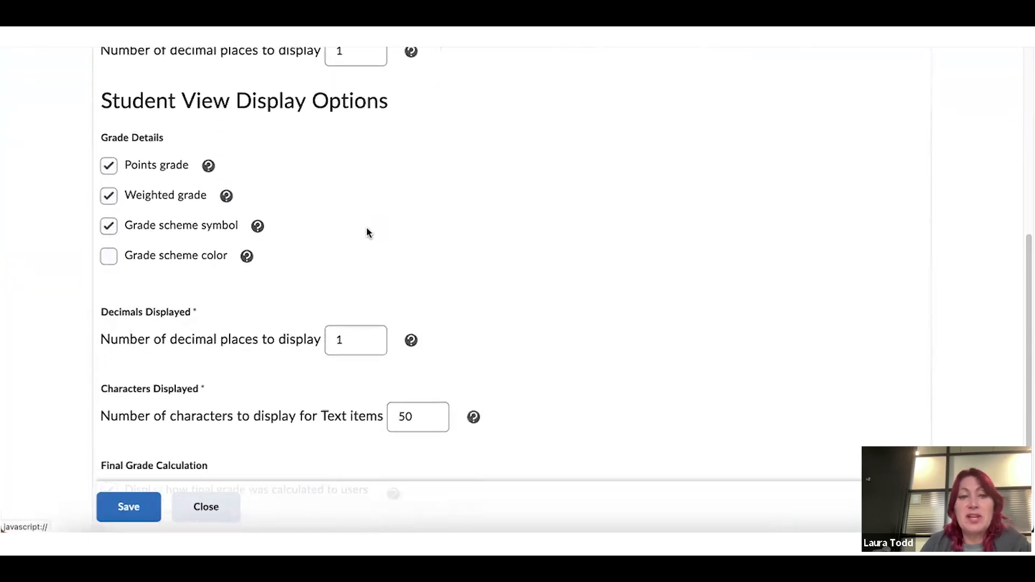
pyautogui.scroll(-1, 310, 238)
pyautogui.scroll(6, 416, 216)
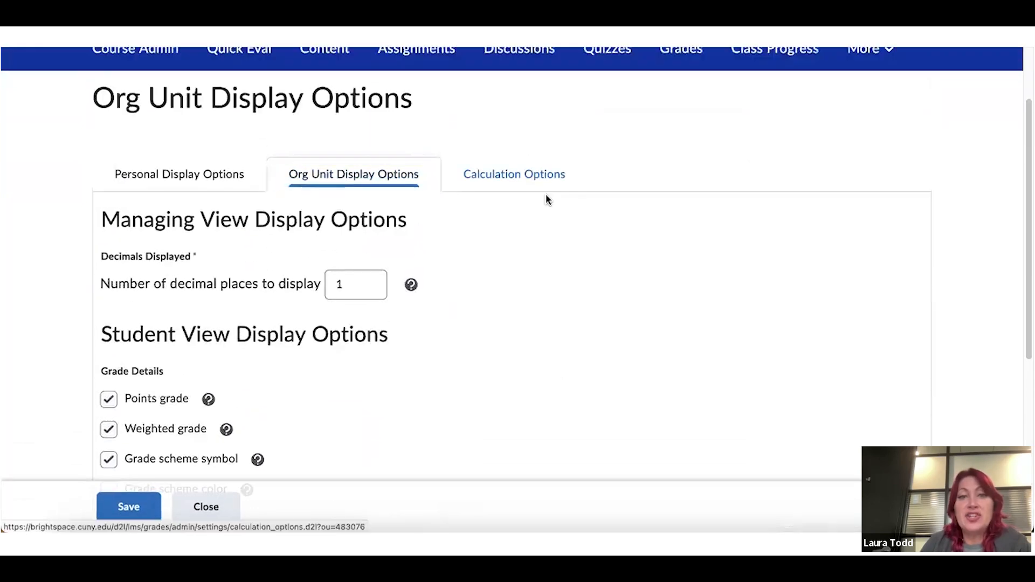
# Review the Calculation Options tab, then close Settings to return to Manage Grades
pyautogui.click(546, 195)
pyautogui.scroll(-6, 547, 197)
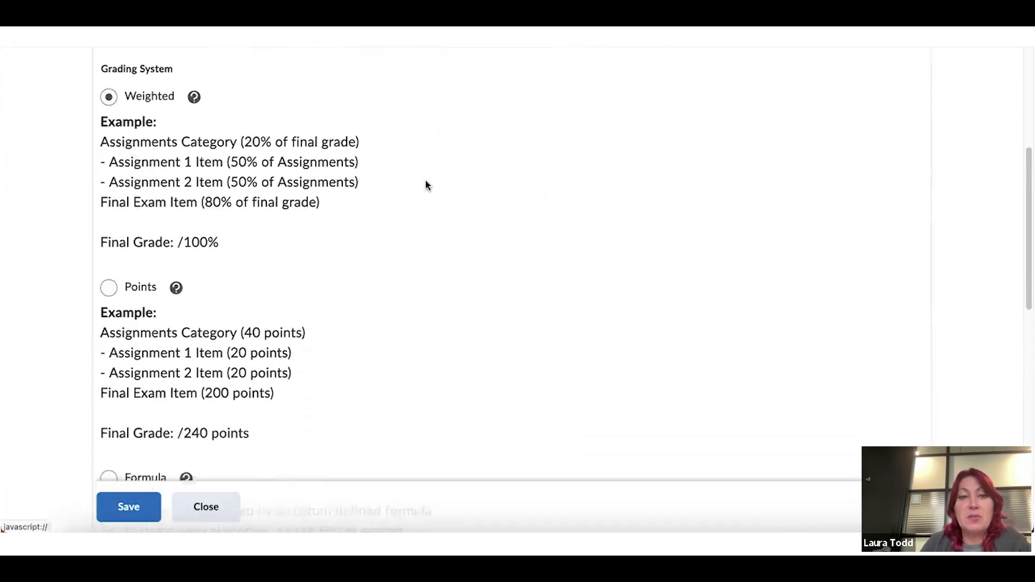
pyautogui.scroll(-4, 269, 183)
pyautogui.scroll(-3, 270, 184)
pyautogui.scroll(-1, 271, 184)
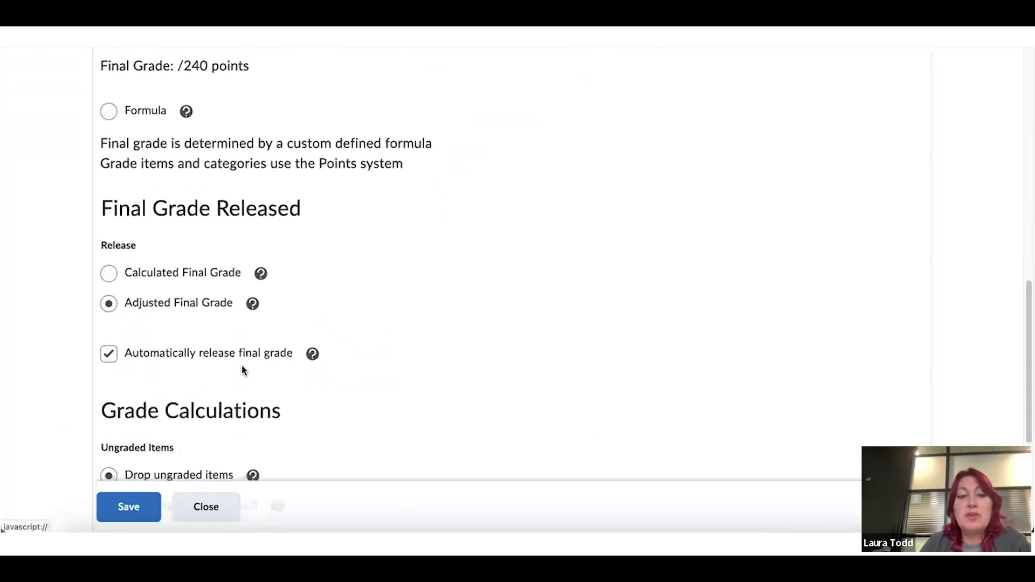
pyautogui.click(221, 505)
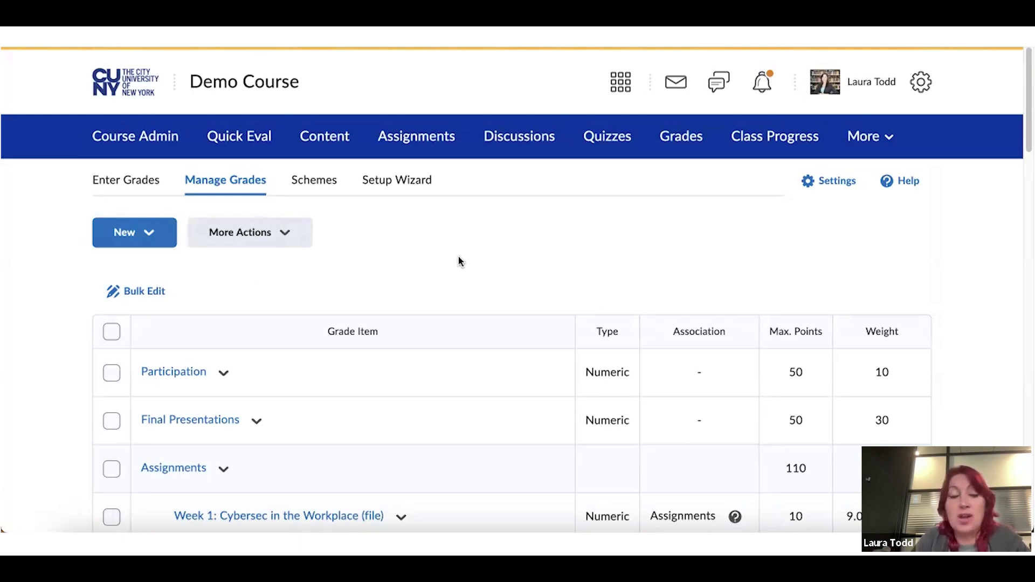
pyautogui.click(147, 186)
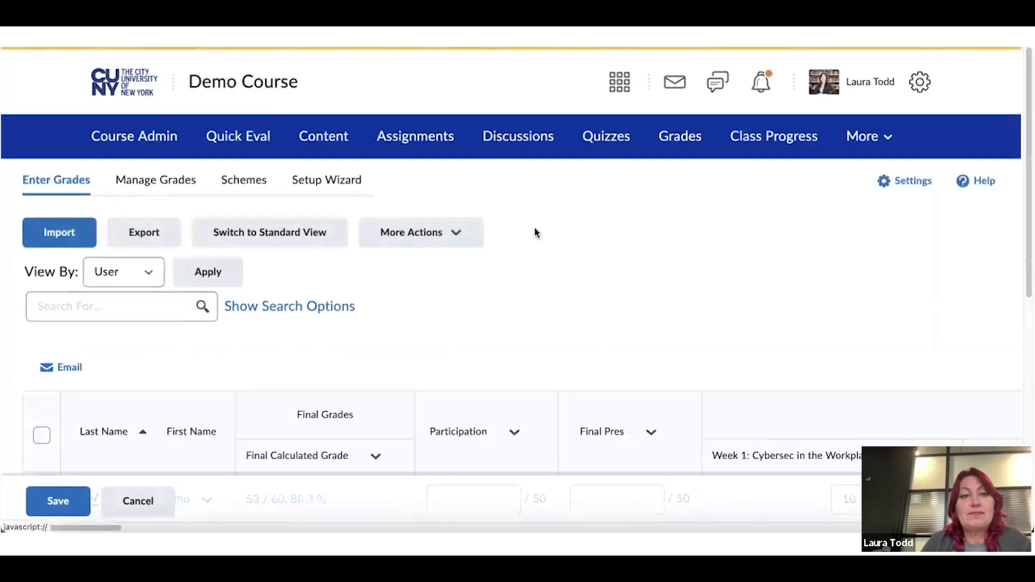
pyautogui.scroll(-2, 582, 233)
pyautogui.scroll(-5, 582, 233)
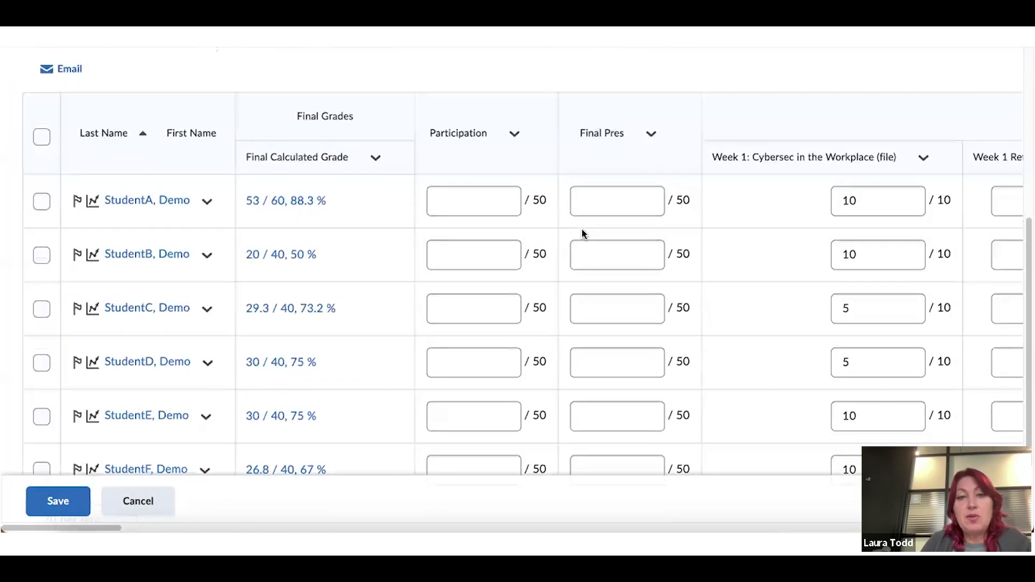
pyautogui.scroll(2, 206, 217)
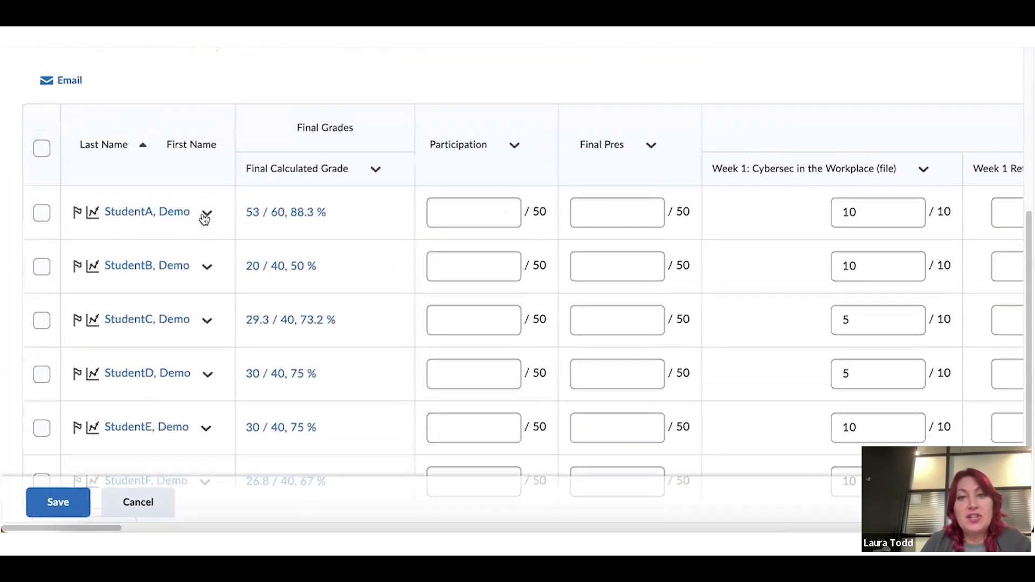
pyautogui.scroll(2, 187, 235)
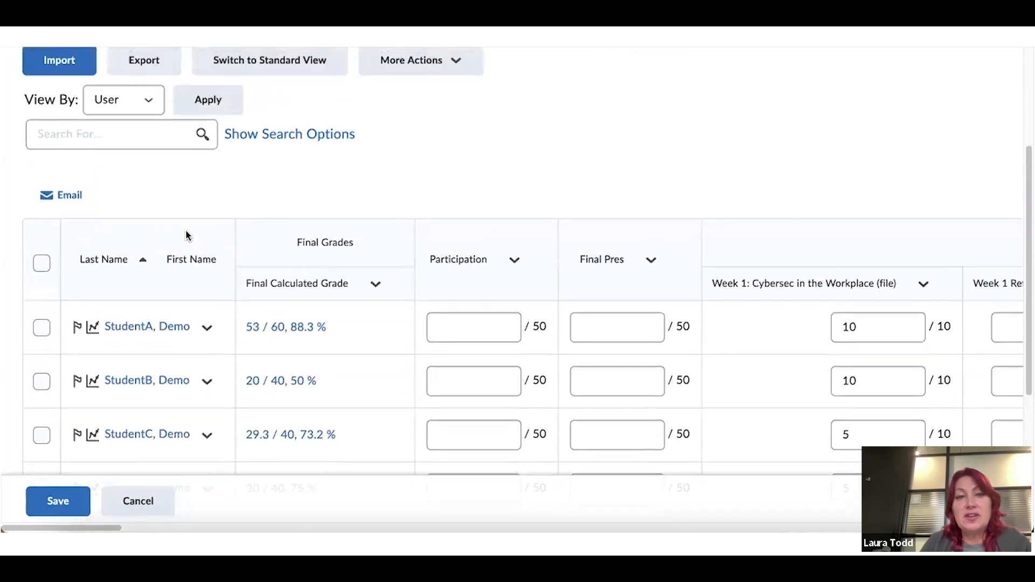
pyautogui.scroll(1, 387, 184)
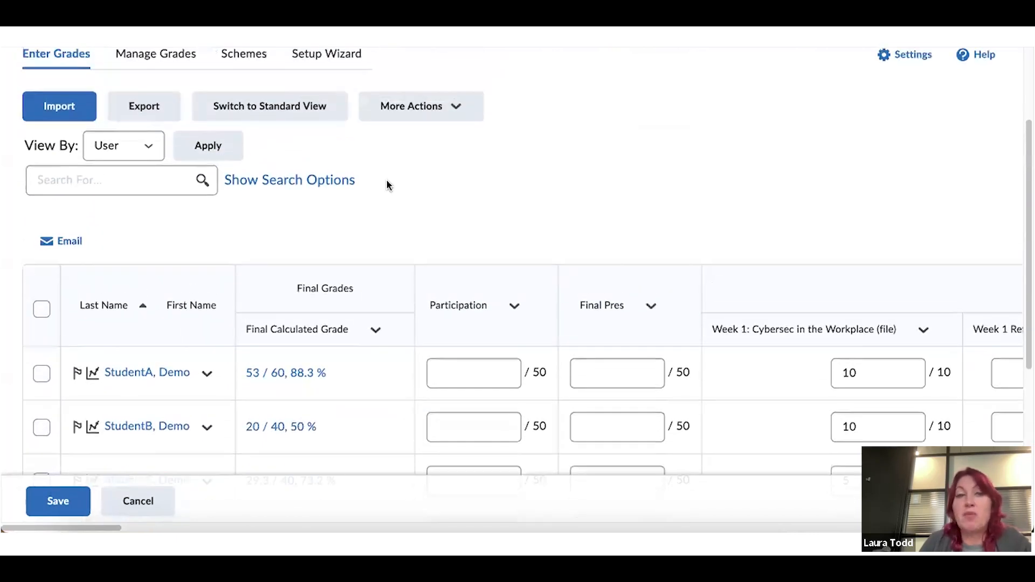
pyautogui.scroll(2, 386, 181)
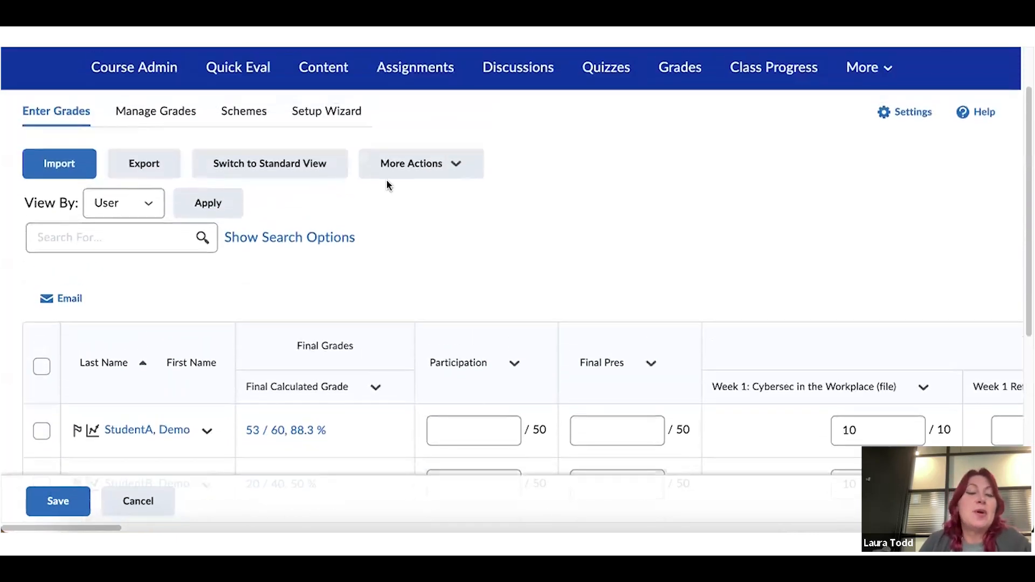
pyautogui.scroll(2, 386, 185)
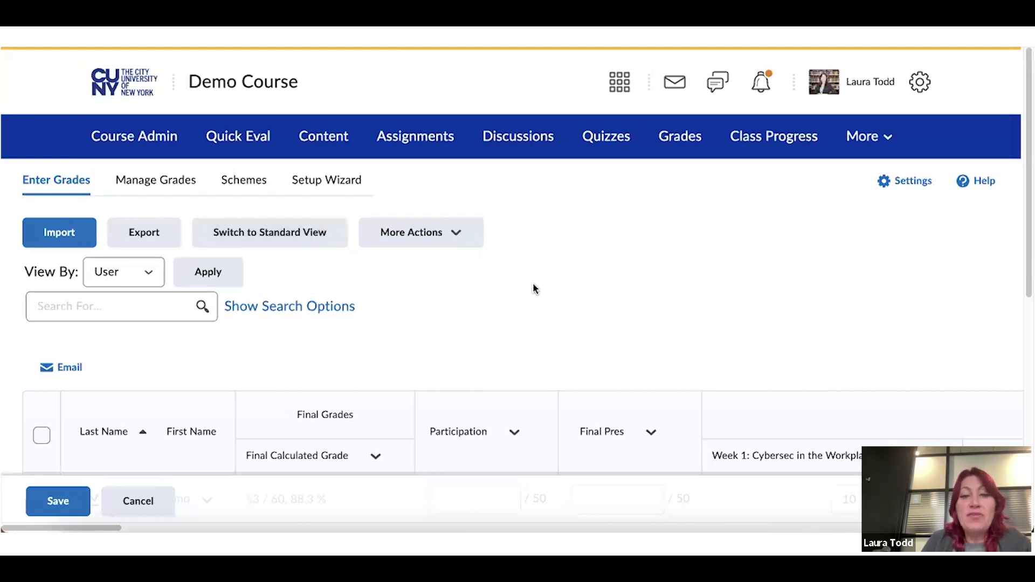
pyautogui.scroll(-3, 534, 288)
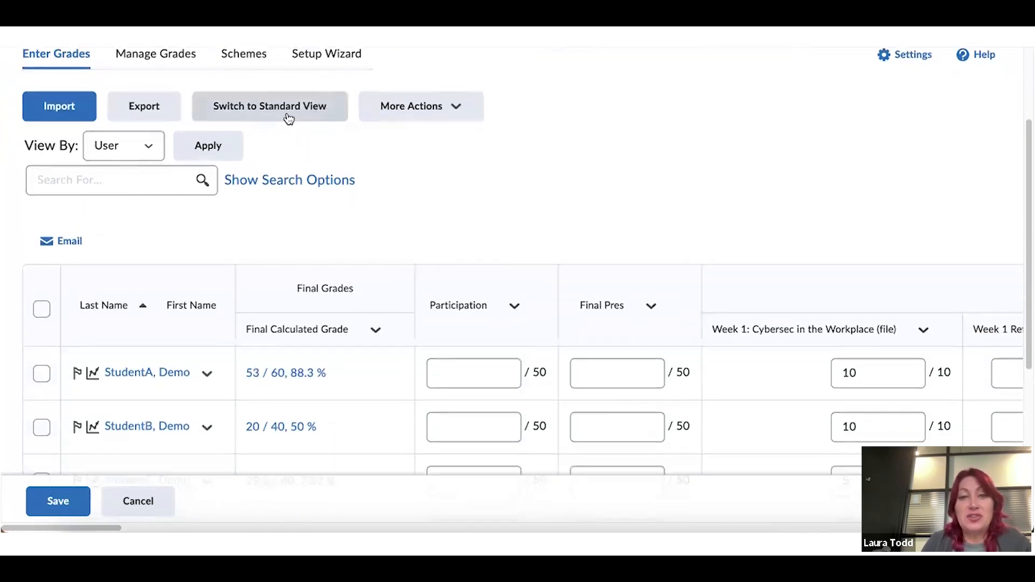
# Enter 40 in StudentA's Participation cell, then delete it to leave it ungraded
pyautogui.click(471, 382)
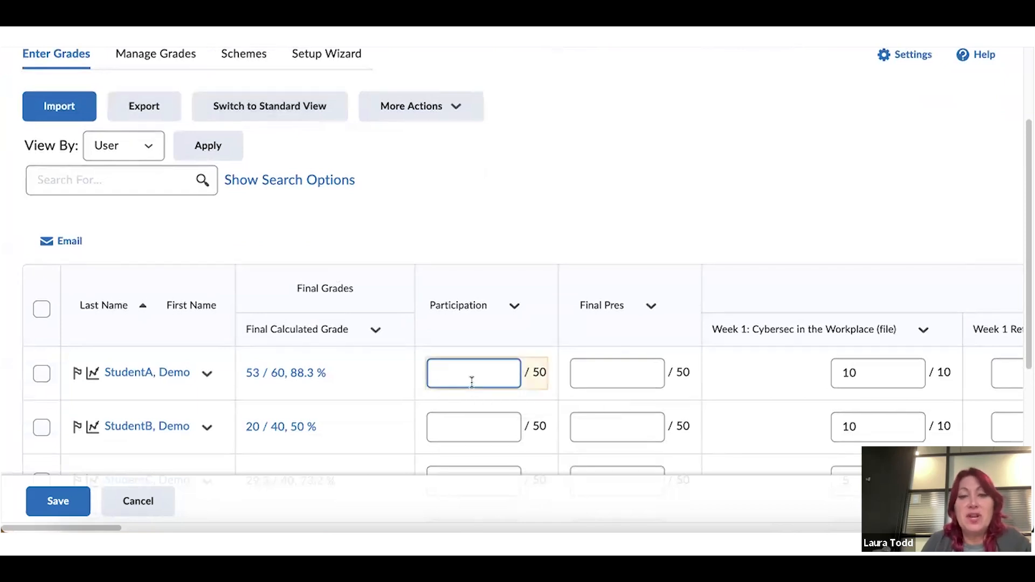
pyautogui.write('40')
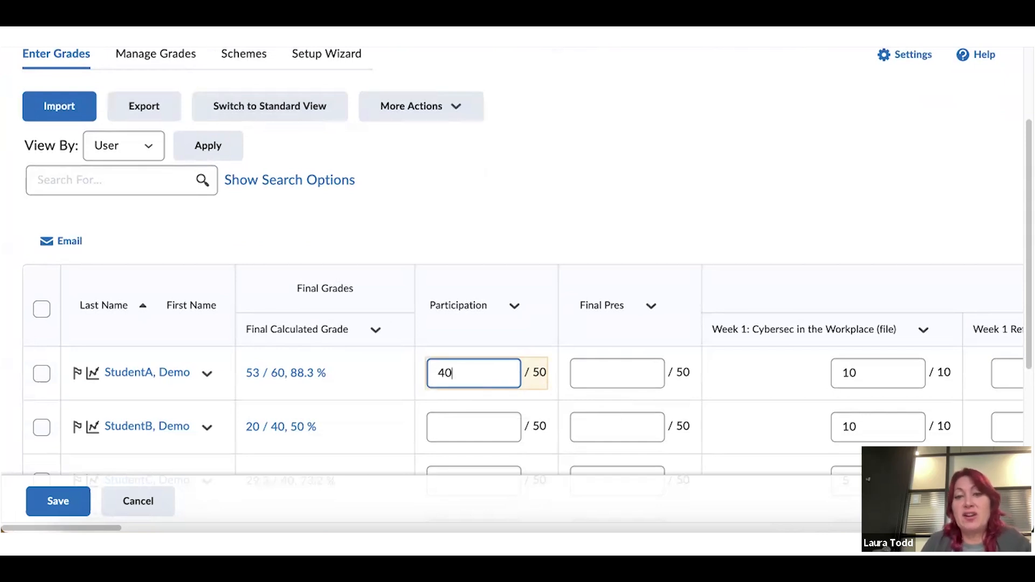
pyautogui.press('BackSpace')
pyautogui.press('BackSpace')
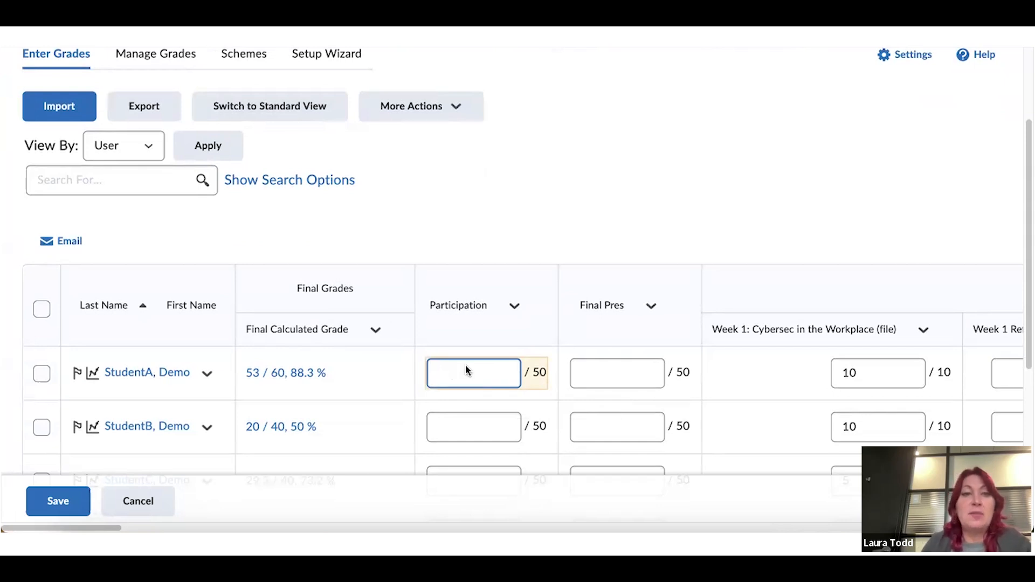
# Switch to Standard View and scroll across to the Assignments and extra credit columns
pyautogui.click(260, 113)
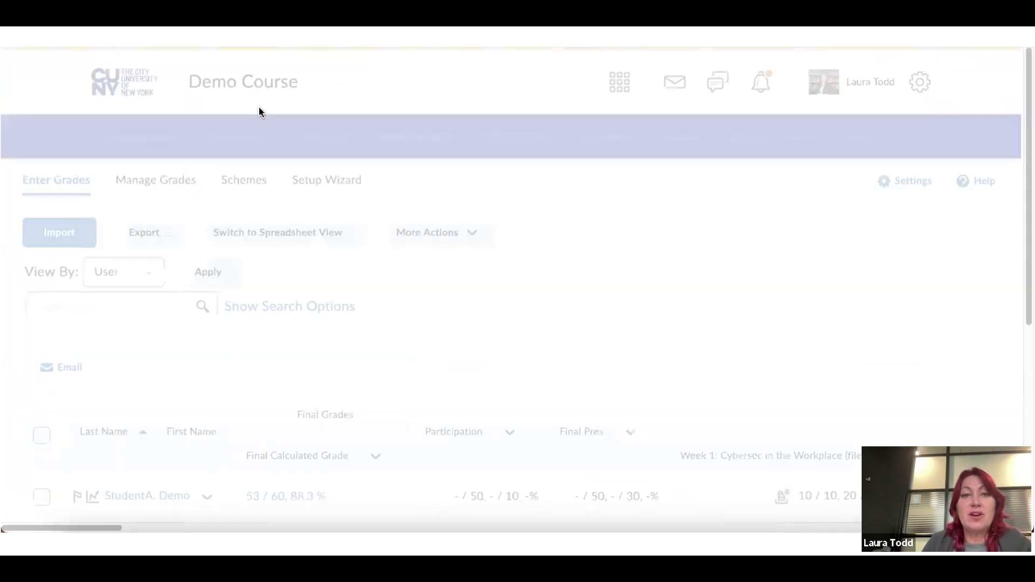
pyautogui.scroll(-2, 583, 216)
pyautogui.scroll(-1, 583, 216)
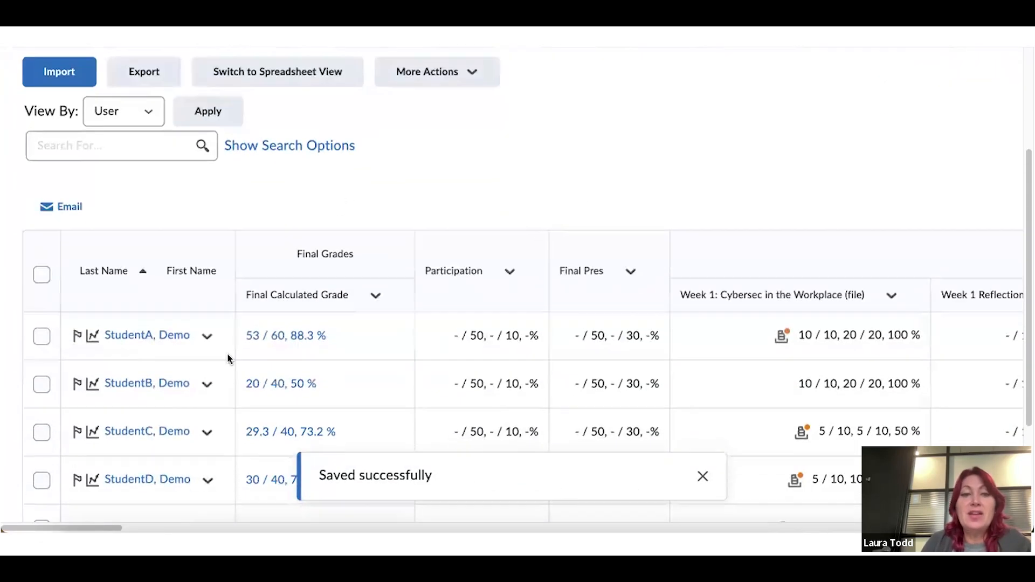
pyautogui.scroll(-1, 234, 351)
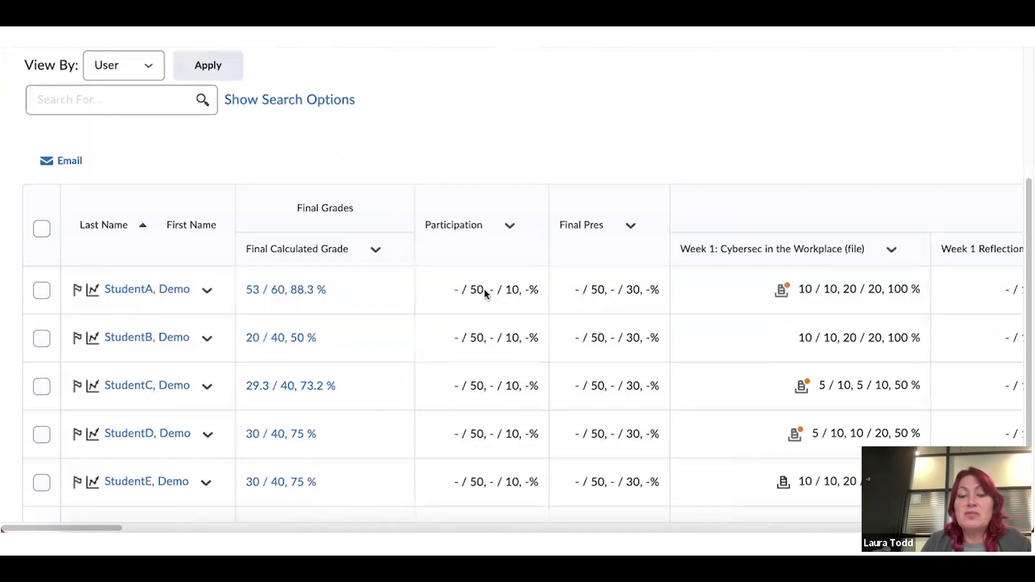
pyautogui.scroll(-1, 483, 287)
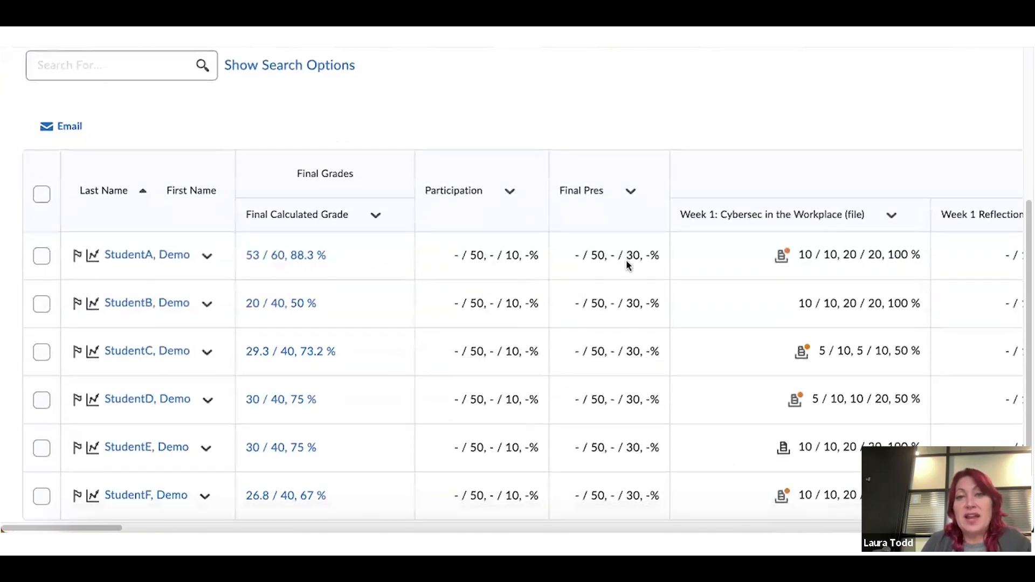
pyautogui.scroll(-1, 629, 263)
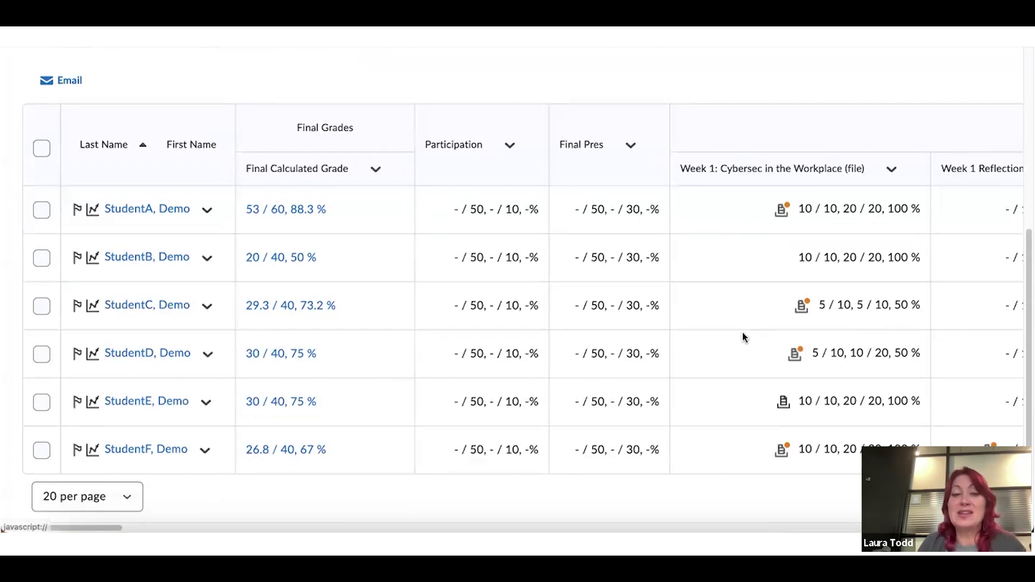
pyautogui.moveTo(116, 527); pyautogui.dragTo(427, 517)
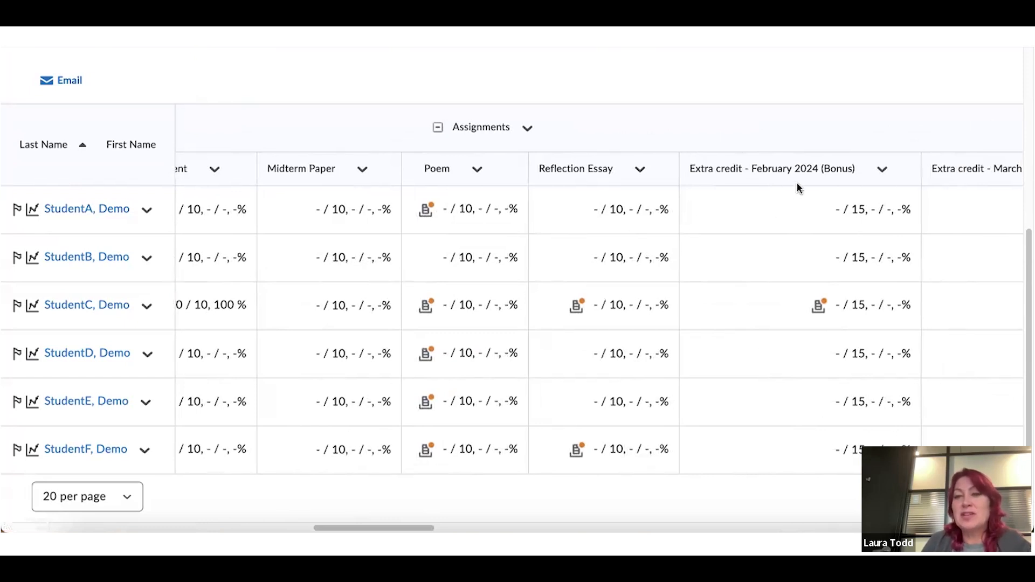
# Give the Extra credit - February 2024 item the short name 'EC Feb' and save it
pyautogui.click(879, 171)
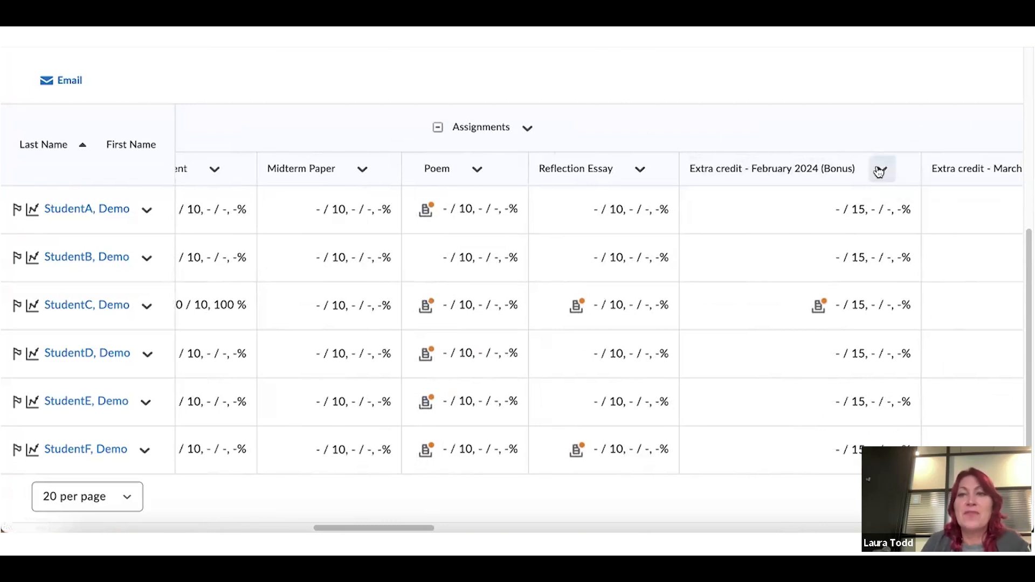
pyautogui.click(901, 260)
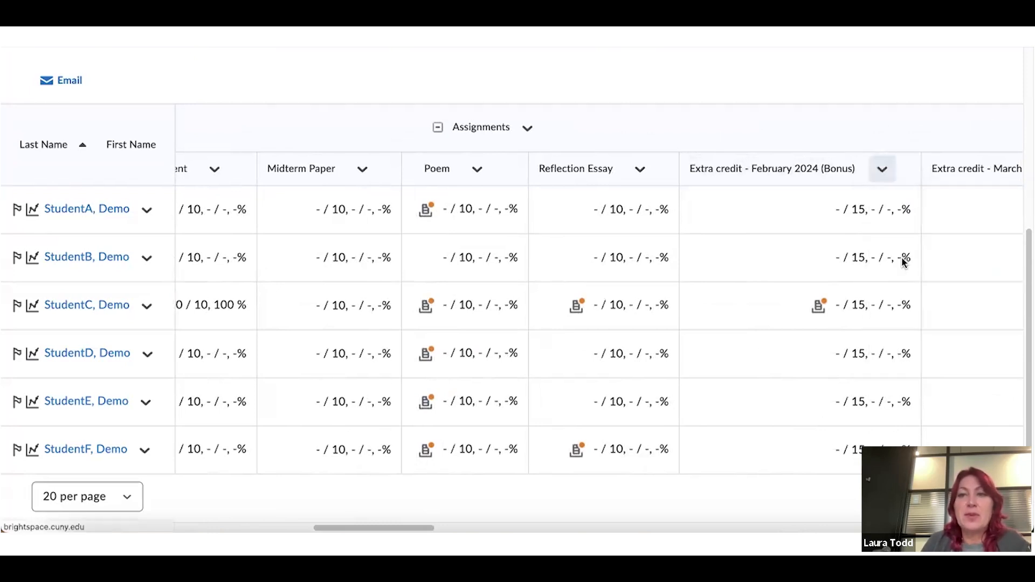
pyautogui.scroll(-3, 475, 353)
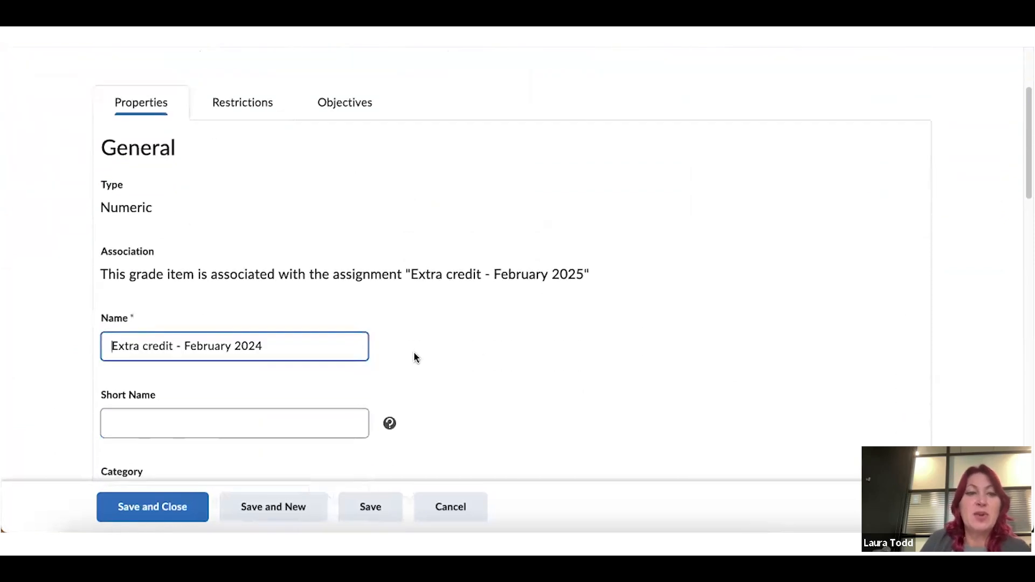
pyautogui.click(251, 369)
pyautogui.write('EC Feb')
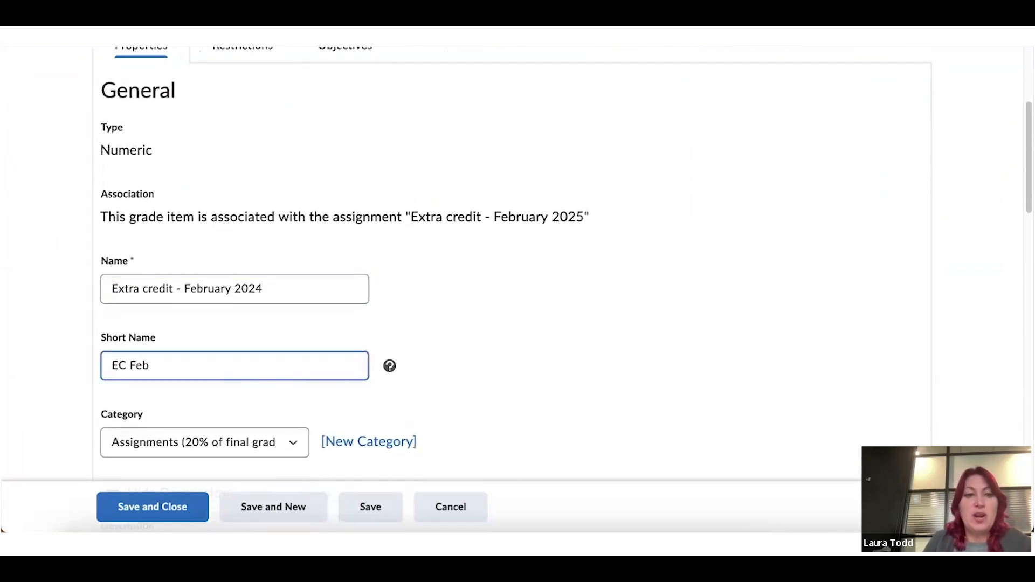
pyautogui.click(153, 508)
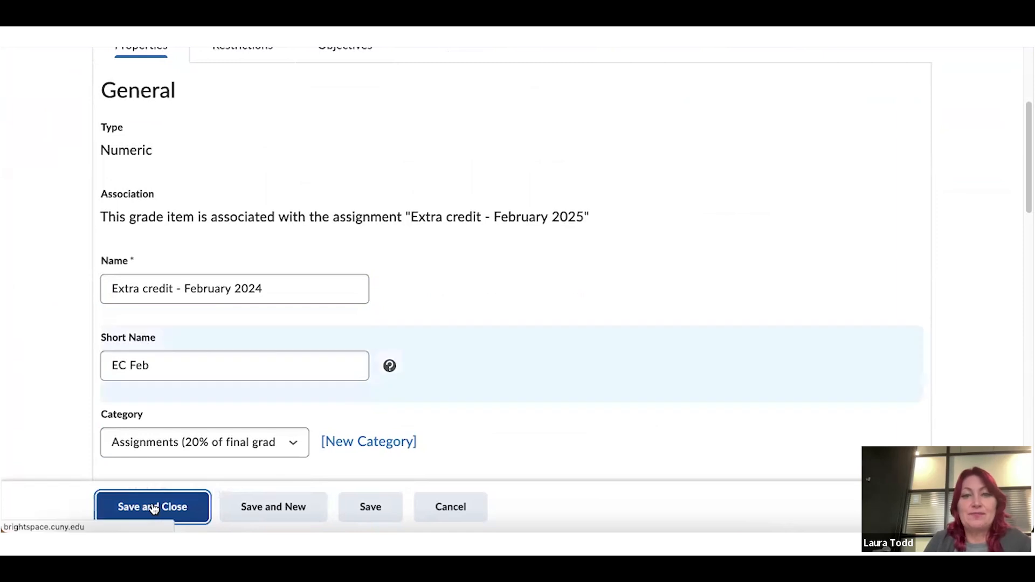
pyautogui.scroll(-5, 260, 411)
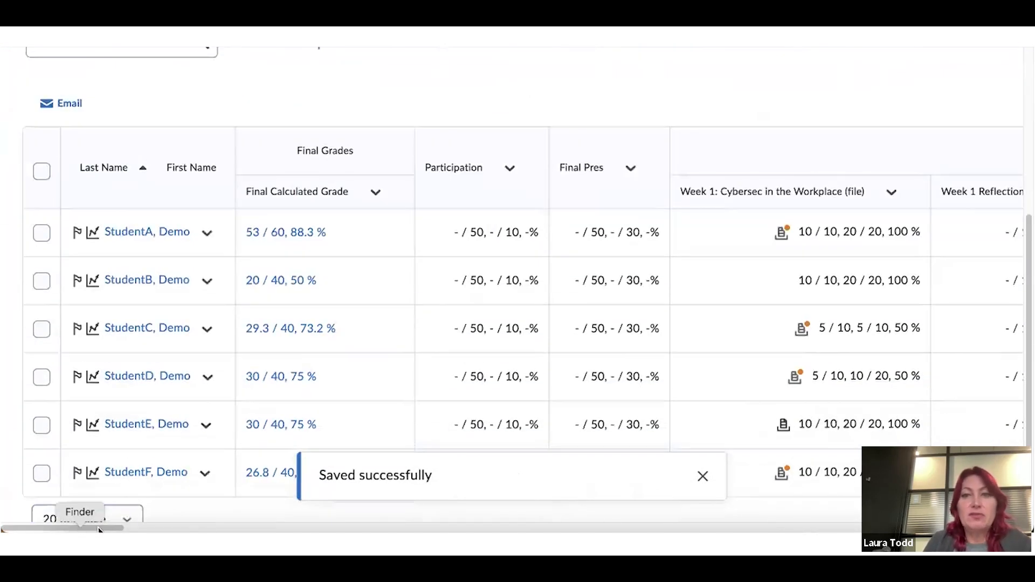
pyautogui.hscroll(2, 124, 528)
pyautogui.hscroll(15, 124, 529)
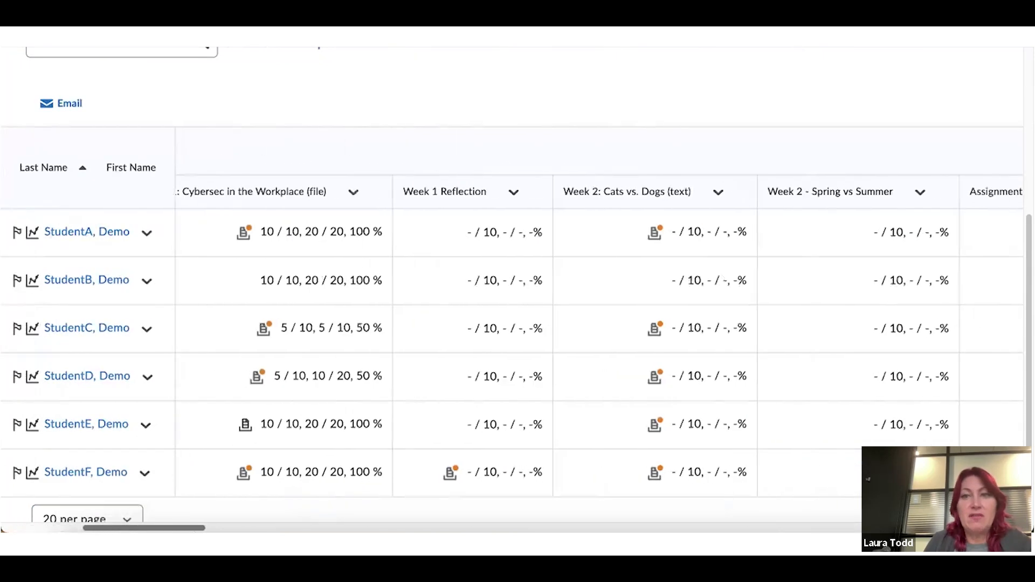
pyautogui.hscroll(5, 547, 249)
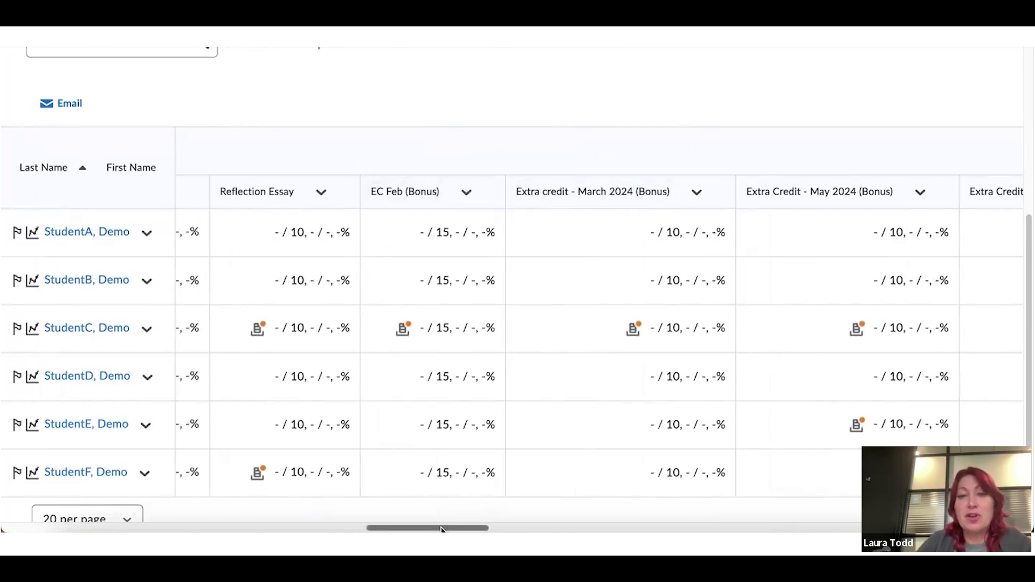
pyautogui.moveTo(443, 528); pyautogui.dragTo(571, 528)
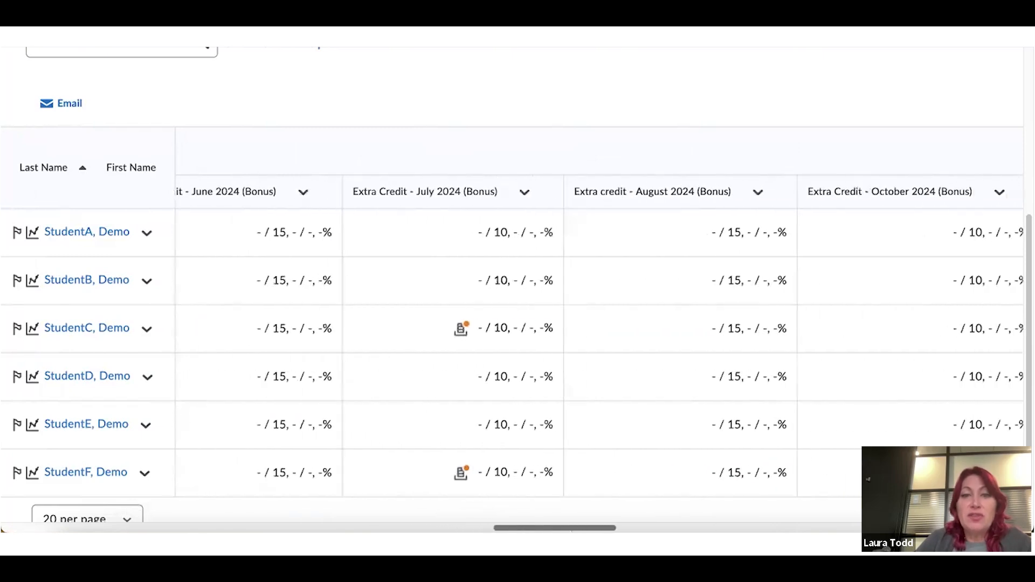
# Open StudentC's July extra credit submission and view the Submission 1 text
pyautogui.click(459, 330)
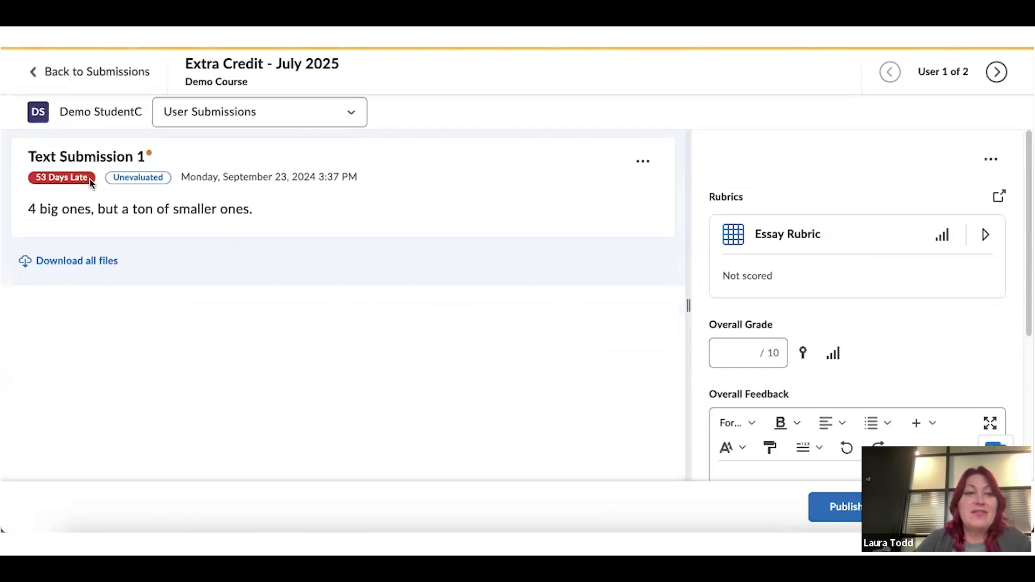
pyautogui.click(356, 111)
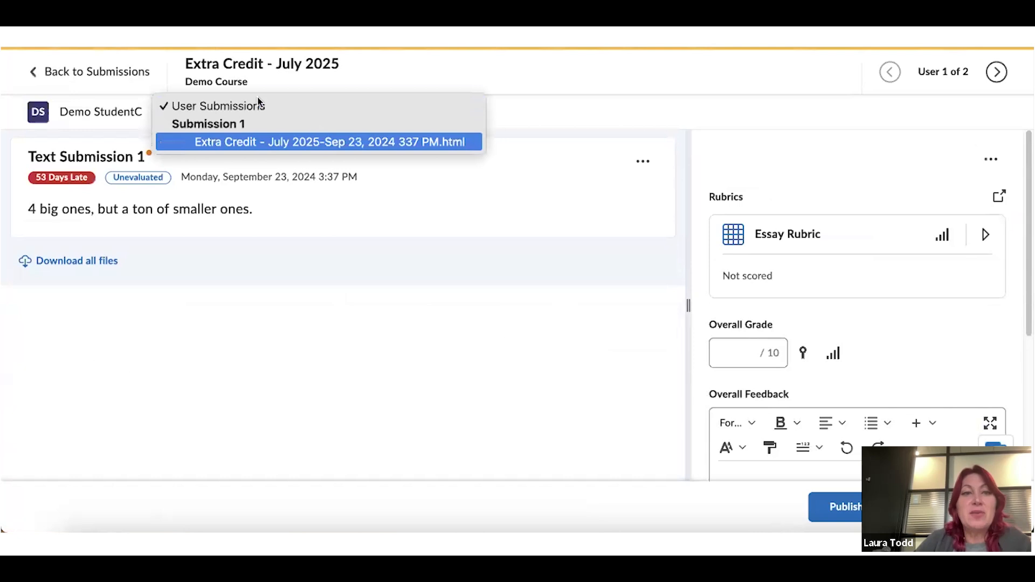
pyautogui.click(249, 139)
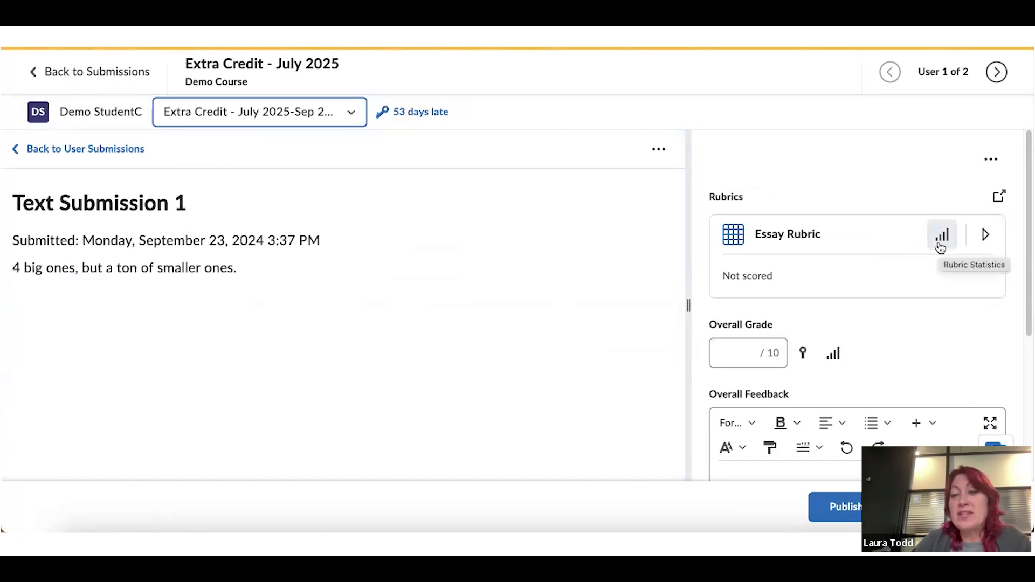
# Score the Essay Rubric: Clarity 5/5, Organization 3/5, Mechanics 5/5, giving 8.67 overall
pyautogui.click(742, 242)
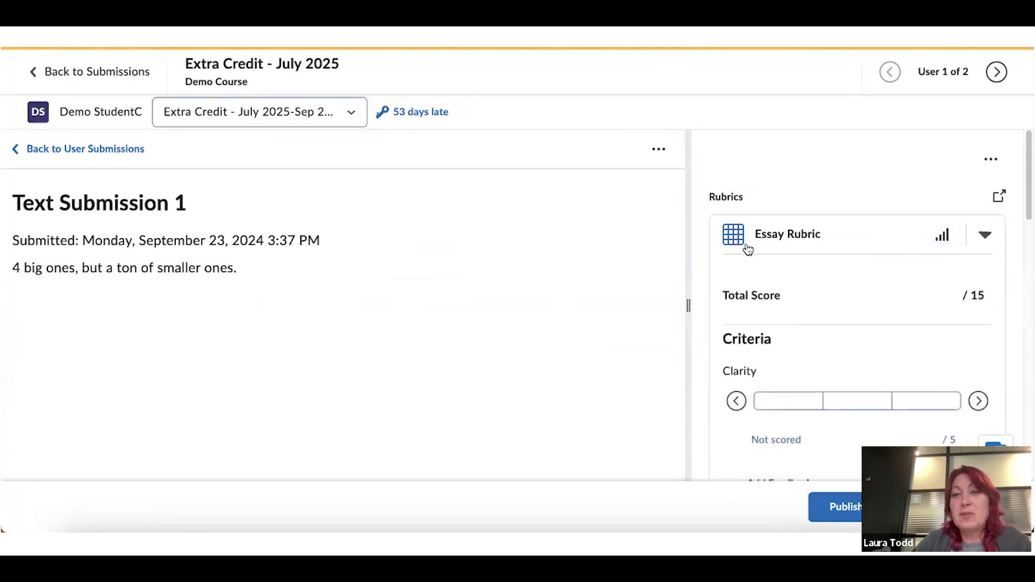
pyautogui.scroll(-2, 839, 330)
pyautogui.click(805, 283)
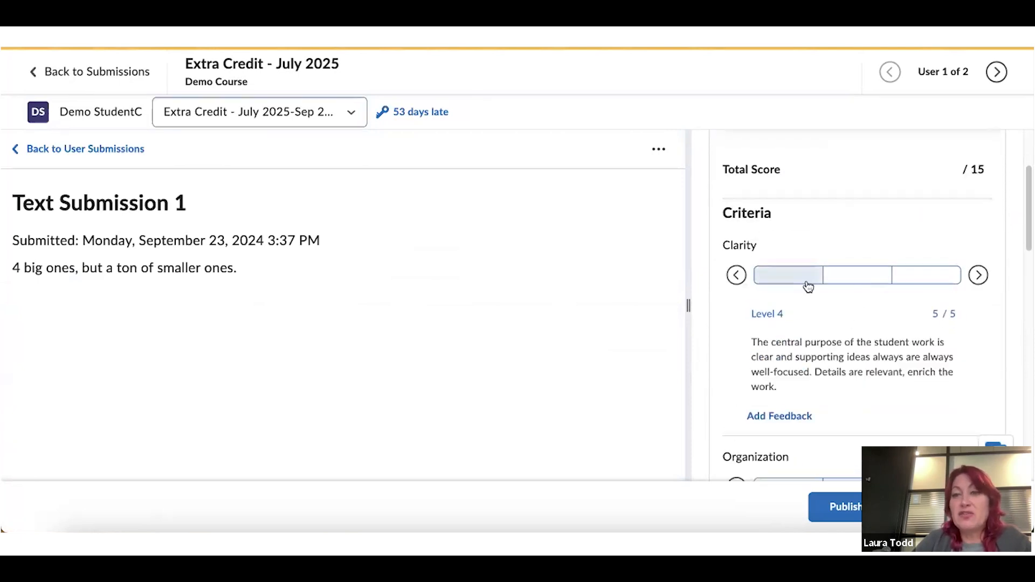
pyautogui.scroll(-2, 866, 319)
pyautogui.click(867, 361)
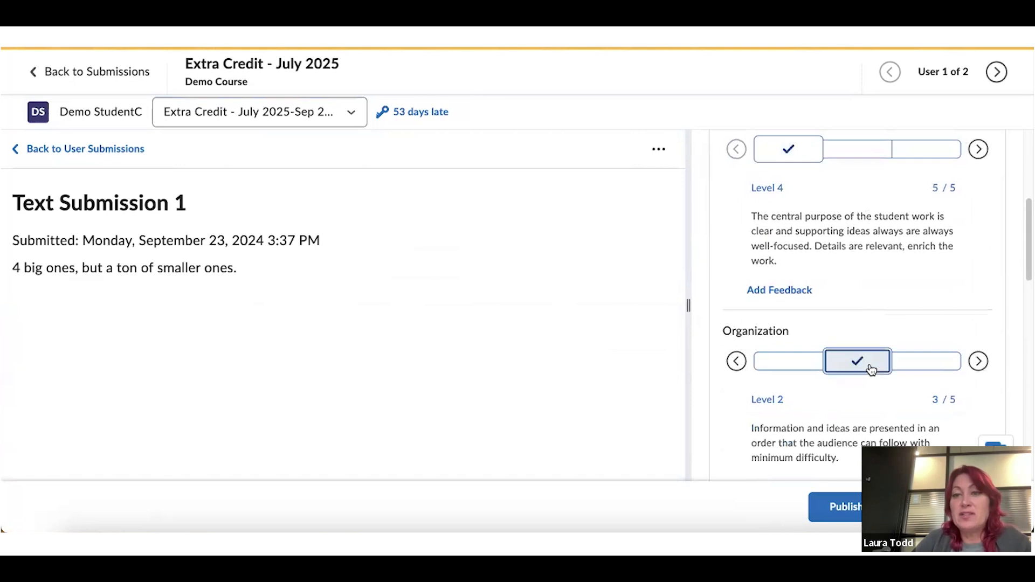
pyautogui.scroll(-4, 868, 365)
pyautogui.click(800, 323)
pyautogui.scroll(-5, 803, 323)
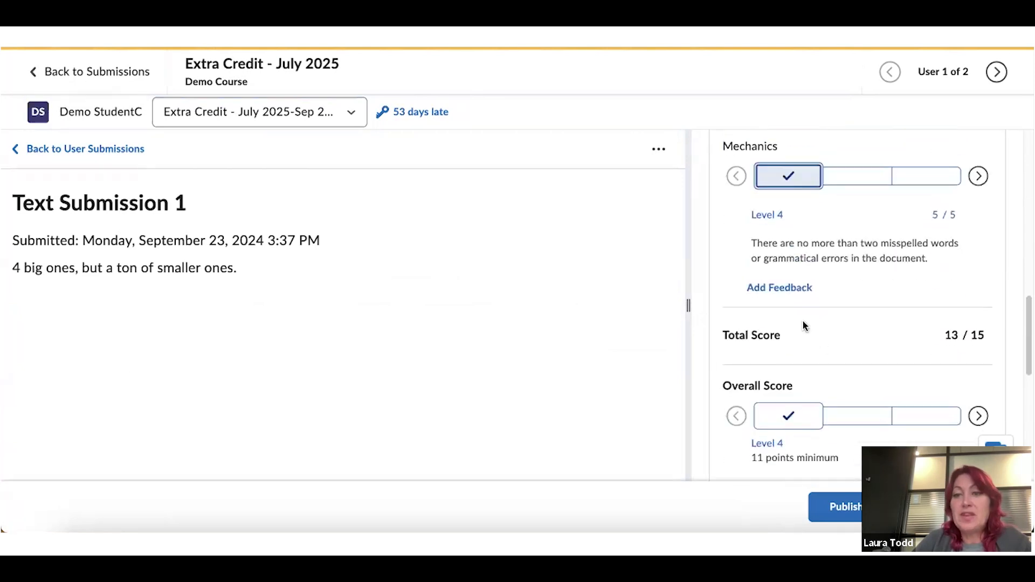
pyautogui.scroll(-1, 803, 325)
pyautogui.click(764, 323)
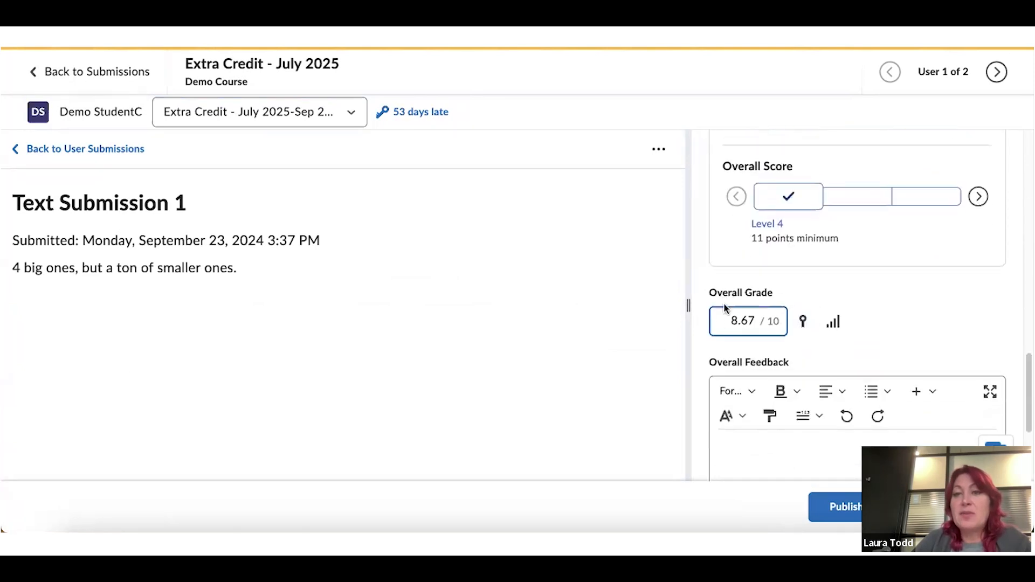
pyautogui.scroll(-2, 760, 335)
# Write the overall feedback 'Nice work!' and save the evaluation as a draft
pyautogui.click(766, 335)
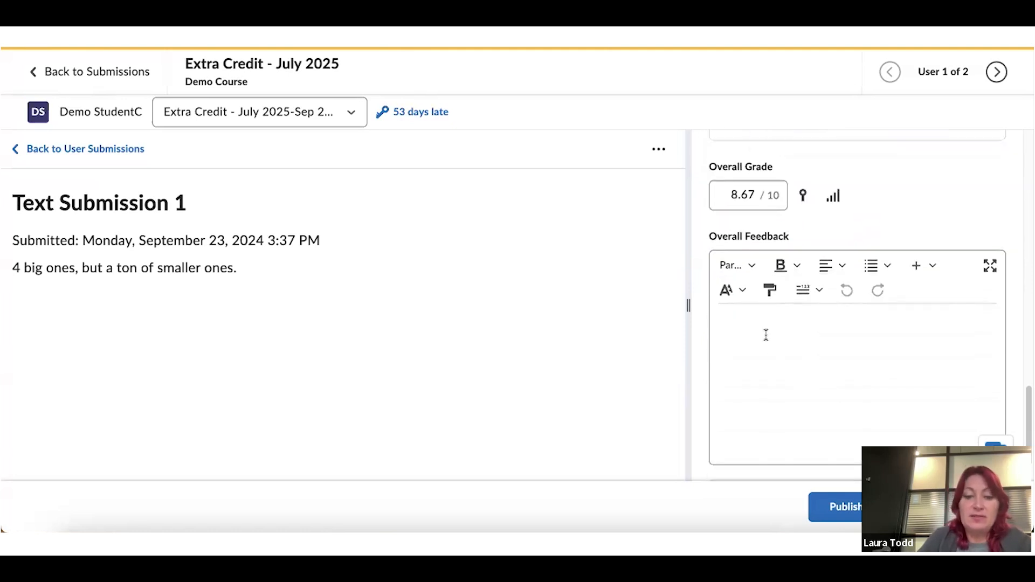
pyautogui.write('Nice we')
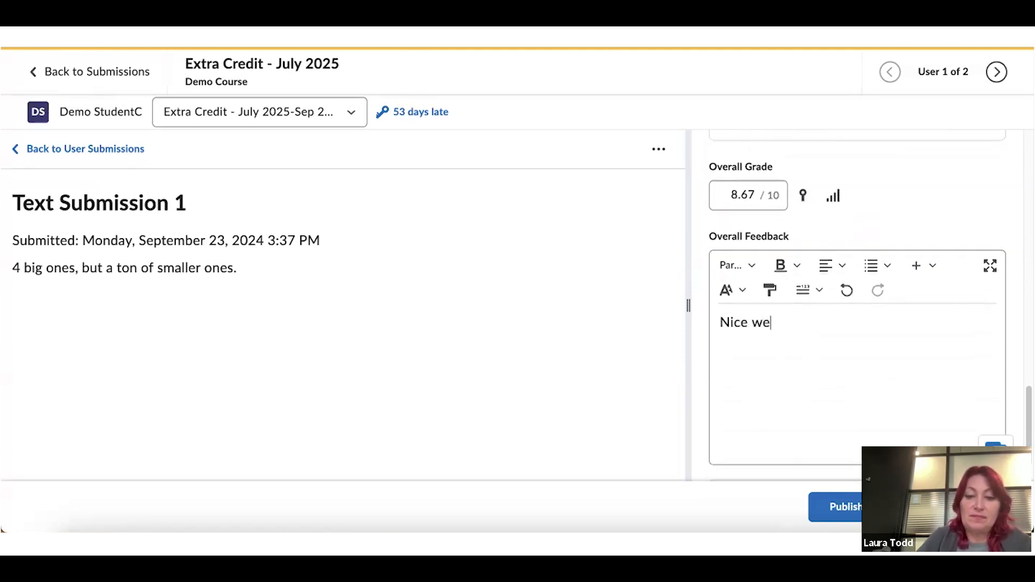
pyautogui.press('BackSpace')
pyautogui.write('ork!')
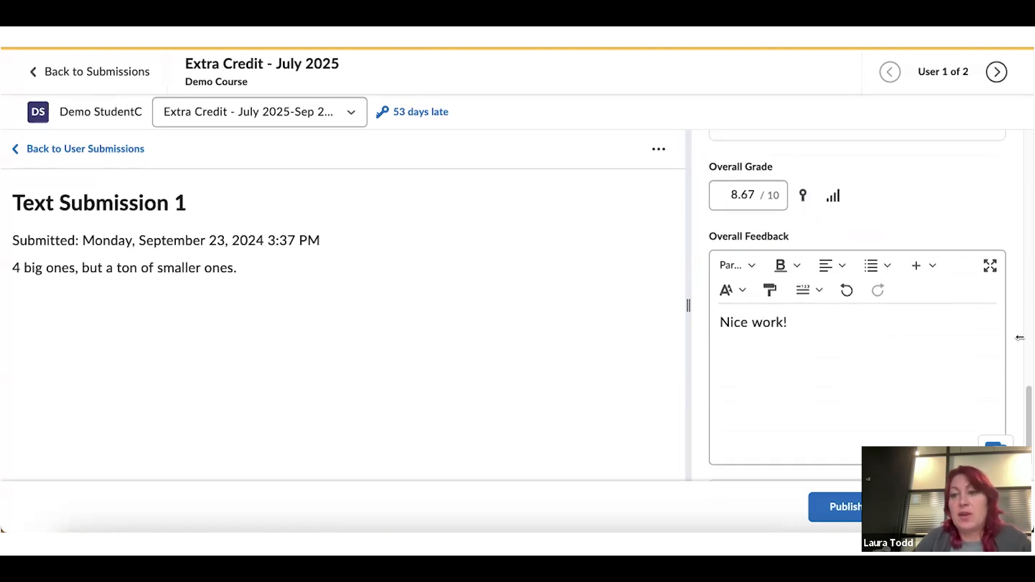
pyautogui.scroll(-1, 981, 410)
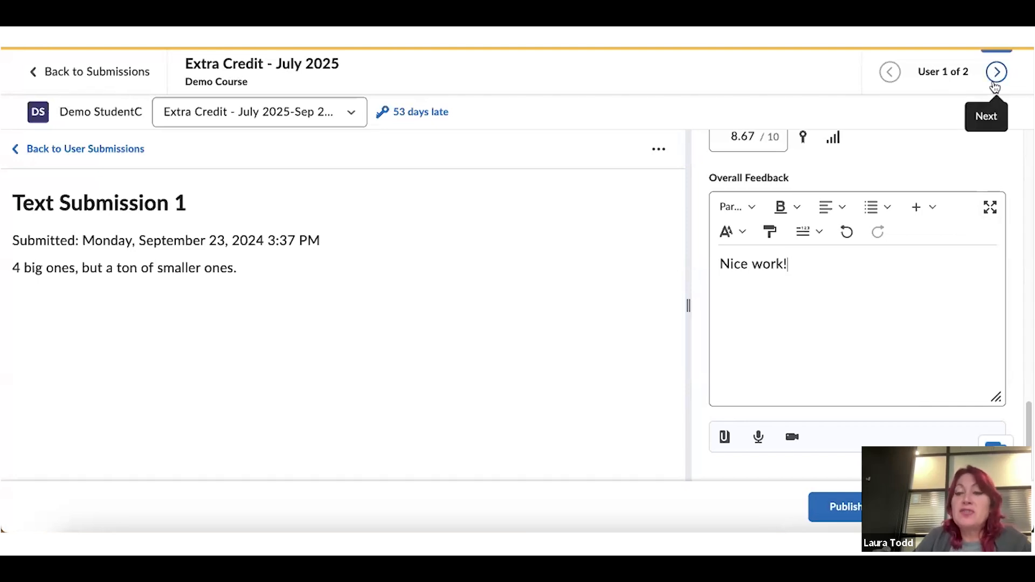
pyautogui.click(942, 506)
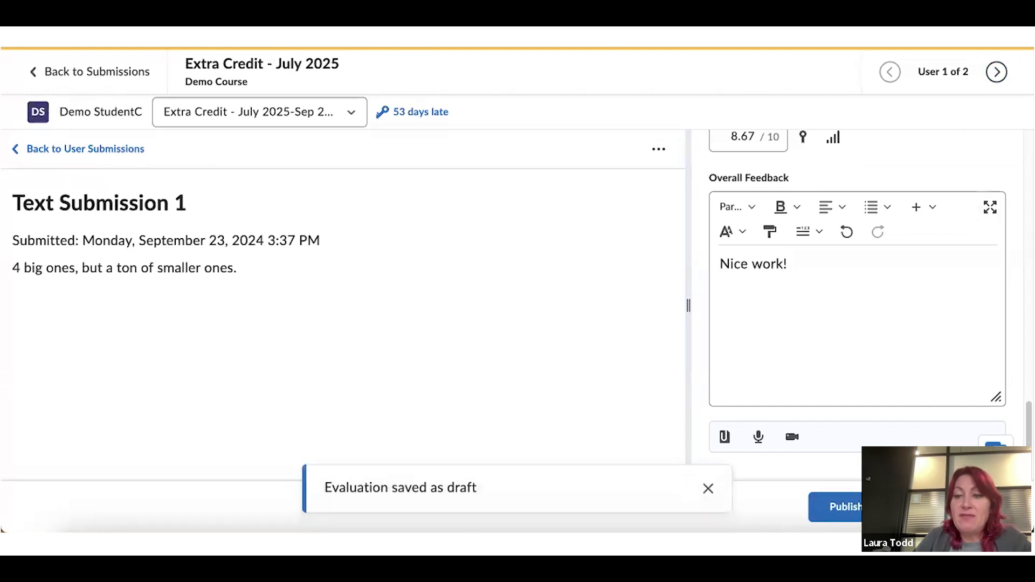
# Move to the next student and view their submitted html text entry
pyautogui.click(947, 507)
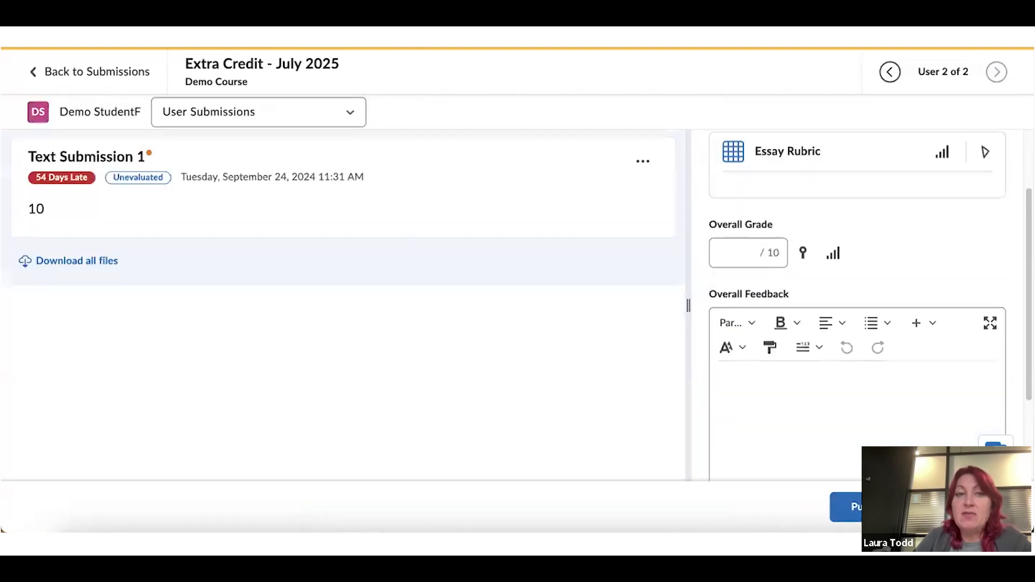
pyautogui.click(350, 112)
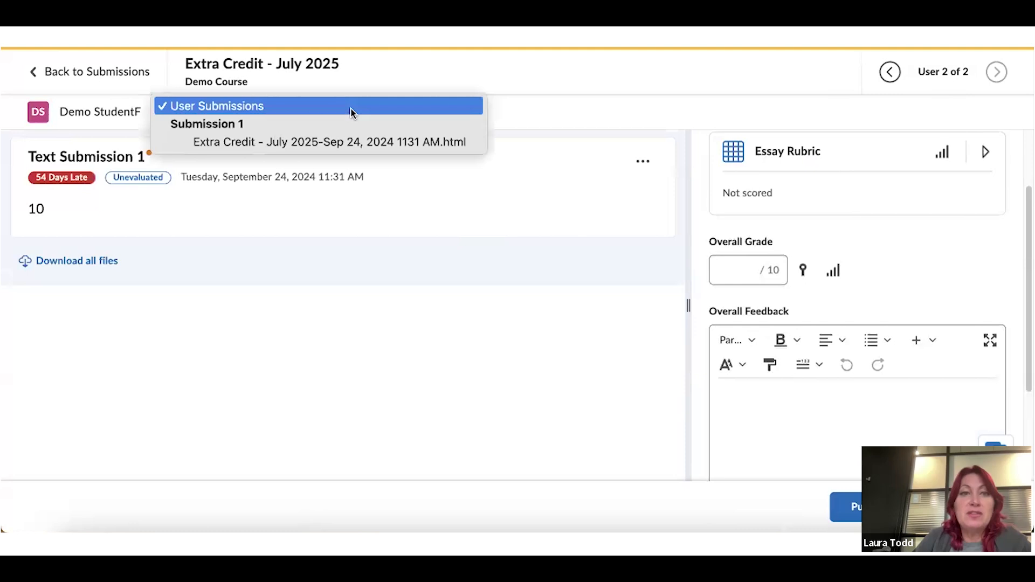
pyautogui.click(336, 143)
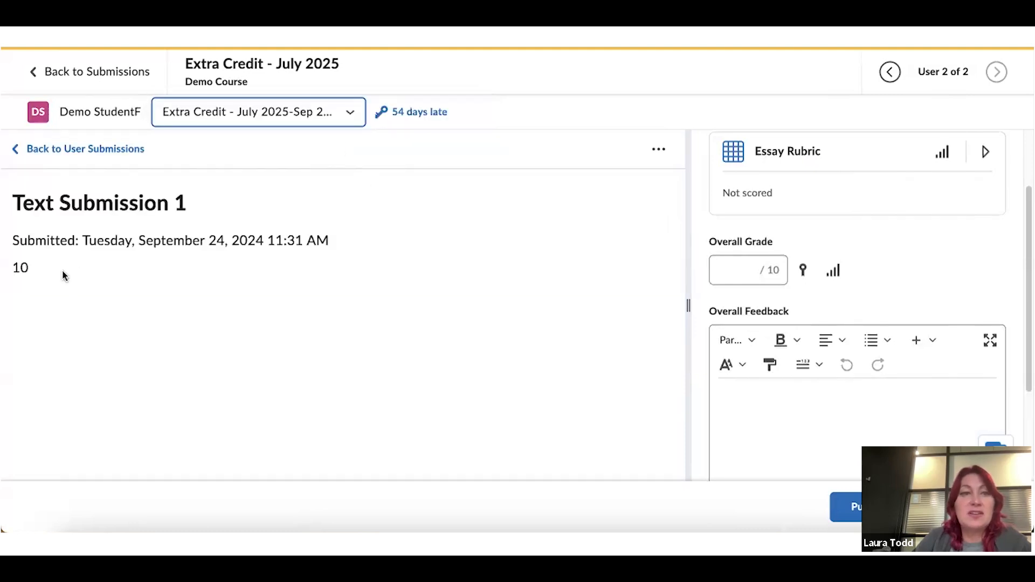
# Score the Essay Rubric: Clarity top level, Mechanics 3/5, Overall Score overridden to Level 4
pyautogui.click(732, 156)
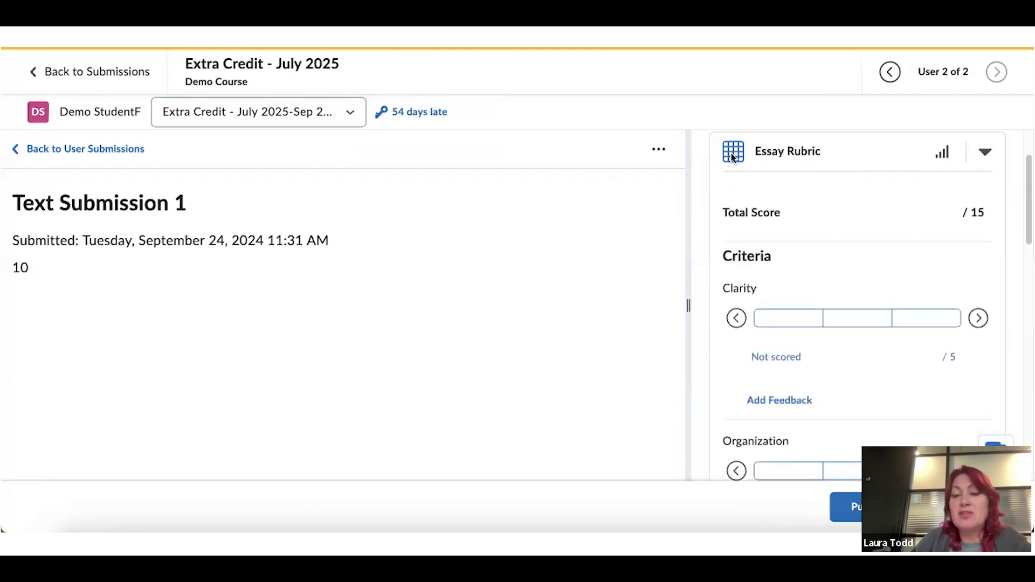
pyautogui.click(794, 316)
pyautogui.scroll(-3, 804, 298)
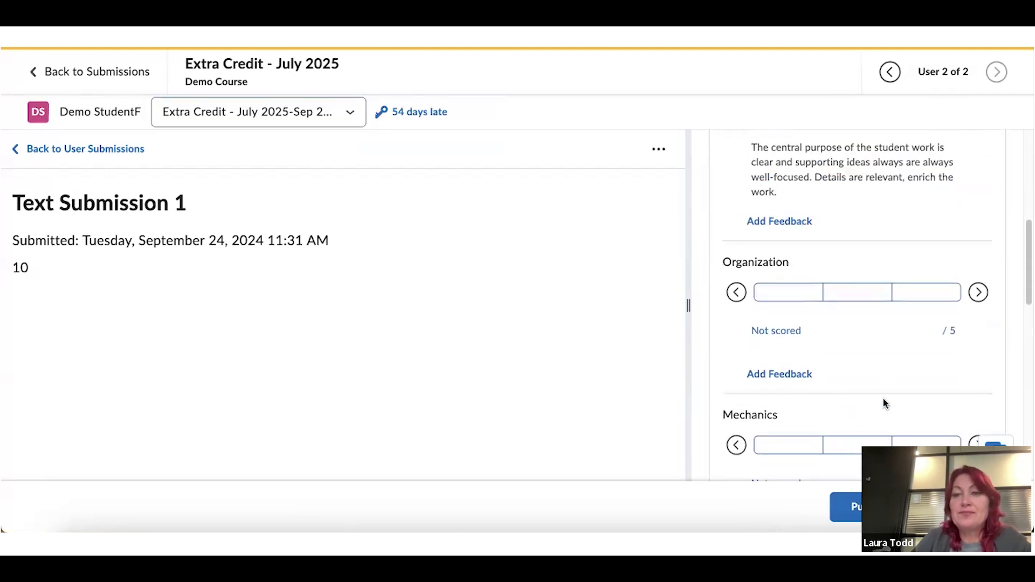
pyautogui.scroll(-1, 873, 404)
pyautogui.click(862, 378)
pyautogui.scroll(-5, 866, 384)
pyautogui.click(781, 313)
pyautogui.scroll(-3, 798, 307)
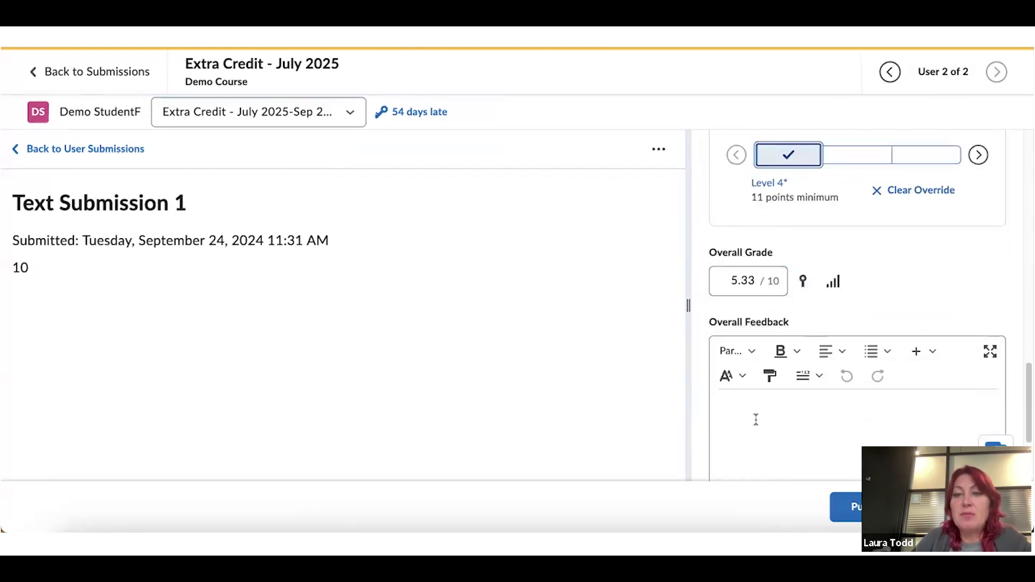
# Enter the overall feedback 'Not quiite' and return to the submissions list
pyautogui.click(754, 416)
pyautogui.write('Not q')
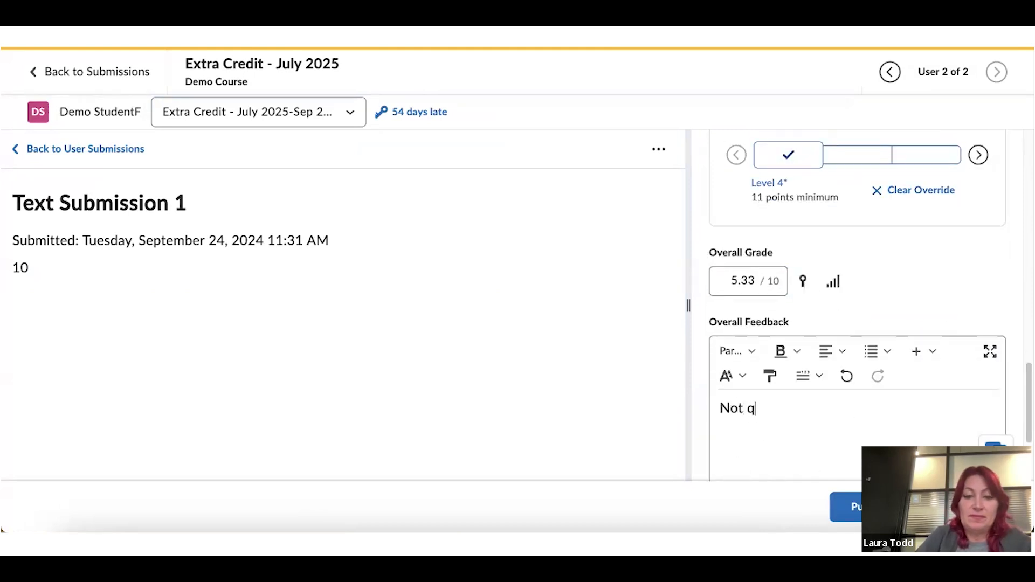
pyautogui.write('uiite')
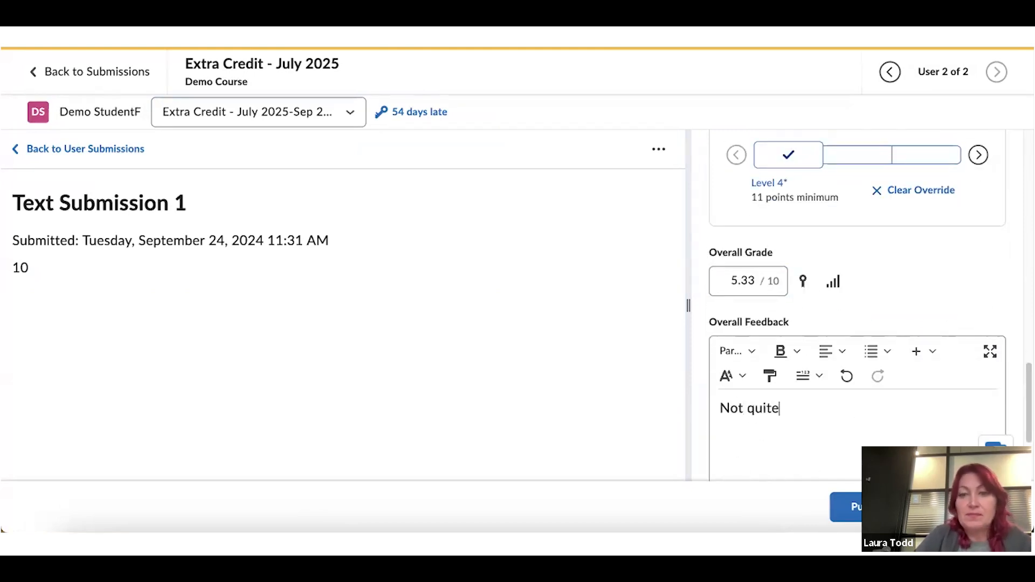
pyautogui.scroll(-3, 907, 402)
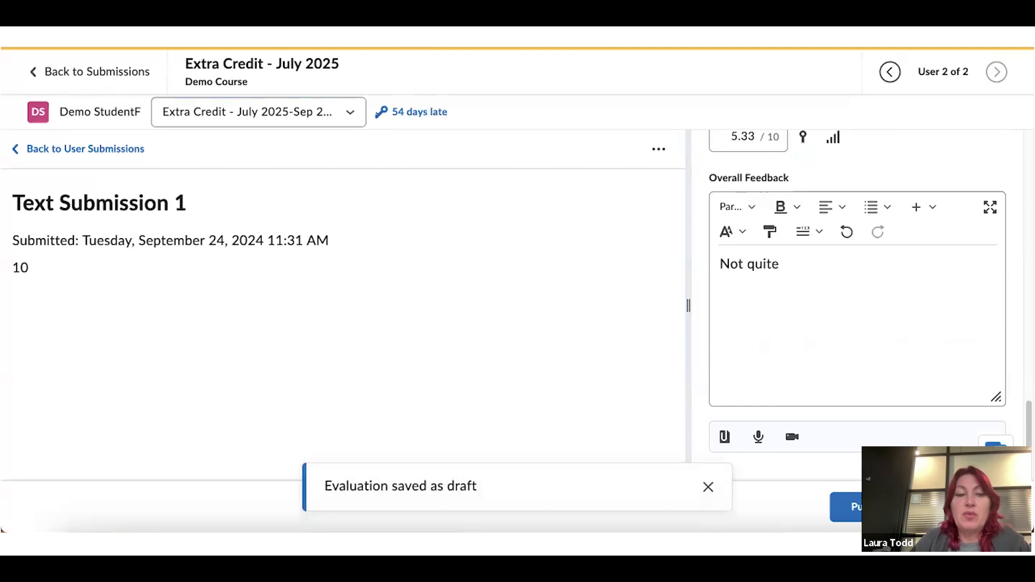
pyautogui.click(121, 76)
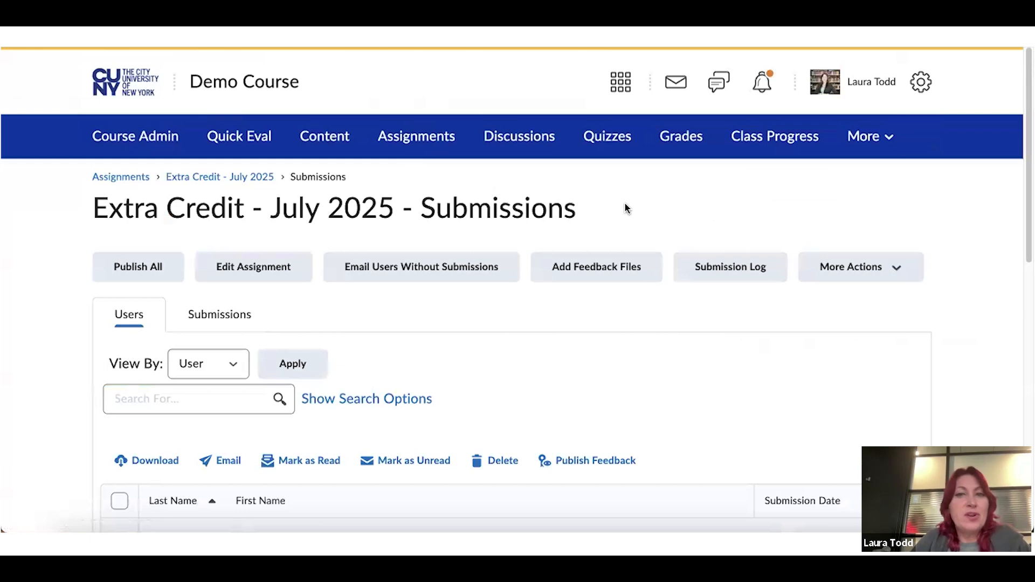
# Go from the submissions list to the Demo Course gradebook
pyautogui.click(685, 138)
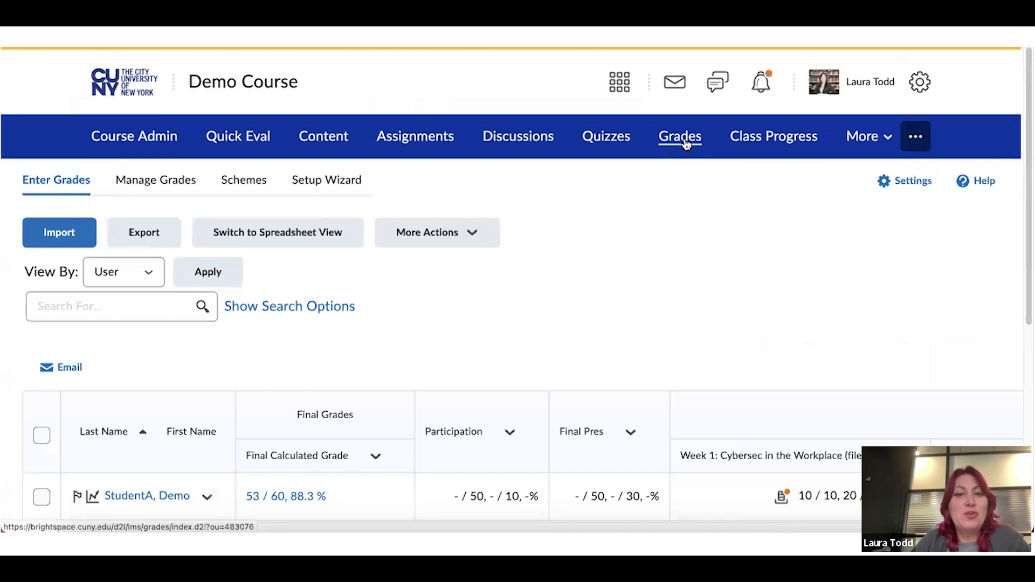
pyautogui.scroll(-1, 713, 190)
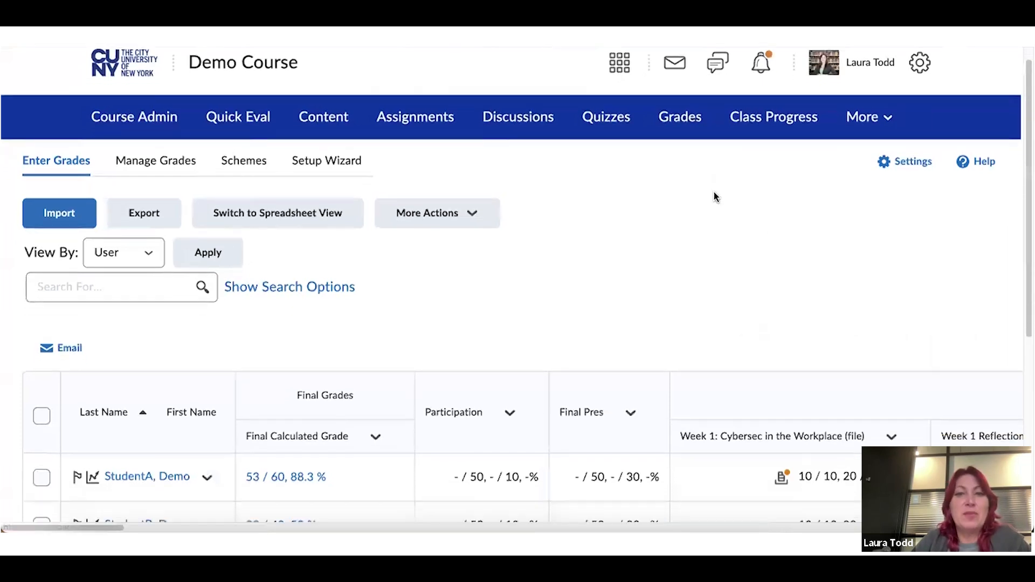
pyautogui.scroll(-2, 714, 193)
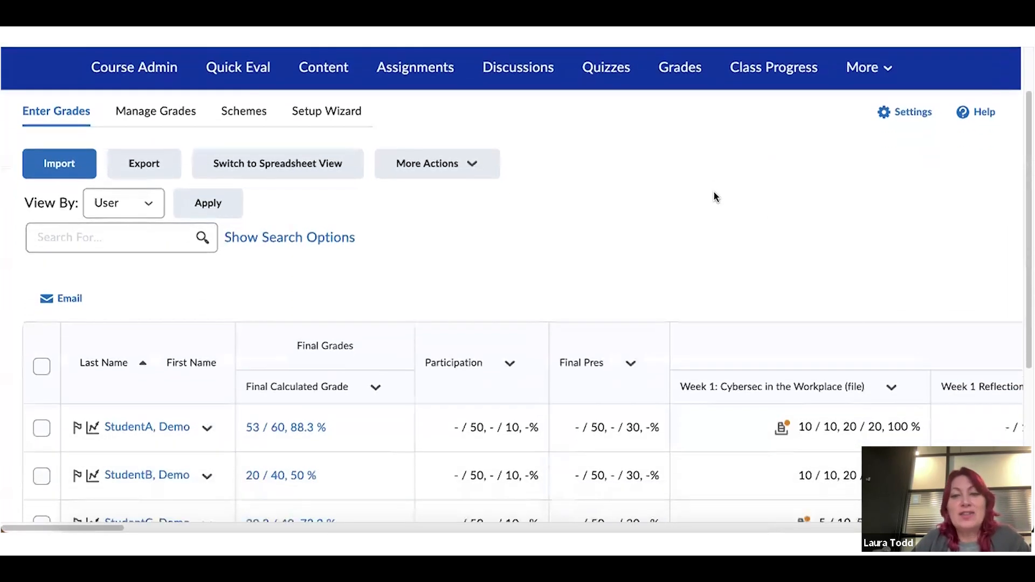
pyautogui.scroll(-1, 714, 196)
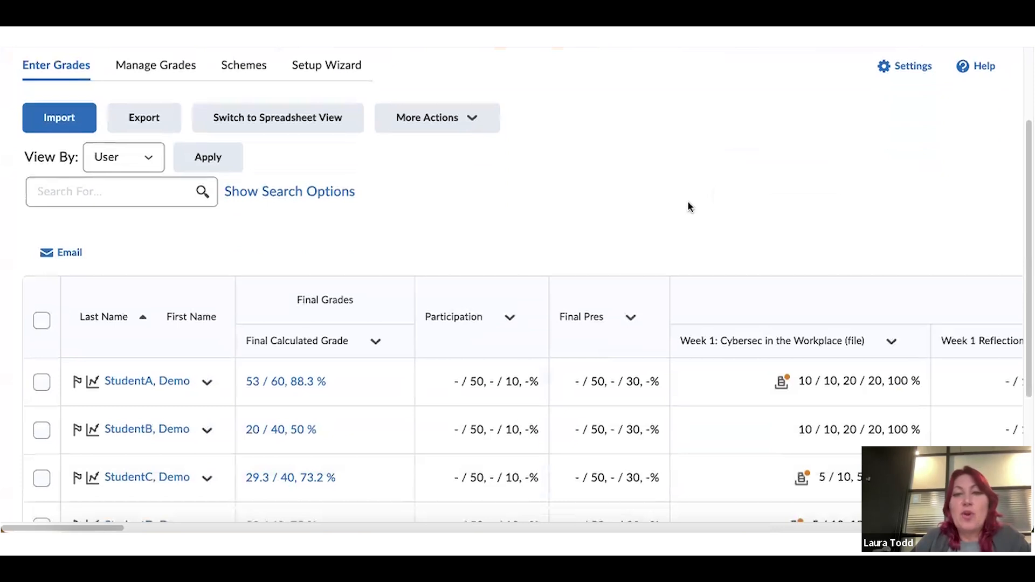
pyautogui.scroll(-2, 690, 209)
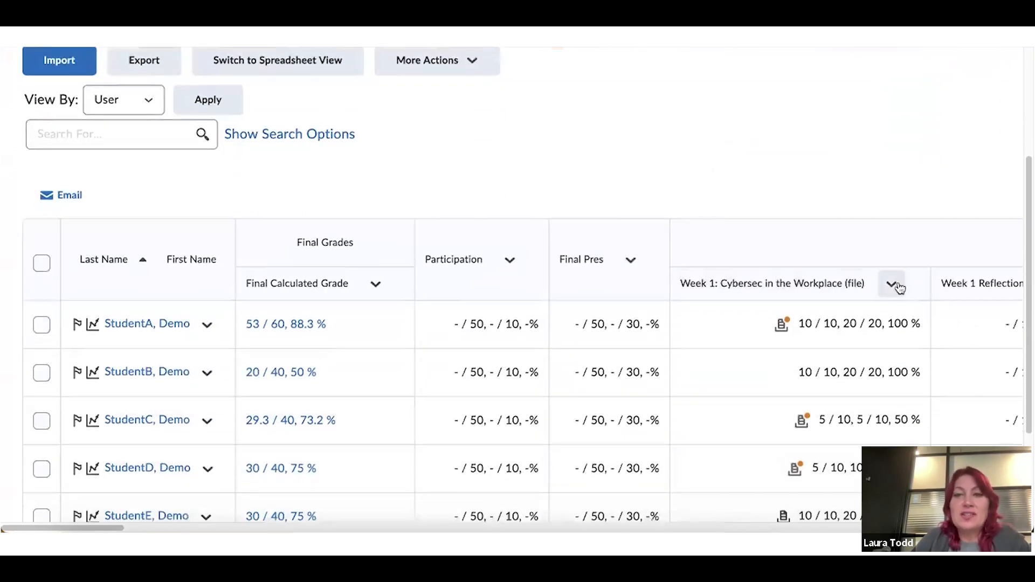
# Choose Enter Grades for the Week 1 item and open the first student's submission
pyautogui.click(896, 287)
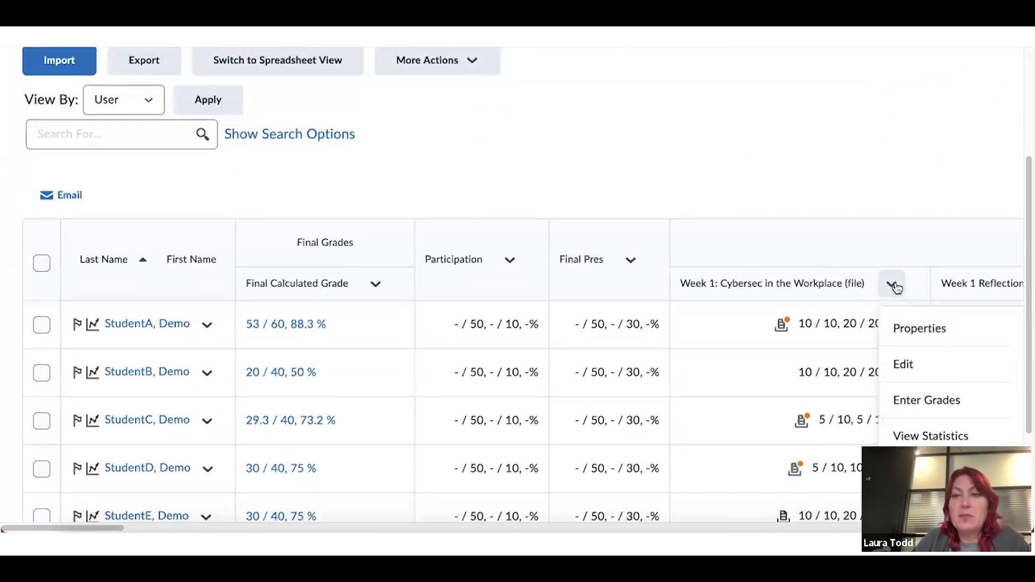
pyautogui.click(928, 400)
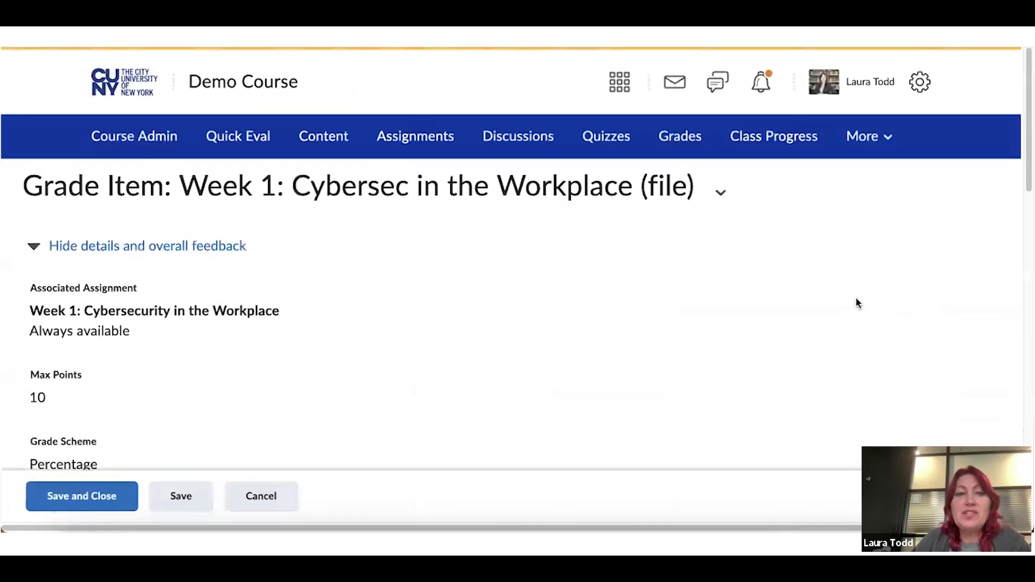
pyautogui.scroll(-10, 857, 302)
pyautogui.scroll(-5, 857, 302)
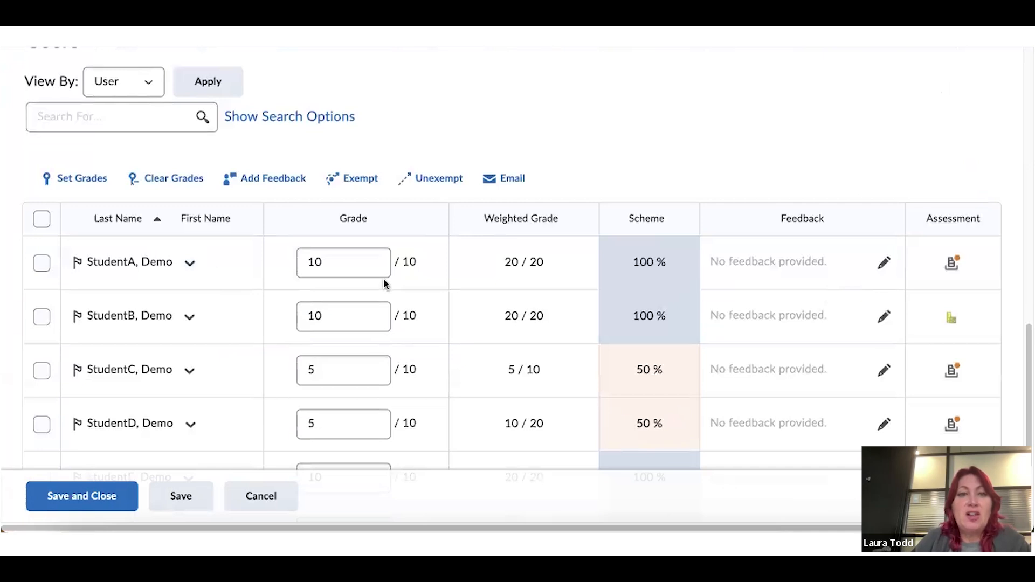
pyautogui.scroll(-1, 203, 236)
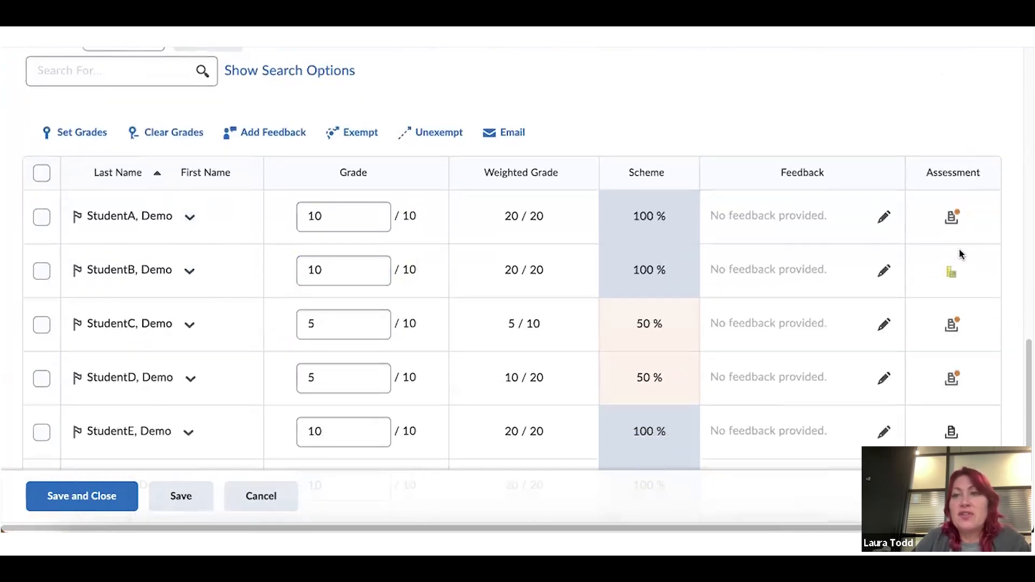
pyautogui.click(953, 219)
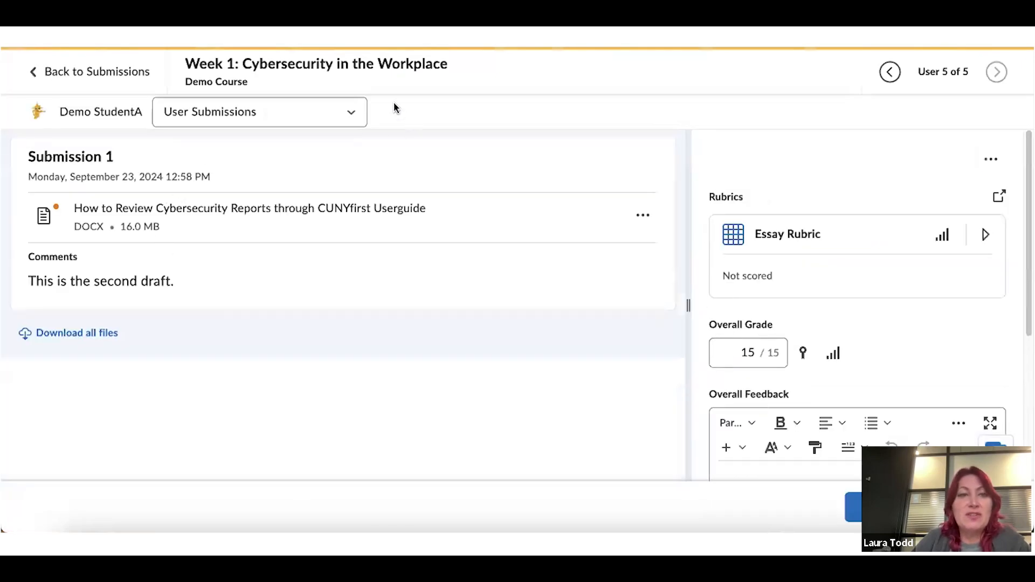
# Open the submitted 'Review Cybersecurity Reports in CUNYfirst' document and switch the viewer to annotation mode
pyautogui.click(320, 110)
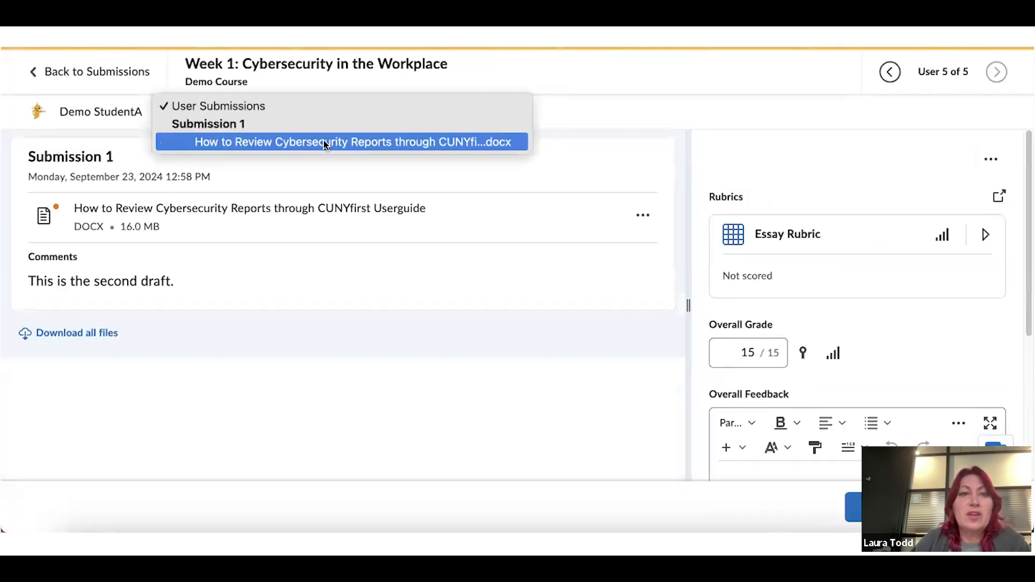
pyautogui.click(323, 142)
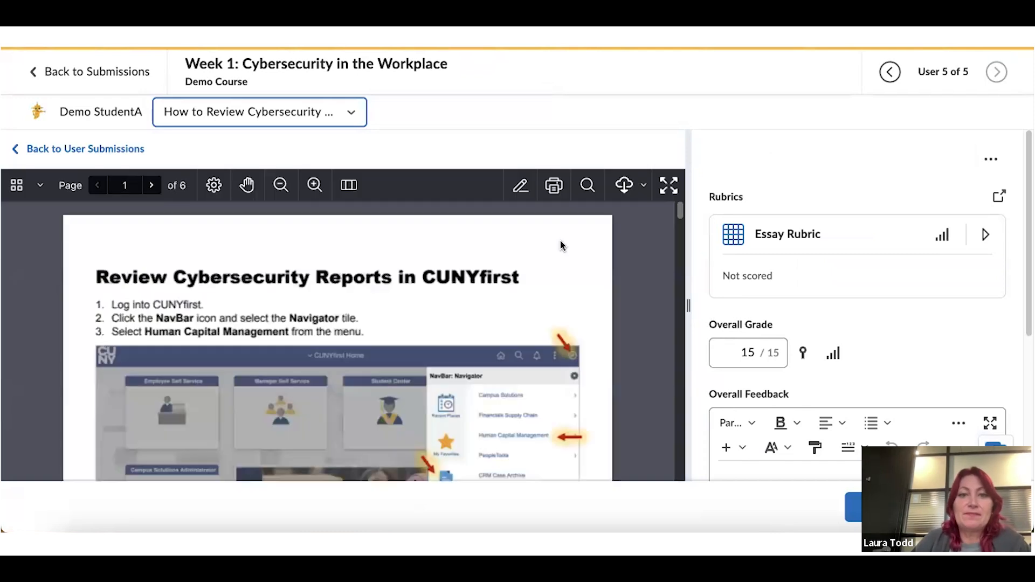
pyautogui.scroll(-1, 653, 244)
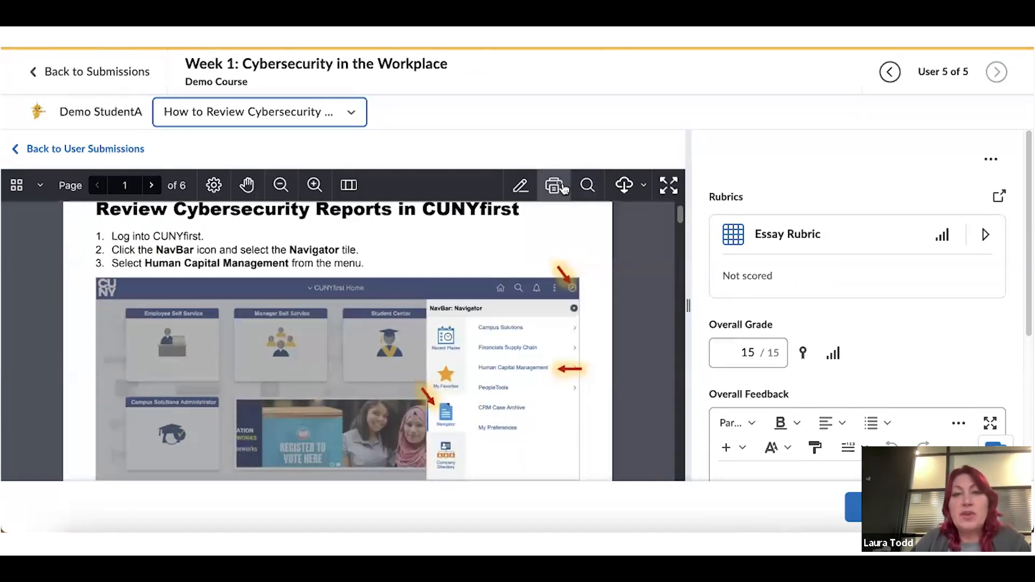
pyautogui.scroll(1, 601, 253)
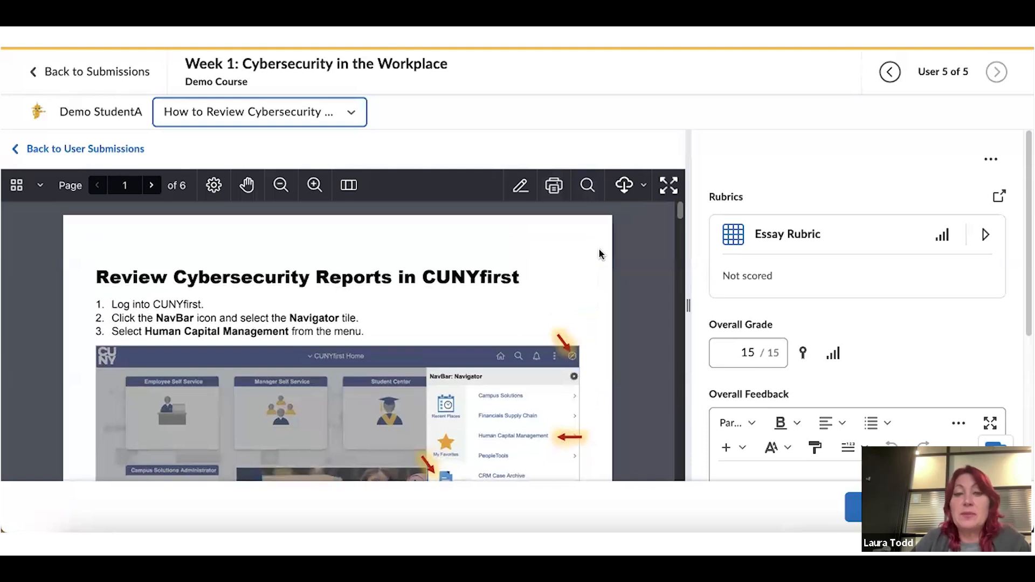
pyautogui.click(521, 186)
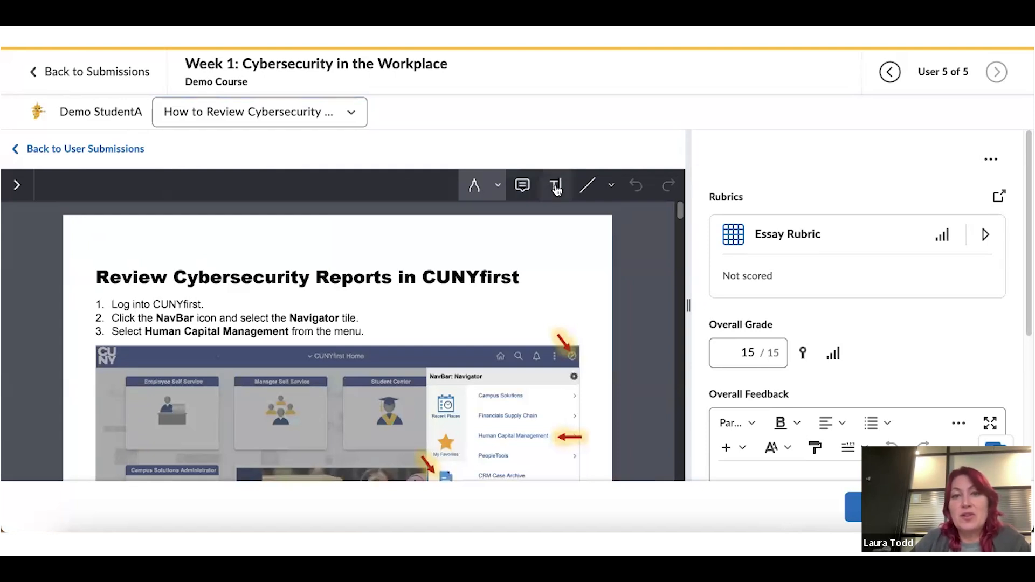
# Add a 'Great work!' sticky note beside the steps on the document page
pyautogui.click(522, 186)
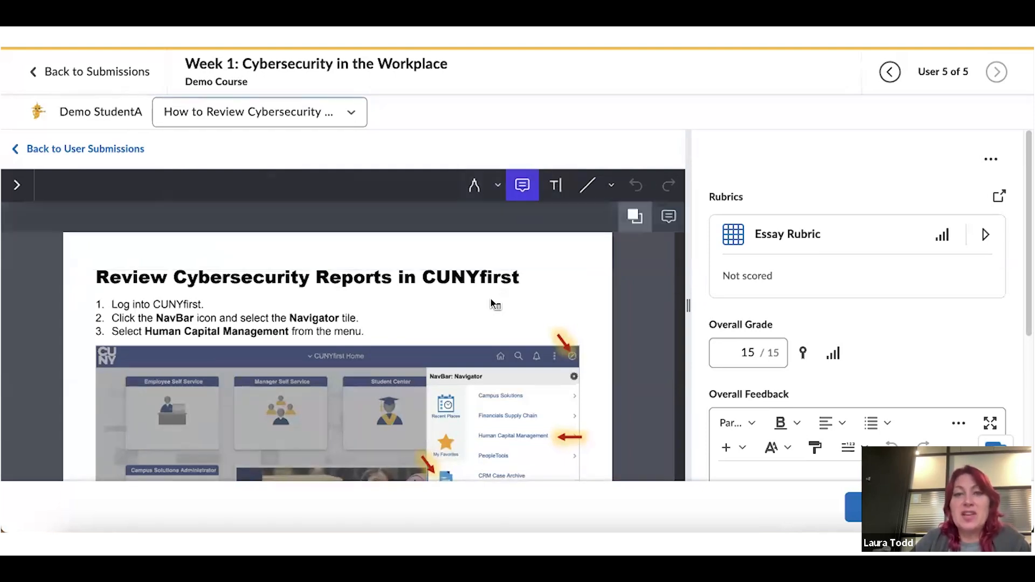
pyautogui.click(454, 317)
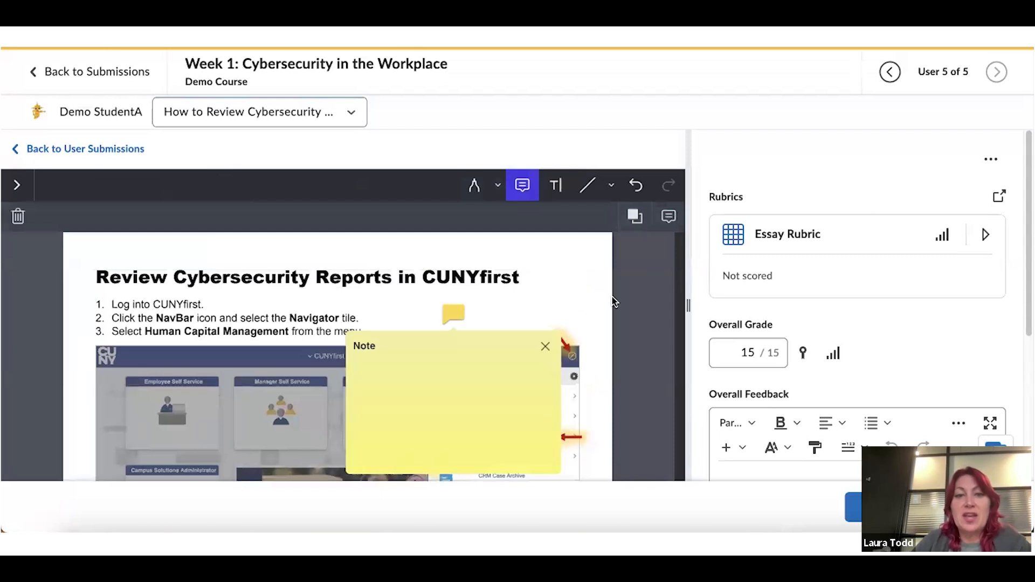
pyautogui.write('Great work!')
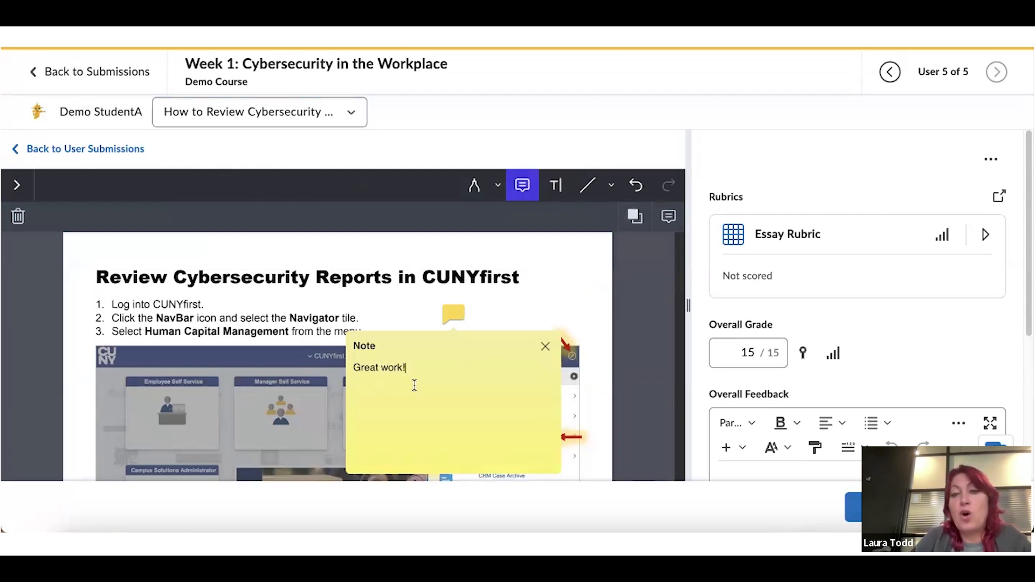
pyautogui.scroll(-3, 771, 353)
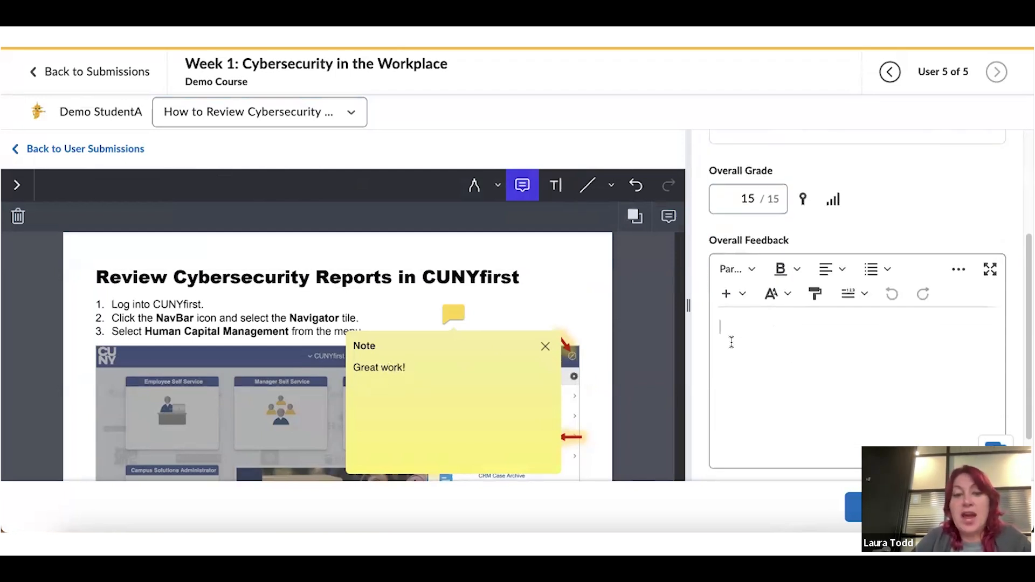
# Enter '1. great work' as overall feedback and save the evaluation despite unscored rubric criteria
pyautogui.click(731, 343)
pyautogui.write('1. great work')
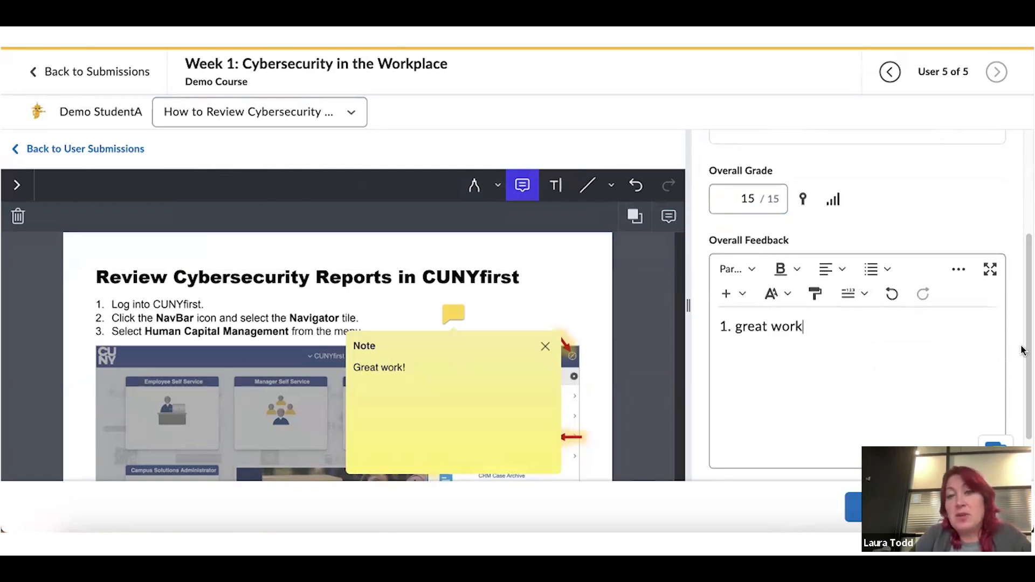
pyautogui.scroll(3, 1023, 347)
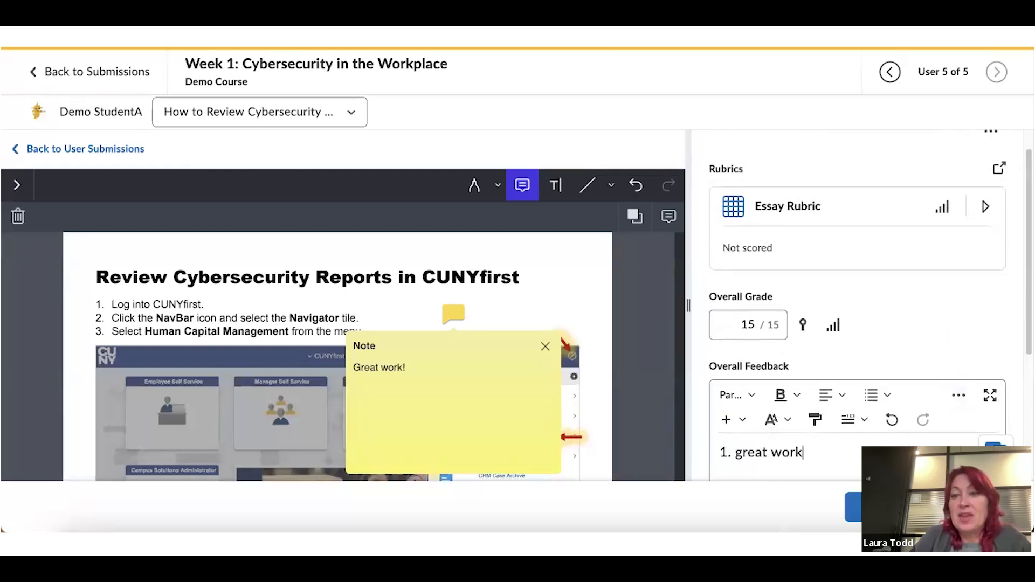
pyautogui.click(853, 506)
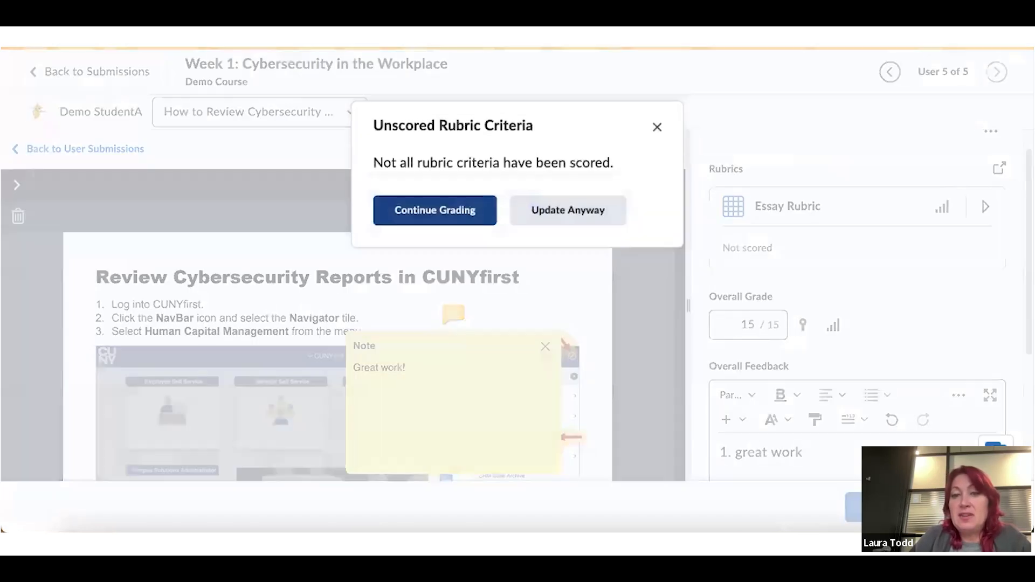
pyautogui.click(471, 213)
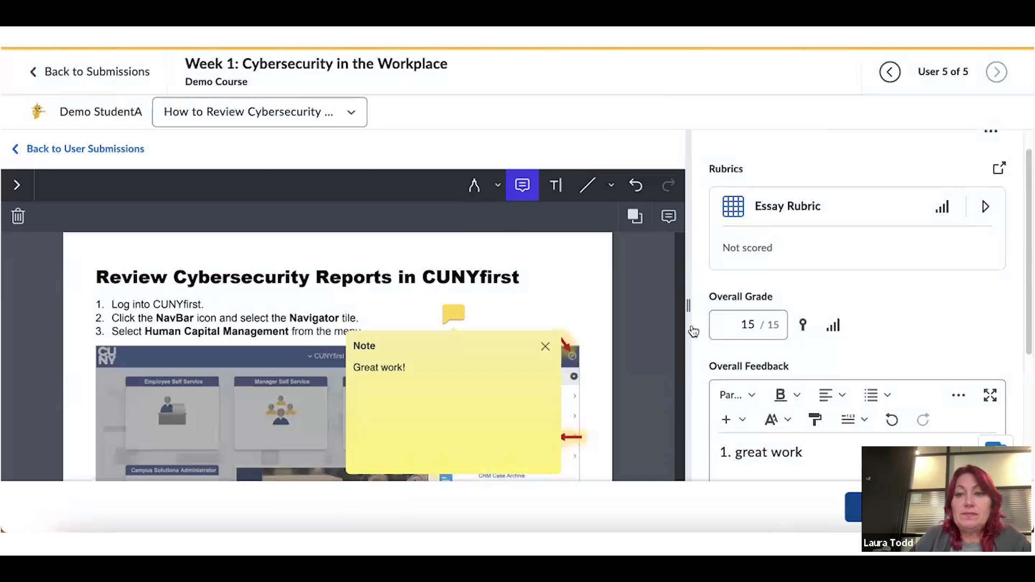
pyautogui.click(851, 507)
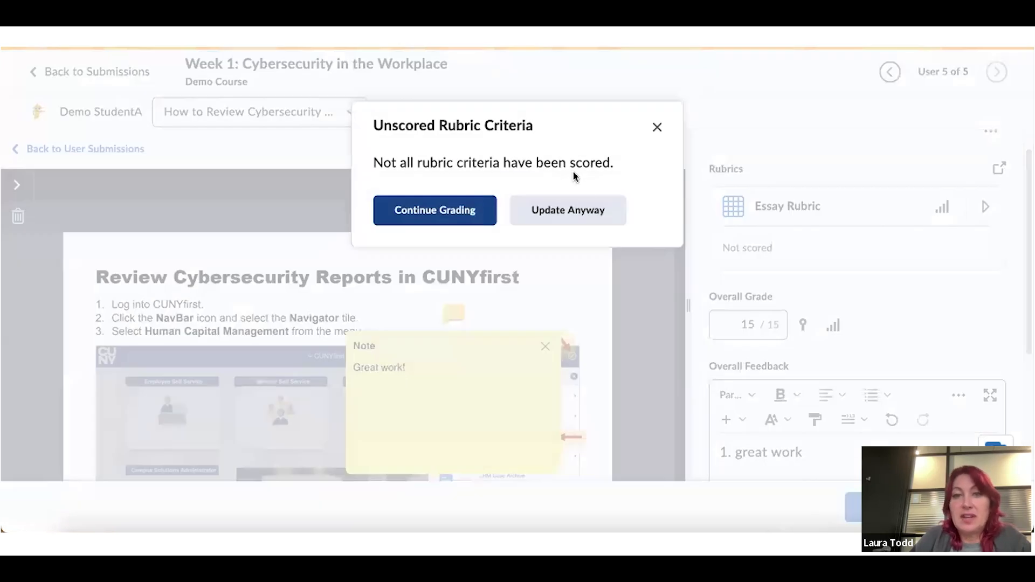
pyautogui.click(584, 215)
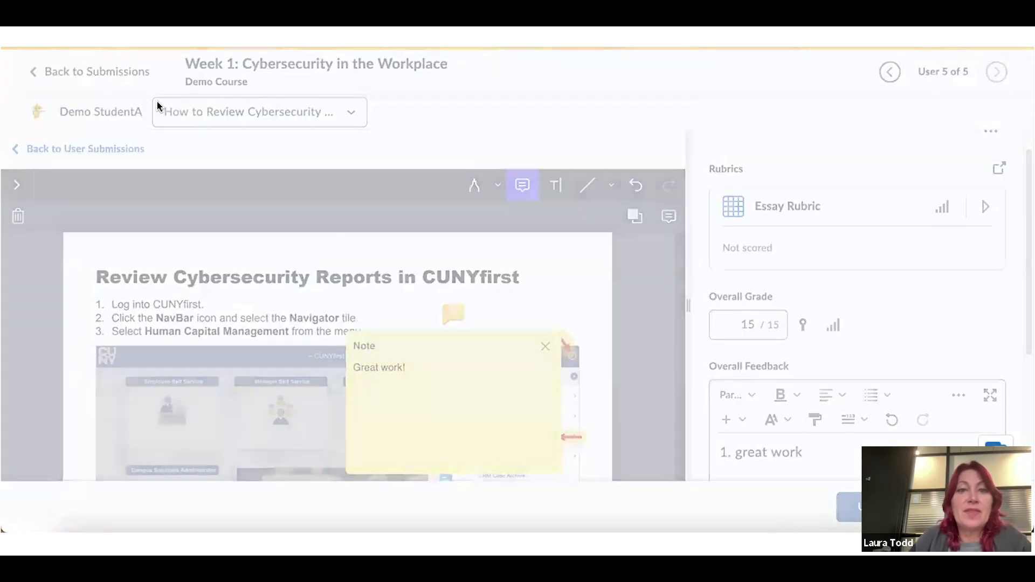
# Return to the Week 1 assignment's submissions list
pyautogui.click(100, 72)
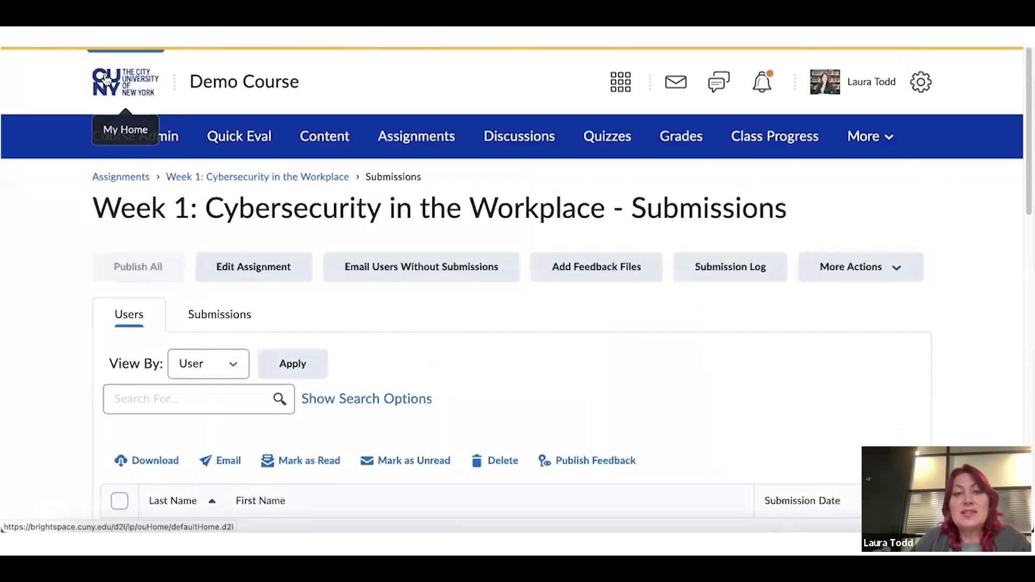
pyautogui.scroll(-5, 468, 192)
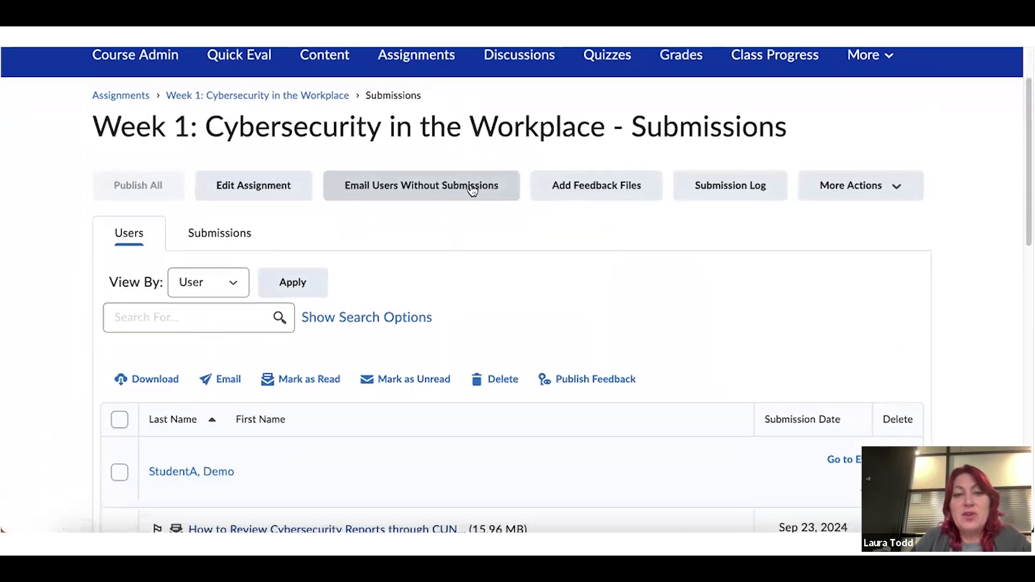
pyautogui.scroll(4, 471, 190)
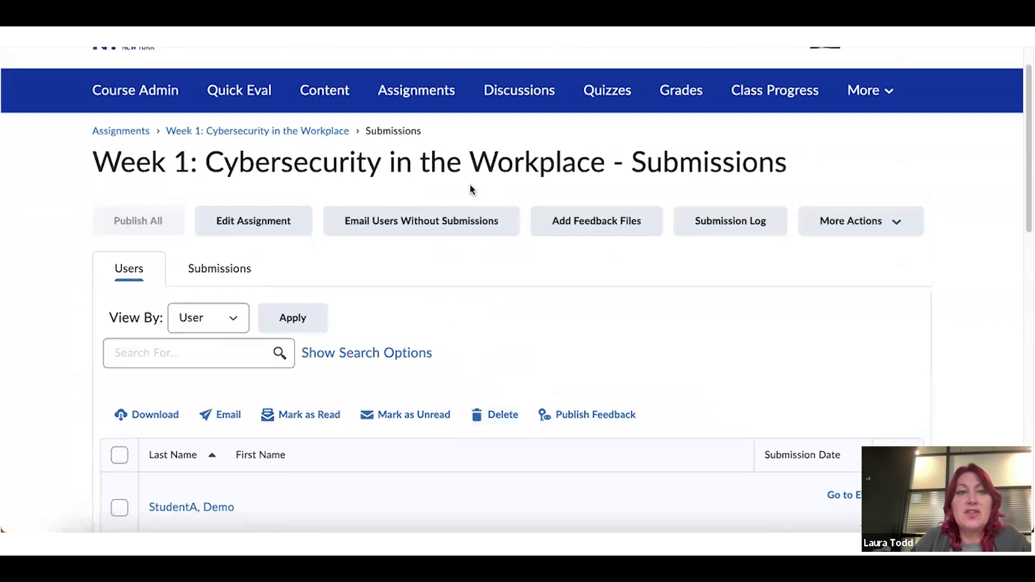
pyautogui.scroll(-3, 253, 139)
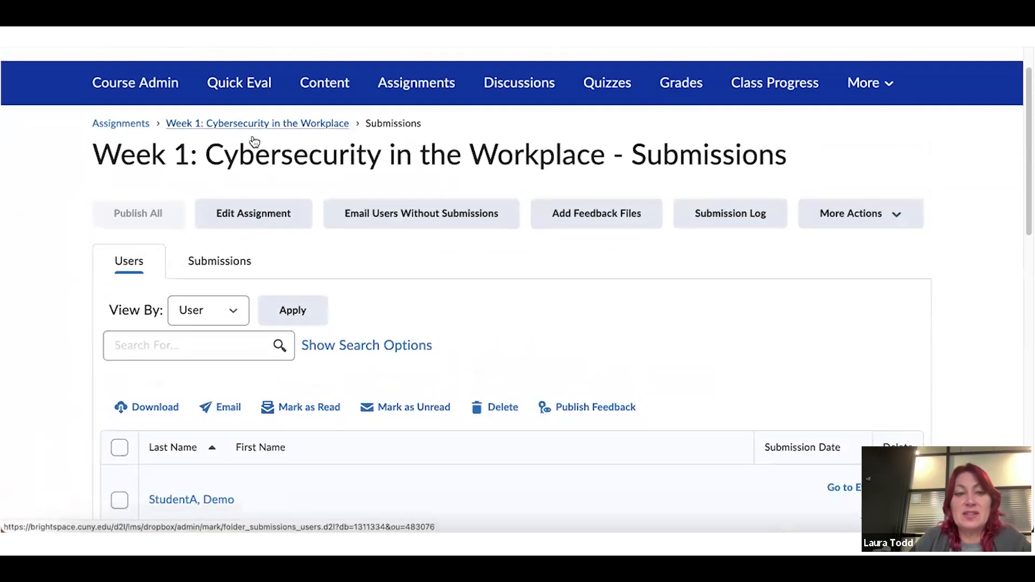
pyautogui.scroll(-1, 627, 198)
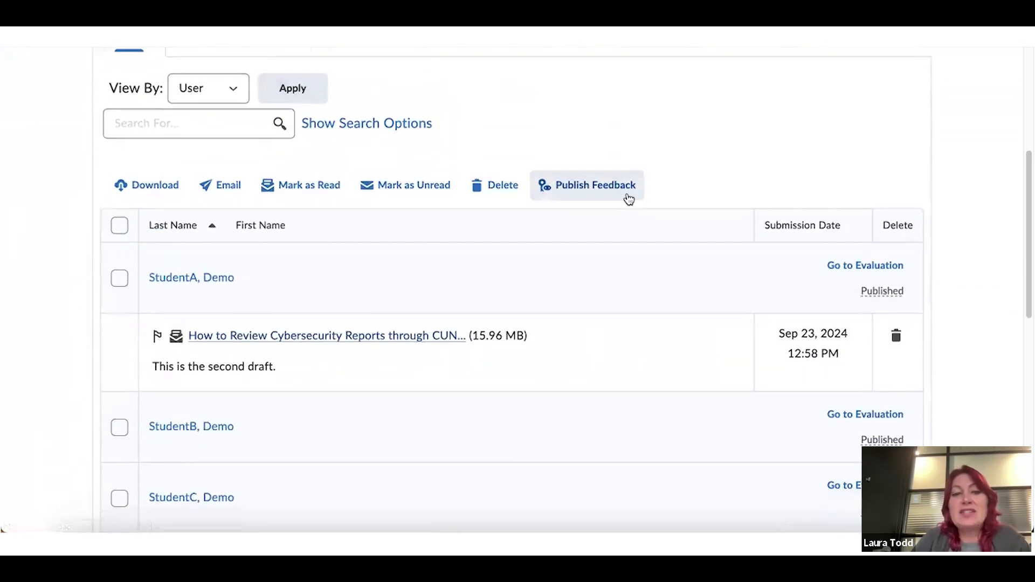
pyautogui.scroll(-1, 628, 200)
pyautogui.scroll(-2, 627, 199)
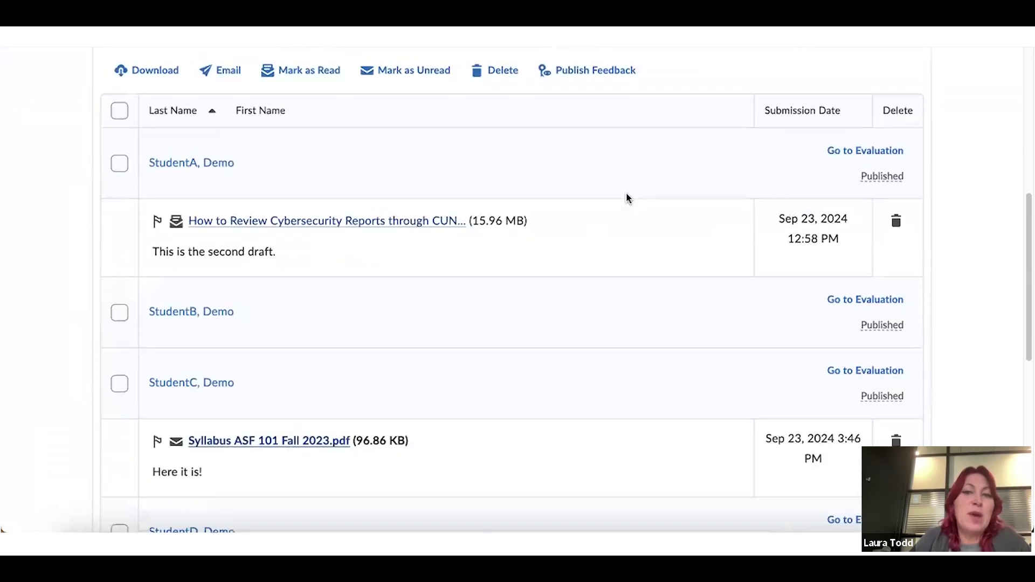
pyautogui.scroll(8, 626, 192)
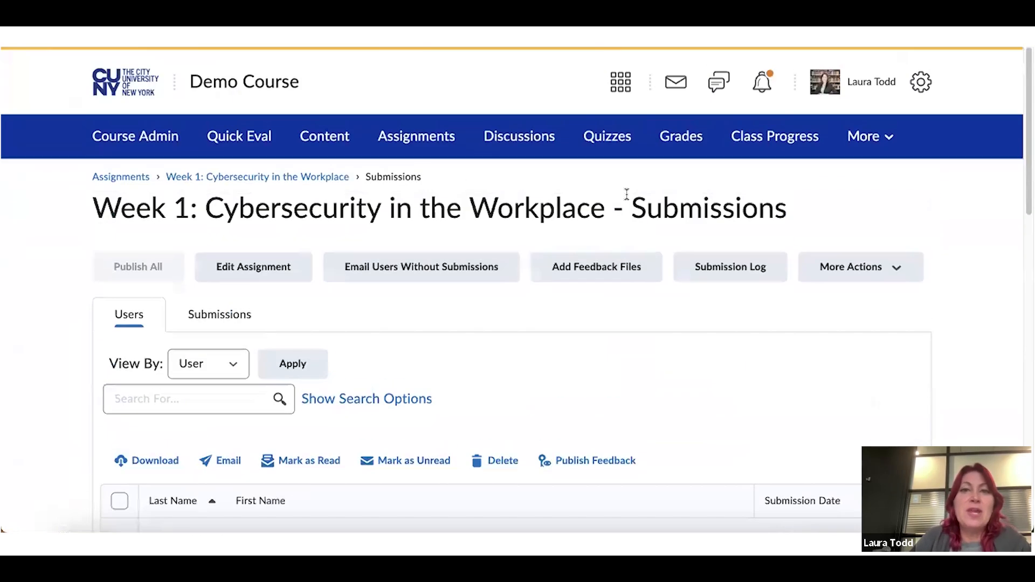
# Open the Demo Course gradebook and switch Enter Grades to spreadsheet view
pyautogui.click(693, 143)
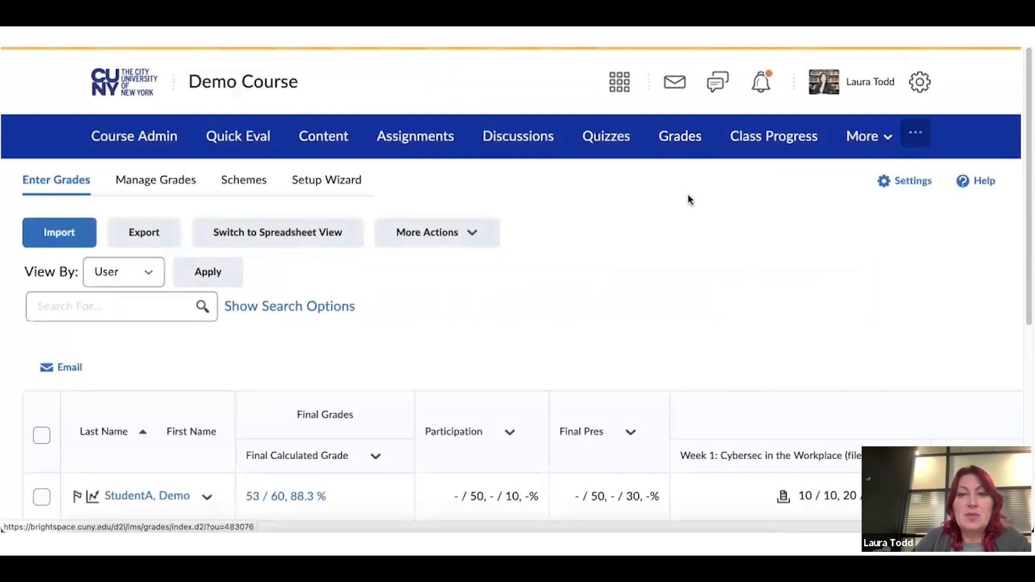
pyautogui.scroll(-1, 688, 198)
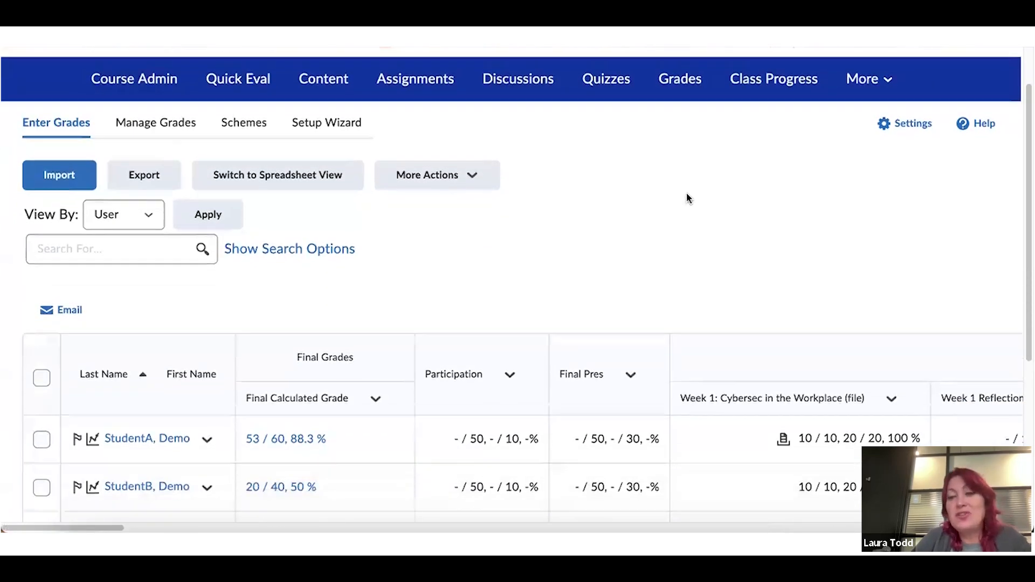
pyautogui.scroll(-1, 687, 199)
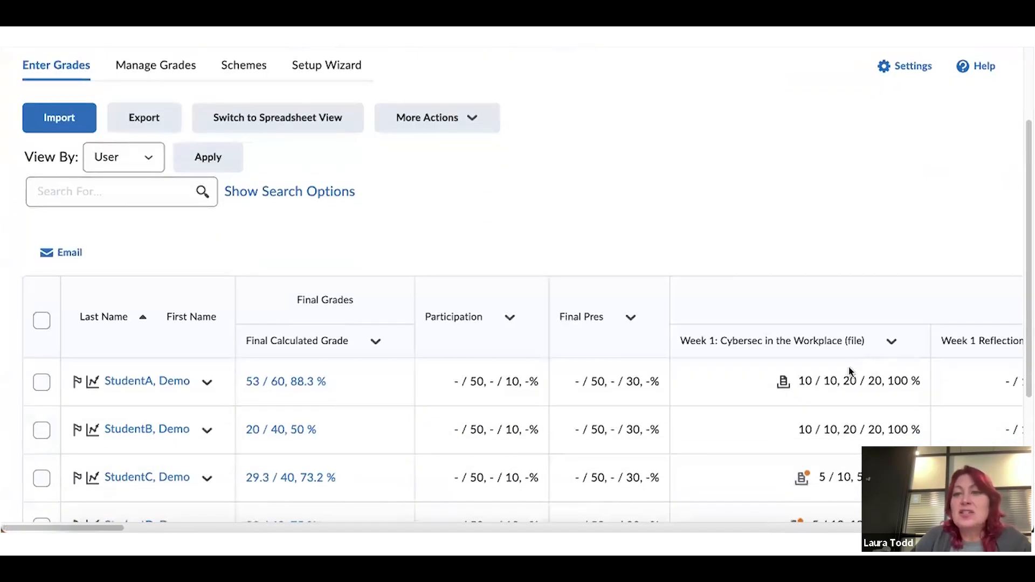
pyautogui.click(306, 124)
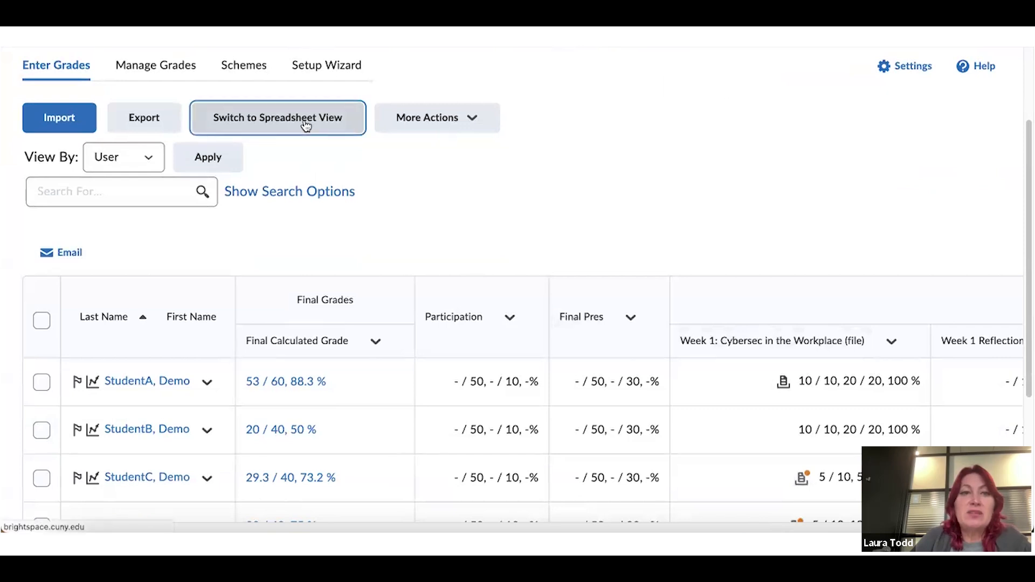
pyautogui.scroll(-3, 641, 254)
# Look through the Week 1 column and additional gradebook action menus, then open Final Calculated Grade options
pyautogui.click(509, 323)
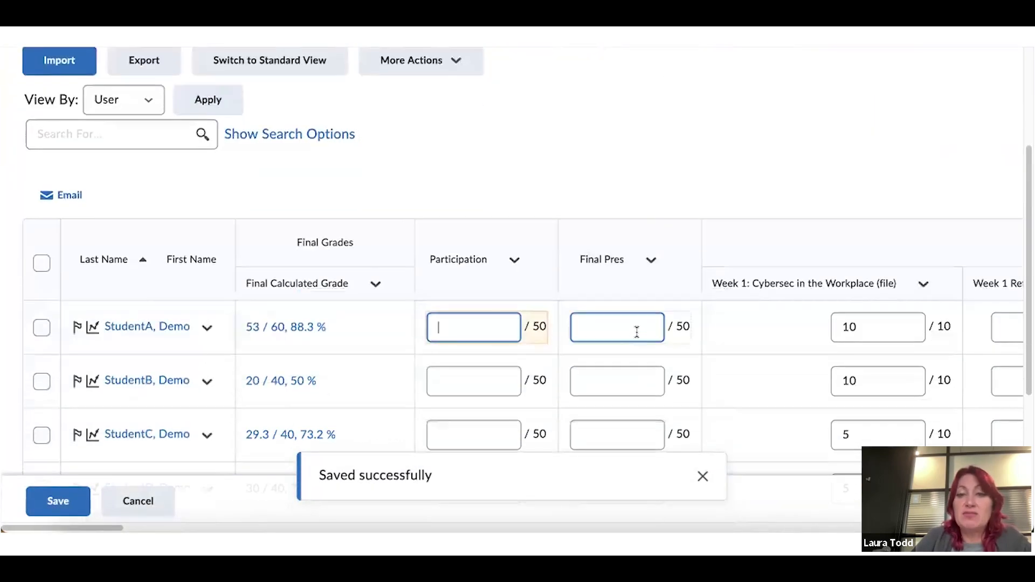
pyautogui.click(924, 284)
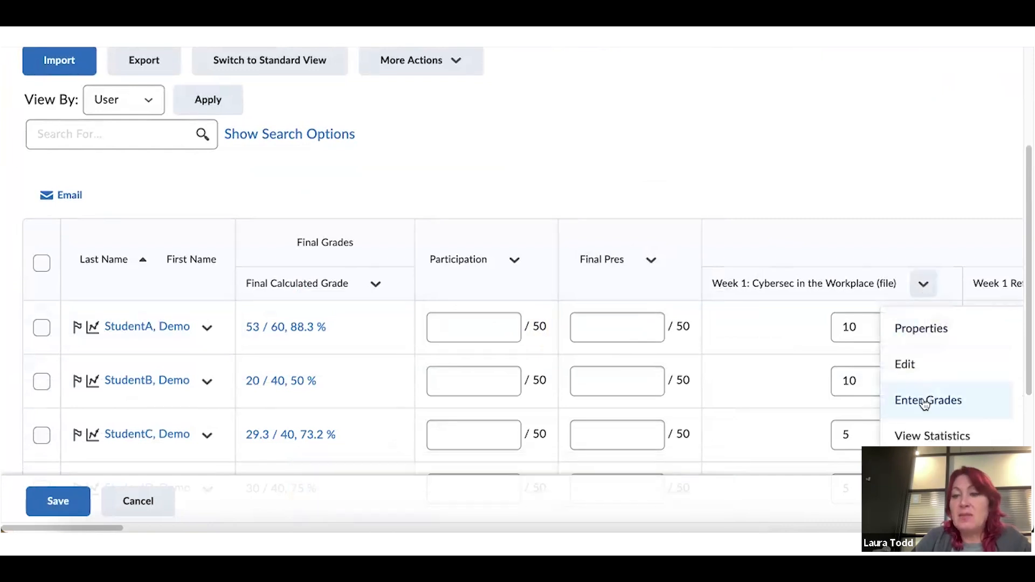
pyautogui.click(704, 118)
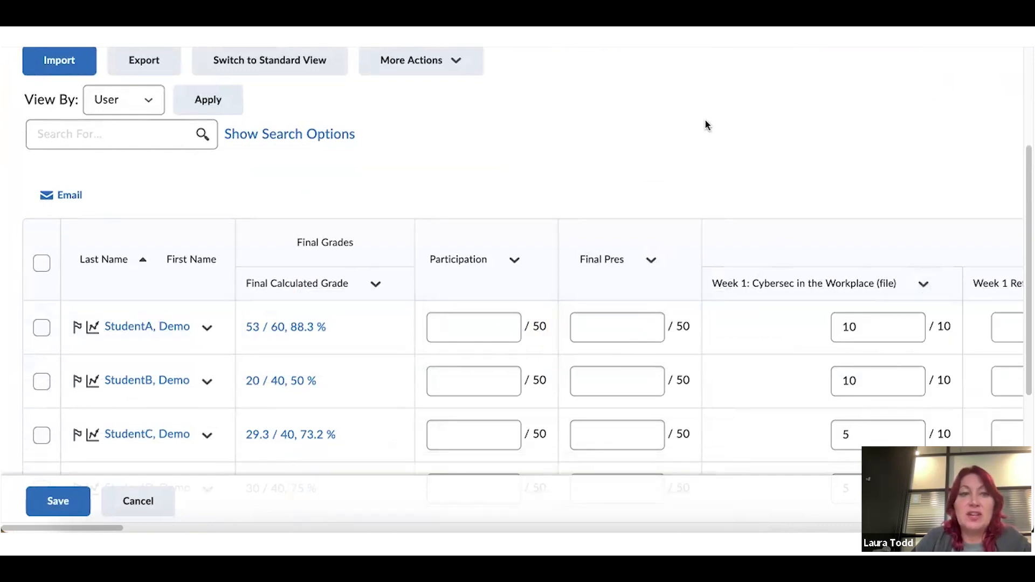
pyautogui.scroll(1, 704, 118)
pyautogui.scroll(3, 705, 123)
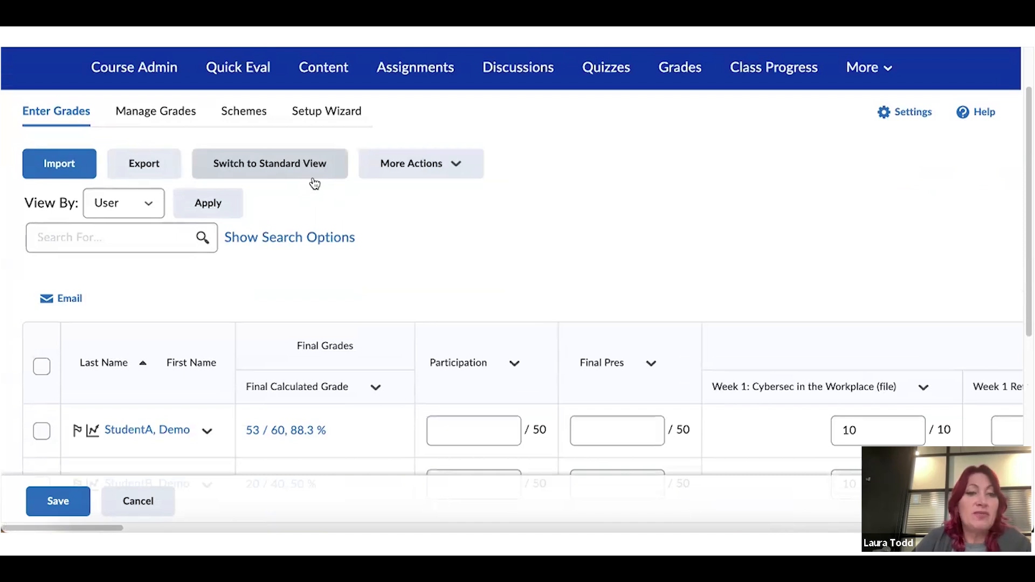
pyautogui.scroll(-2, 436, 211)
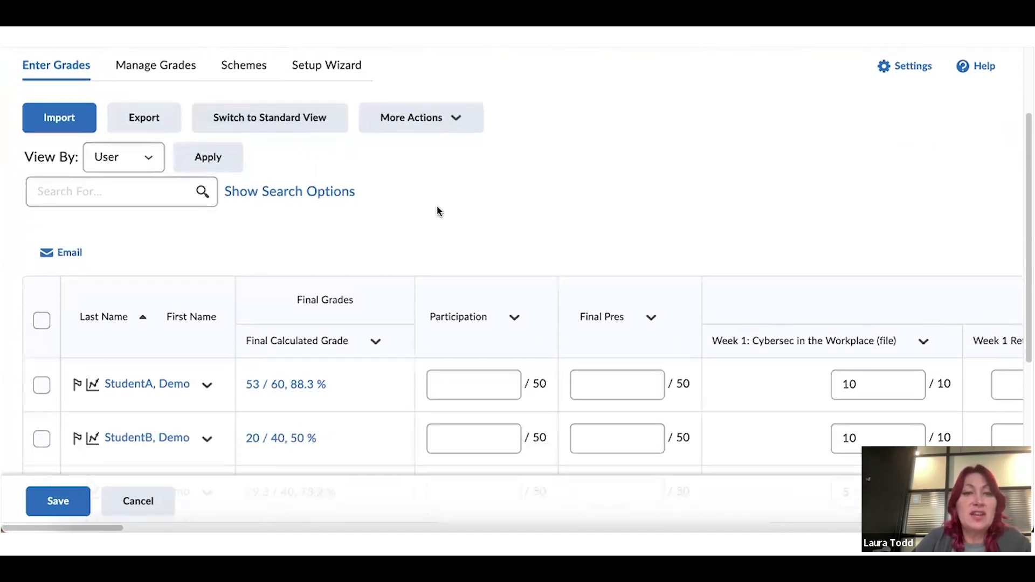
pyautogui.click(430, 125)
pyautogui.click(620, 156)
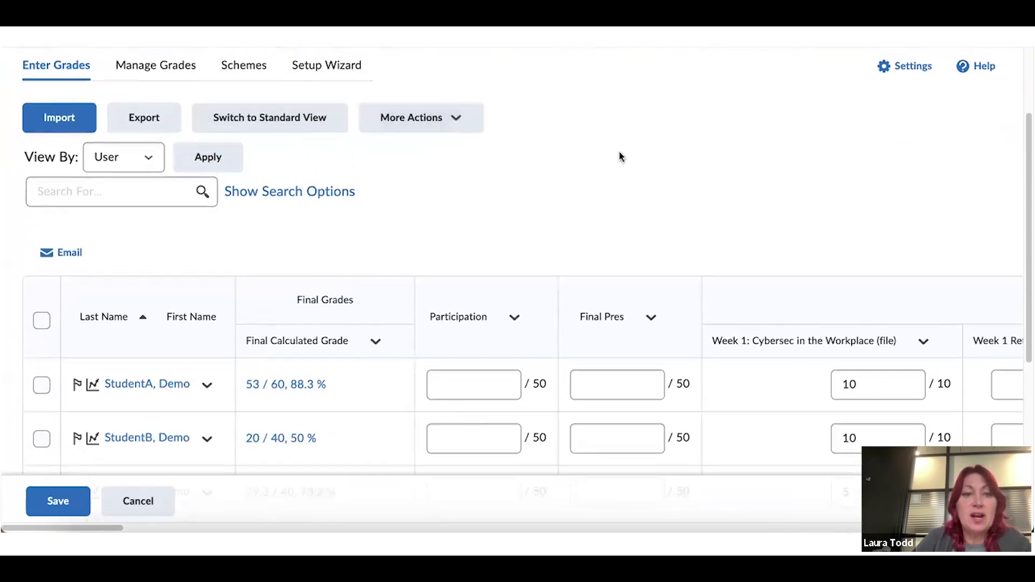
pyautogui.click(376, 341)
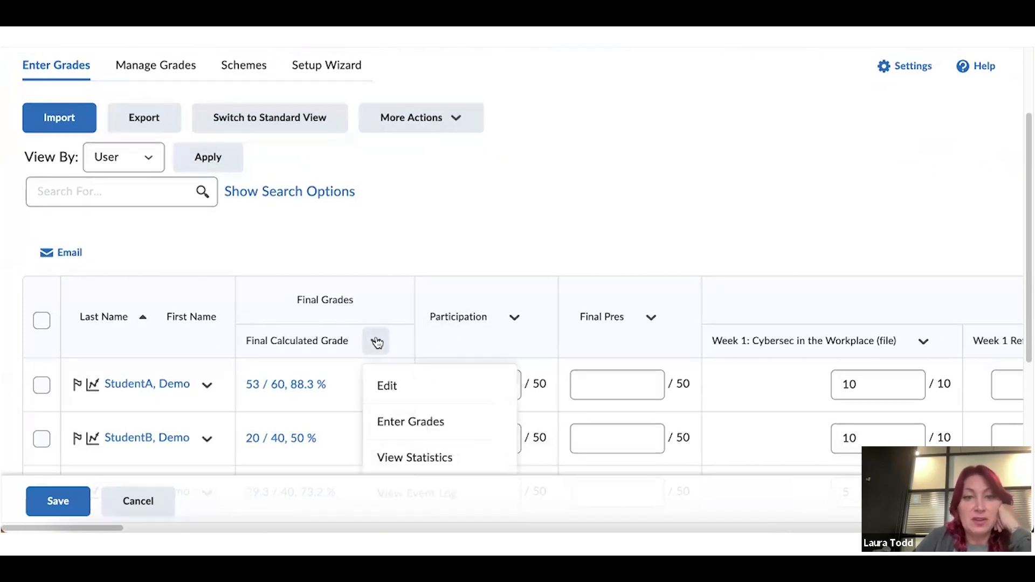
# Release final calculated grades to StudentA, StudentB and StudentC and confirm saving
pyautogui.click(418, 423)
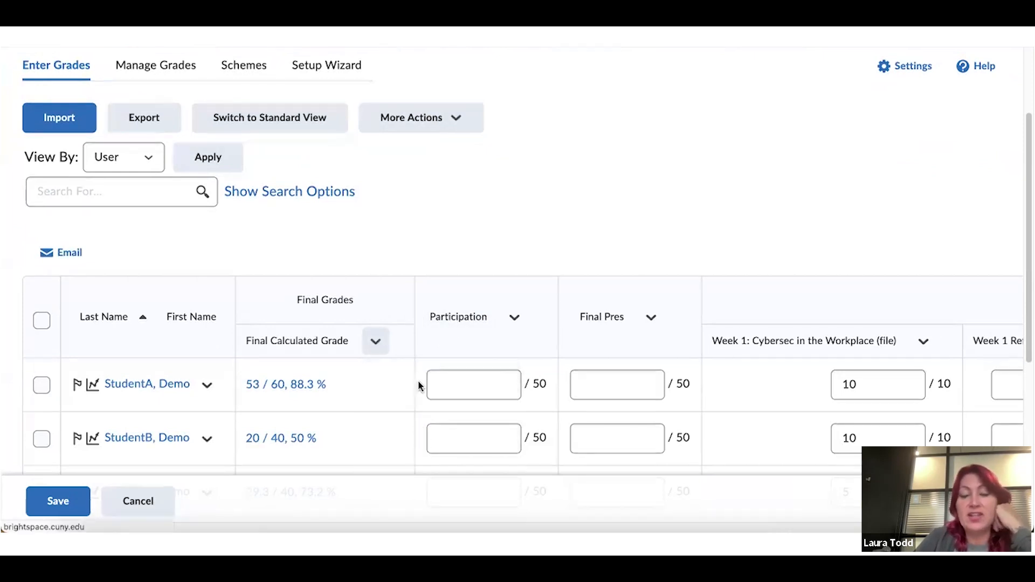
pyautogui.scroll(-3, 467, 214)
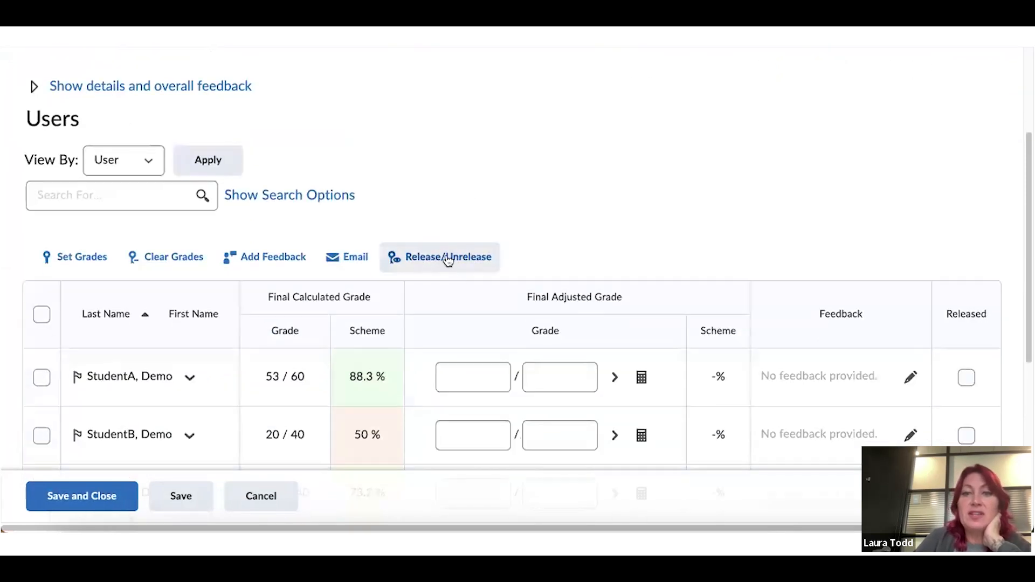
pyautogui.scroll(-3, 559, 194)
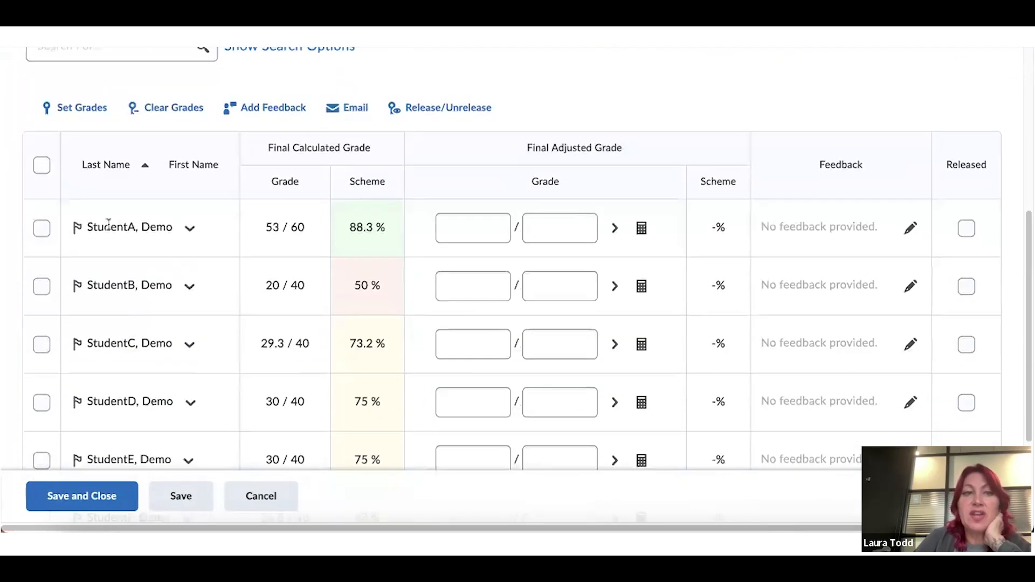
pyautogui.click(42, 166)
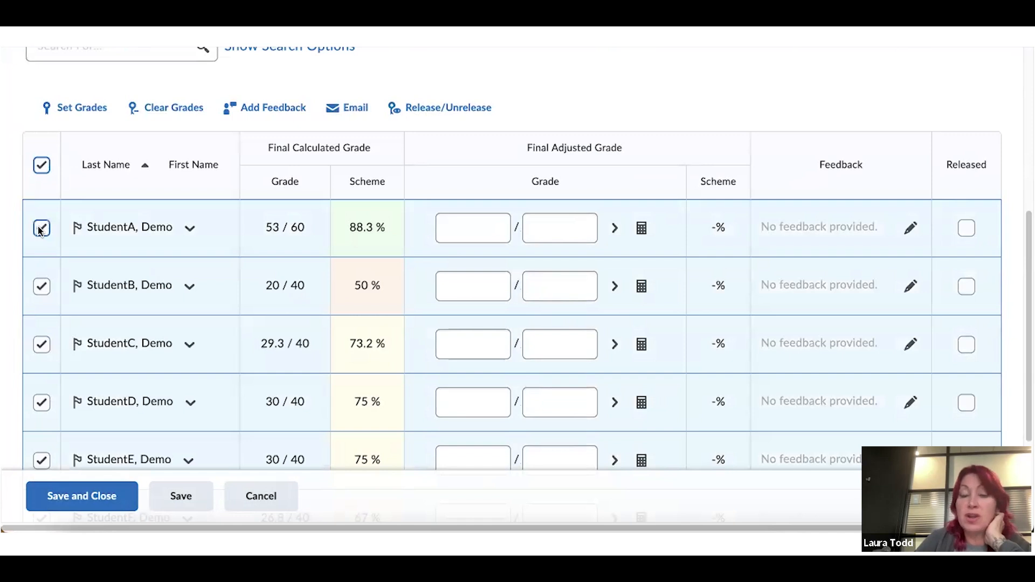
pyautogui.click(38, 165)
pyautogui.click(38, 225)
pyautogui.click(40, 287)
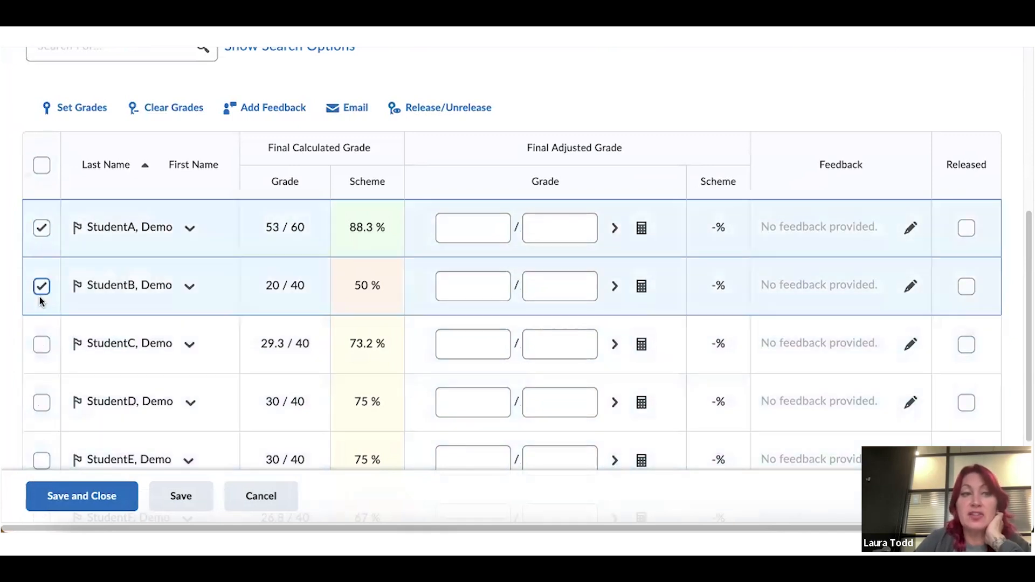
pyautogui.click(43, 346)
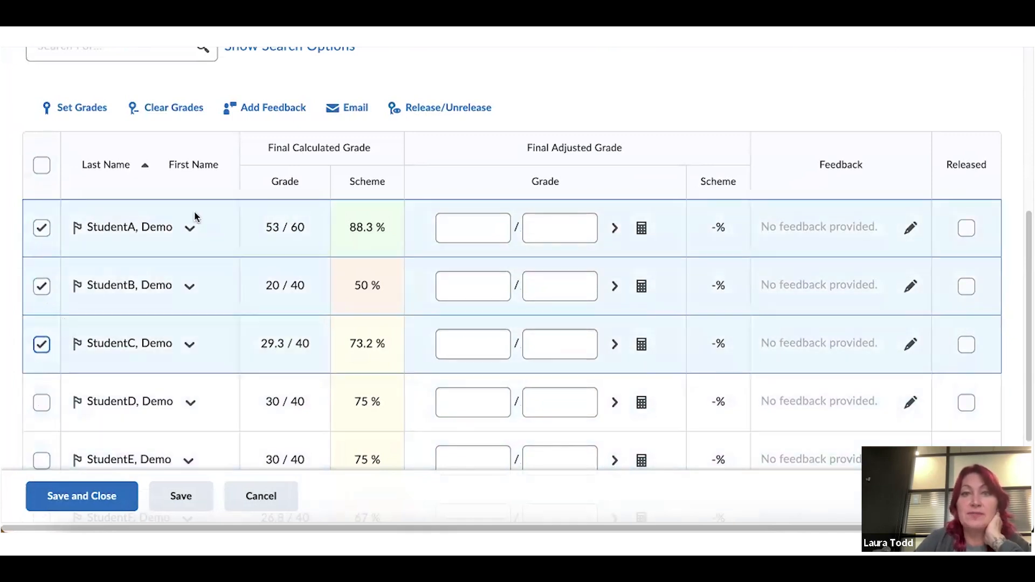
pyautogui.click(419, 109)
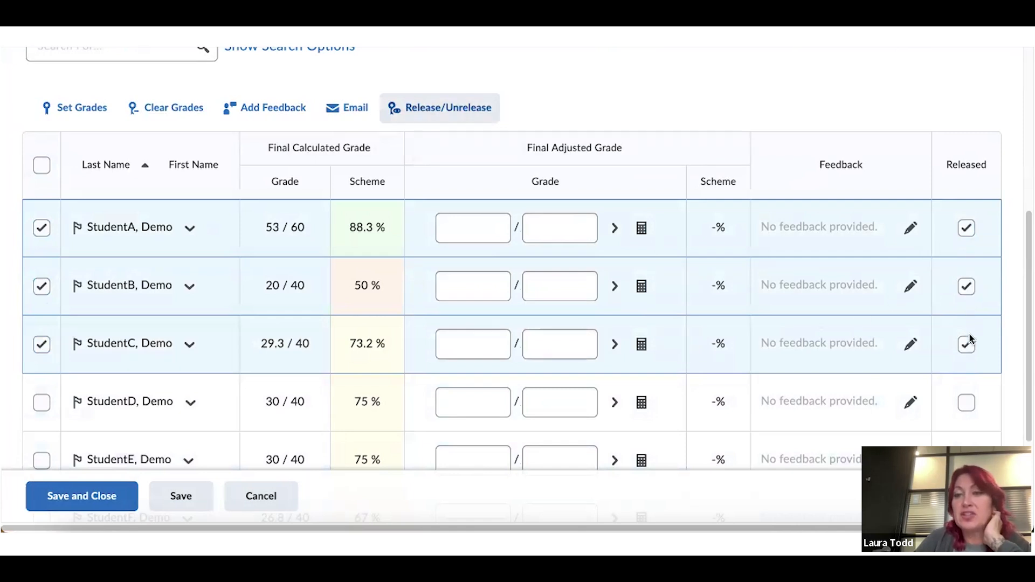
pyautogui.click(88, 496)
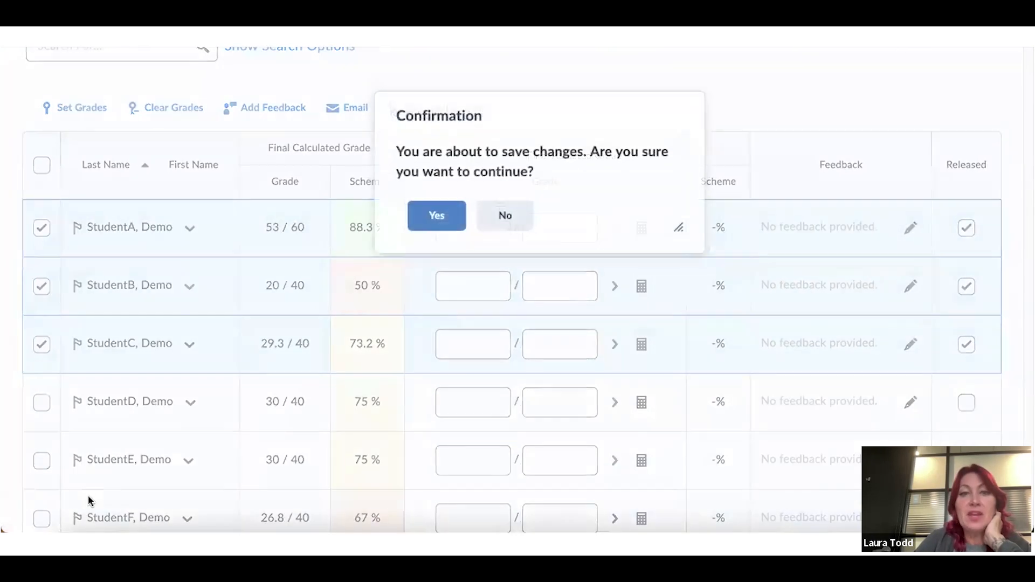
pyautogui.click(441, 220)
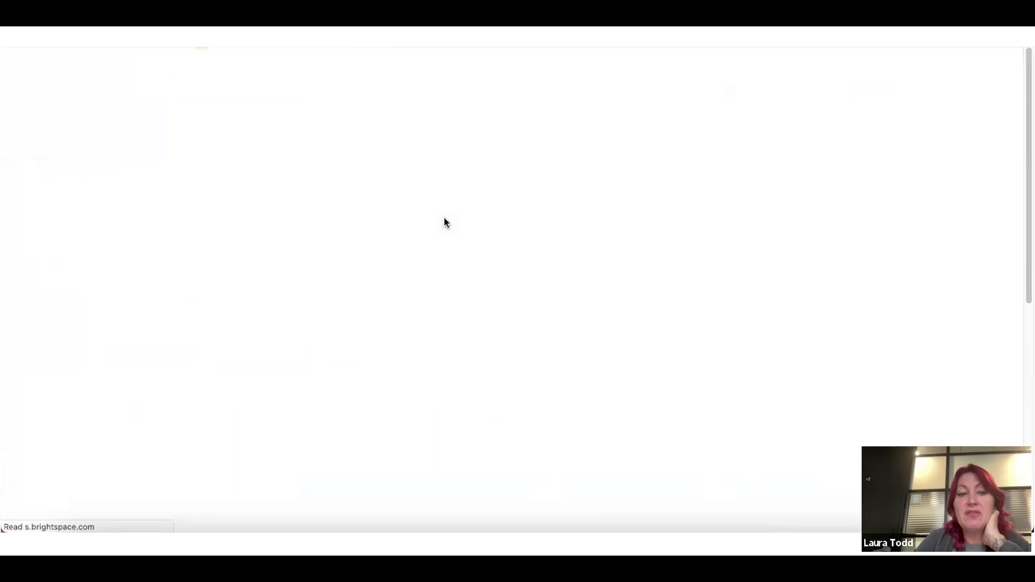
# Open the Final Calculated Grade entry page and select StudentA, StudentB and StudentC
pyautogui.scroll(-5, 444, 221)
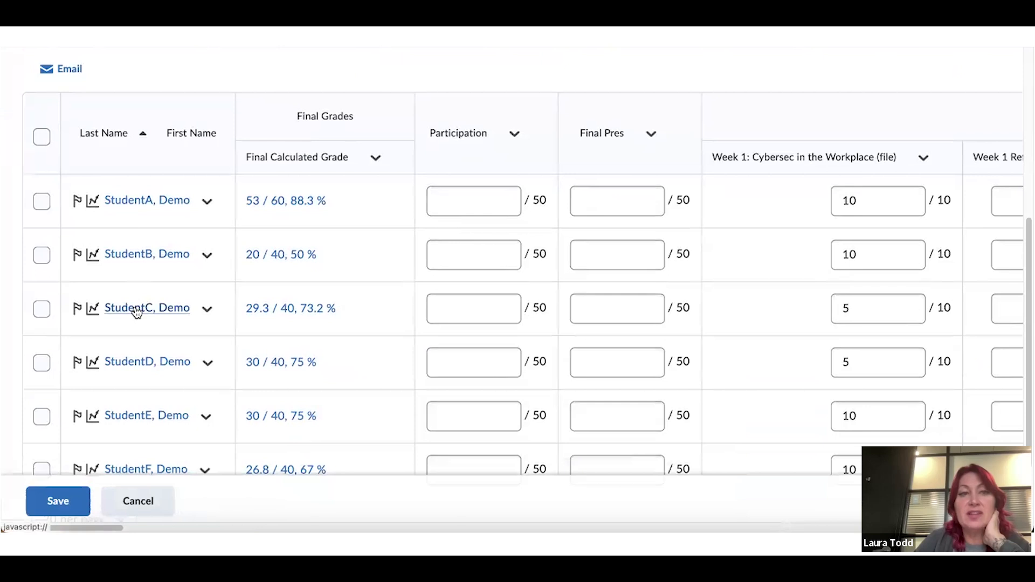
pyautogui.scroll(1, 194, 277)
pyautogui.click(377, 217)
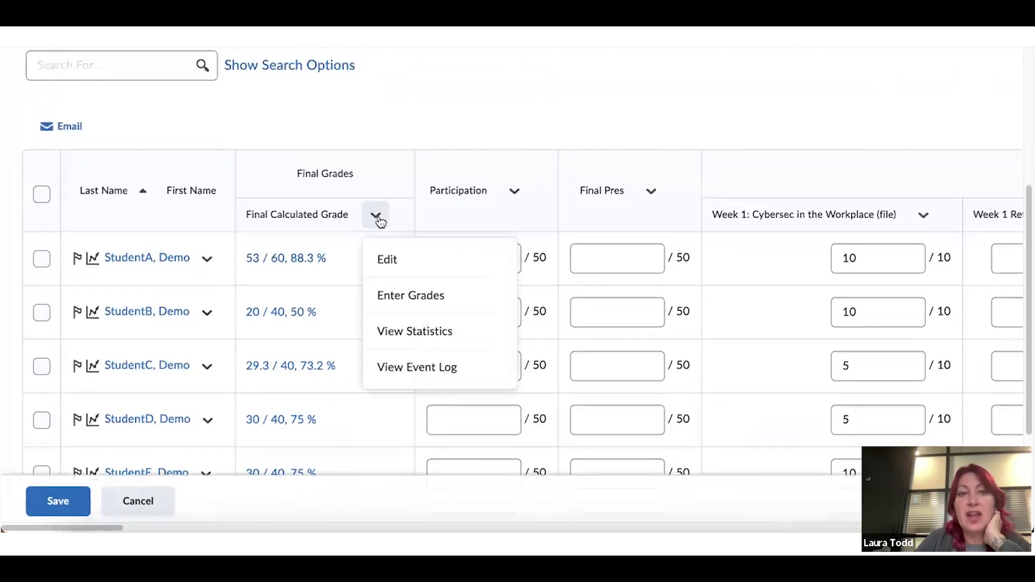
pyautogui.click(403, 292)
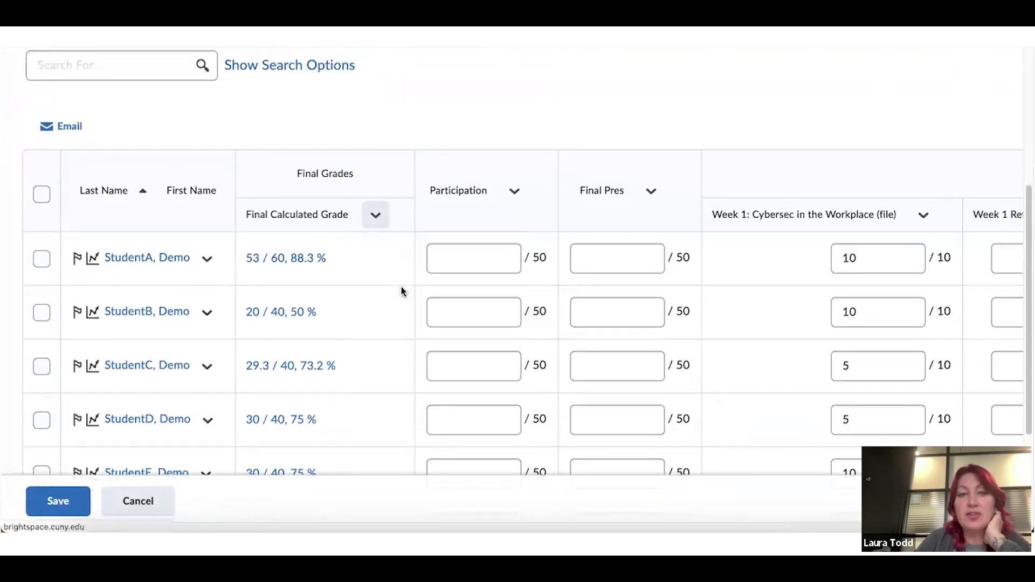
pyautogui.scroll(-3, 347, 246)
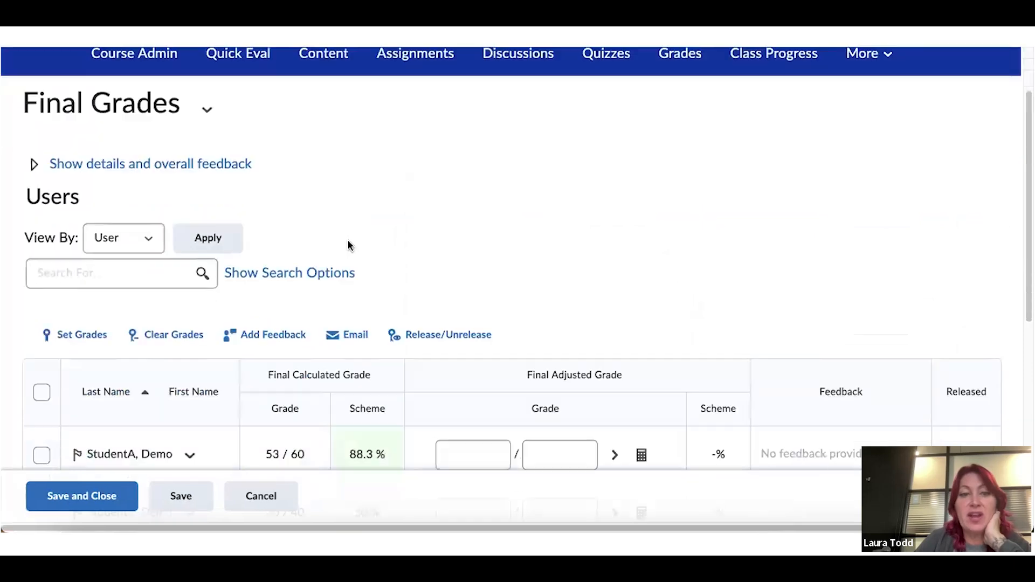
pyautogui.scroll(-2, 88, 322)
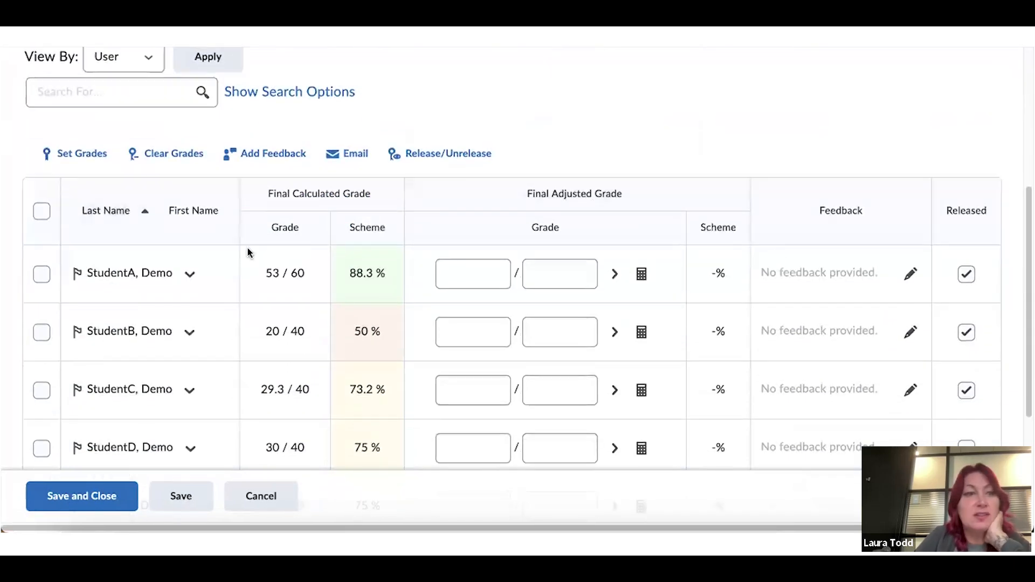
pyautogui.click(40, 273)
pyautogui.click(41, 332)
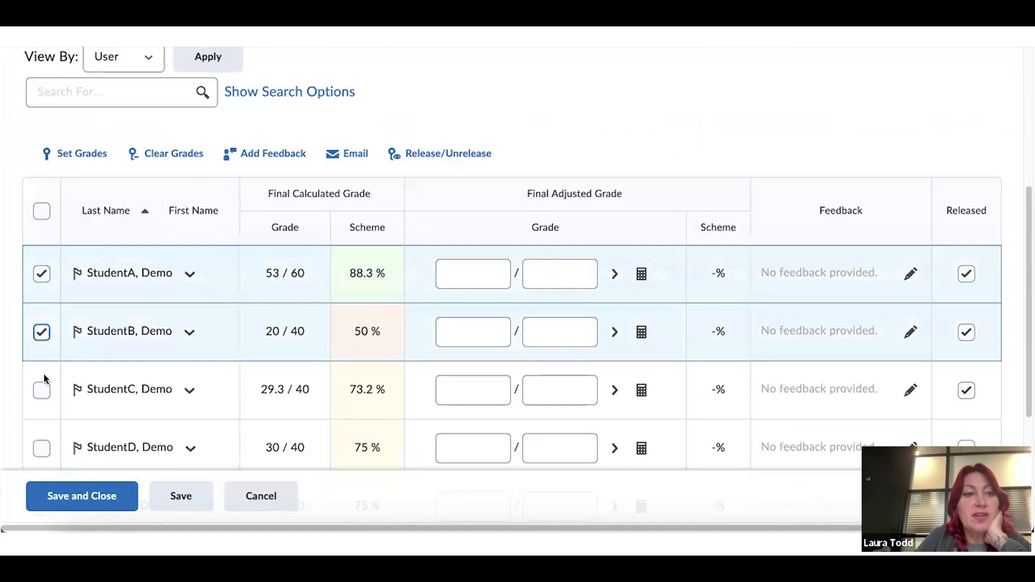
pyautogui.click(41, 390)
# Unrelease their final grades and save, returning to the Enter Grades spreadsheet
pyautogui.click(438, 160)
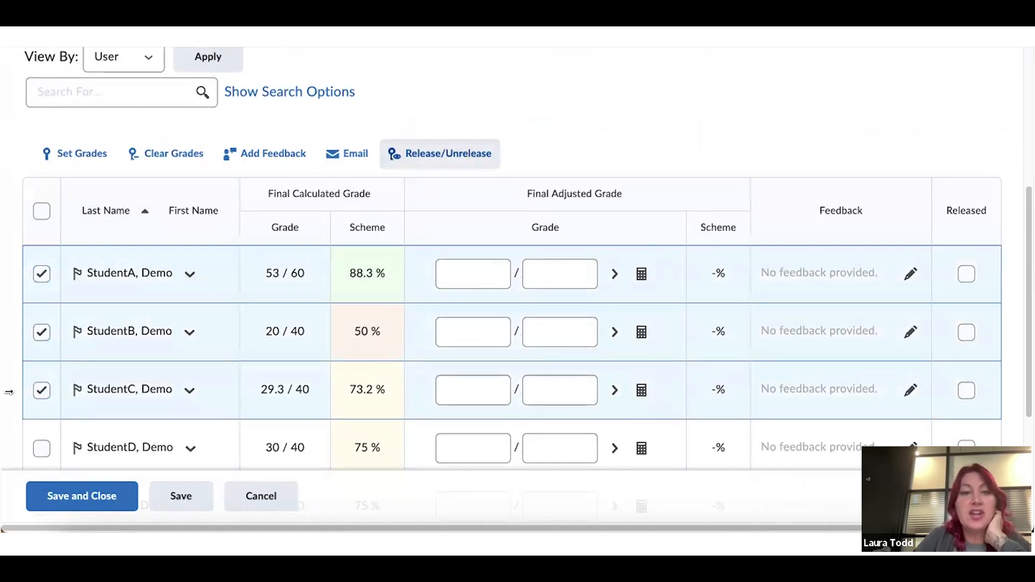
pyautogui.click(64, 501)
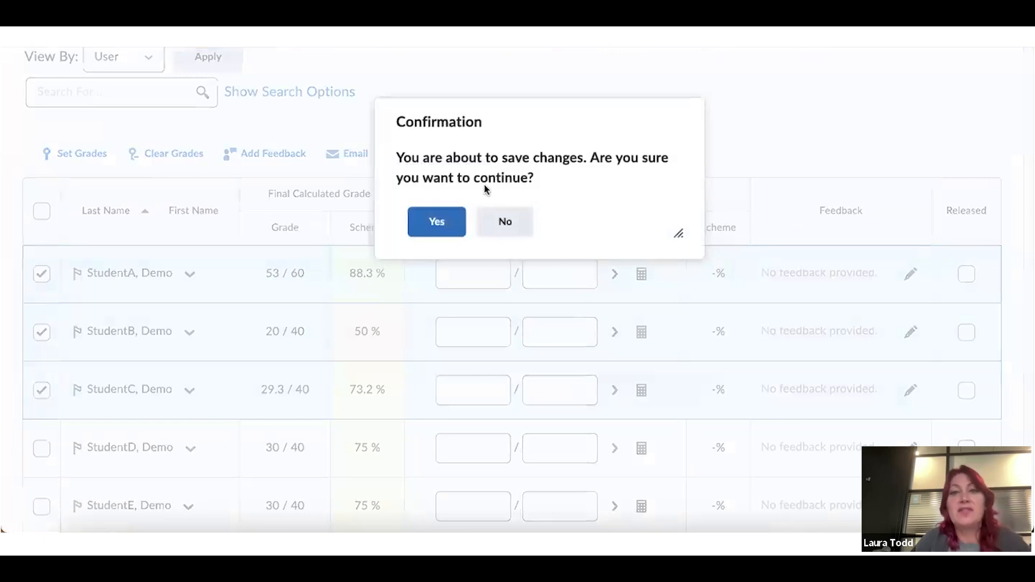
pyautogui.click(451, 220)
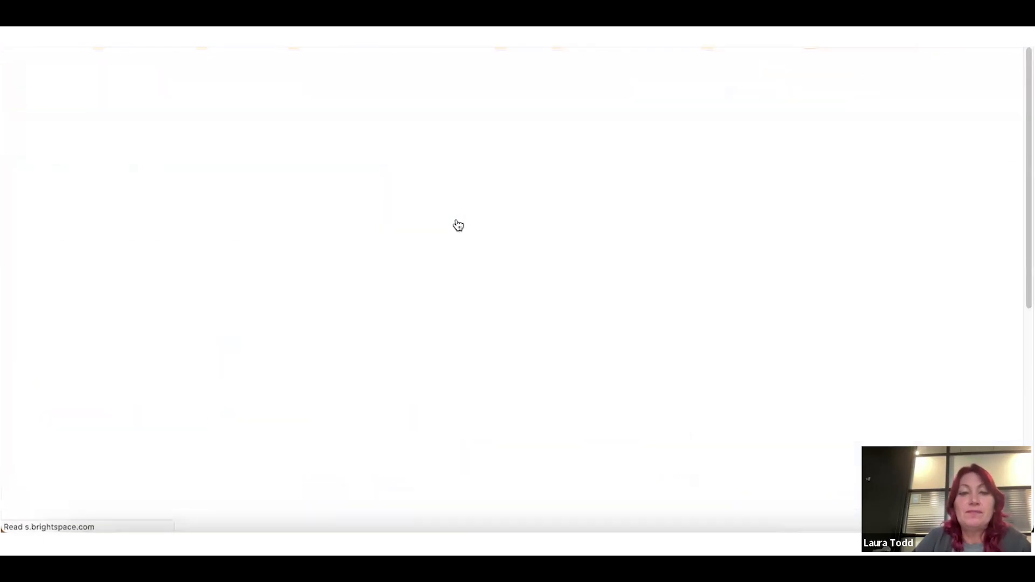
pyautogui.scroll(-5, 457, 222)
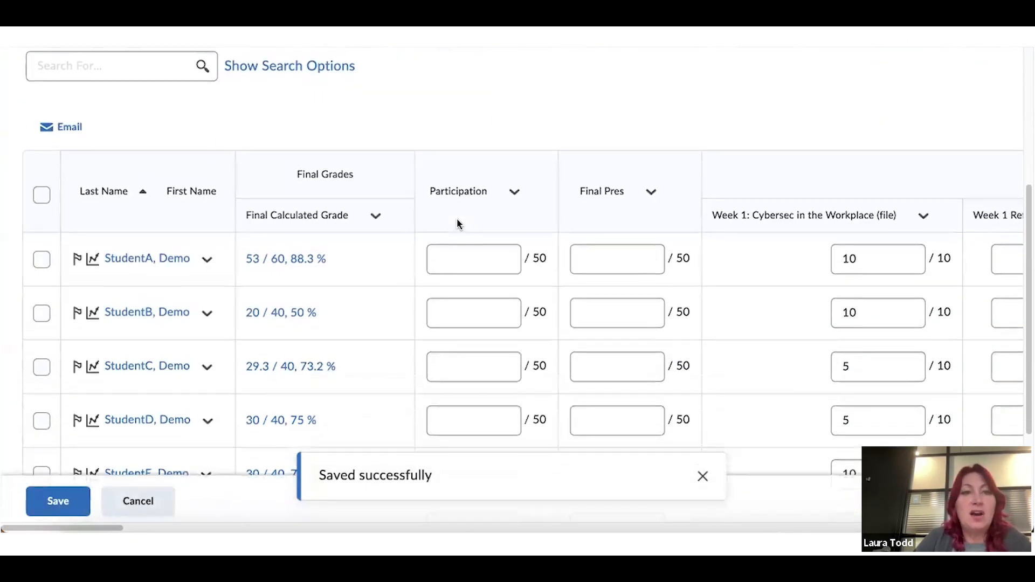
pyautogui.scroll(4, 457, 222)
pyautogui.scroll(1, 457, 222)
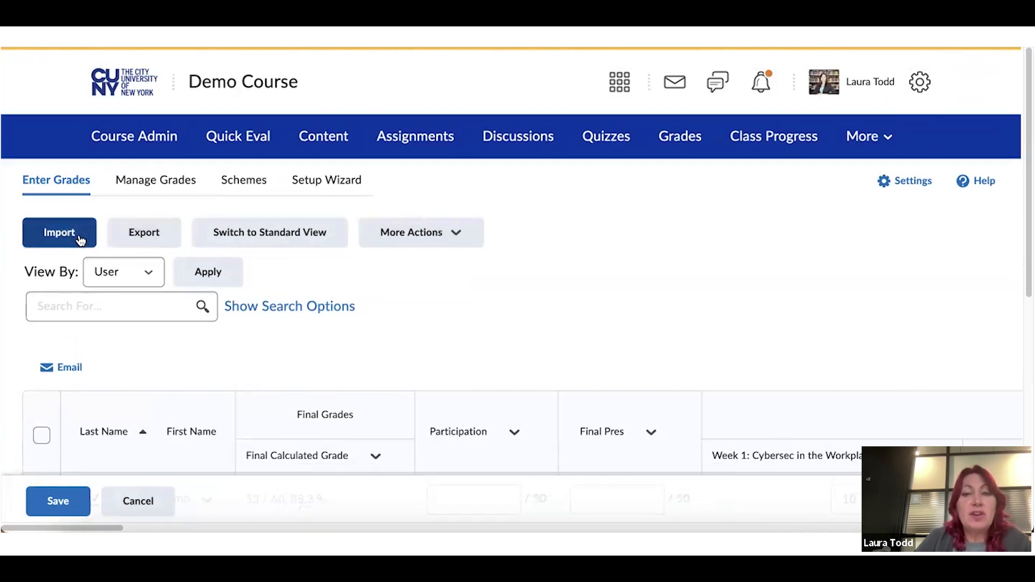
# Go to the Import Grades page and review its Step 1 options for .CSV, .TSV or .TXT files
pyautogui.click(80, 237)
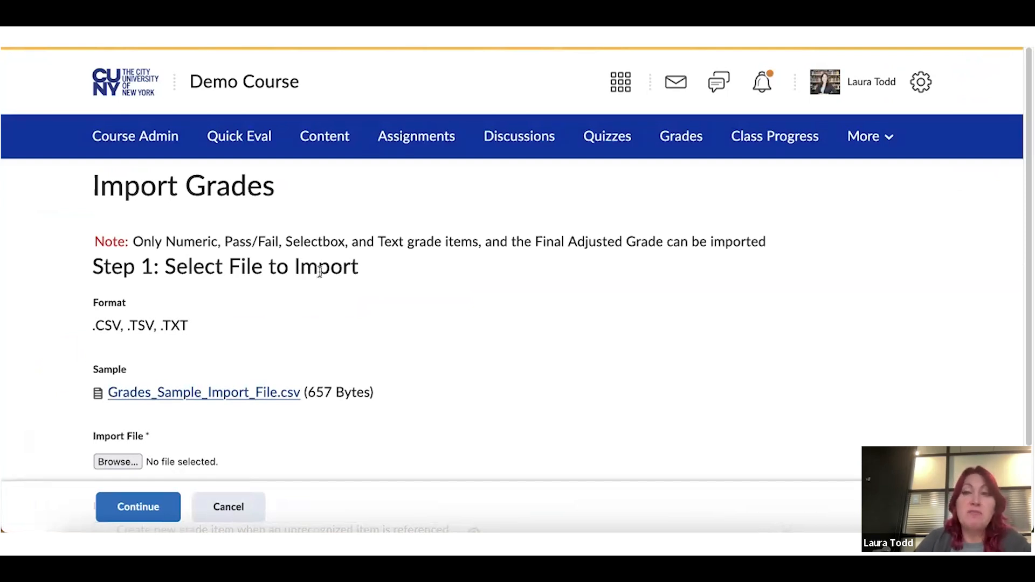
pyautogui.scroll(-1, 320, 273)
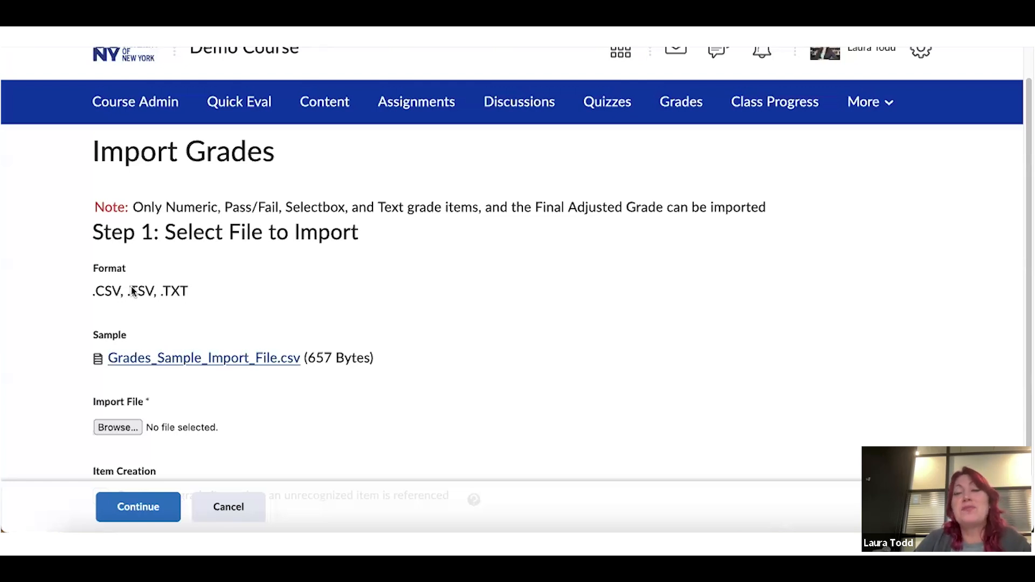
pyautogui.scroll(-2, 219, 300)
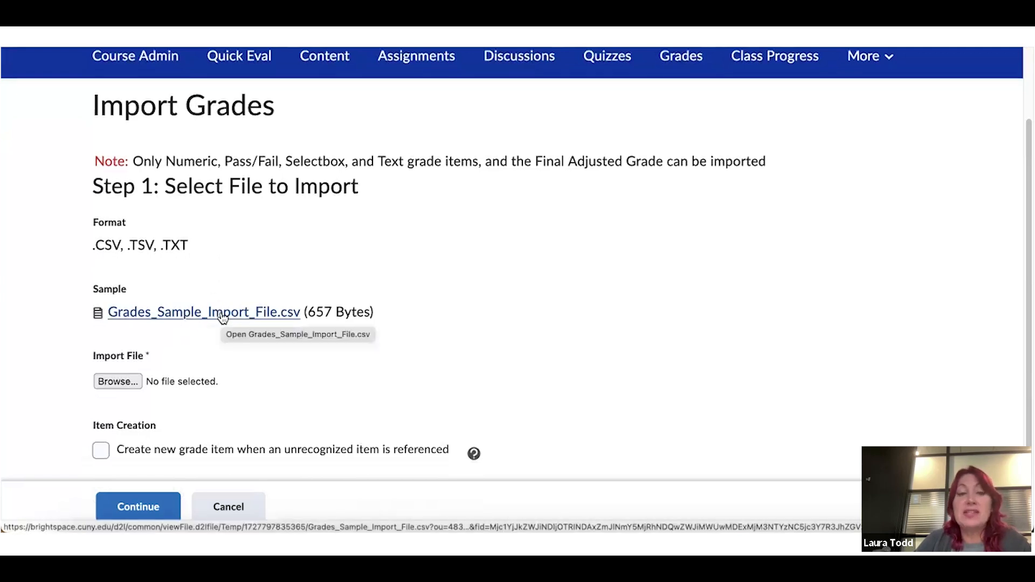
pyautogui.scroll(-1, 161, 321)
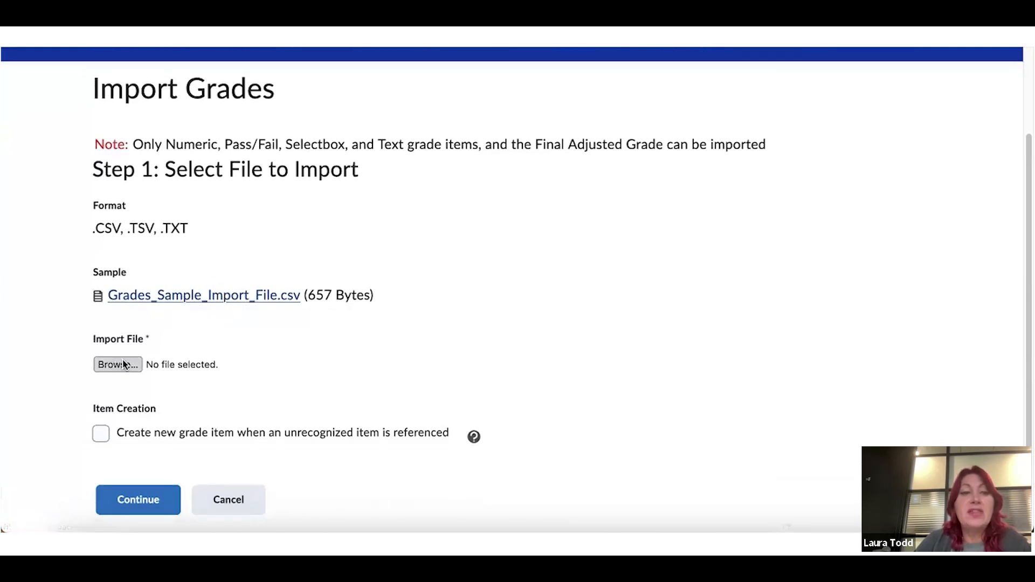